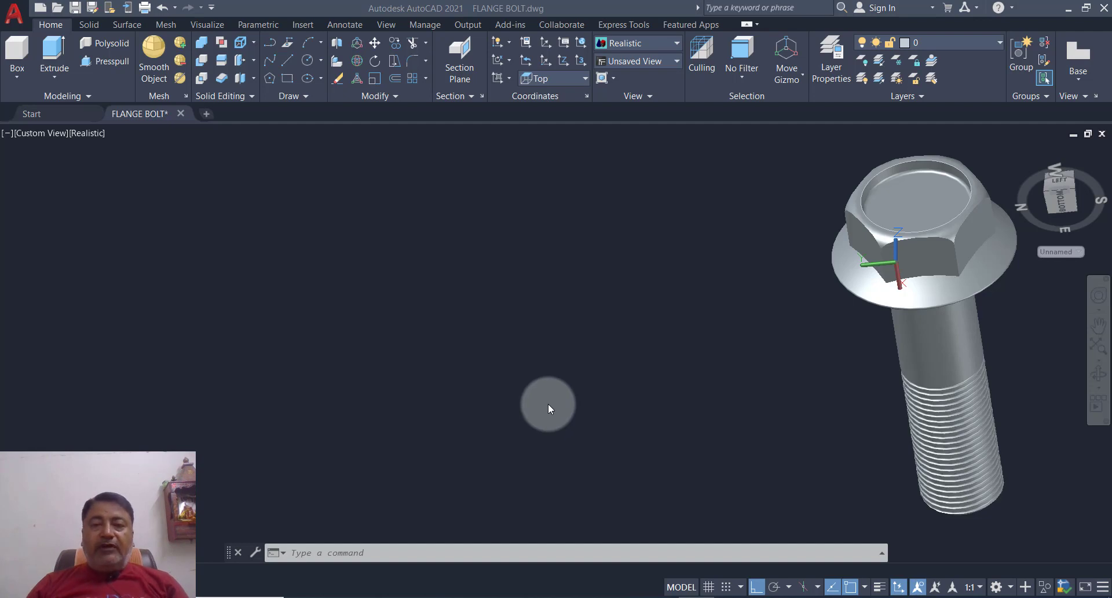
Zoom and pan around the finished flange bolt to show its head, flange and threaded shank.
scroll(549, 404, "down", 2)
scroll(879, 415, "up", 2)
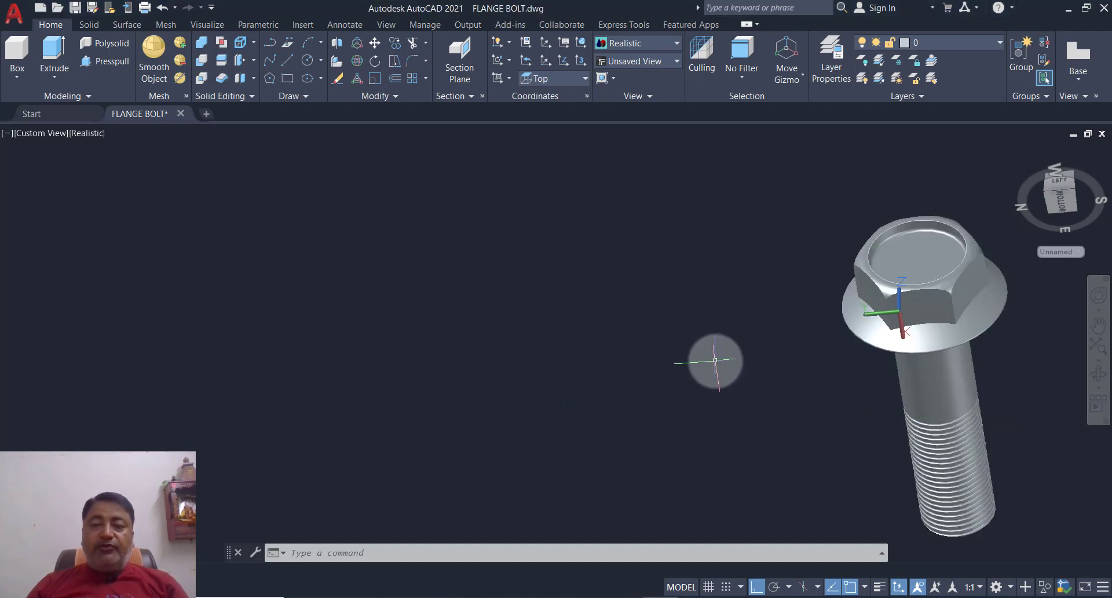
scroll(713, 360, "down", 2)
mouse_move(956, 412)
middle_mouse_down()
mouse_move(925, 416)
mouse_move(807, 385)
mouse_move(767, 356)
mouse_move(767, 427)
mouse_move(723, 461)
middle_mouse_up()
scroll(807, 383, "up", 1)
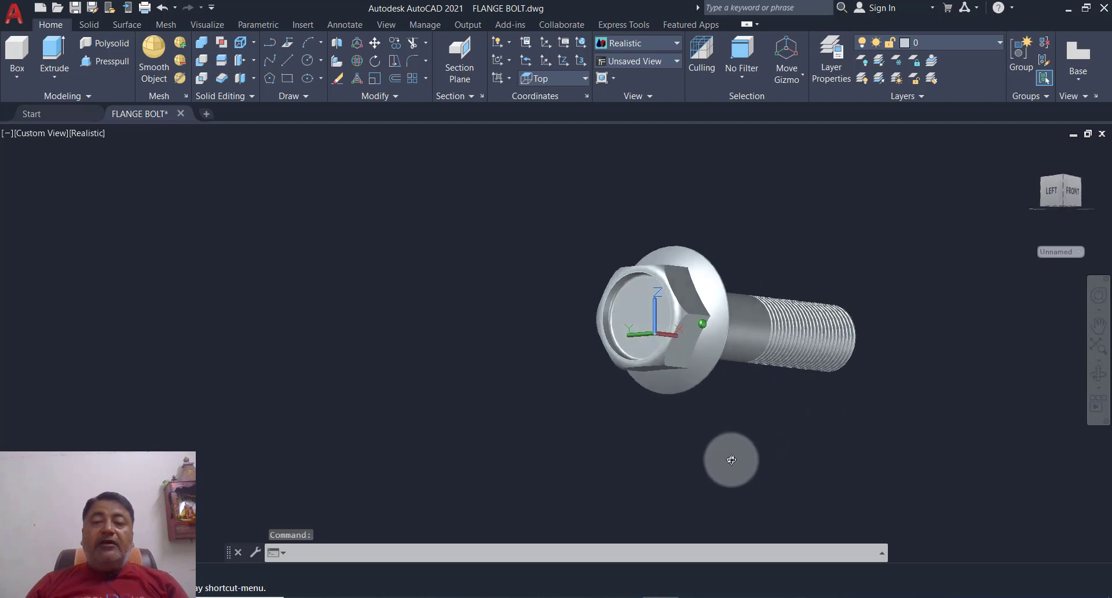
scroll(758, 380, "up", 2)
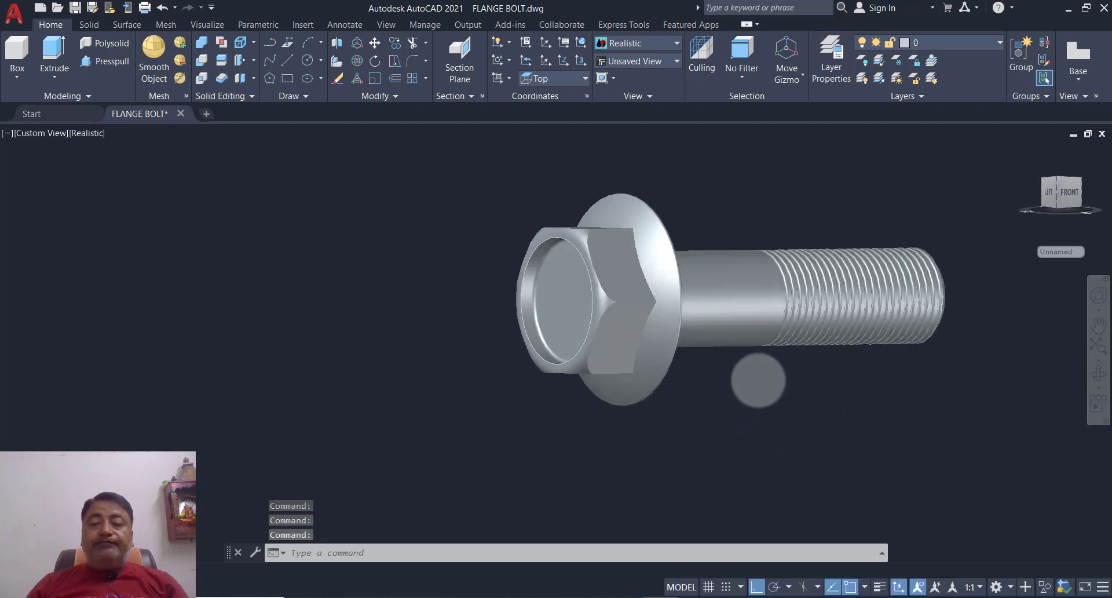
scroll(720, 417, "up", 2)
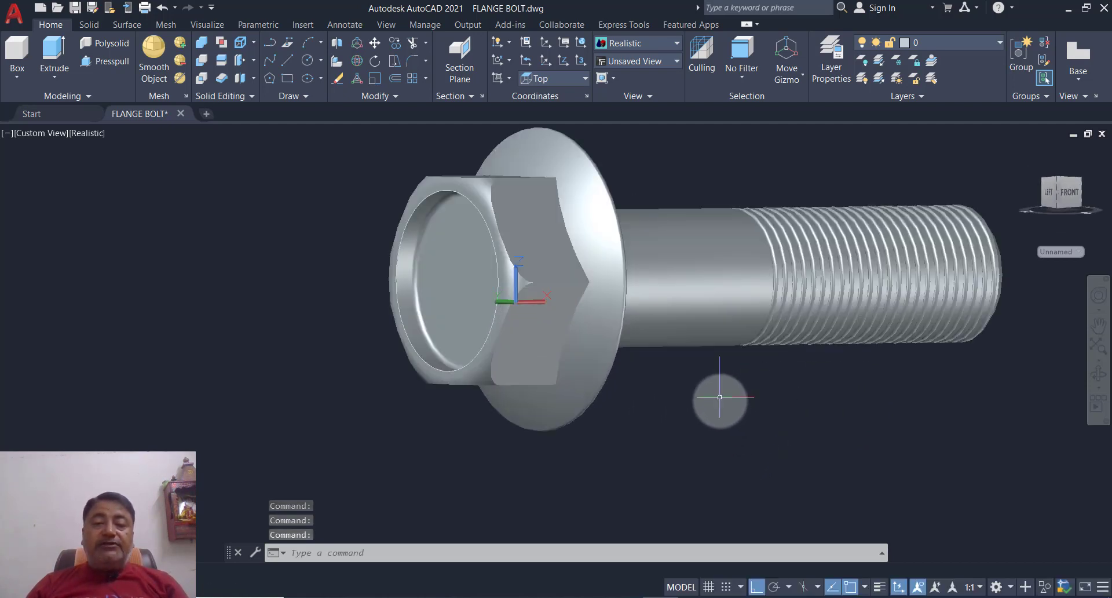
Close FLANGE BOLT.dwg without saving and start a new drawing from the acad3D.dwt template.
left_click(181, 114)
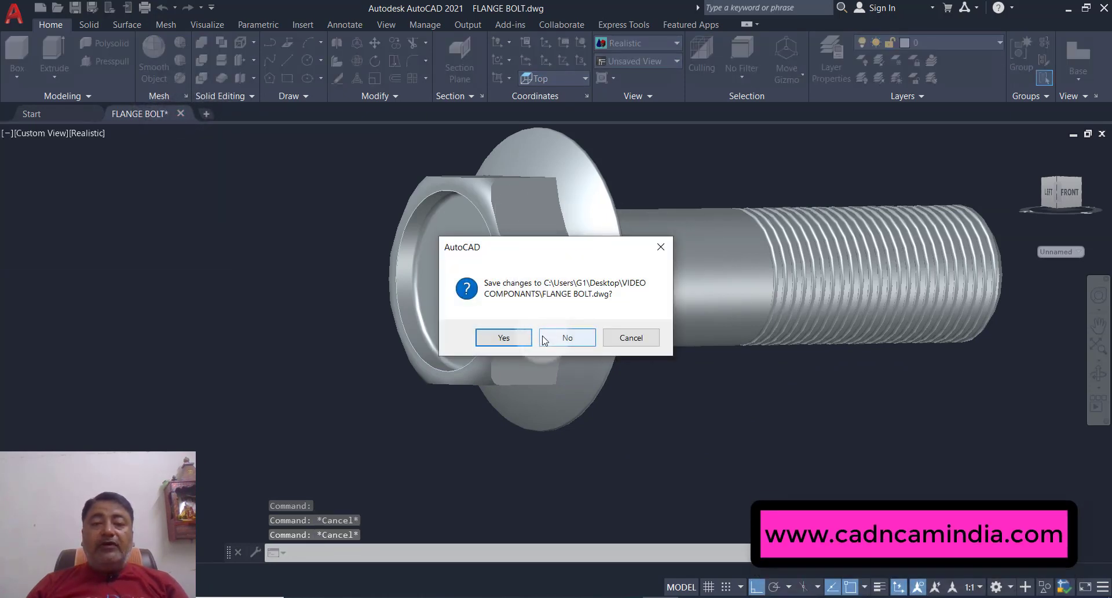
left_click(557, 337)
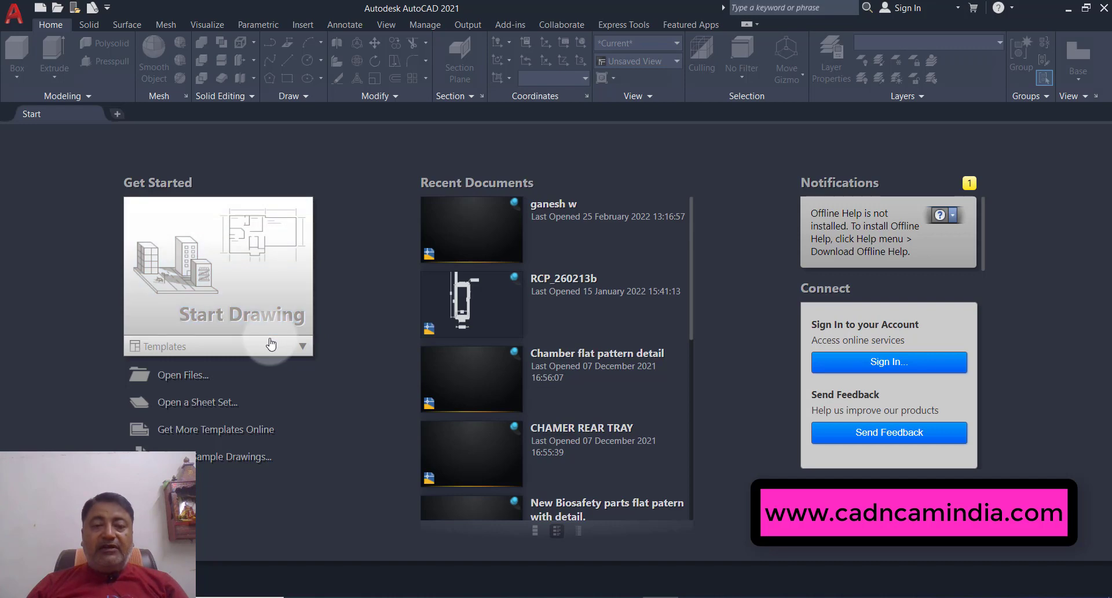
left_click(303, 348)
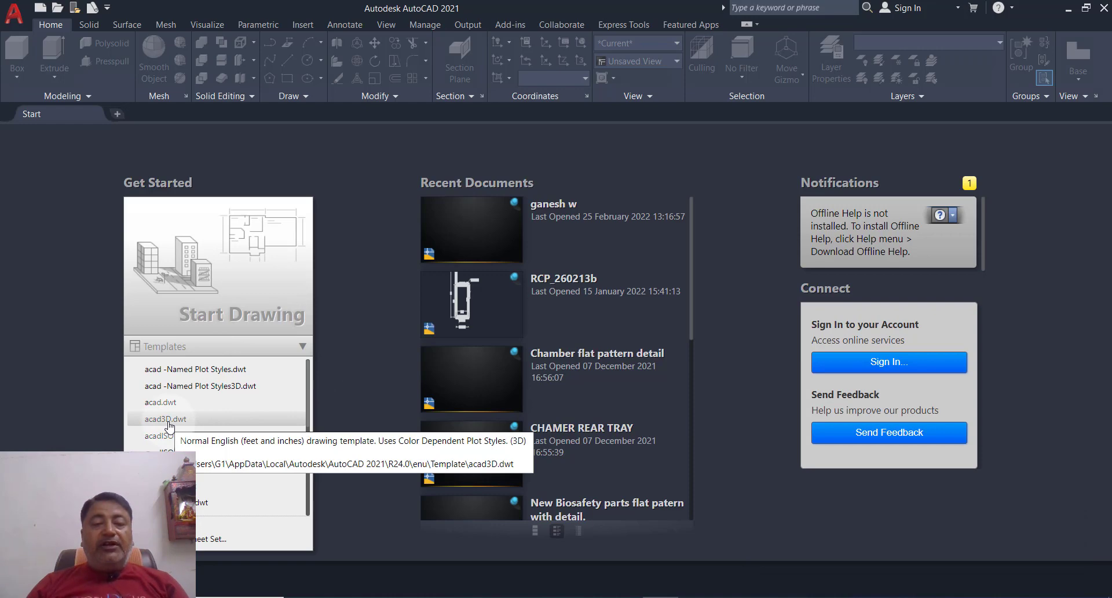
left_click(169, 419)
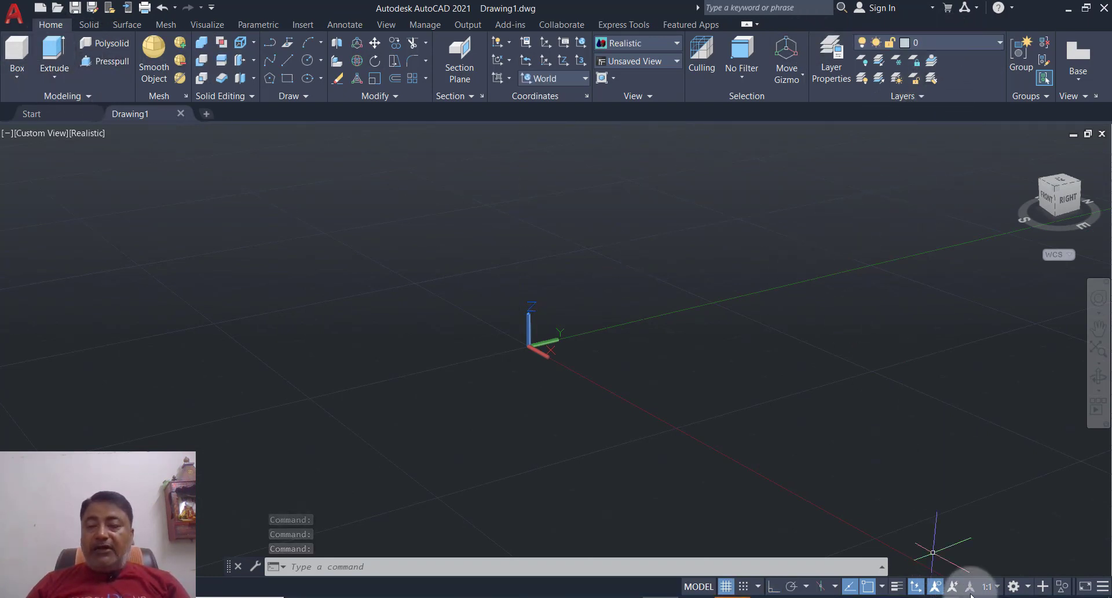
left_click(1028, 592)
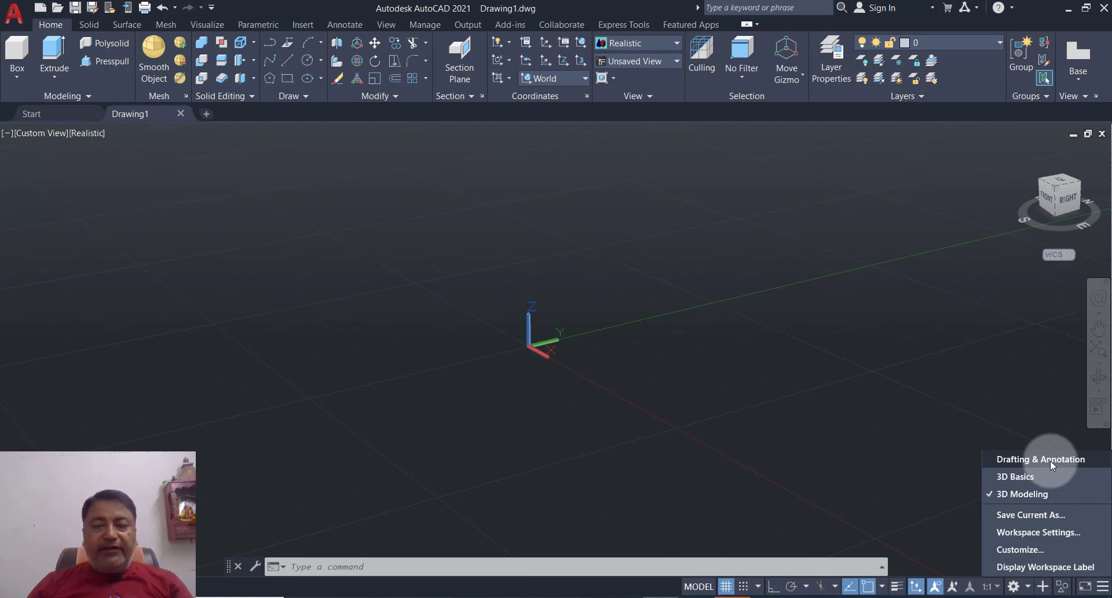
left_click(689, 461)
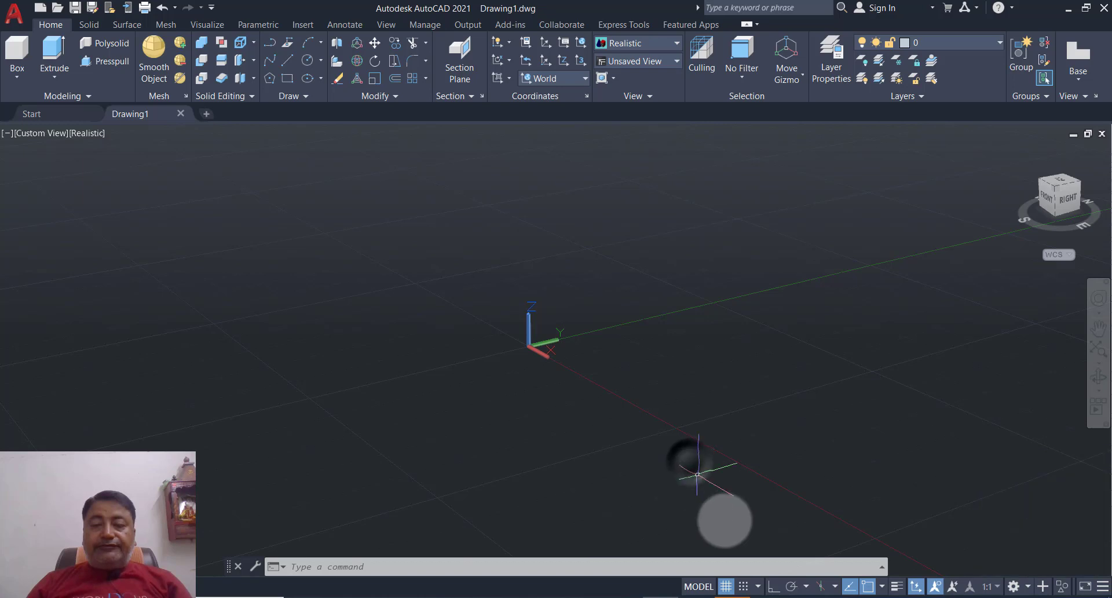
left_click(706, 400)
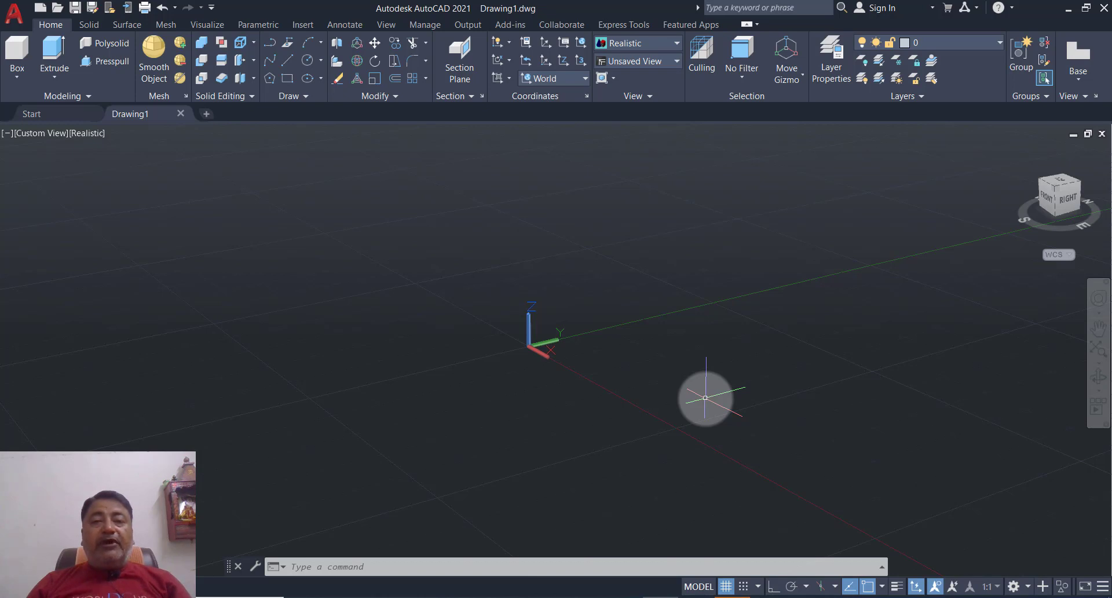
Switch the empty drawing to the Left preset view.
left_click(633, 61)
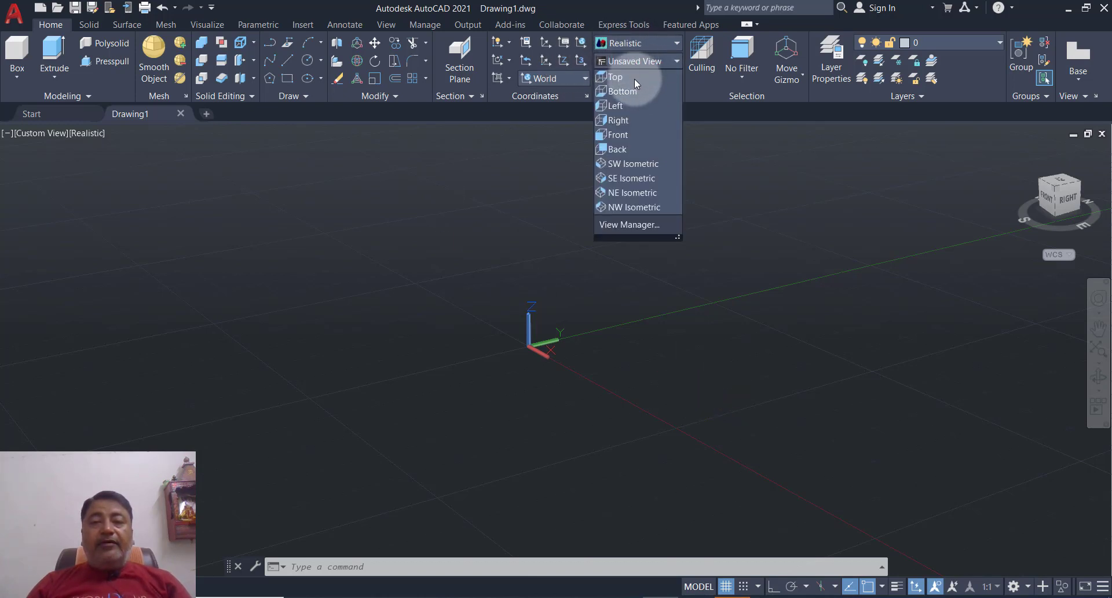
left_click(631, 134)
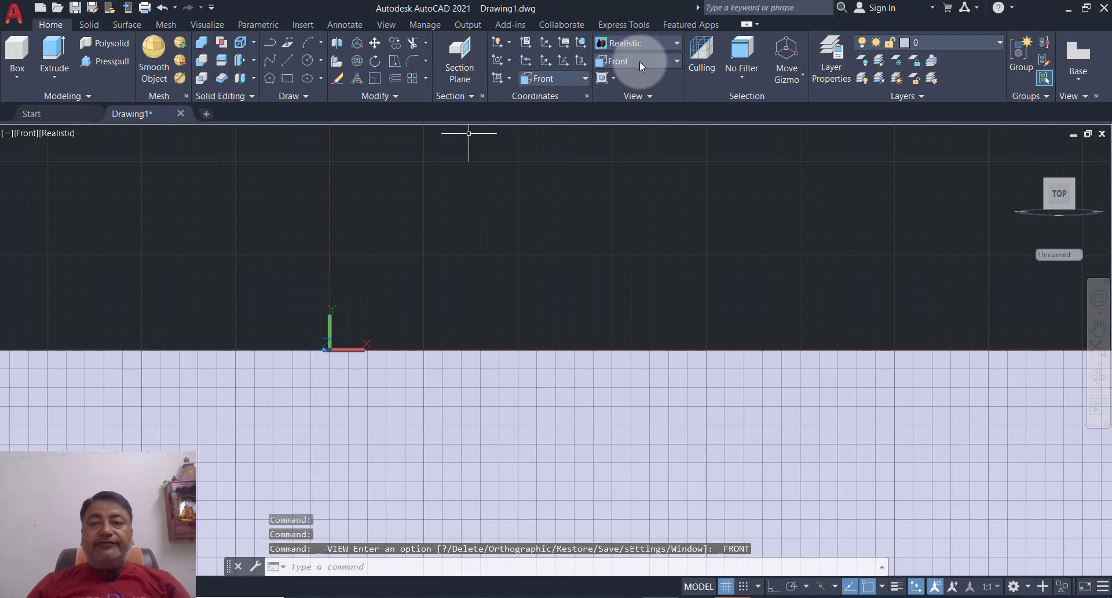
left_click(655, 59)
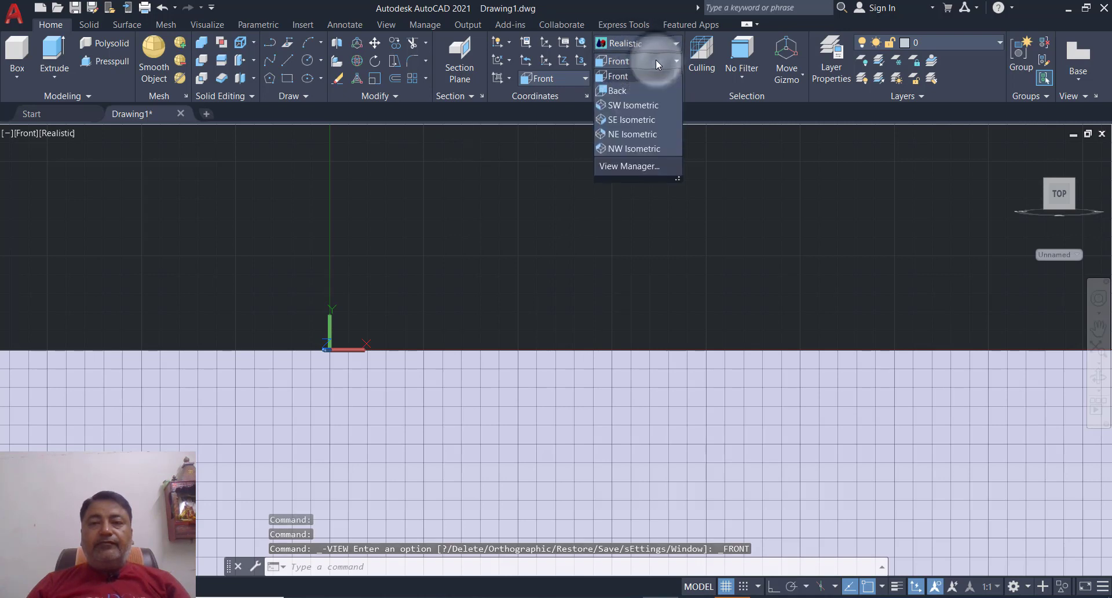
left_click(628, 106)
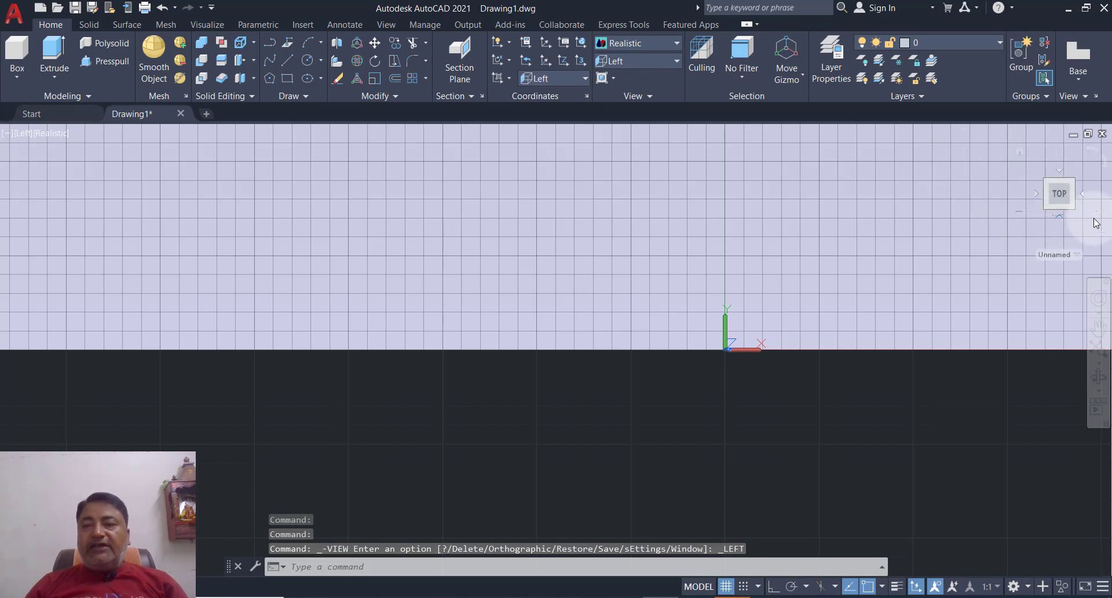
Change the view to parallel projection and move the origin toward the lower left.
right_click(1058, 200)
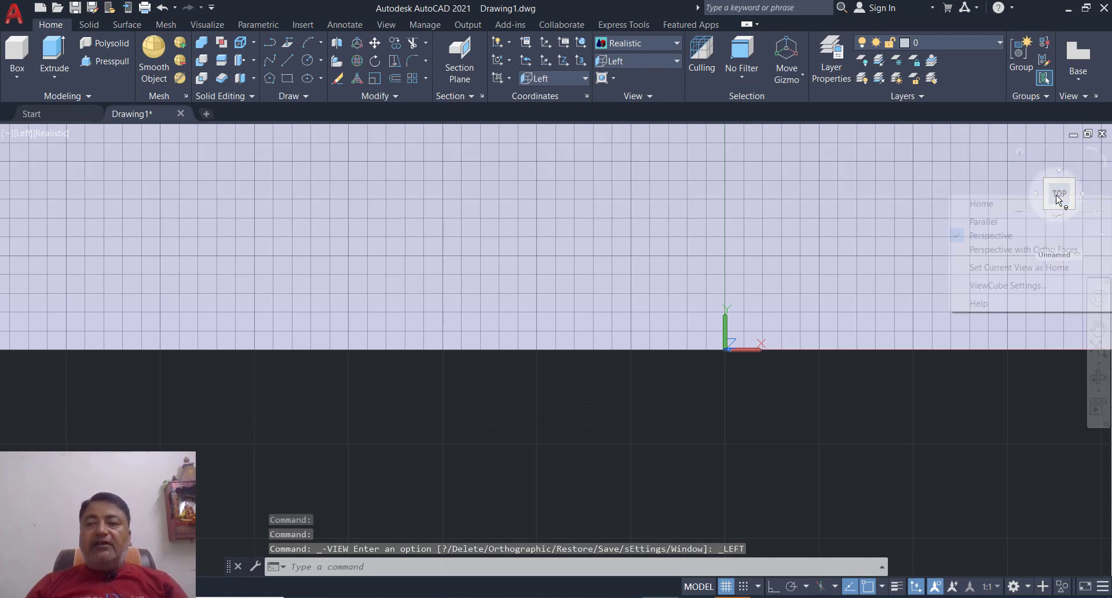
left_click(1014, 228)
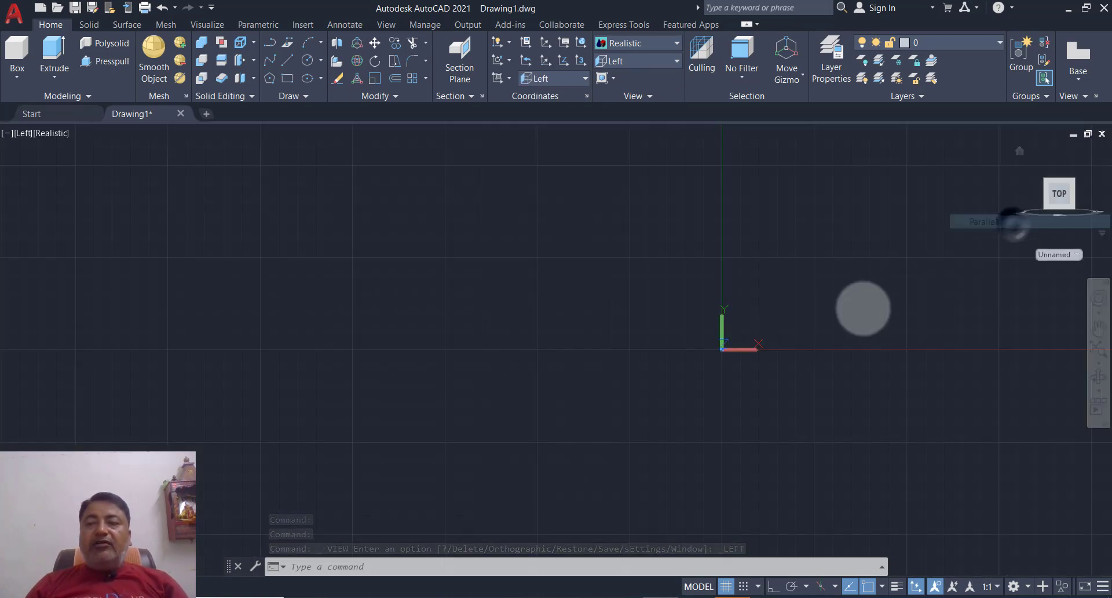
middle_click_drag(844, 318, 363, 414)
key("Escape")
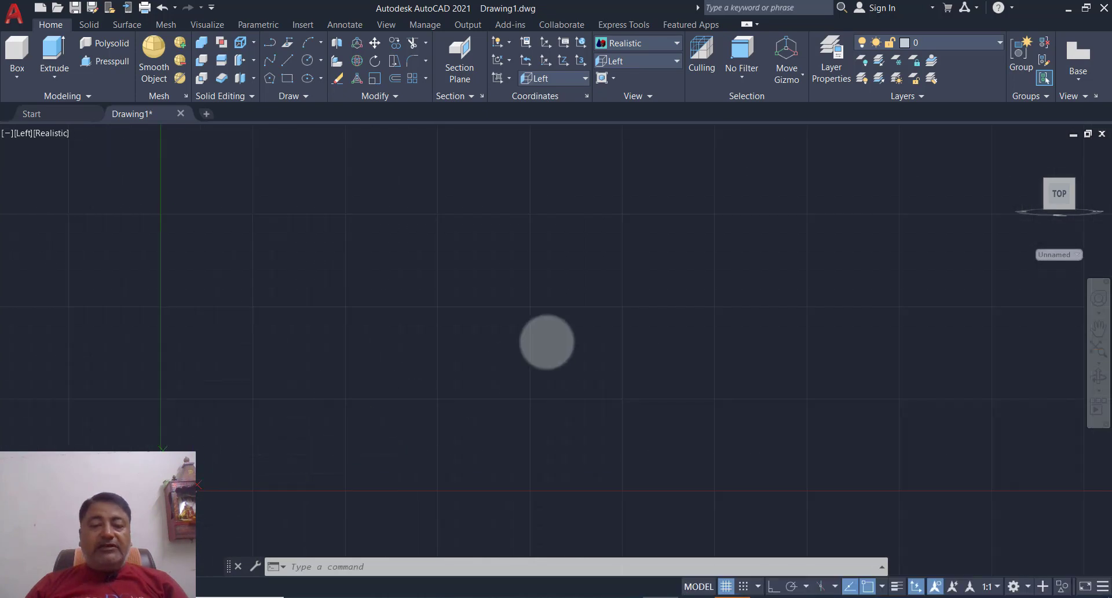
scroll(550, 214, "down", 2)
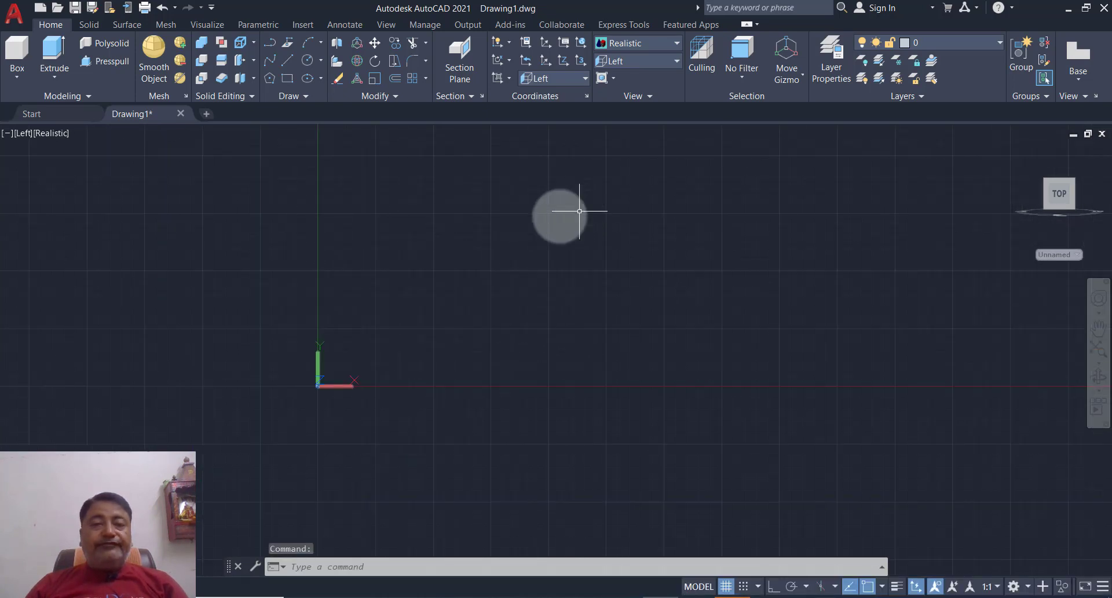
scroll(542, 228, "up", 1)
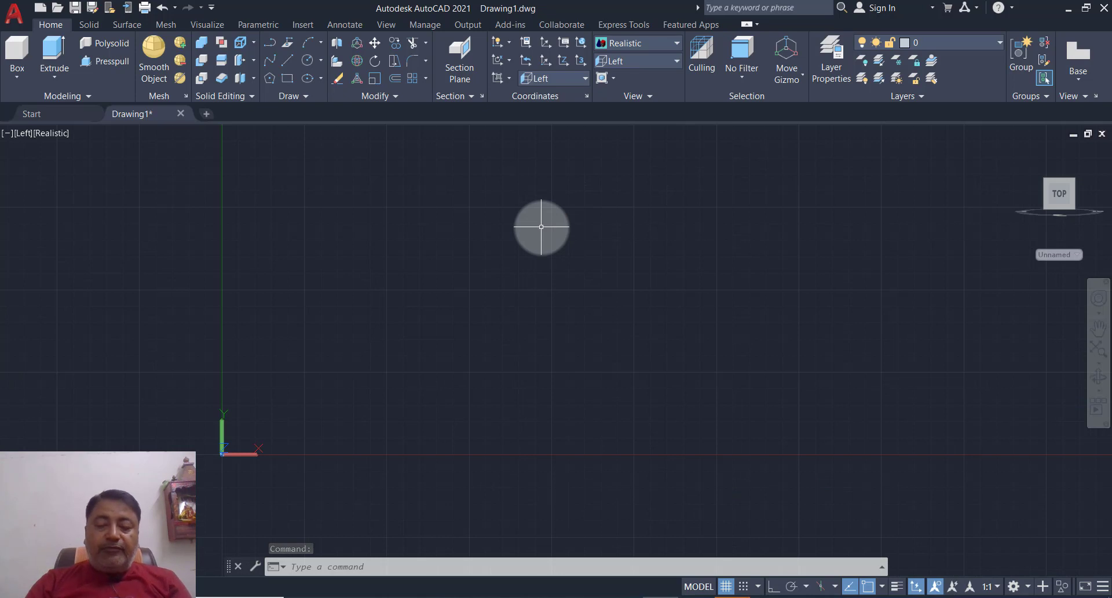
Draw a 6-sided polygon centred at 0,0,0, inscribed in a circle of radius 18.
type("POL")
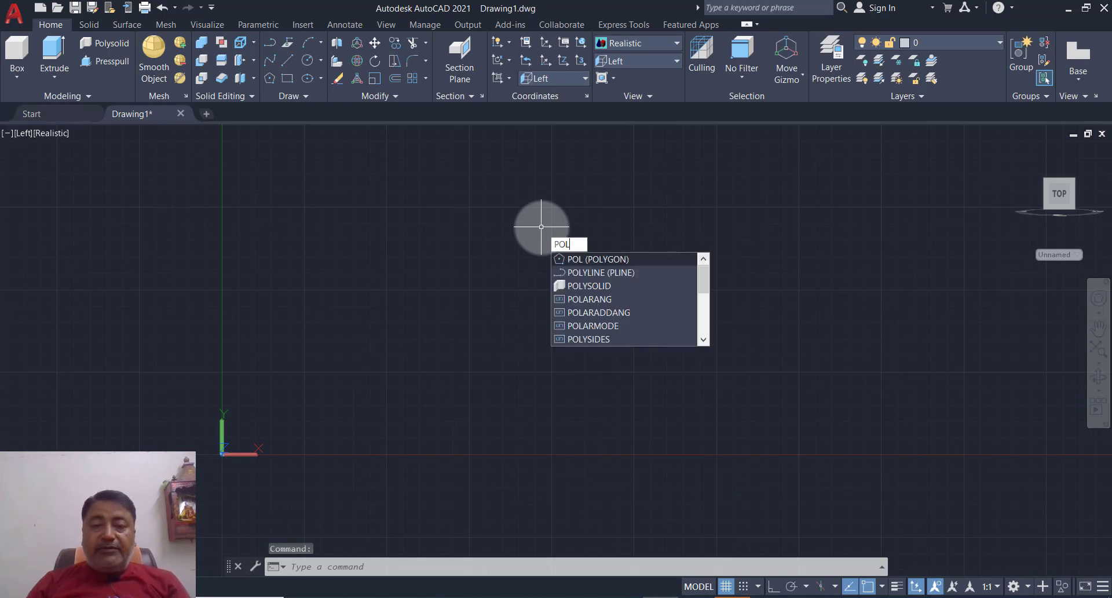
key("Return")
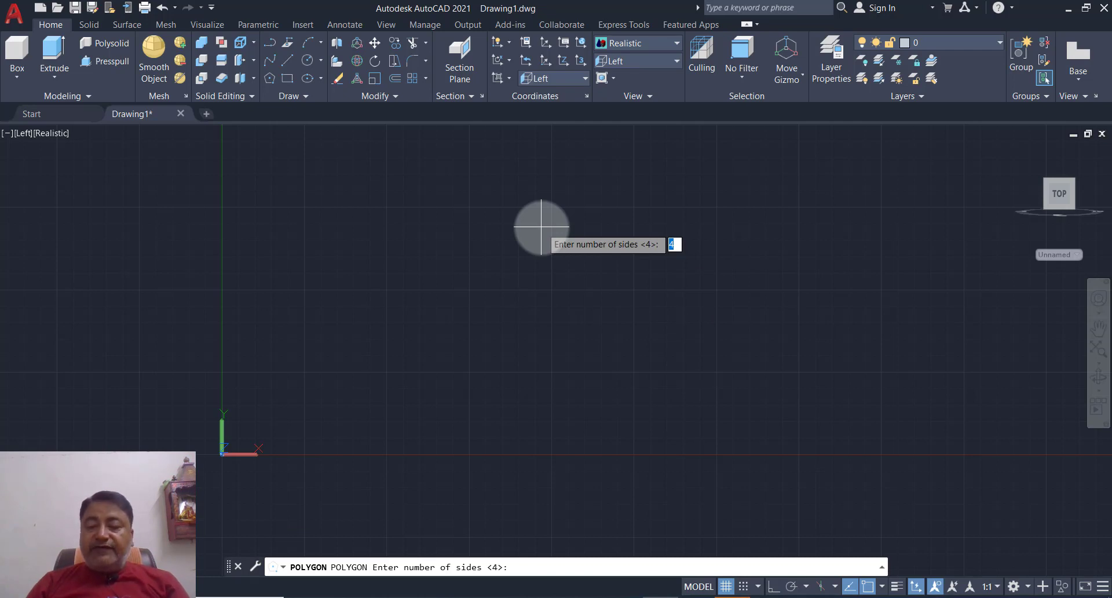
key("Return")
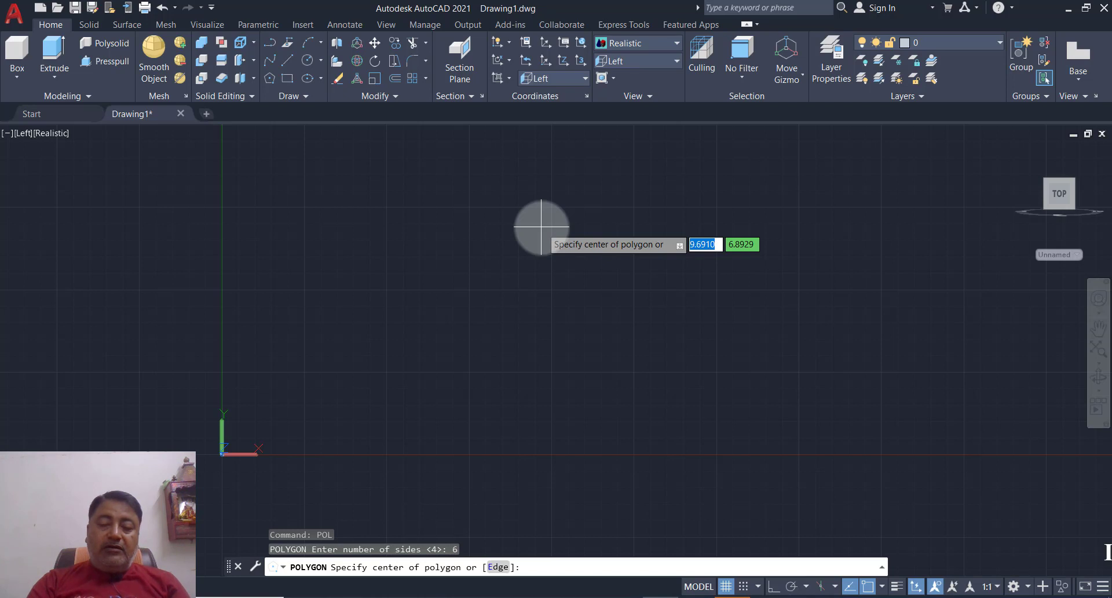
type("0,0,0")
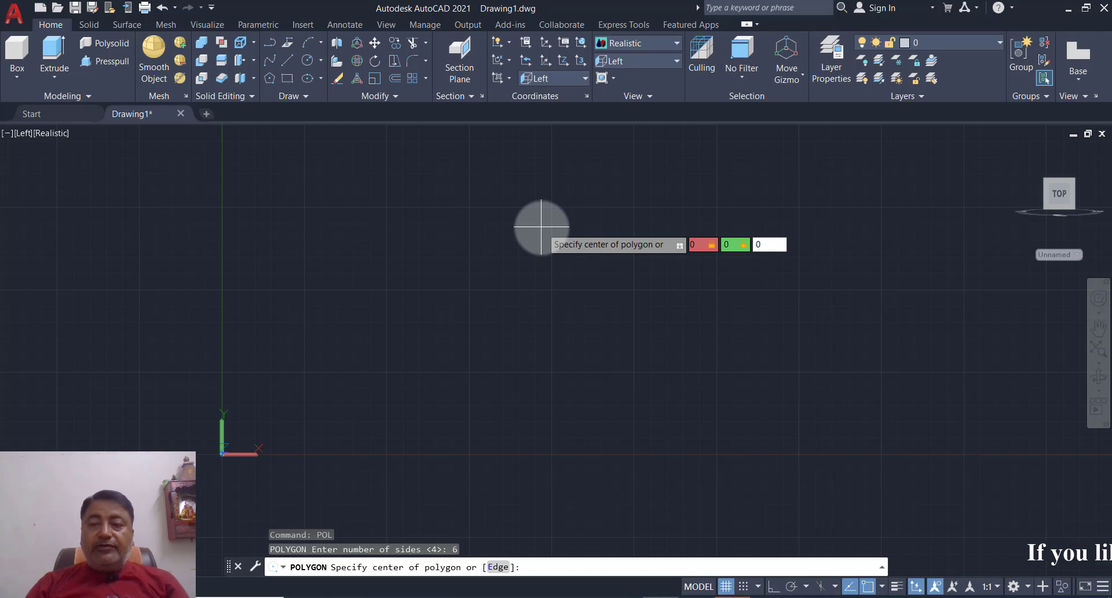
key("Return")
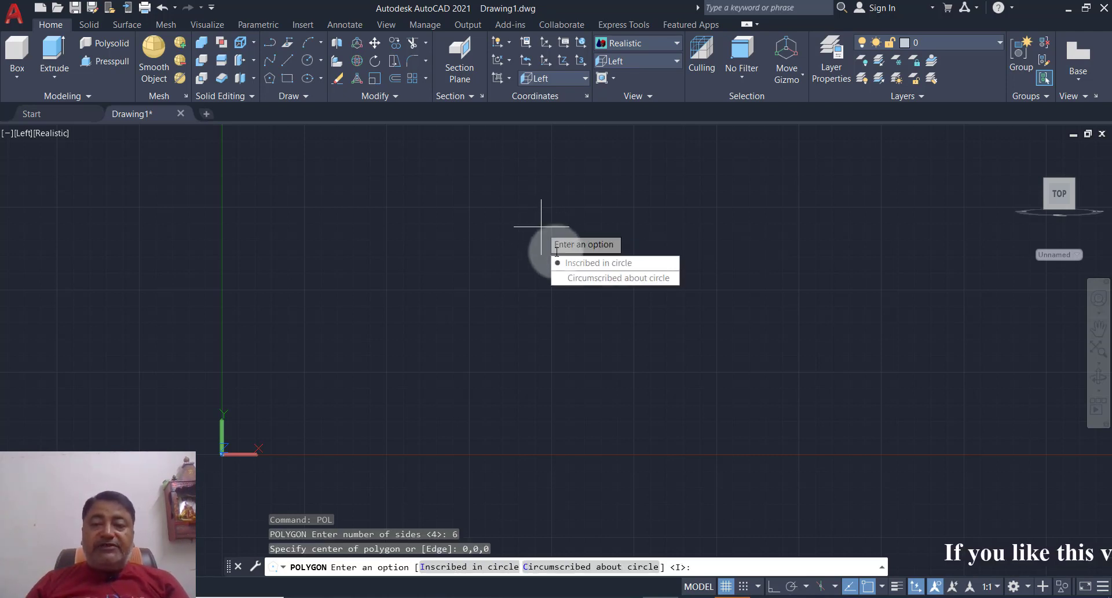
left_click(584, 264)
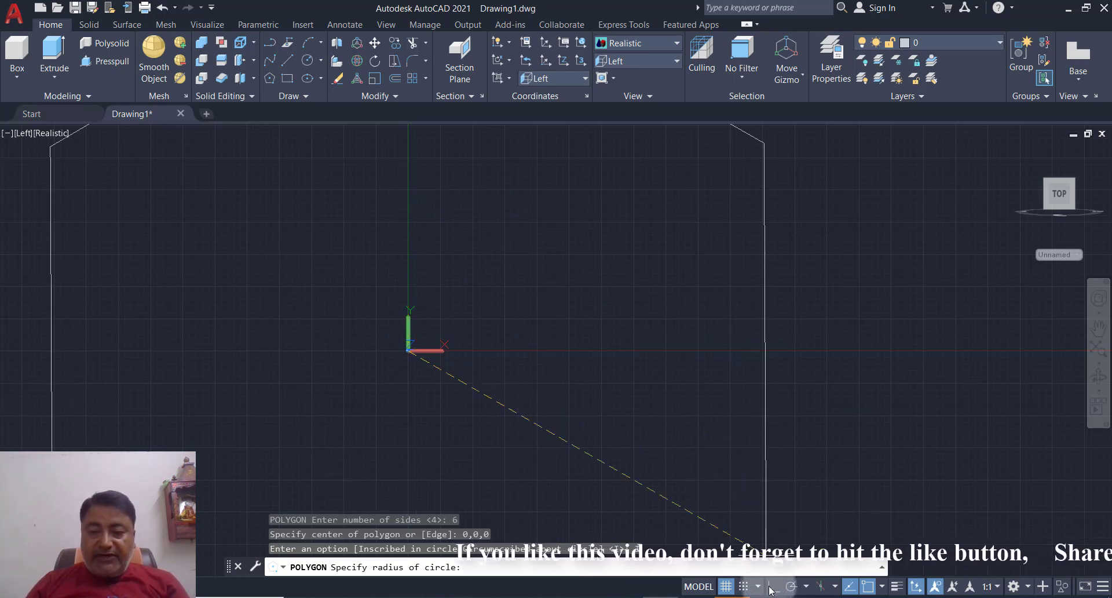
key("F8")
type("18")
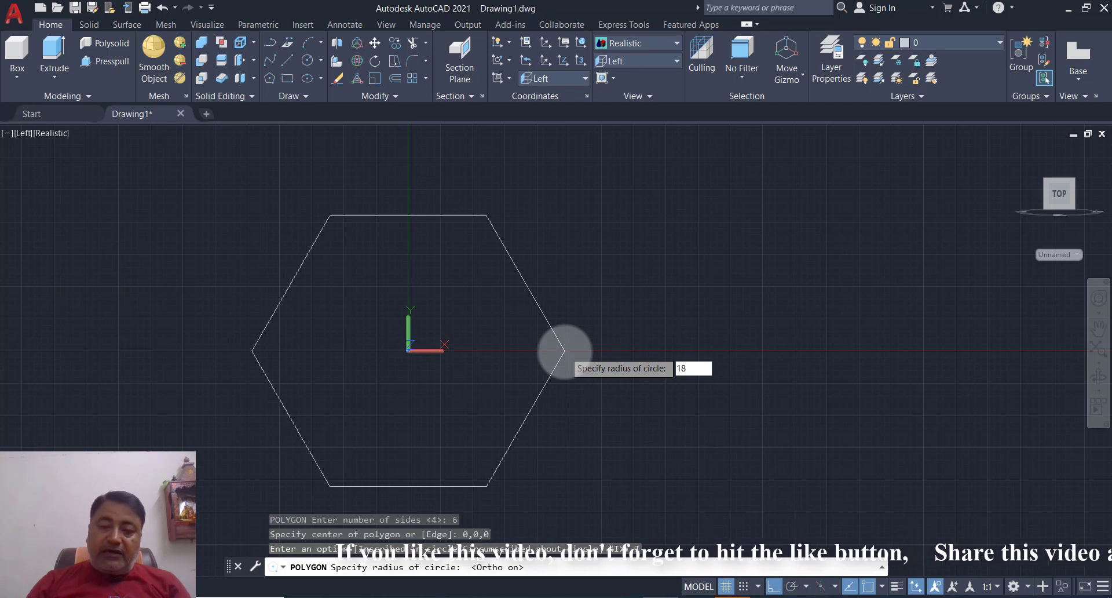
key("Return")
scroll(573, 342, "down", 3)
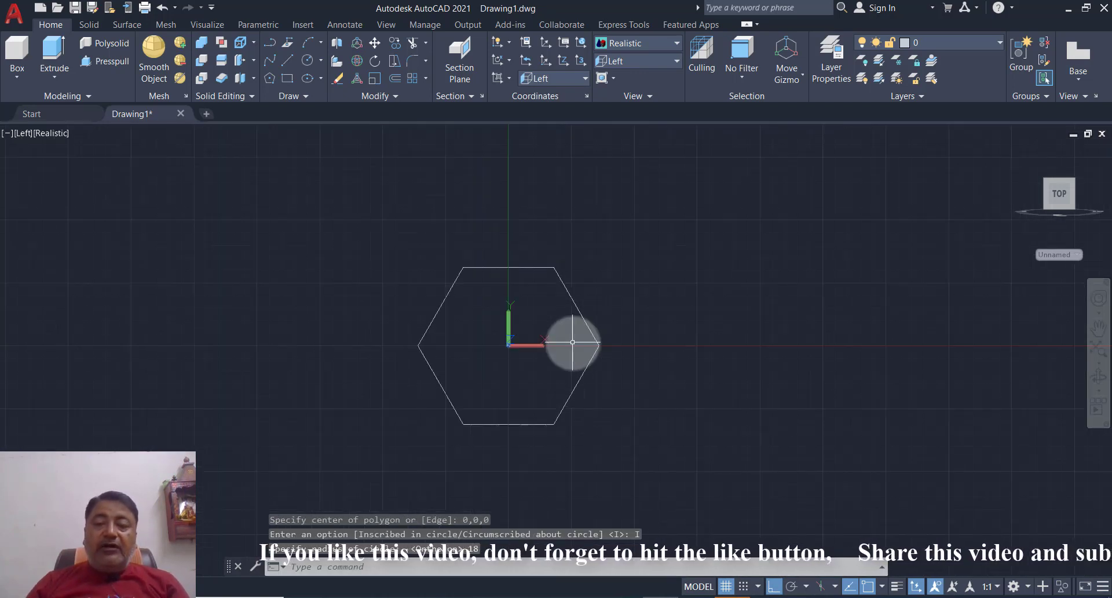
scroll(572, 342, "up", 2)
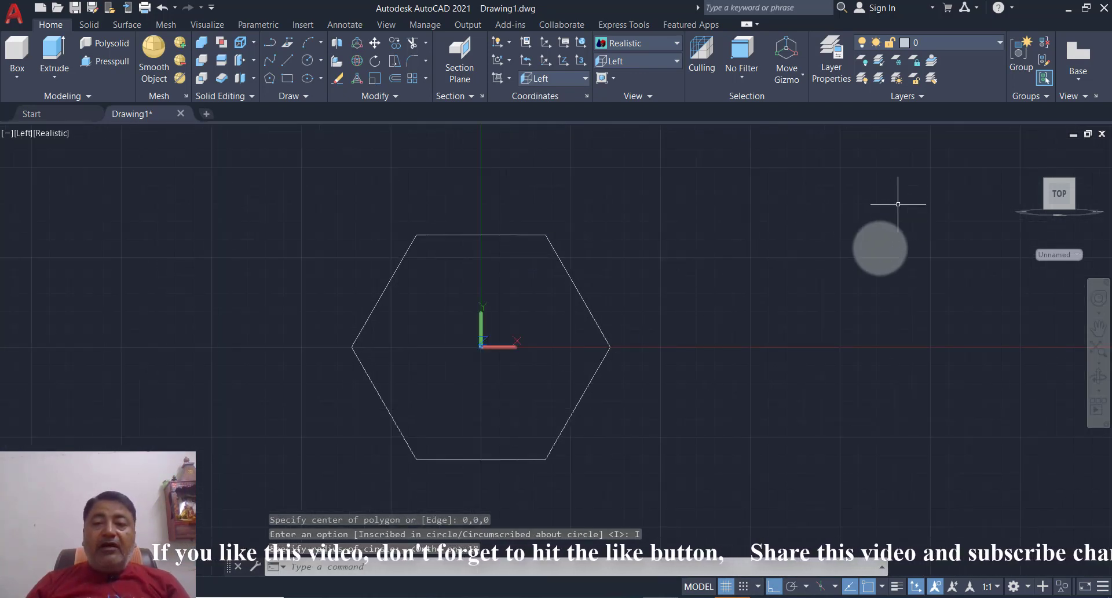
middle_click_drag(818, 292, 619, 299)
type("C")
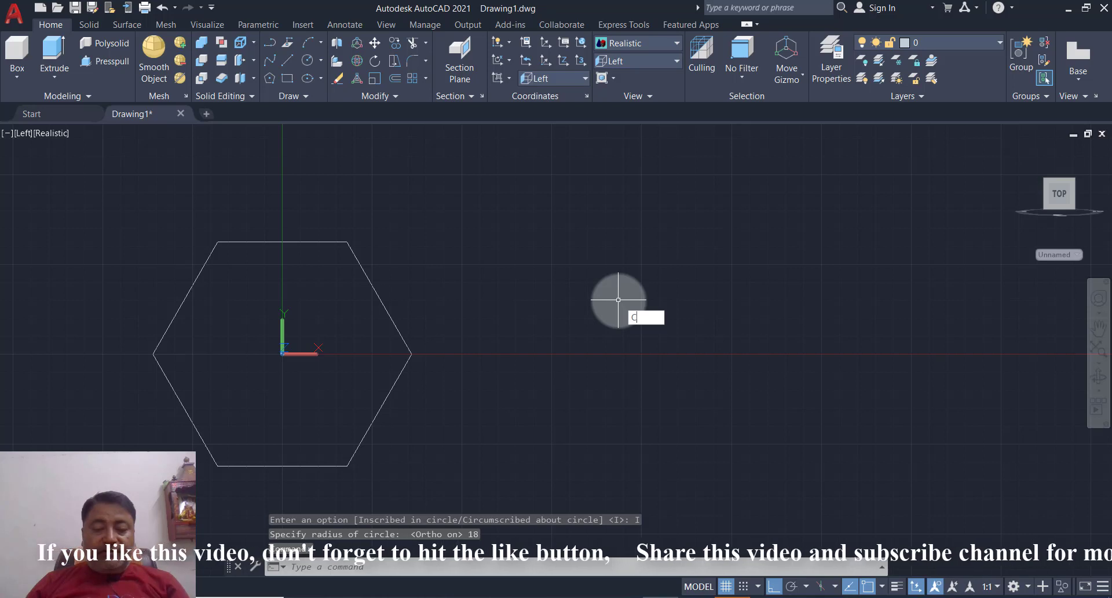
Draw a 24-diameter circle centred on the axis beside the hexagon.
key("Return")
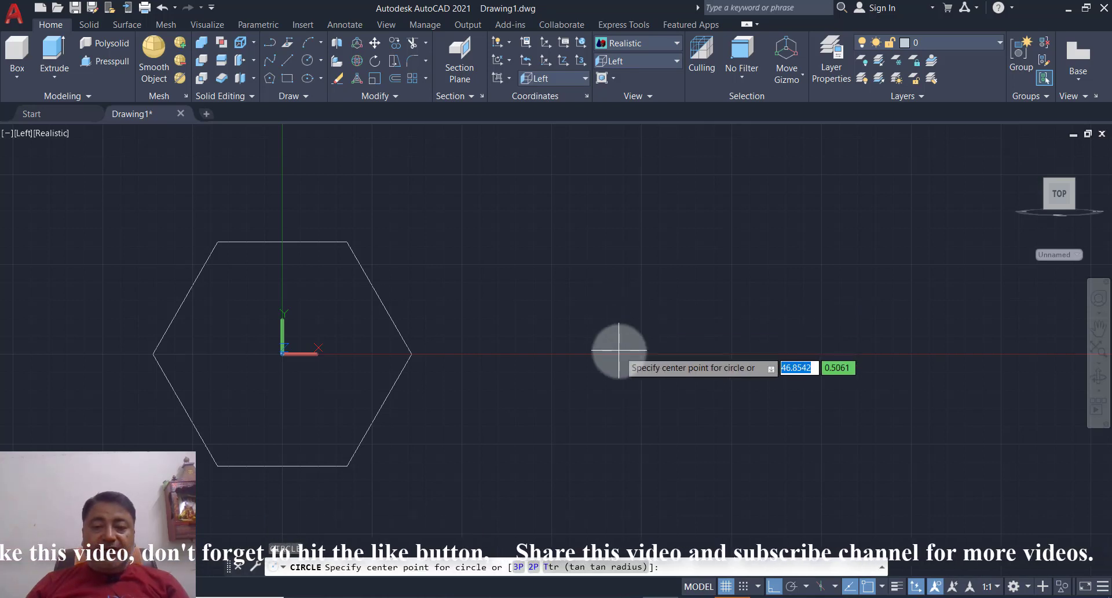
left_click(618, 350)
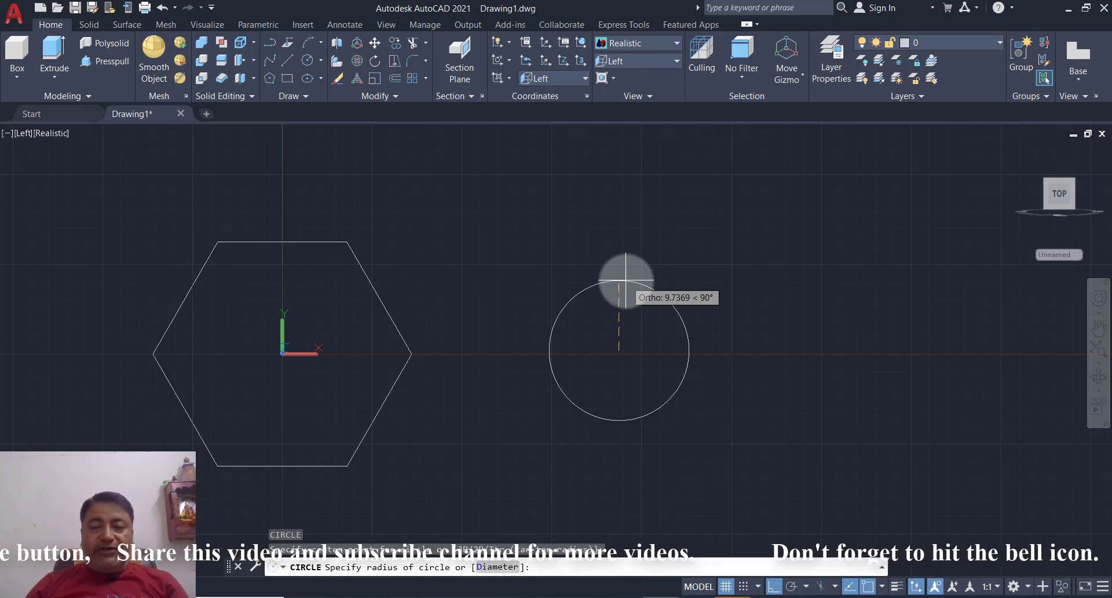
type("D")
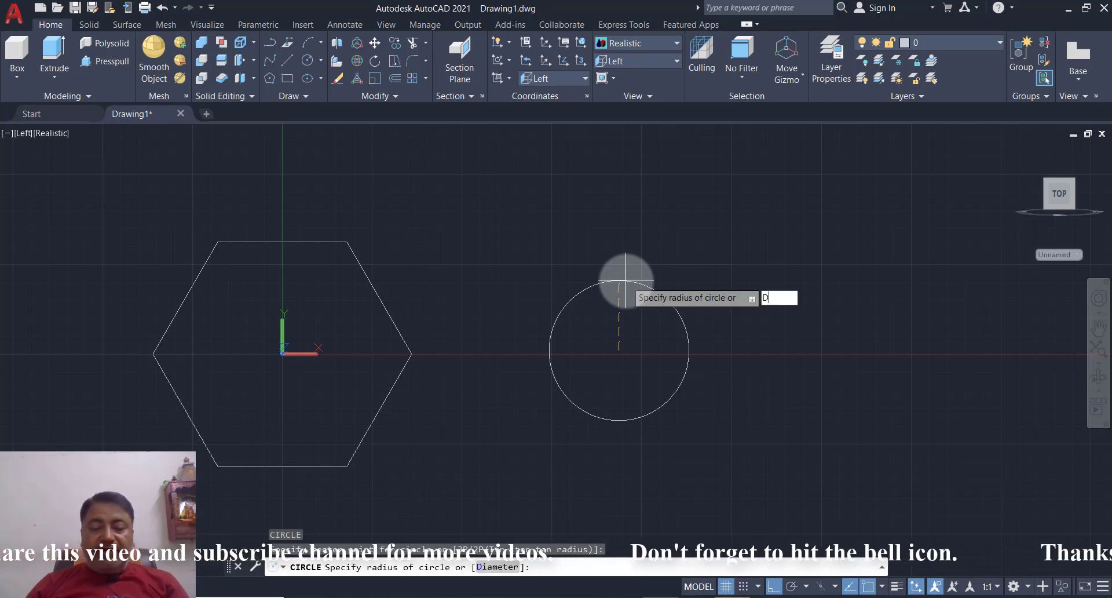
key("Return")
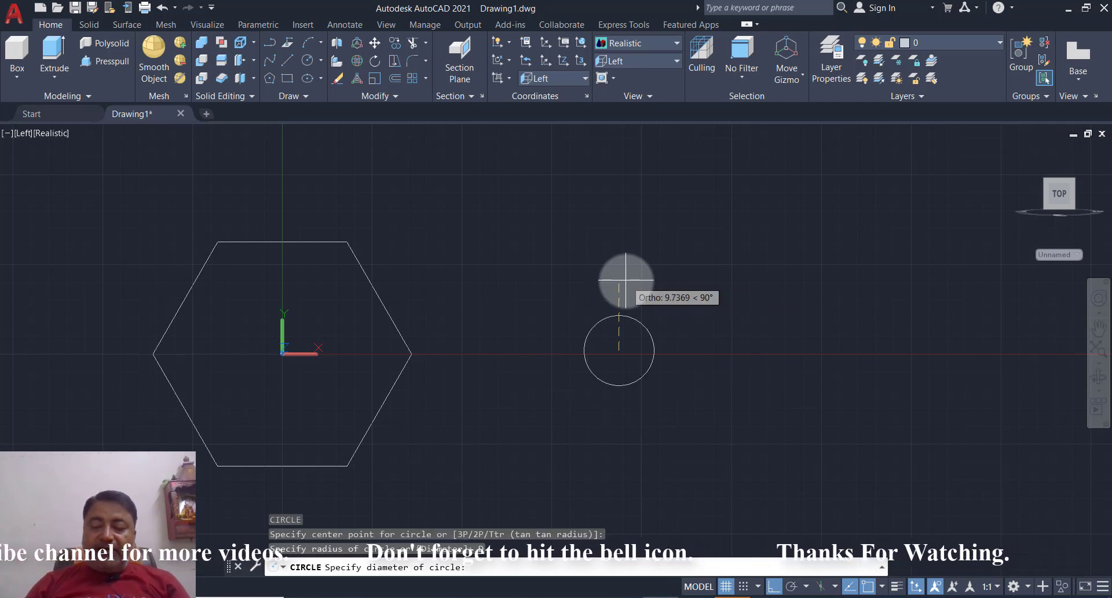
type("24")
key("Return")
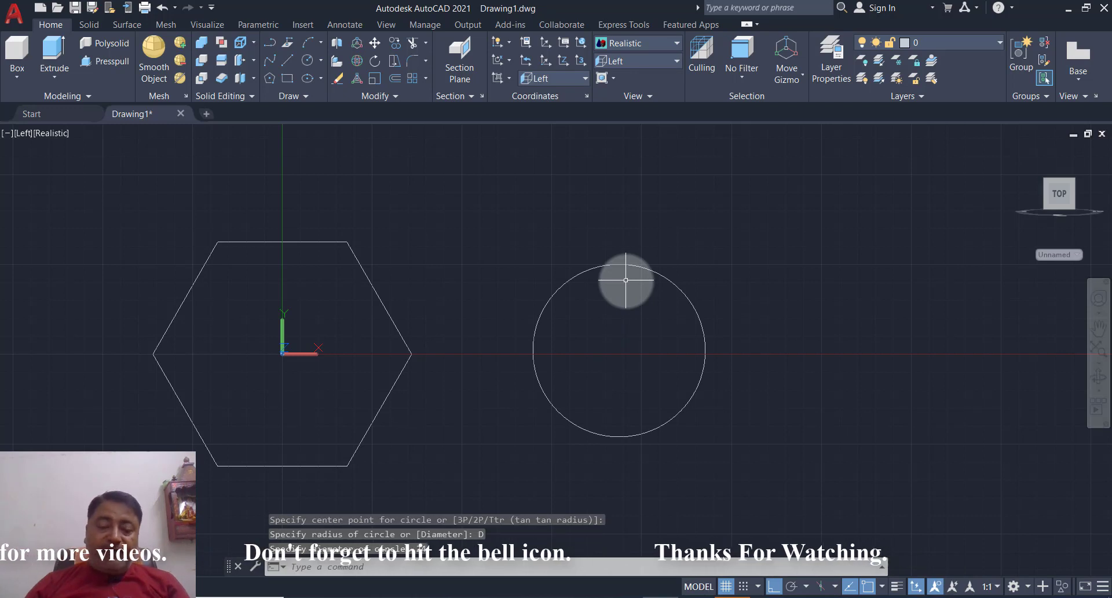
middle_click_drag(775, 362, 673, 385)
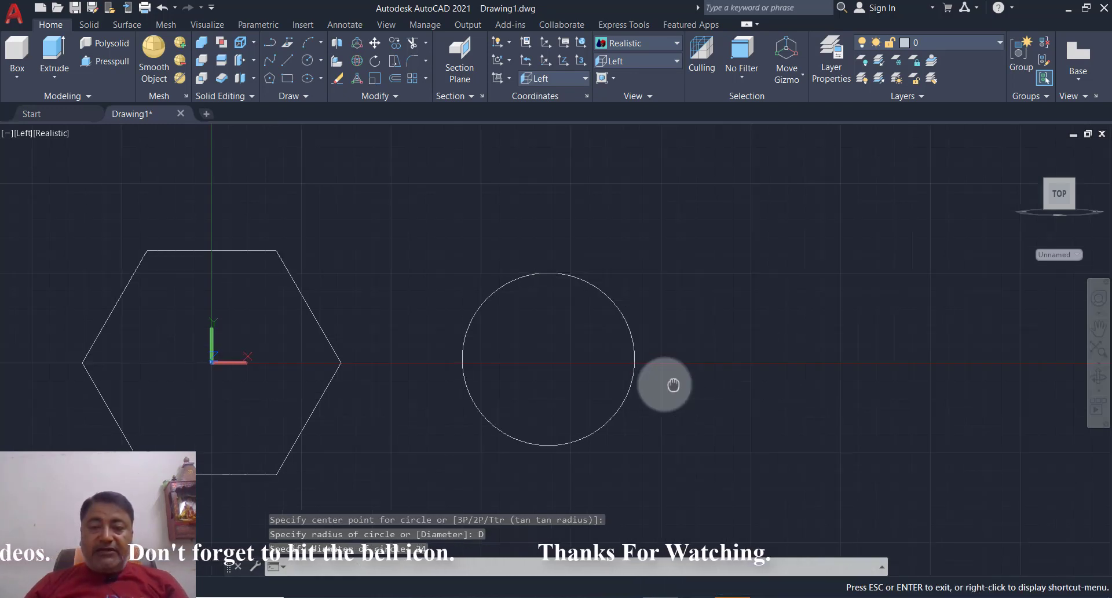
key("Escape")
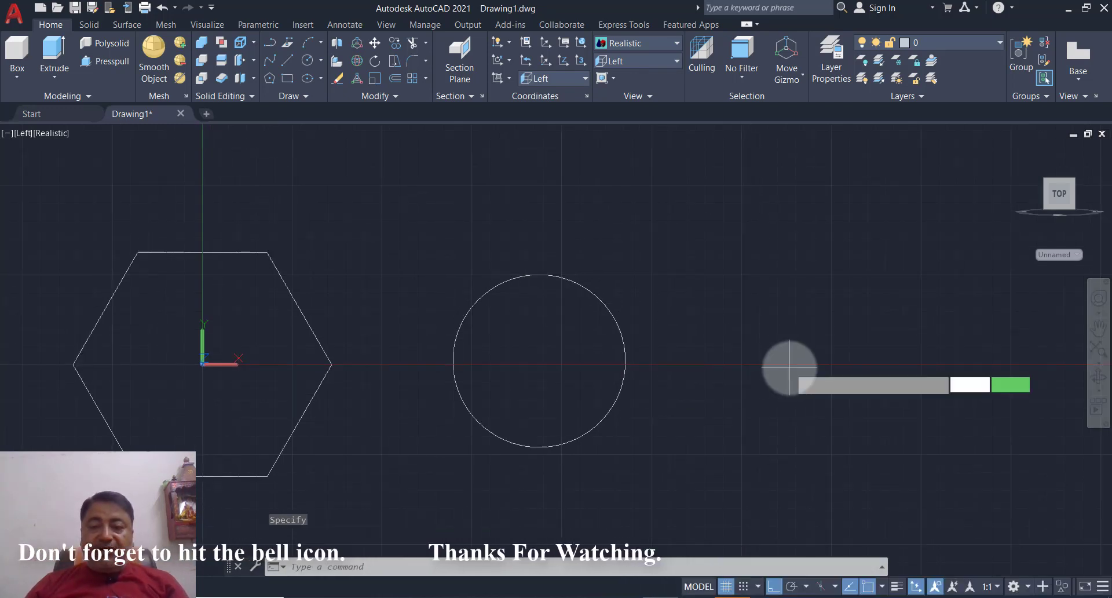
Draw a second circle of diameter 31.5 farther right on the axis.
key("Return")
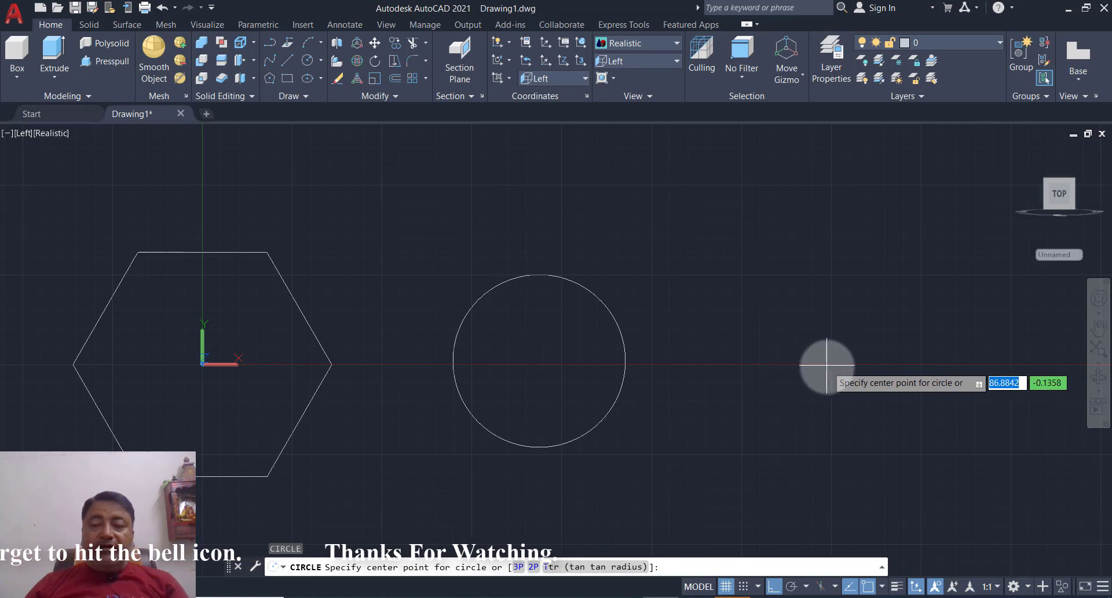
left_click(827, 365)
type("D")
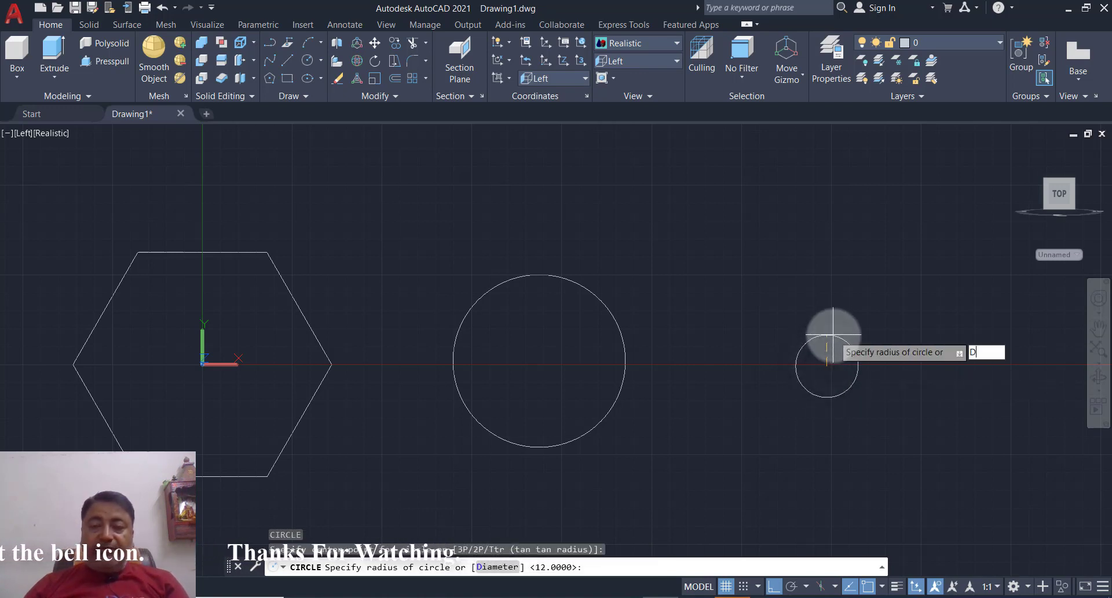
key("Return")
type("31.5")
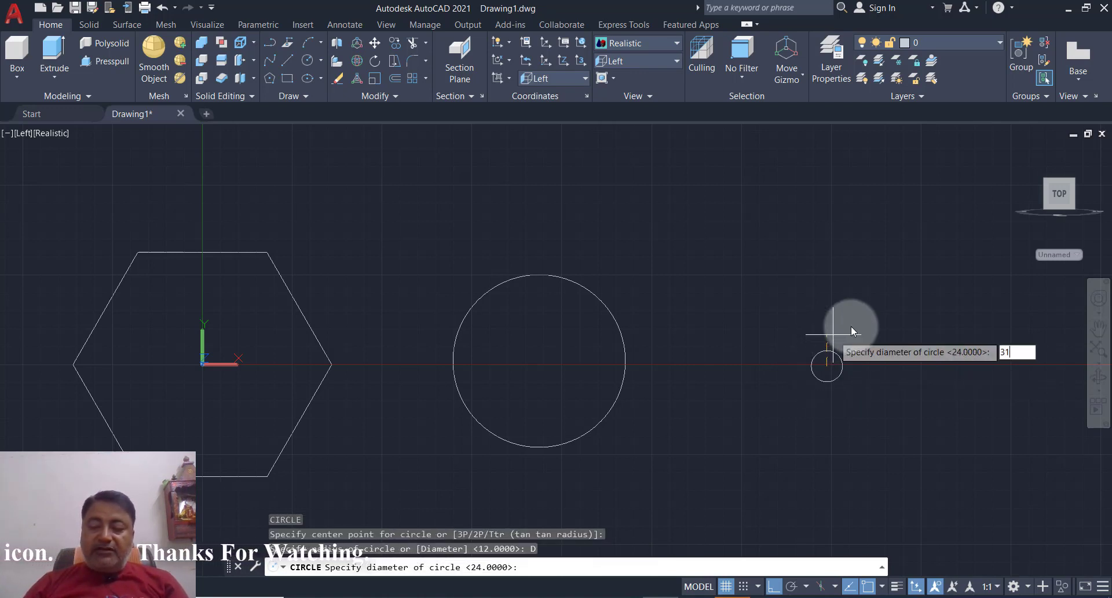
key("Return")
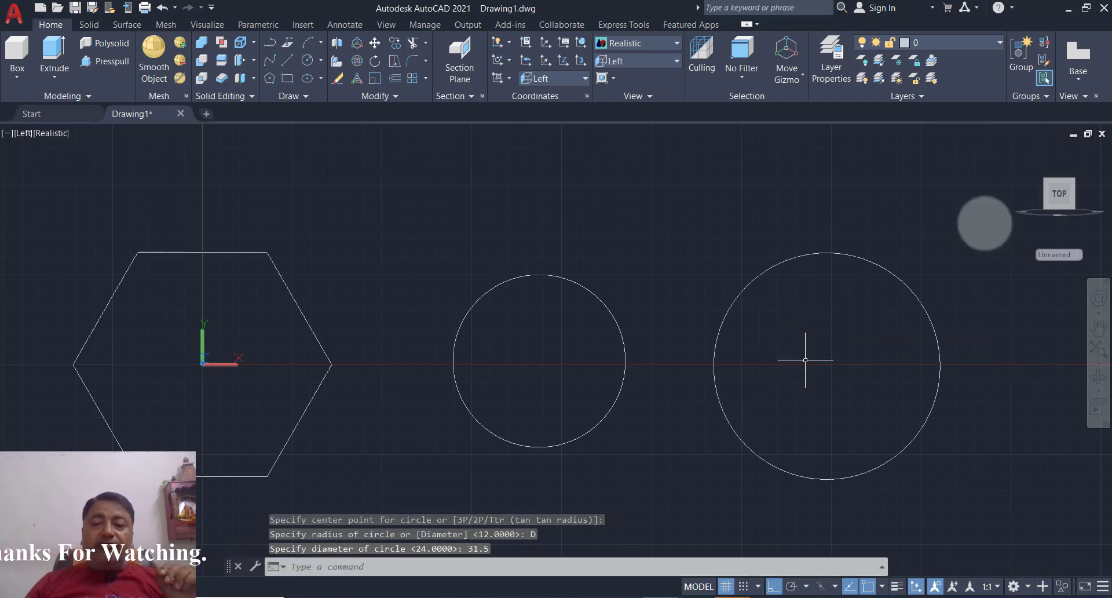
Return to an isometric view and reset the UCS to World.
mouse_move(1059, 198)
left_click(1018, 150)
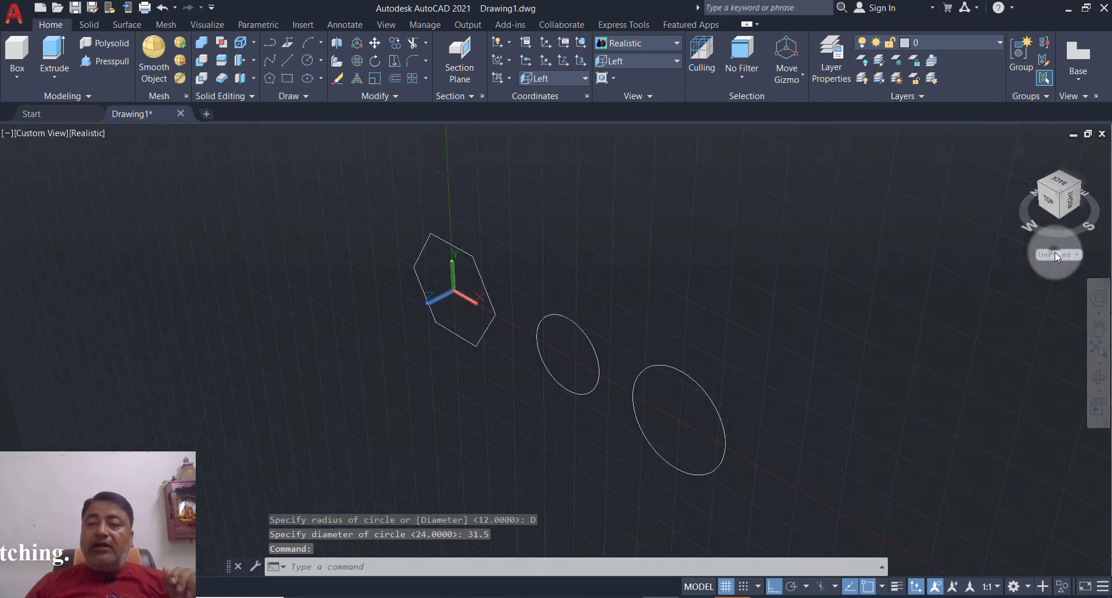
left_click(1055, 254)
left_click(1052, 266)
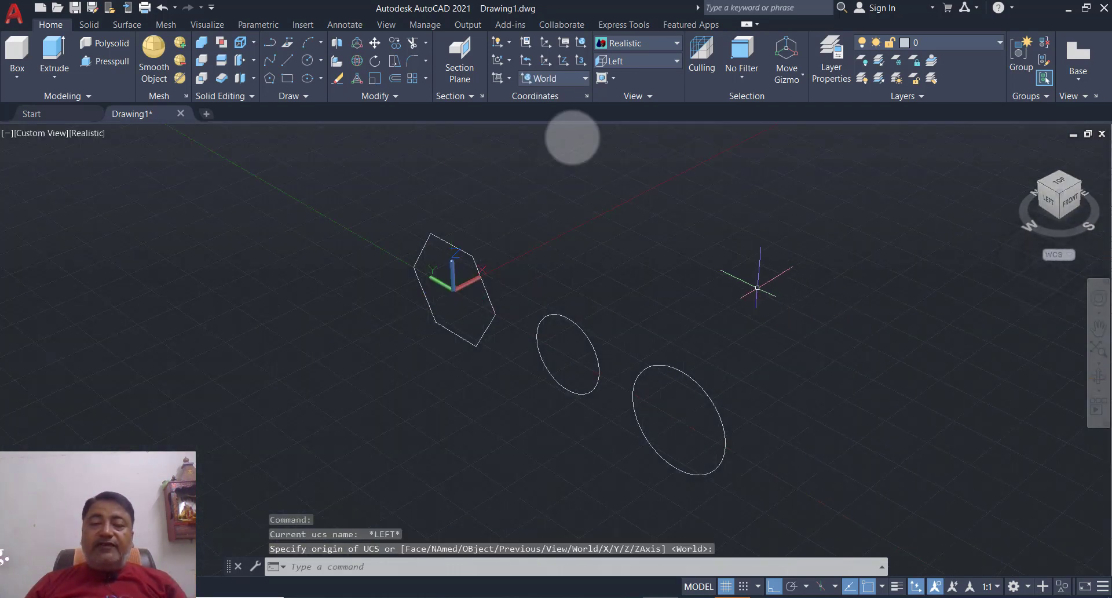
Show the drawing from the Front in parallel projection, panned to reposition the origin.
left_click(620, 56)
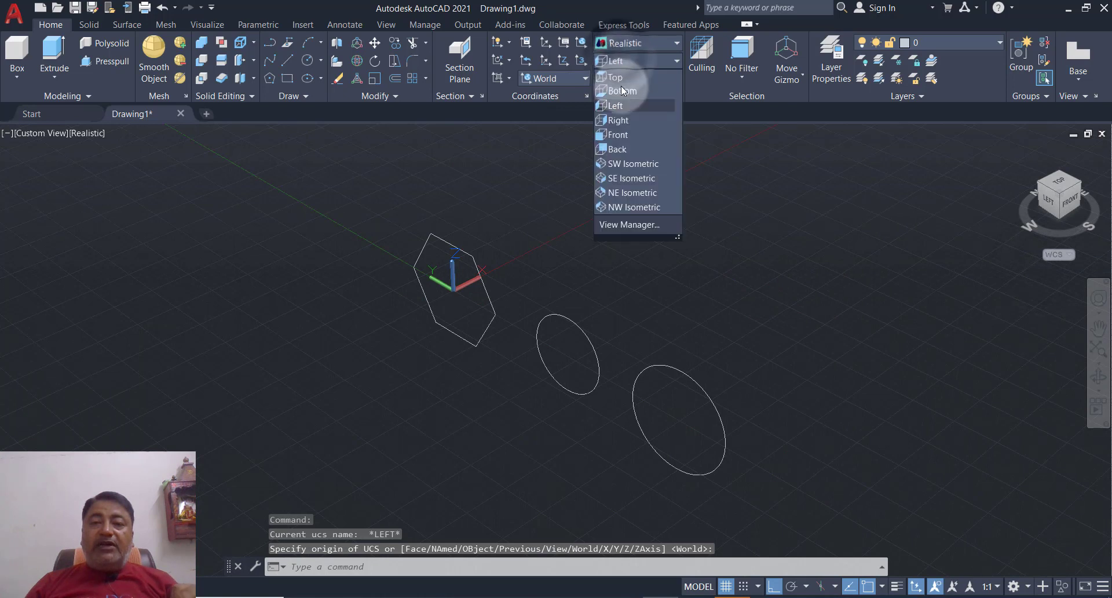
left_click(626, 131)
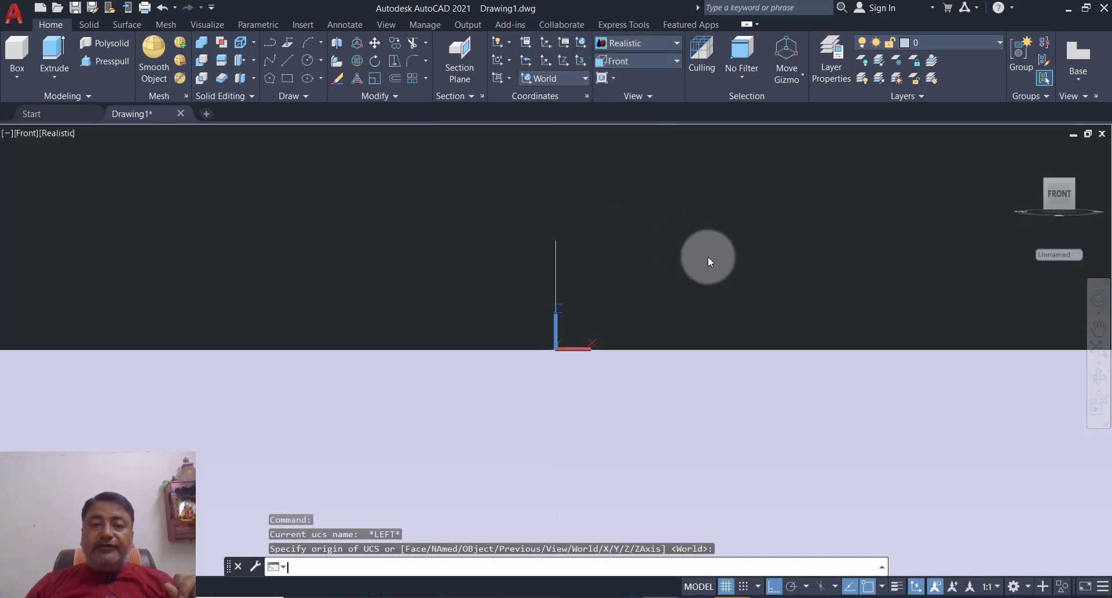
right_click(1065, 203)
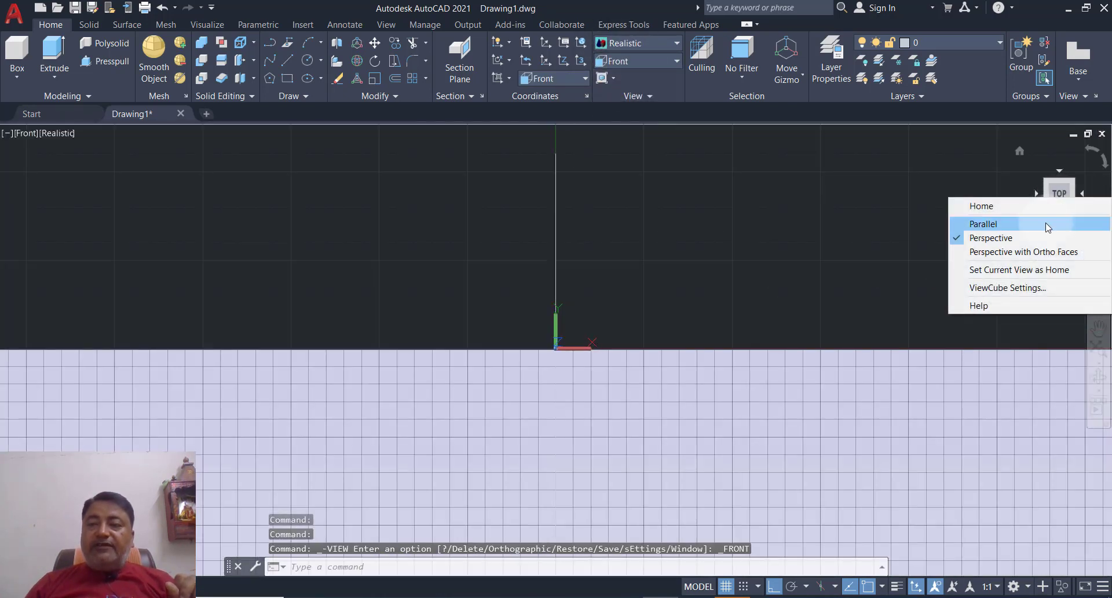
left_click(1047, 228)
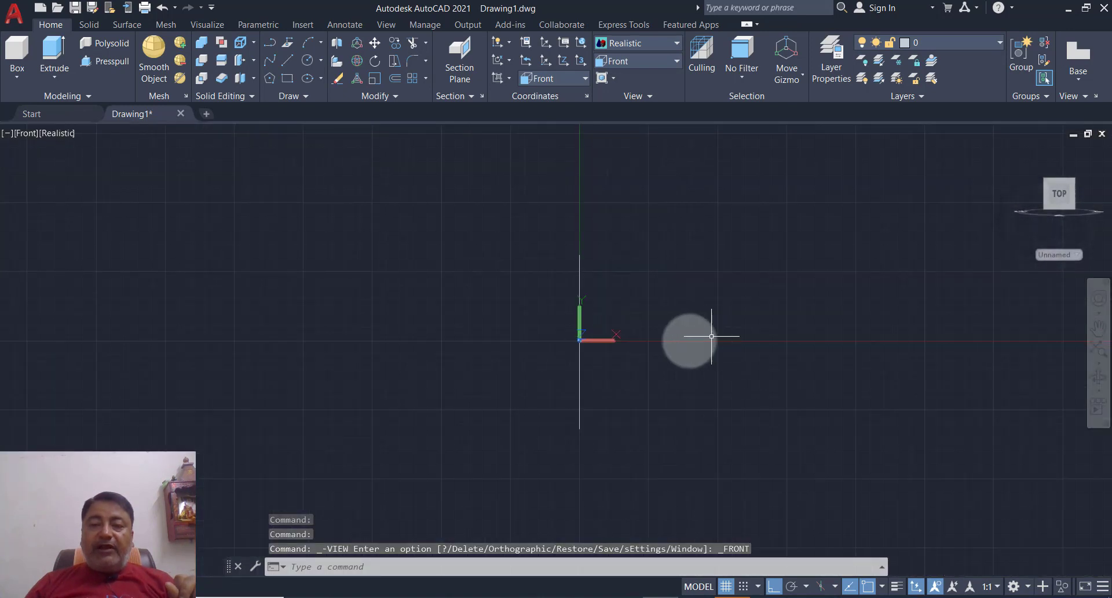
middle_click_drag(690, 335, 575, 345)
key("Escape")
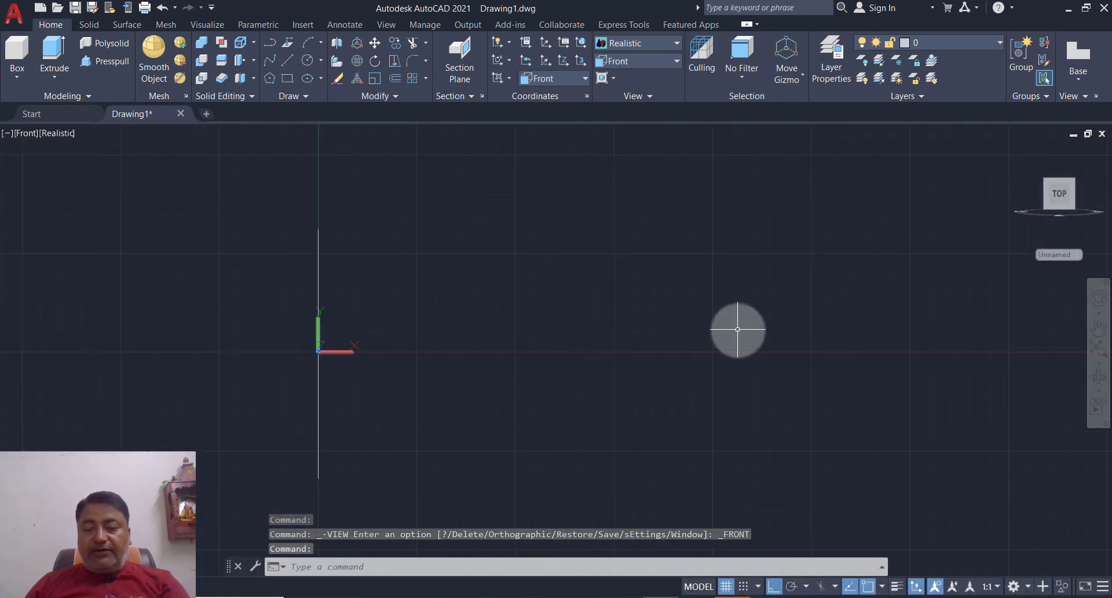
type("L")
Draw a 26-unit upward line right of the origin, then a 10-unit line left from its base.
key("Return")
left_click(643, 351)
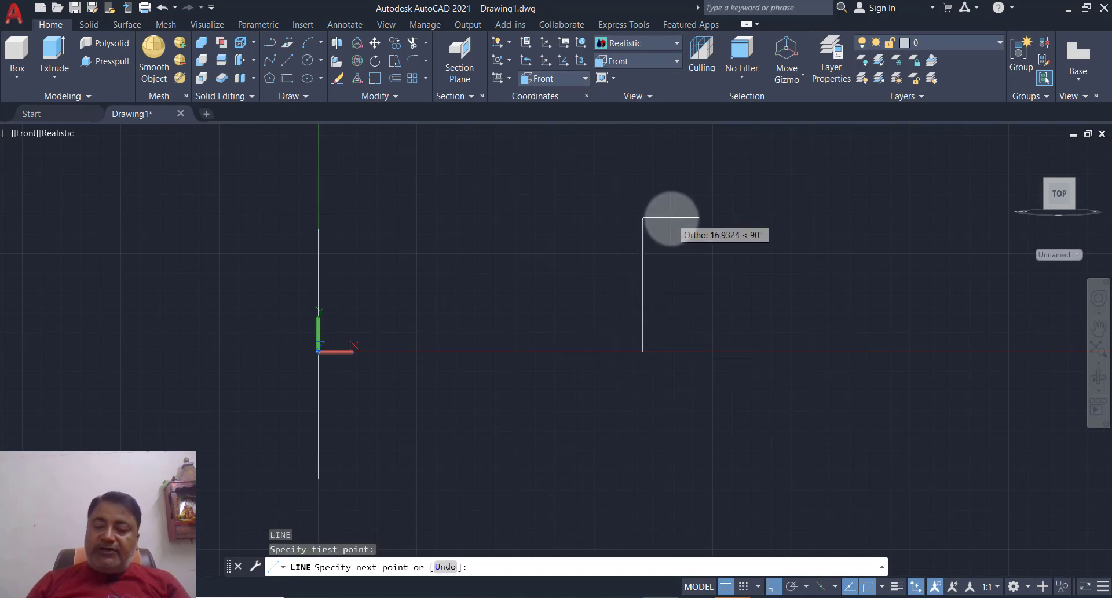
type("26")
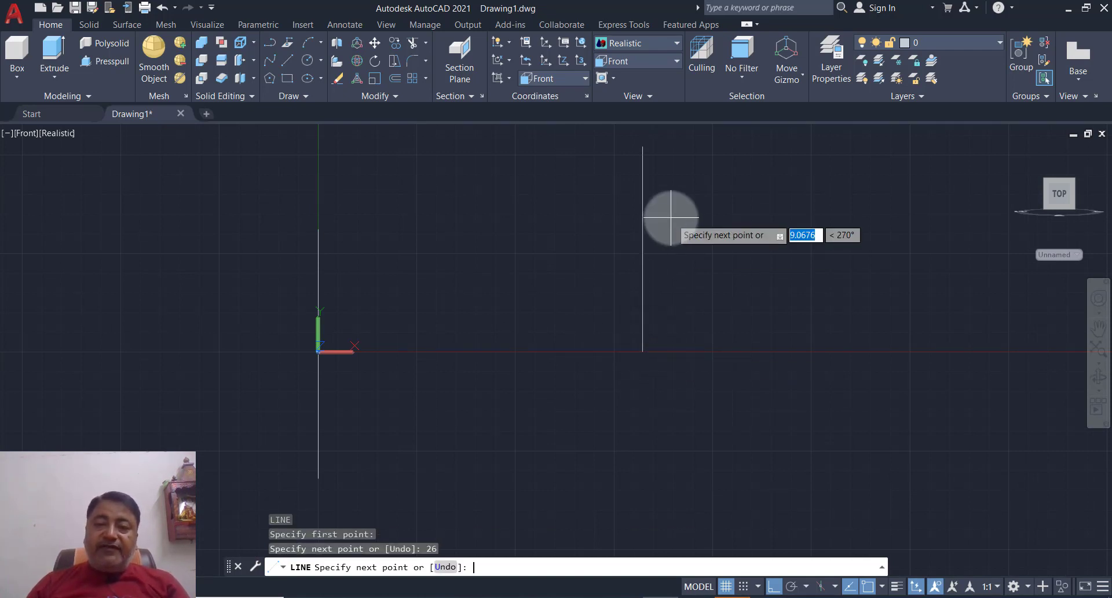
key("Return")
key("Return")
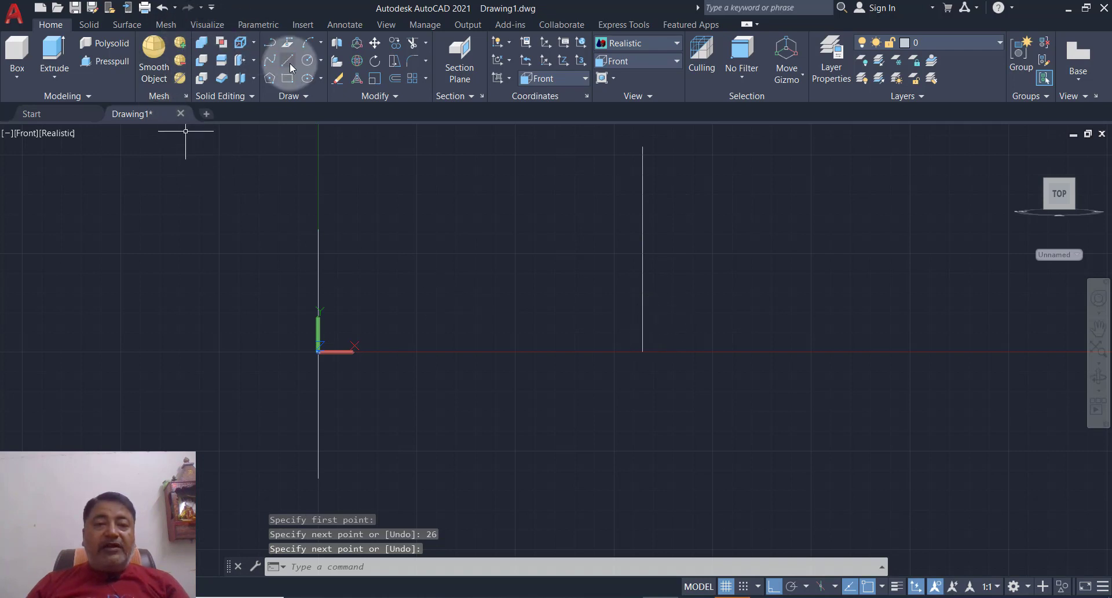
key("Return")
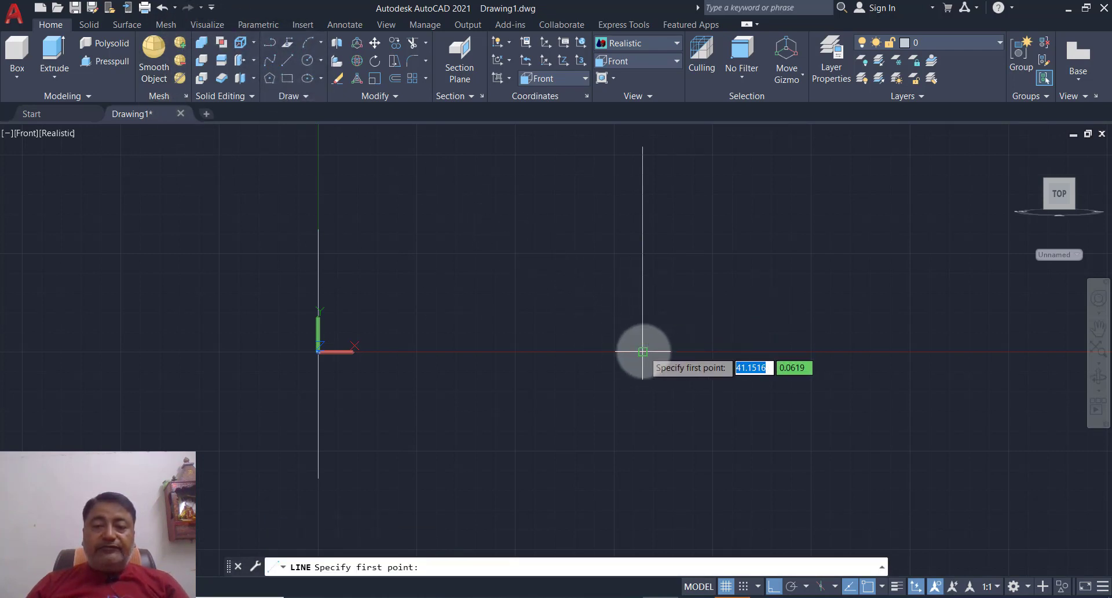
left_click(643, 351)
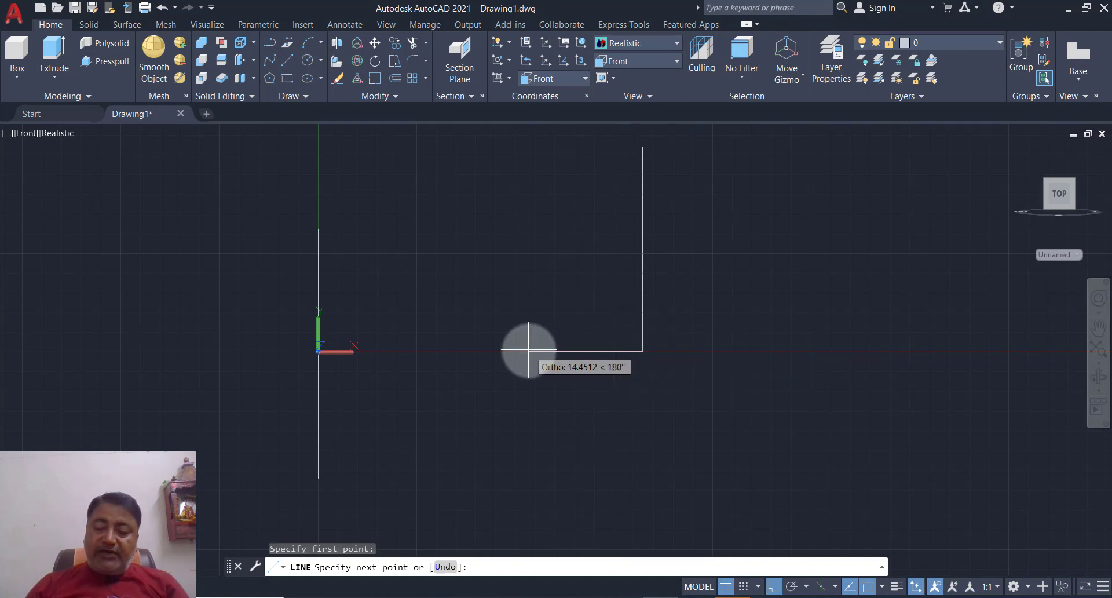
type("10")
key("Return")
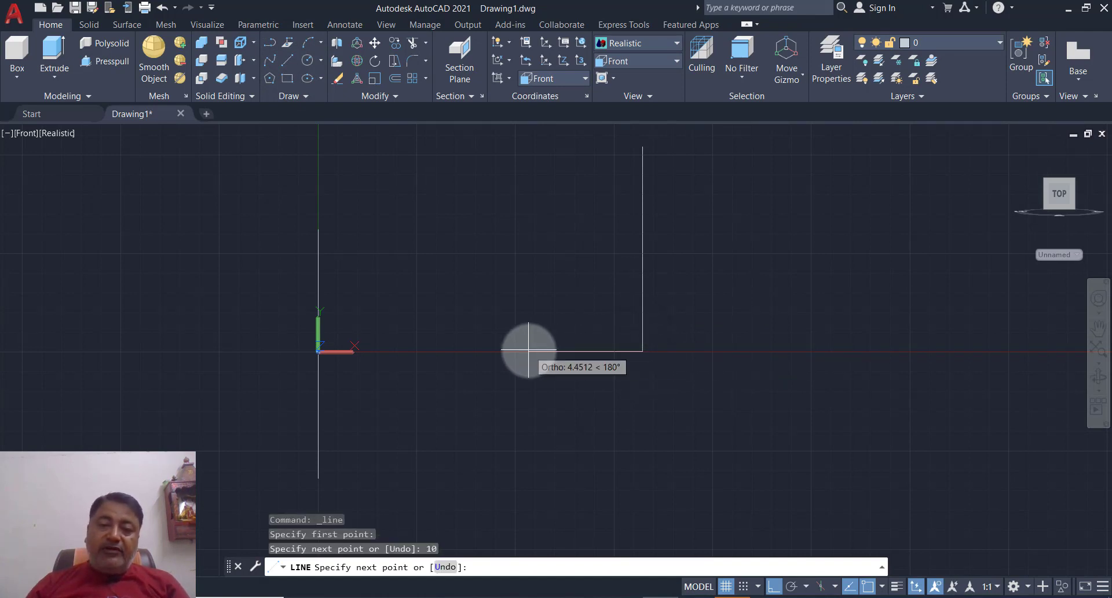
key("Return")
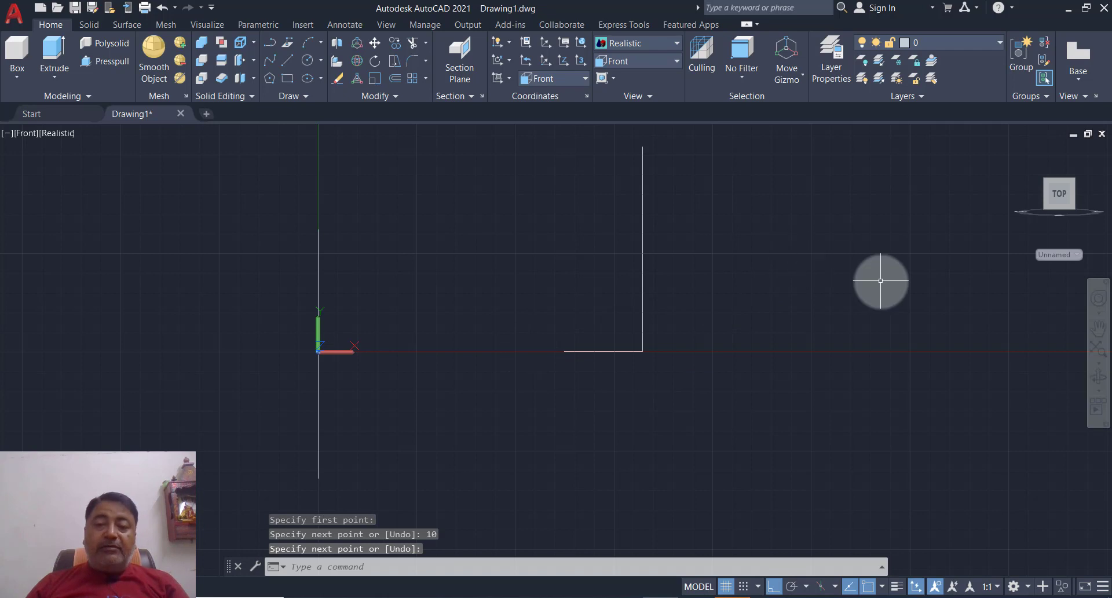
Begin a Start-End-Radius arc from the base line's left end to the line's top, then cancel it.
left_click(320, 43)
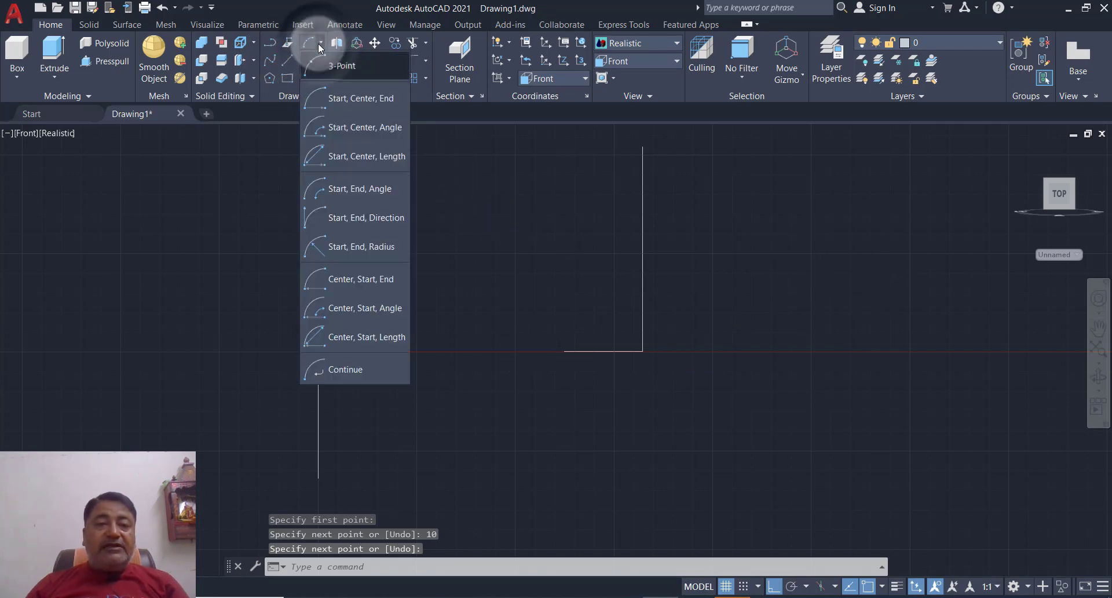
left_click(355, 246)
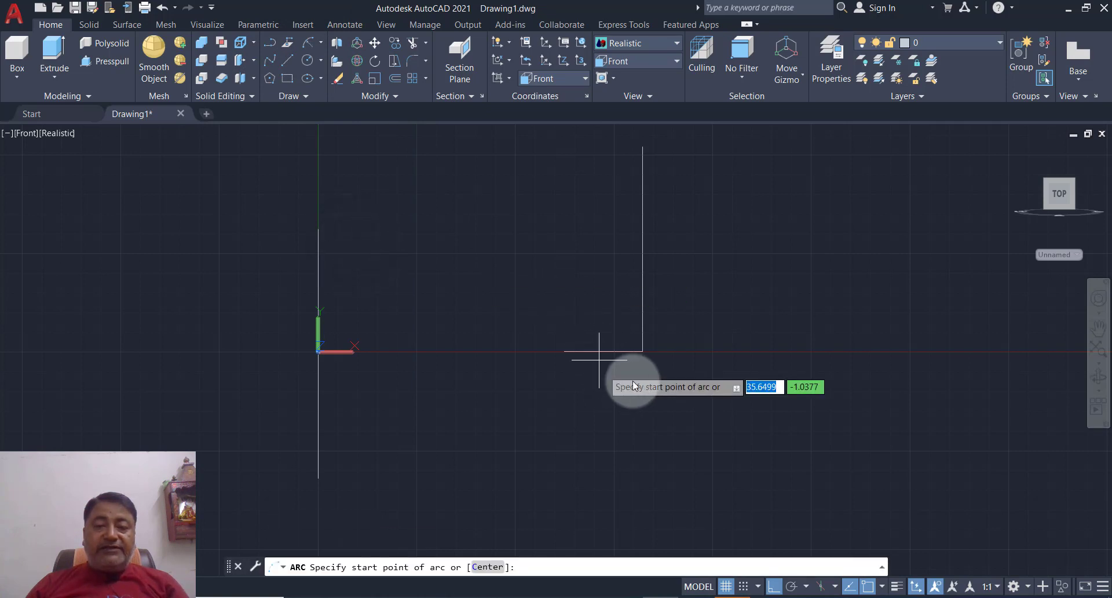
left_click(563, 350)
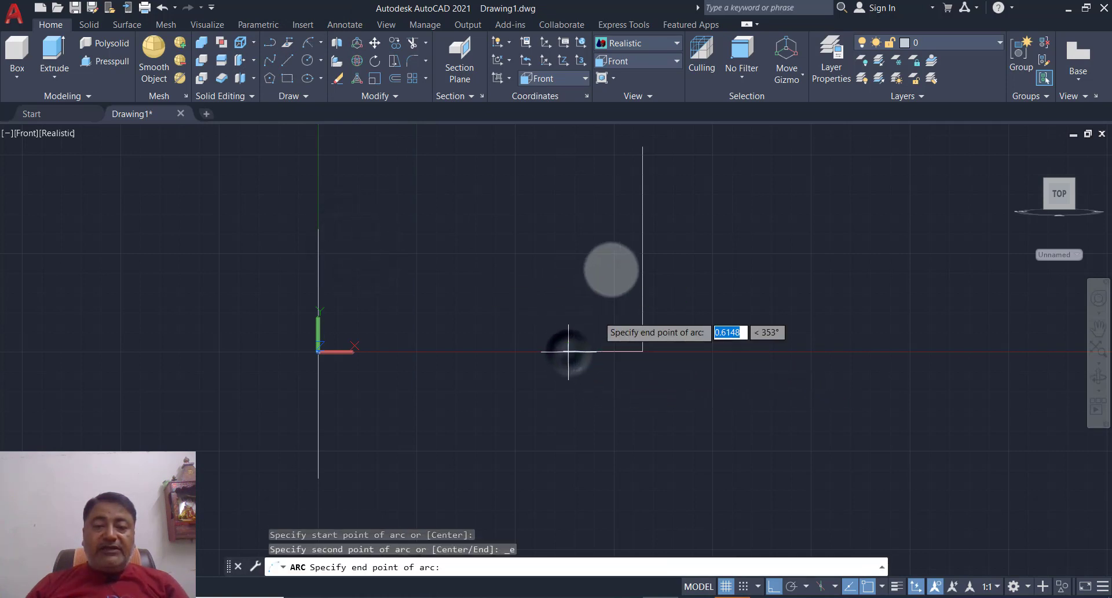
left_click(643, 146)
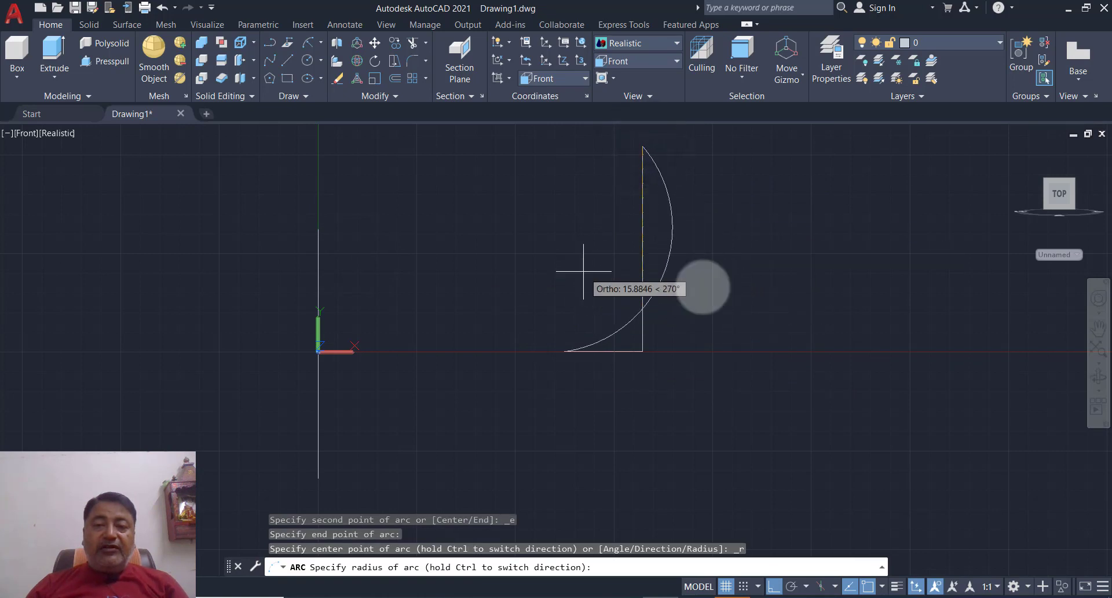
key("Escape")
key("Escape")
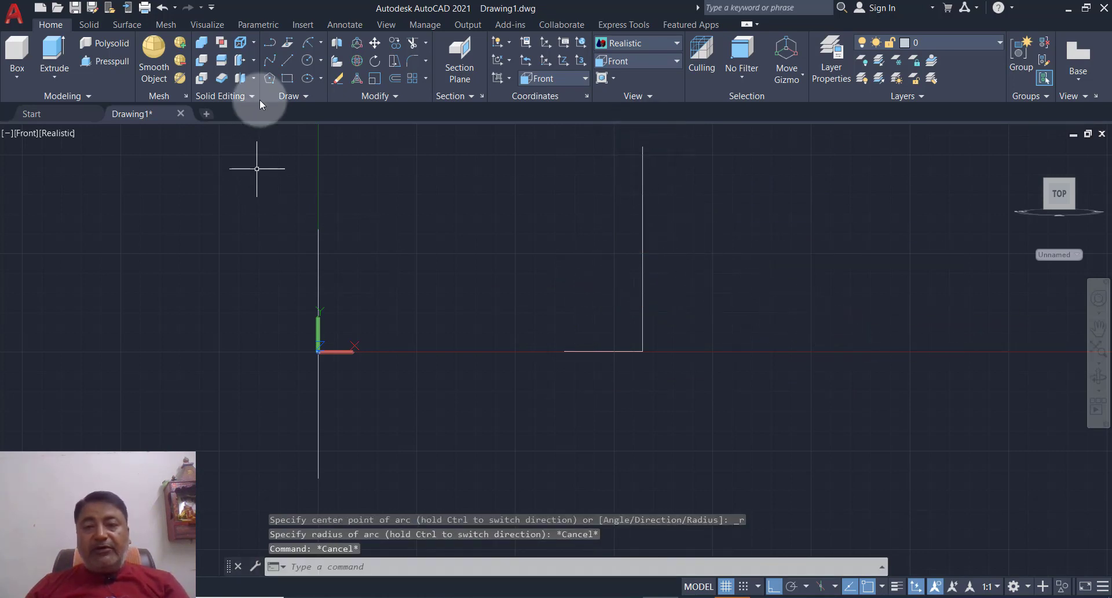
Draw a radius-24 arc from the vertical line's top to the base line's left end.
left_click(321, 43)
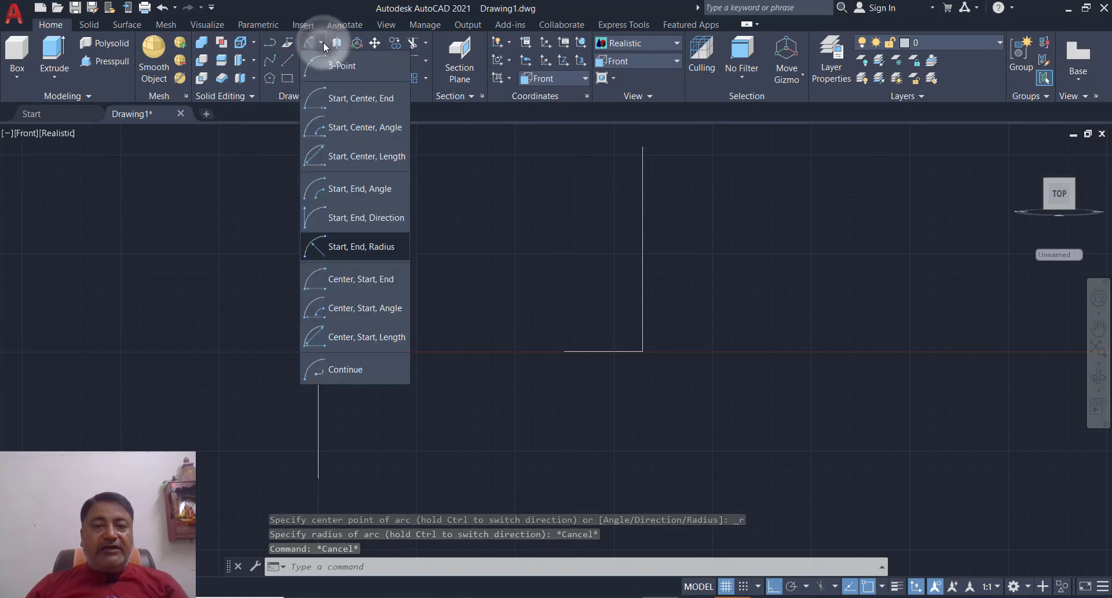
left_click(374, 248)
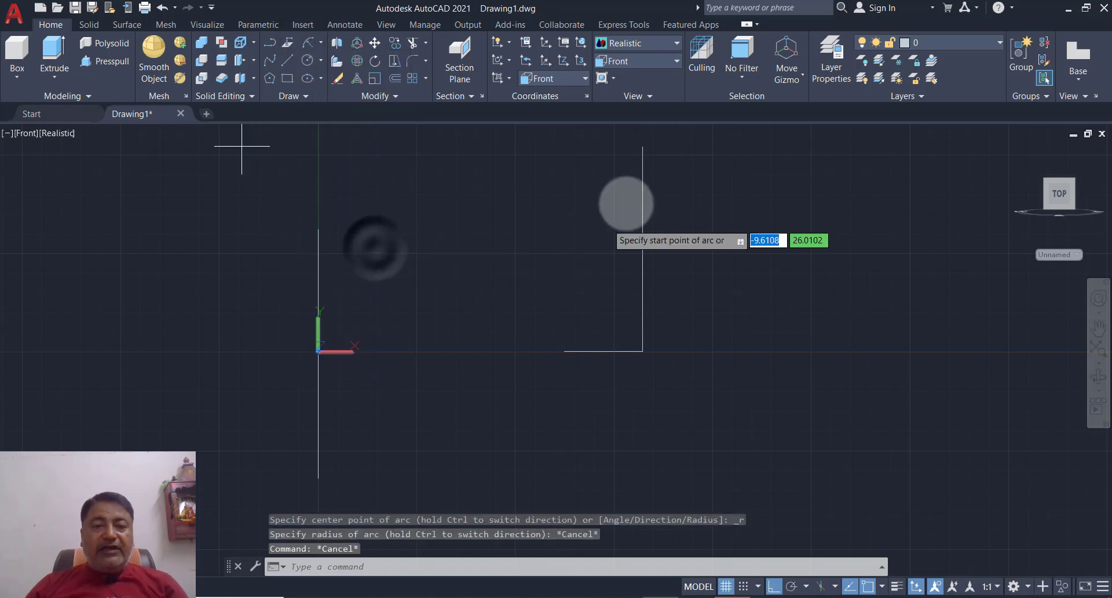
left_click(643, 146)
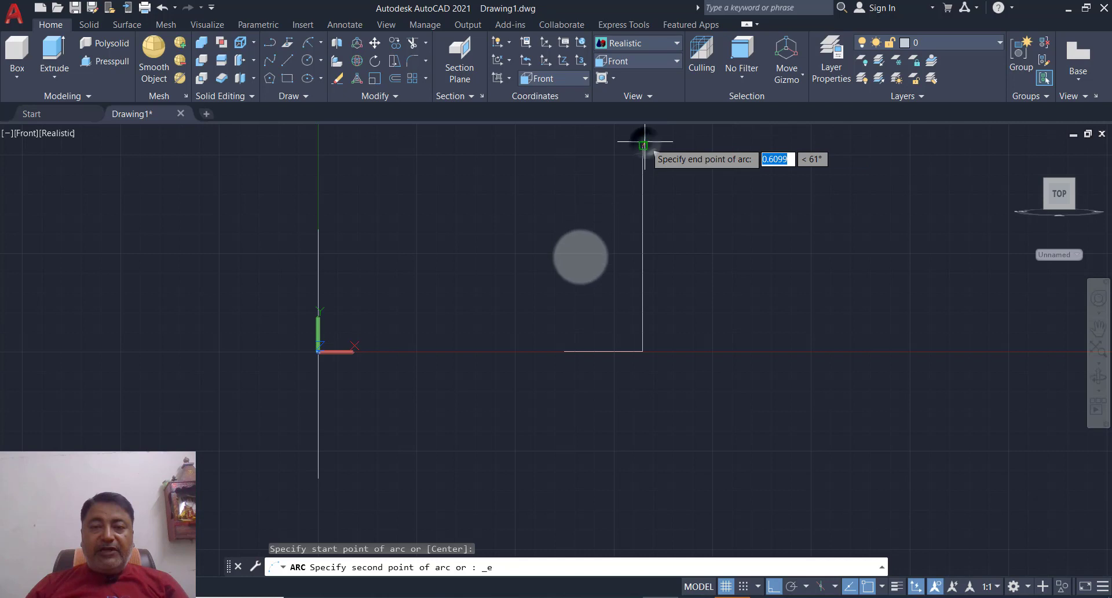
left_click(564, 351)
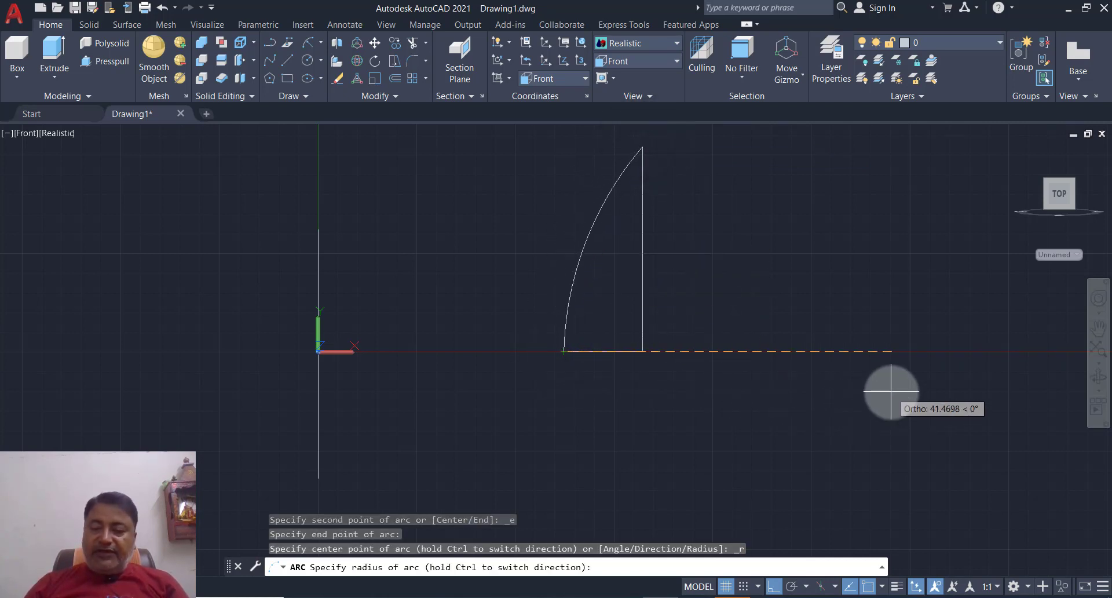
type("24")
key("Return")
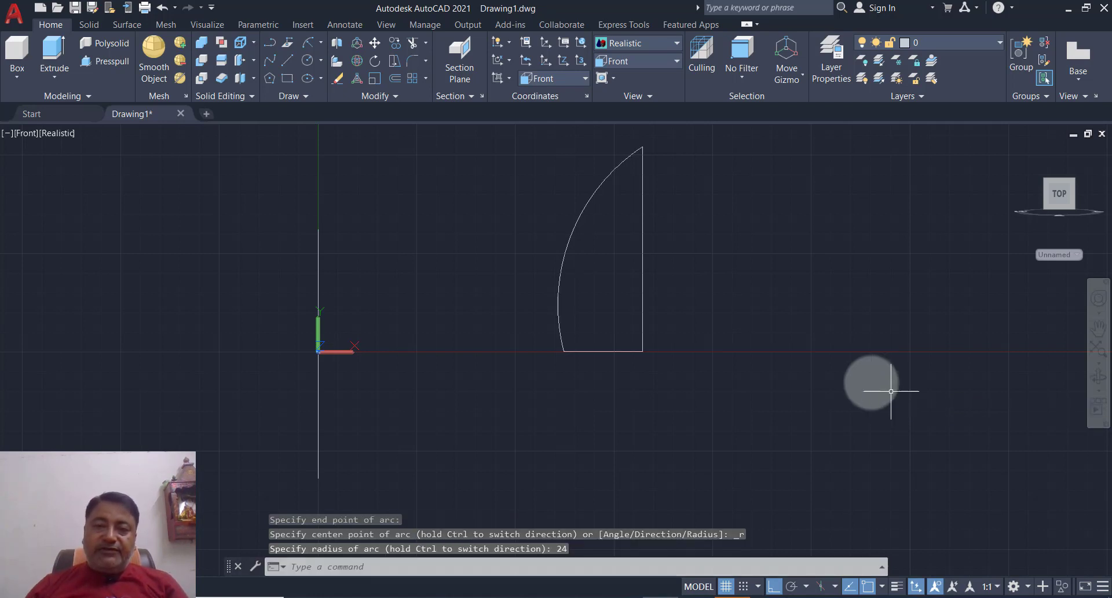
middle_click_drag(700, 366, 643, 393)
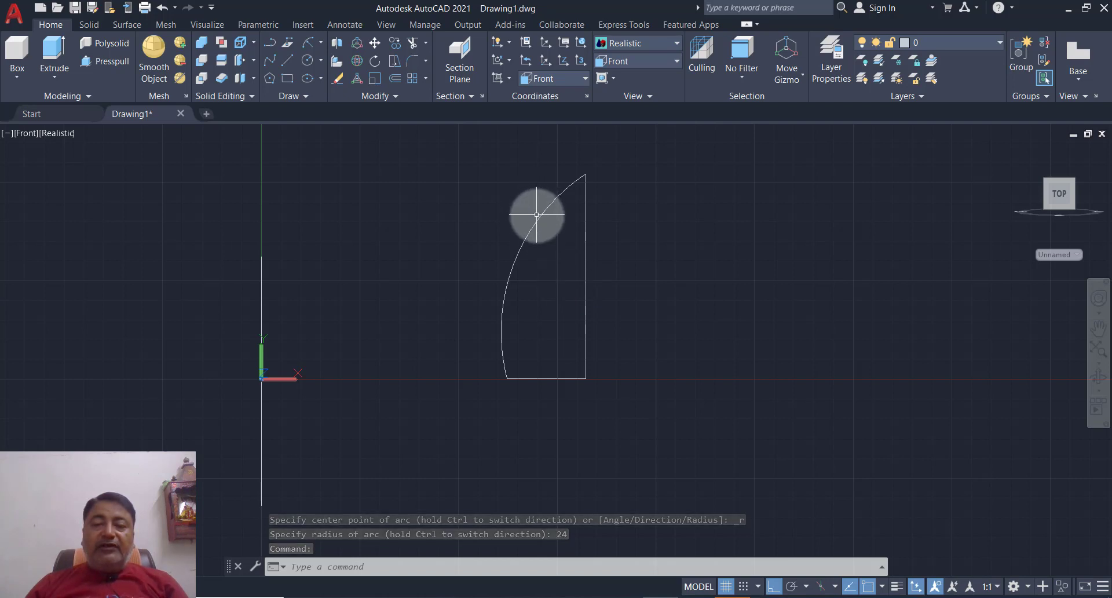
left_click(536, 221)
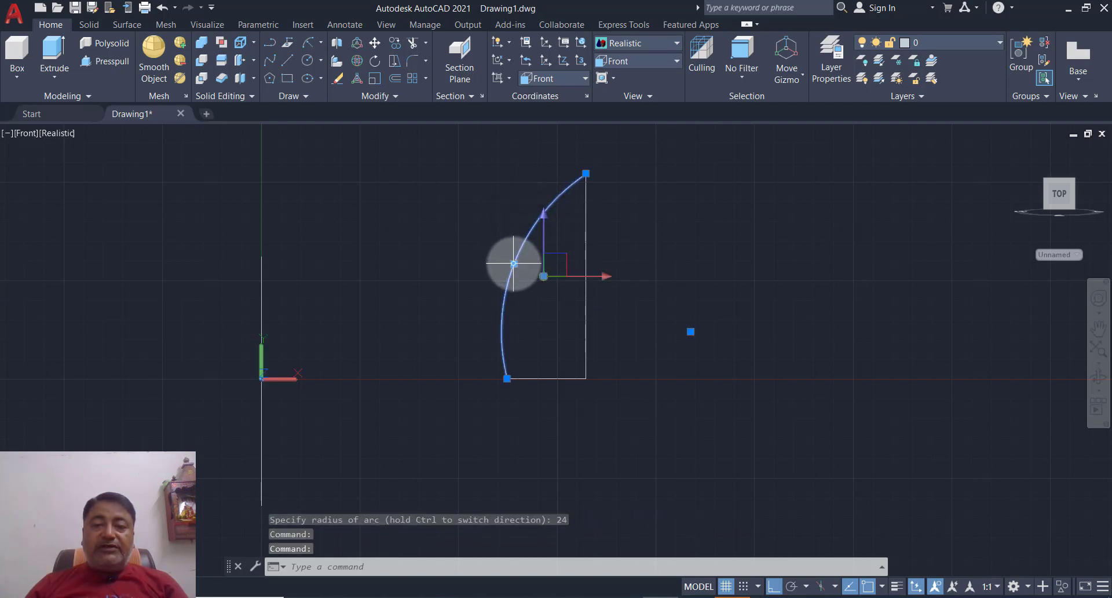
left_click(514, 264)
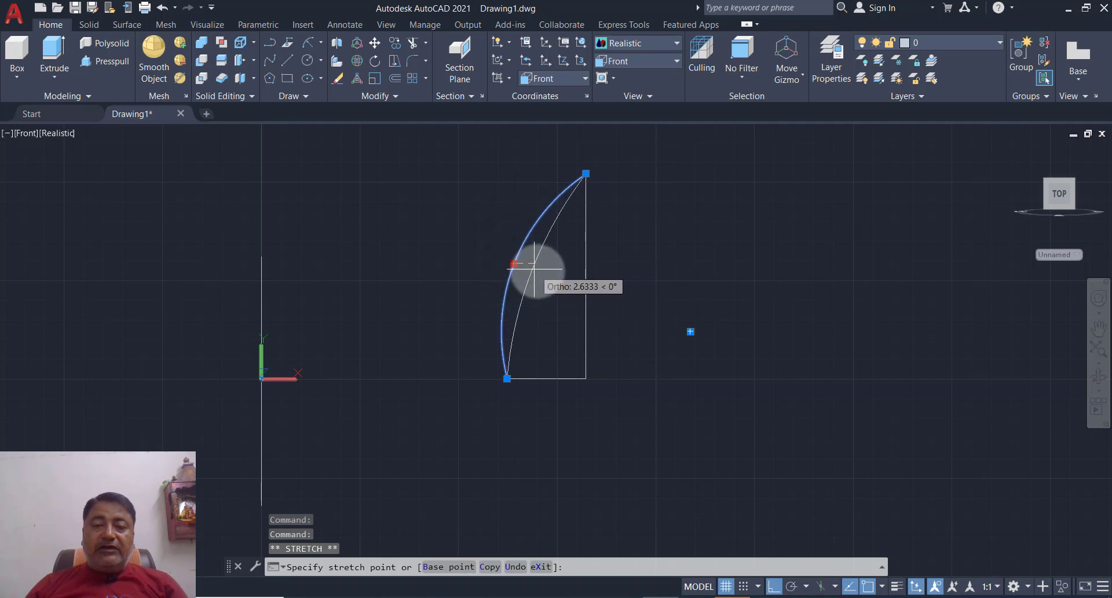
key("Escape")
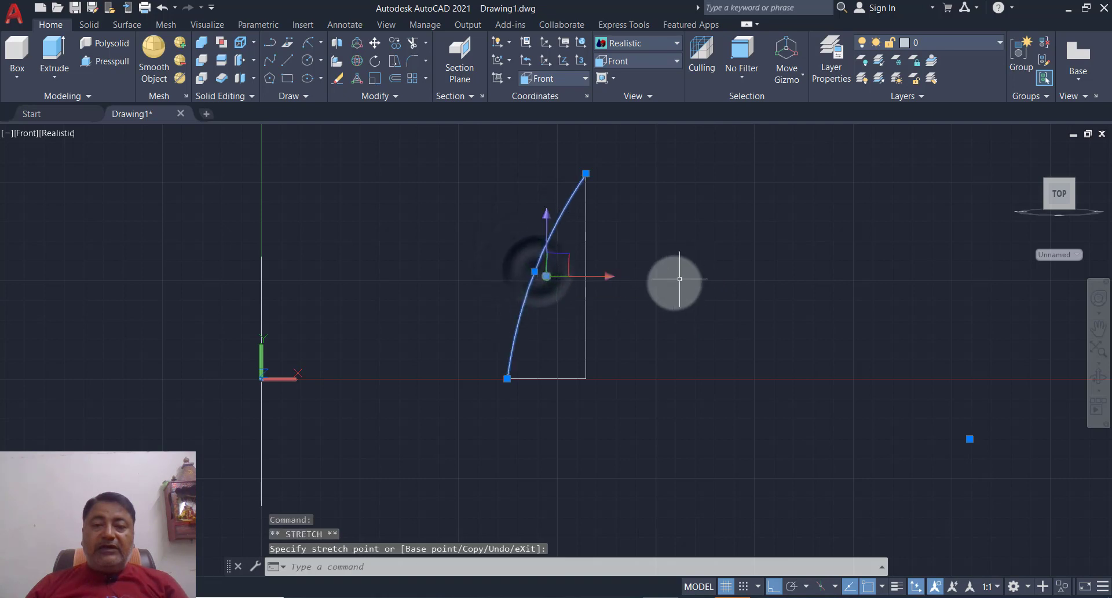
key("Escape")
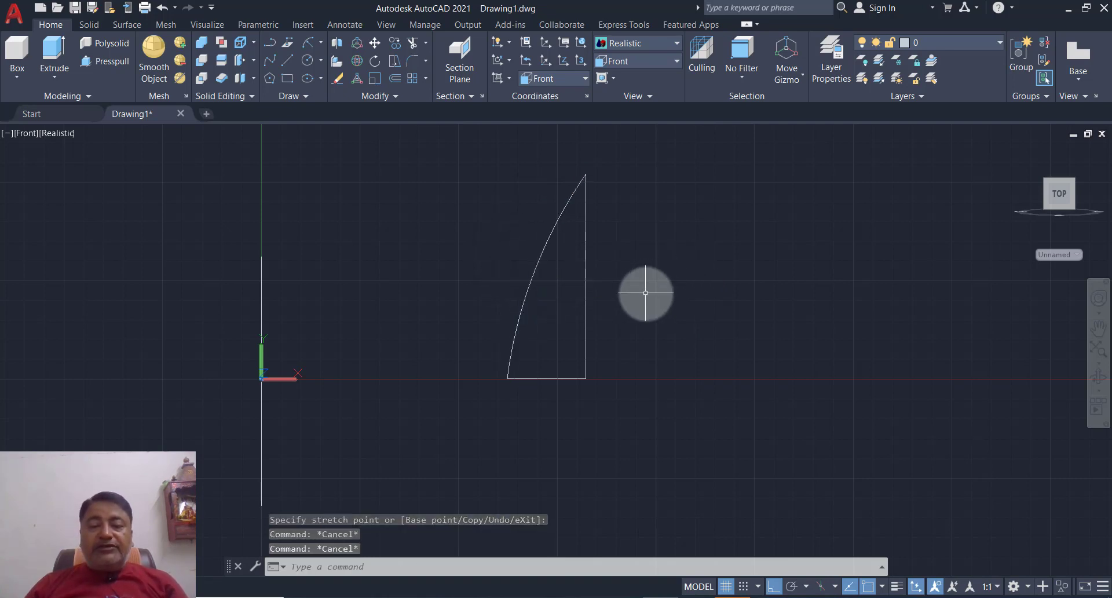
scroll(646, 293, "down", 2)
scroll(645, 293, "up", 2)
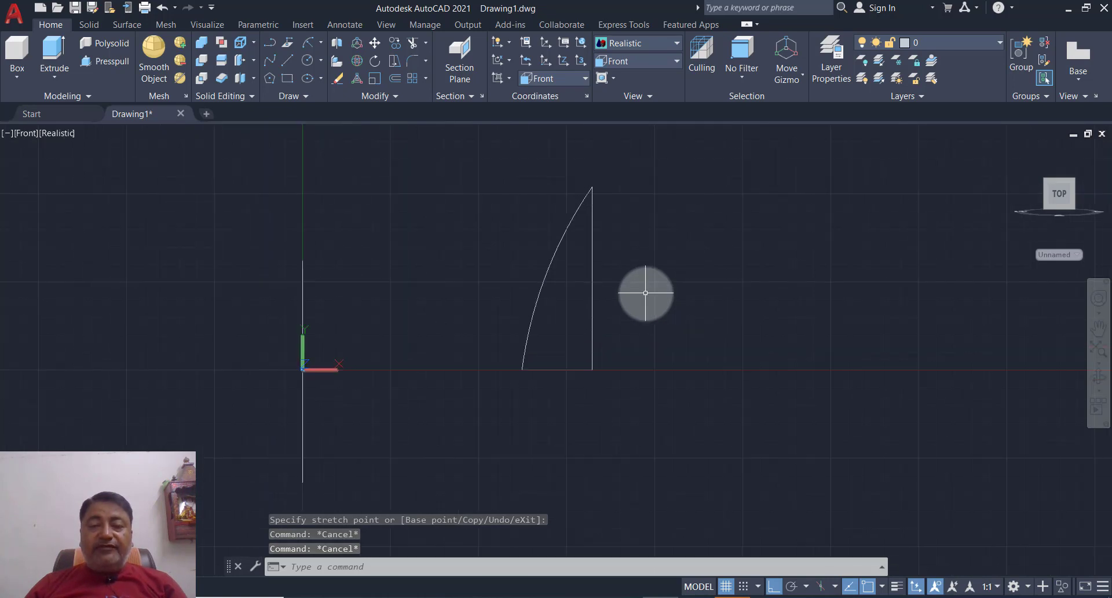
scroll(646, 293, "down", 2)
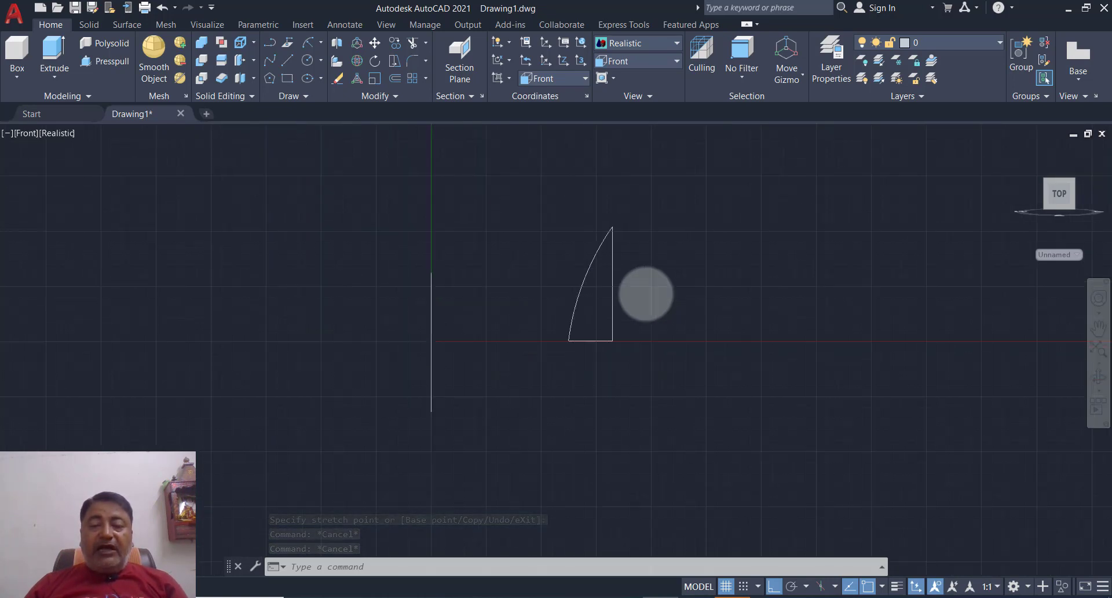
Window-select the arc and two lines and convert them into one region with REGION.
type("REG")
key("Return")
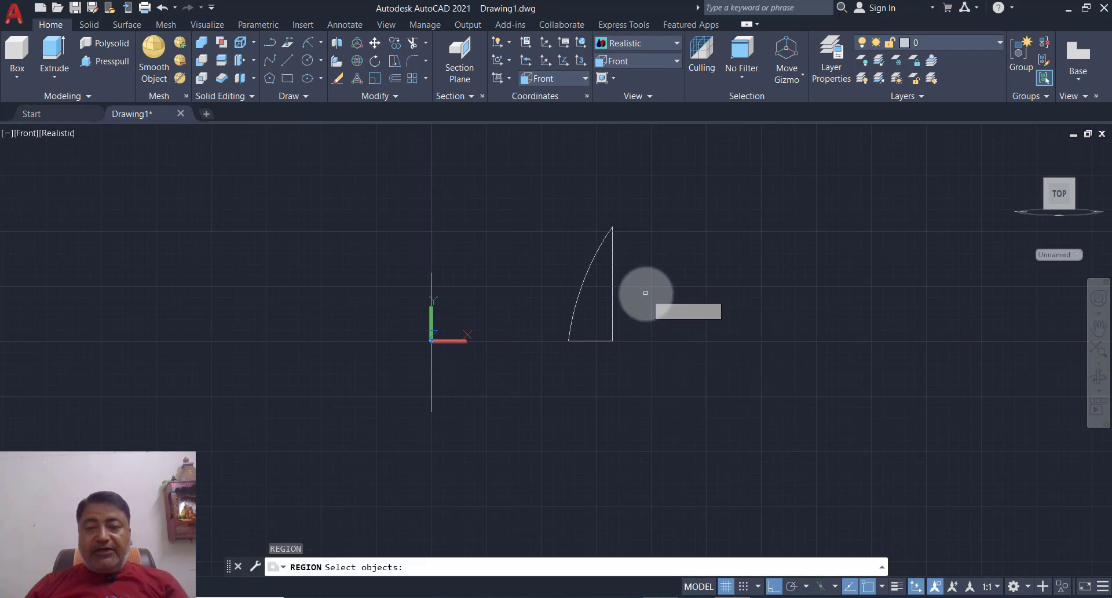
left_click(654, 207)
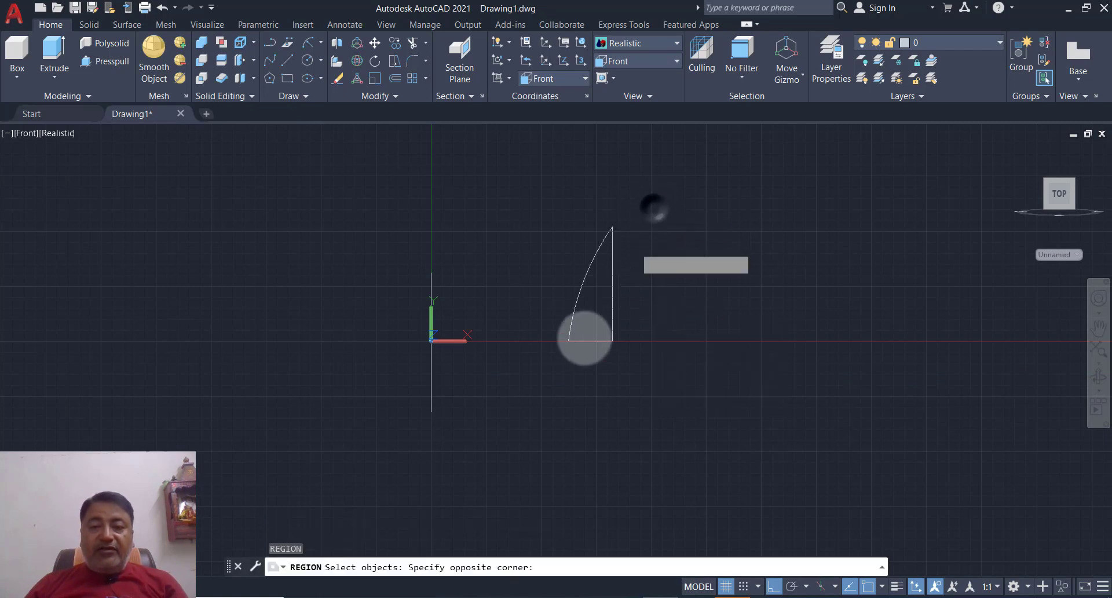
left_click(558, 375)
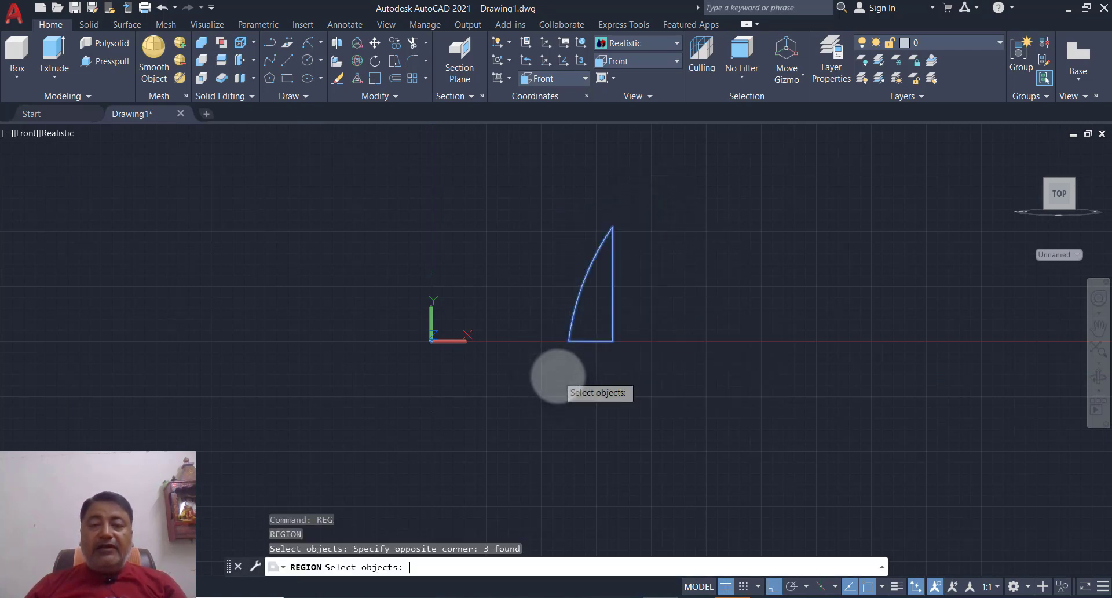
key("Return")
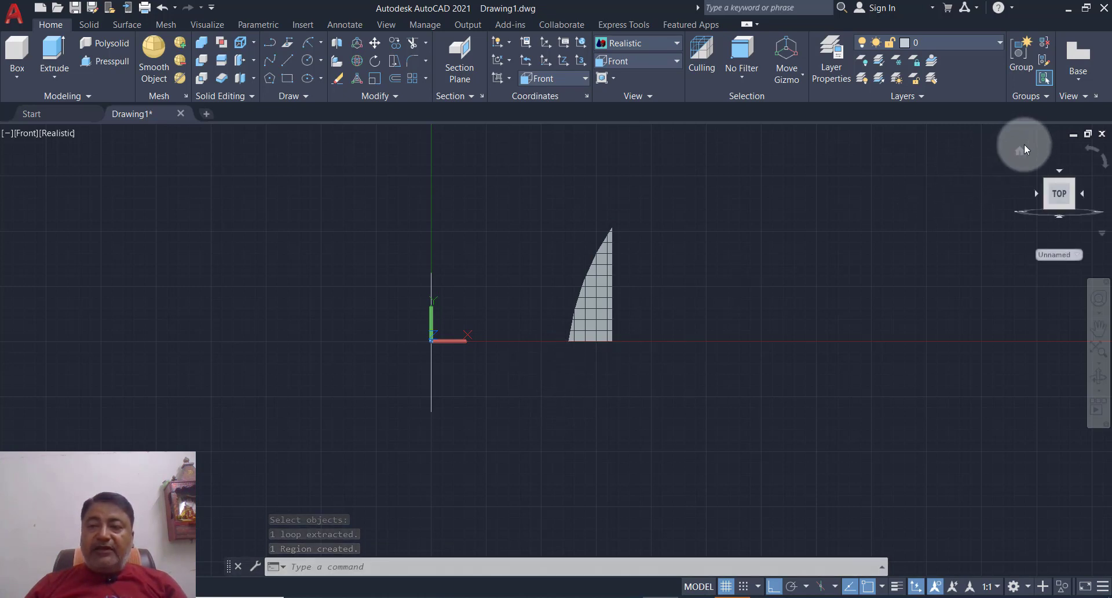
mouse_move(1059, 194)
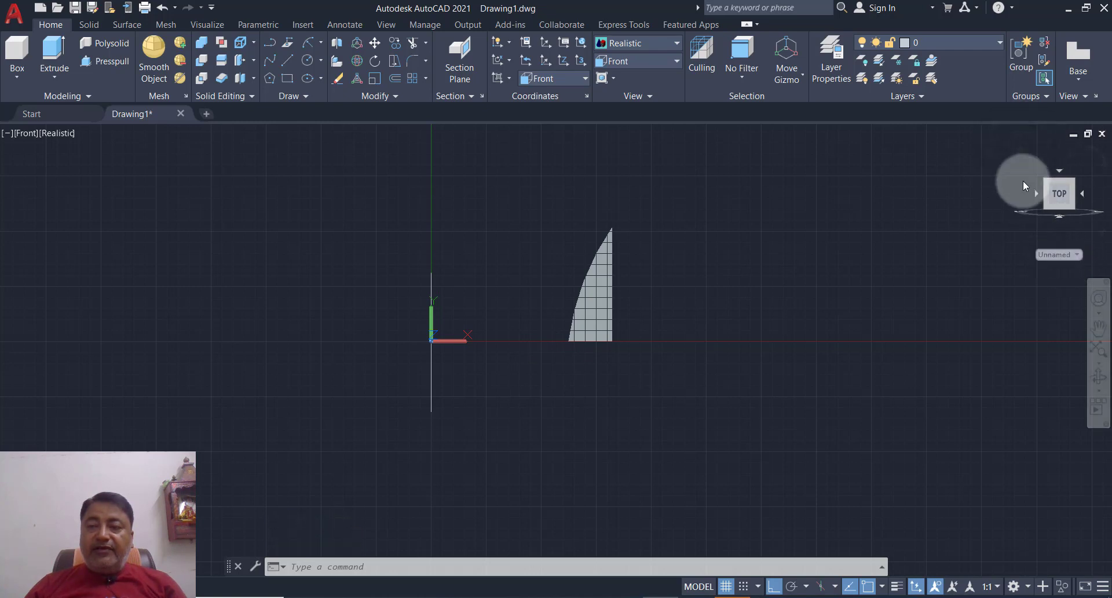
Return to an isometric view with the UCS set to World.
left_click(1018, 157)
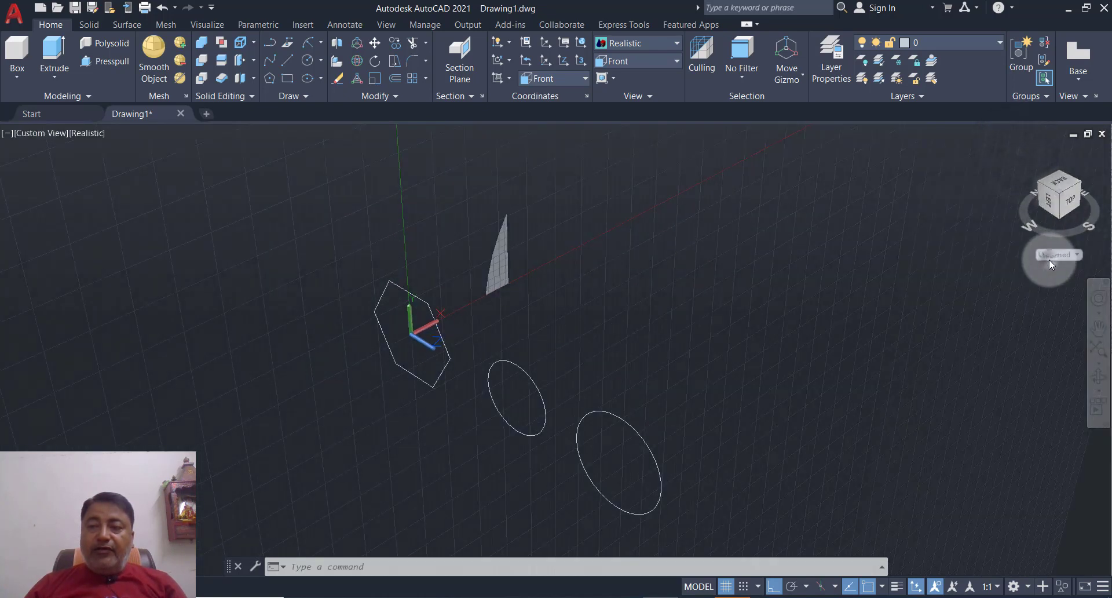
left_click(1049, 255)
left_click(661, 335)
type("EX")
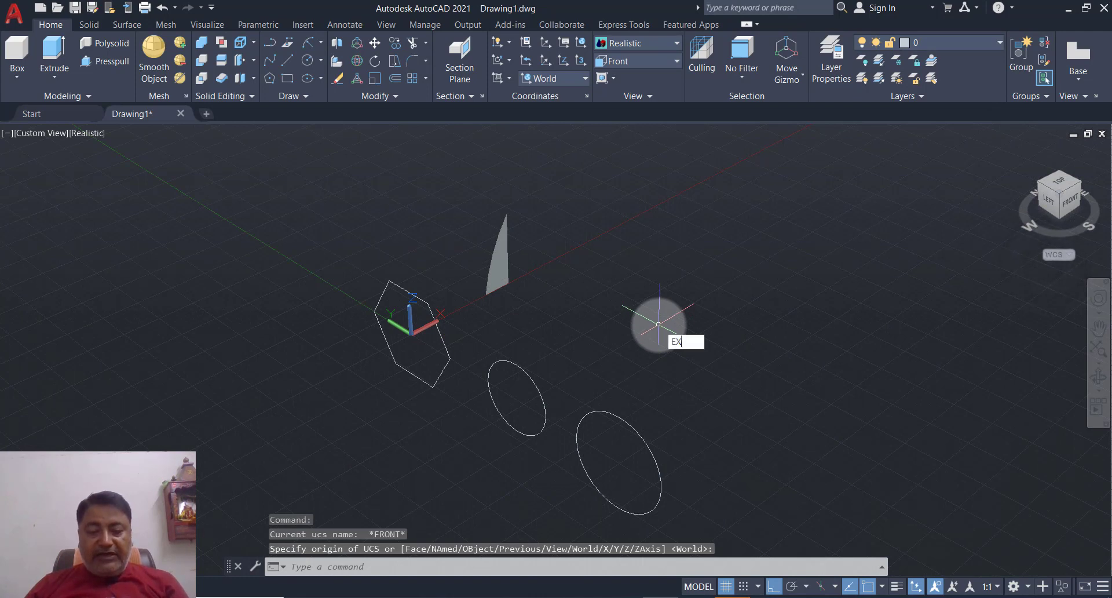
Extrude the hexagon 20 units into a solid hex head.
type("T")
key("Return")
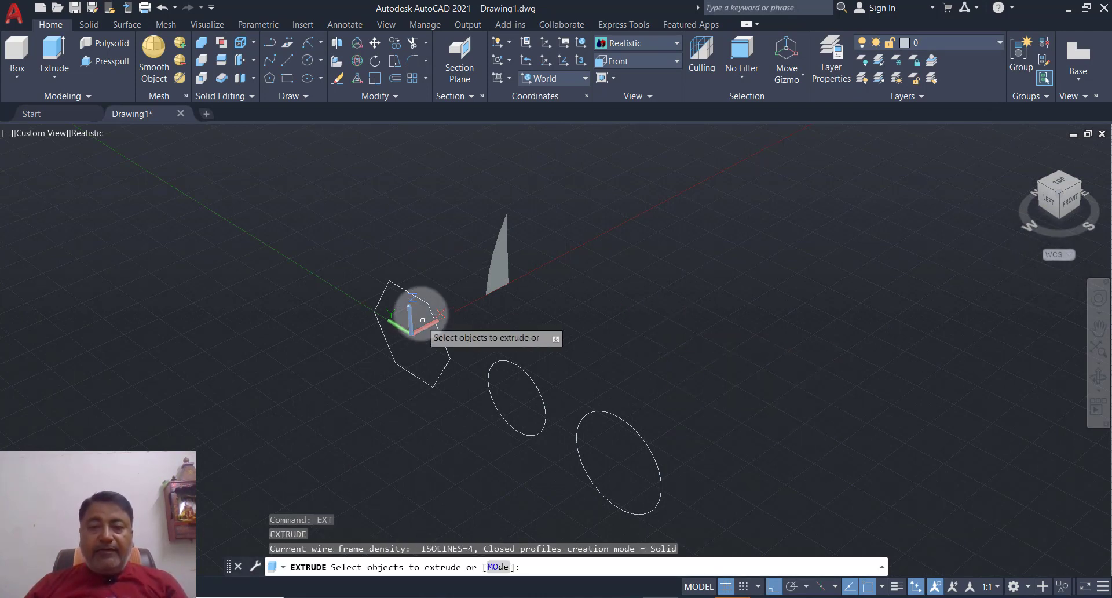
left_click(422, 301)
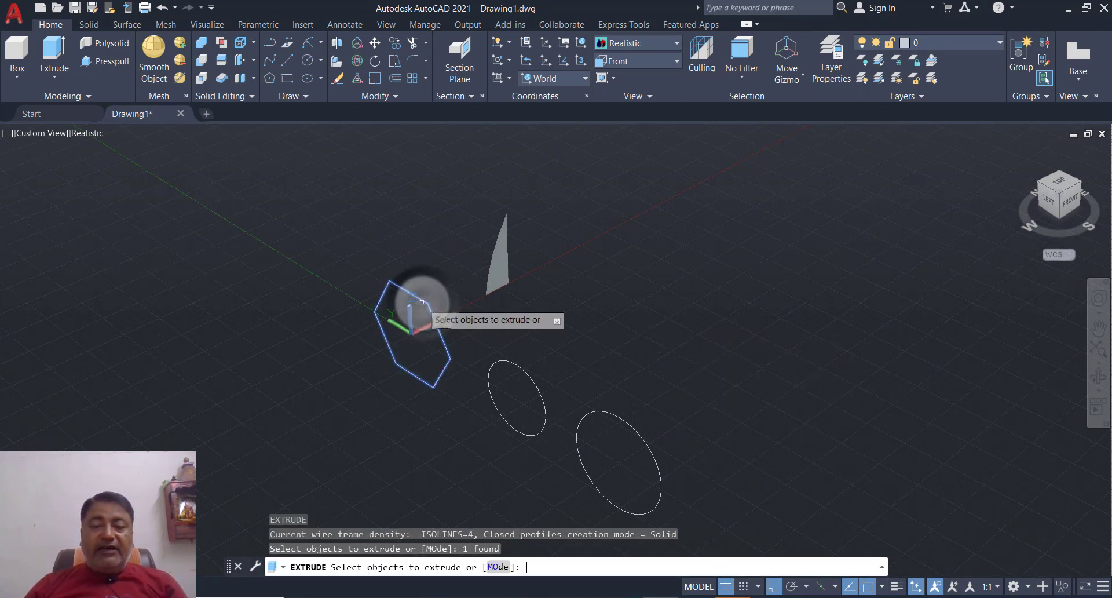
key("Return")
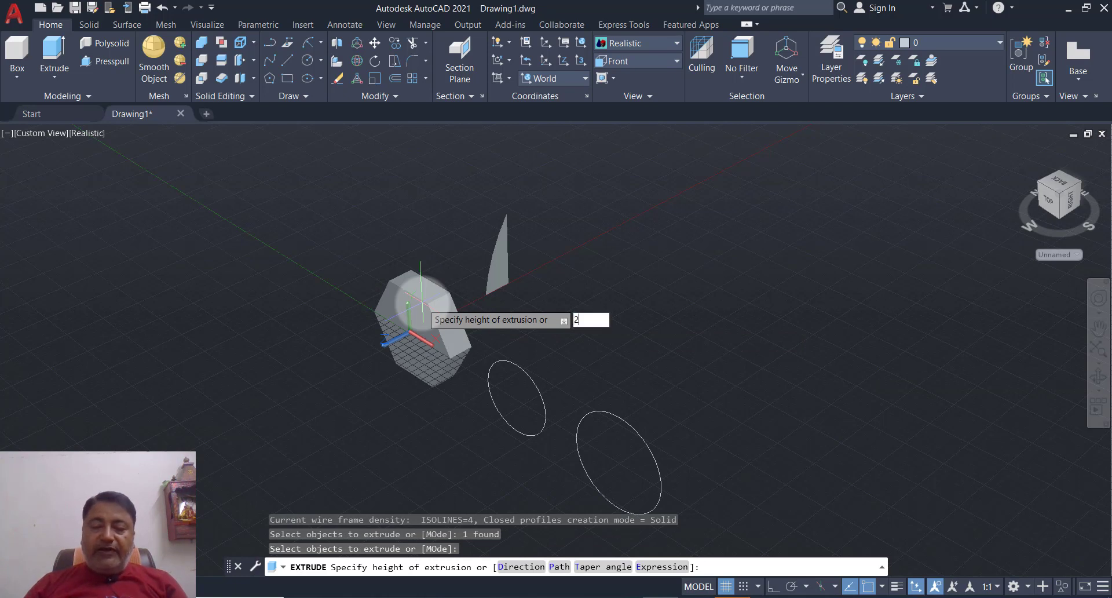
key("Return")
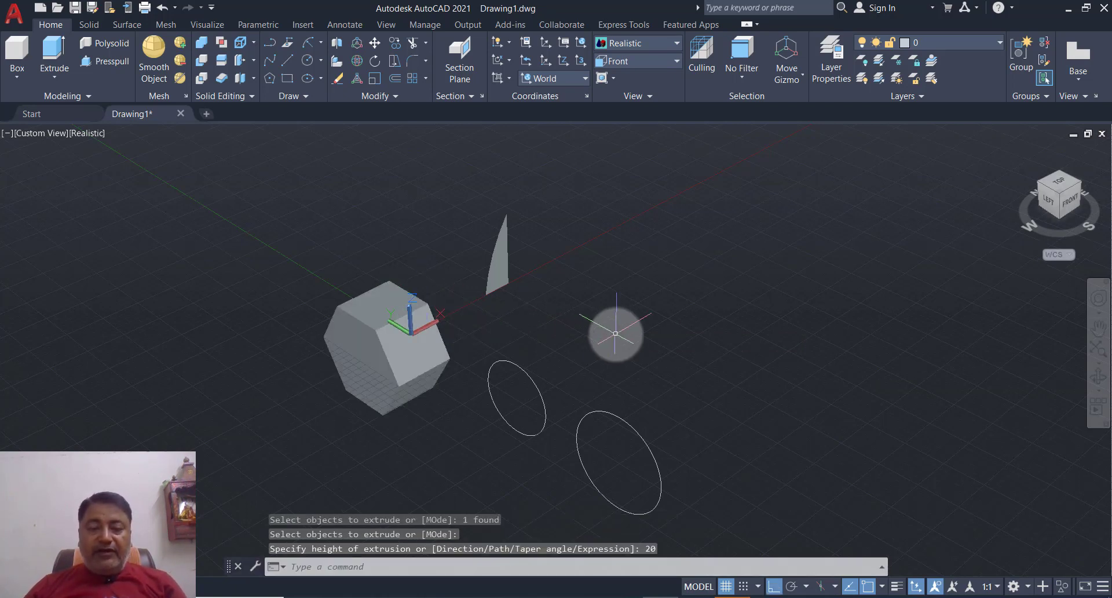
type("EXT")
key("Return")
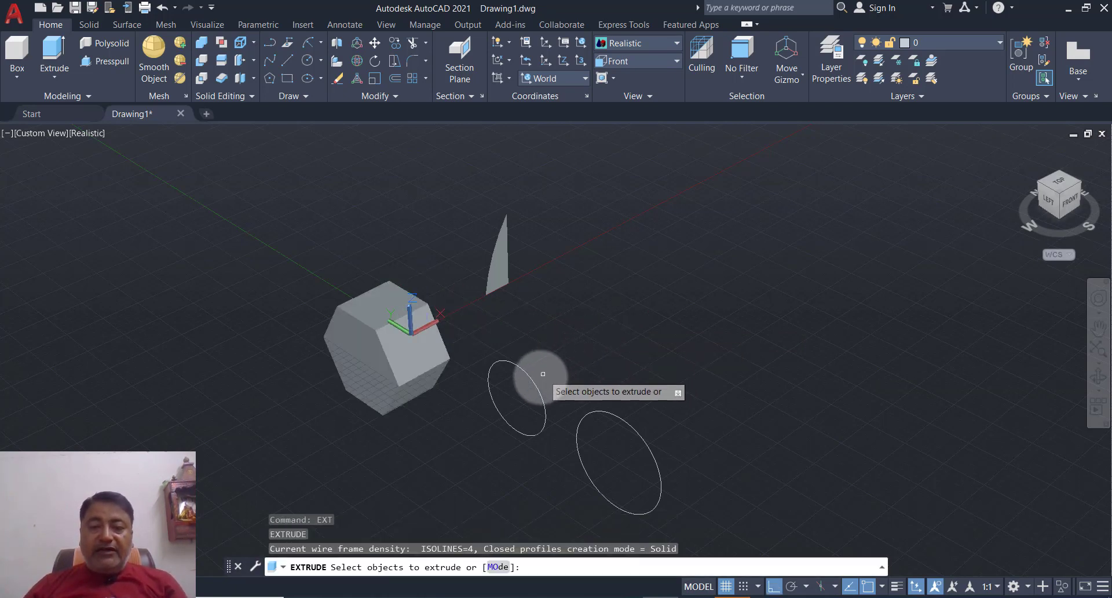
Extrude the 24-diameter circle beside the hexagon 90 units into a solid shank cylinder.
left_click(534, 381)
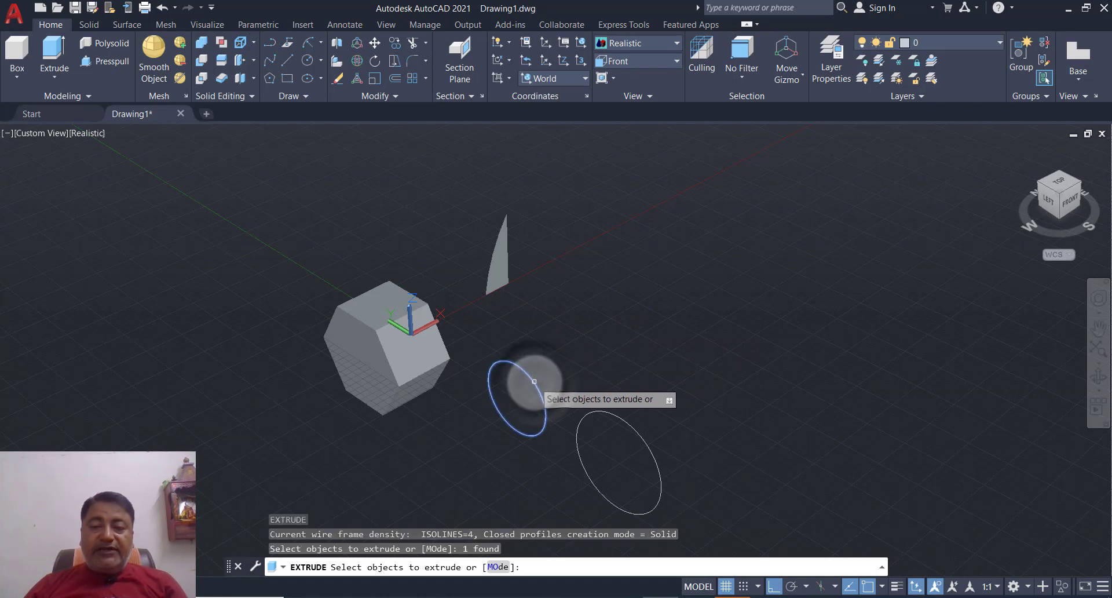
key("Return")
type("90")
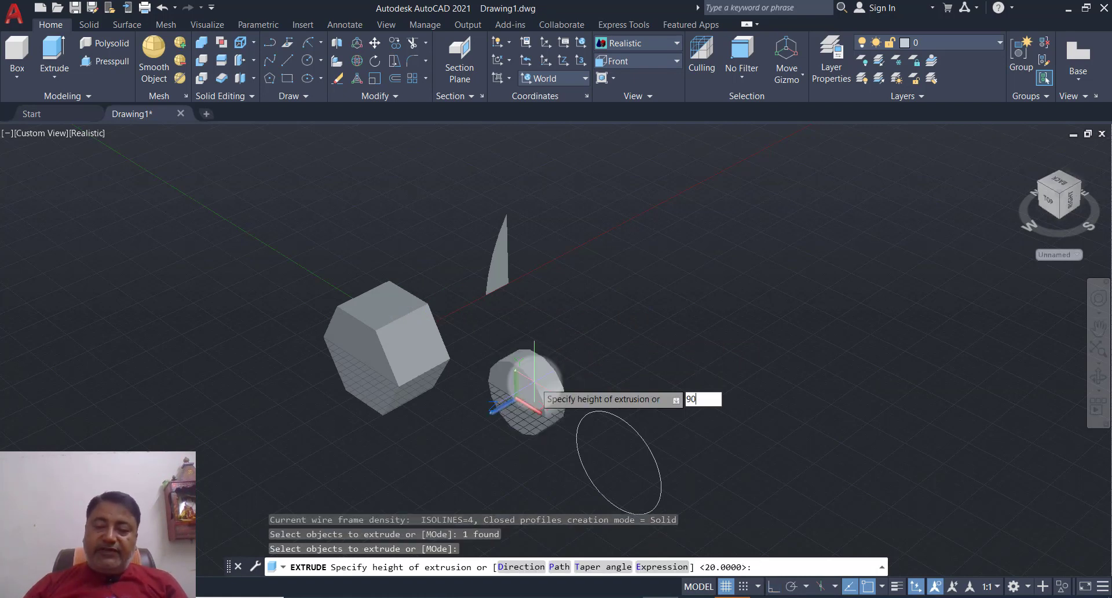
key("Return")
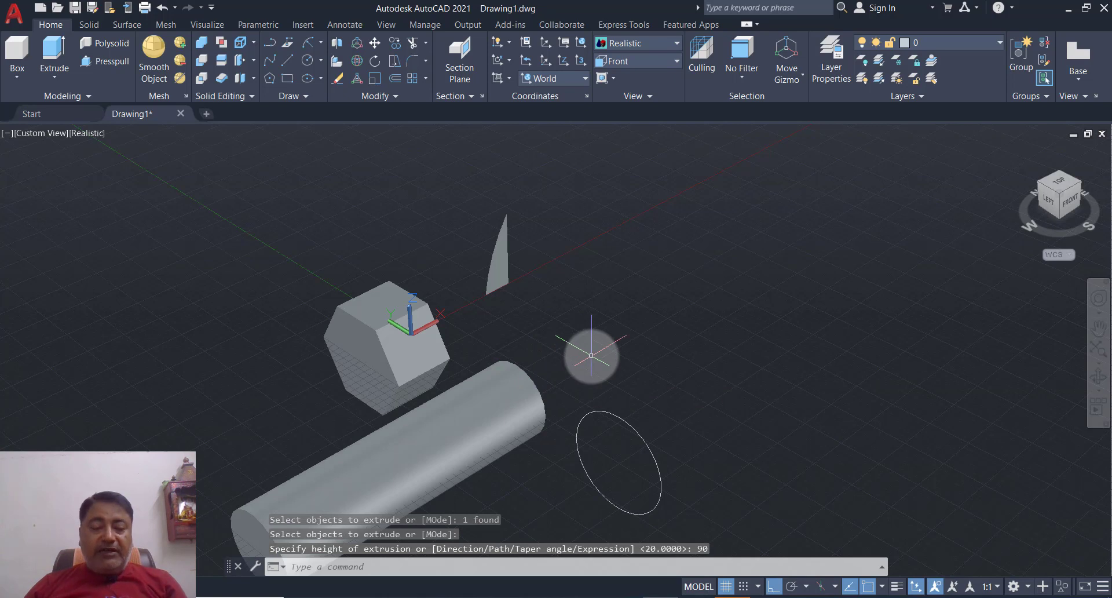
middle_click_drag(590, 355, 415, 369, "shift")
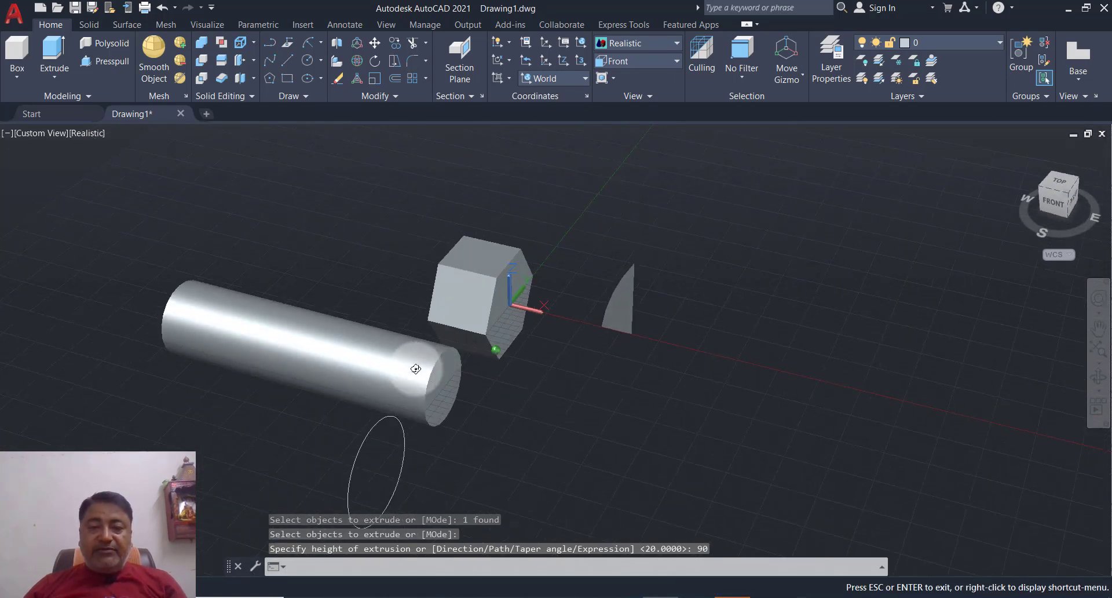
Draw a line across the hex prism's end face from a corner to an edge midpoint.
left_click(288, 62)
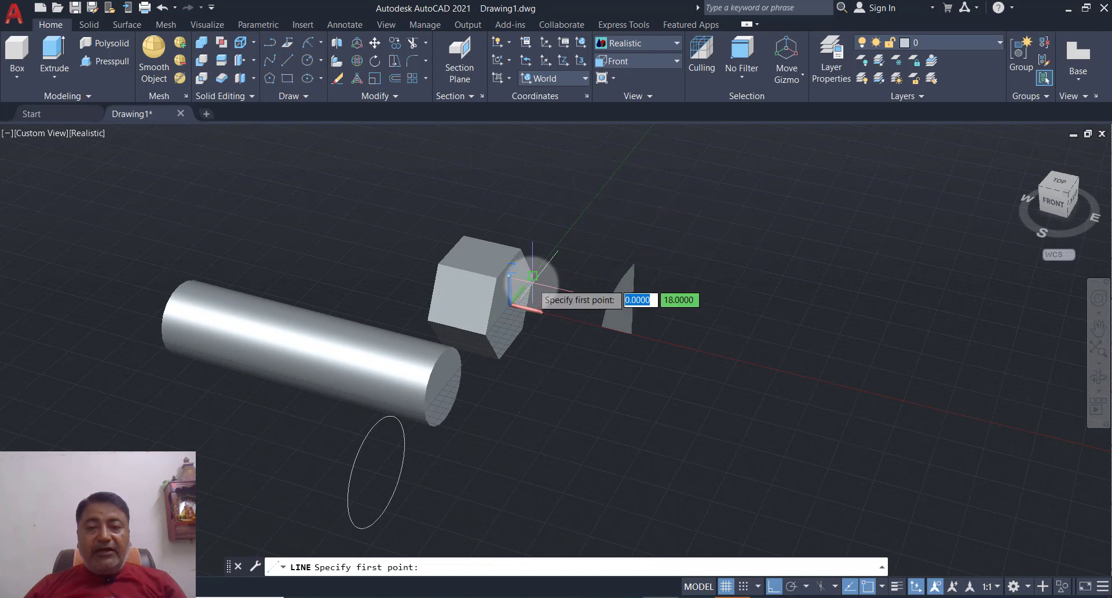
scroll(542, 302, "up", 2)
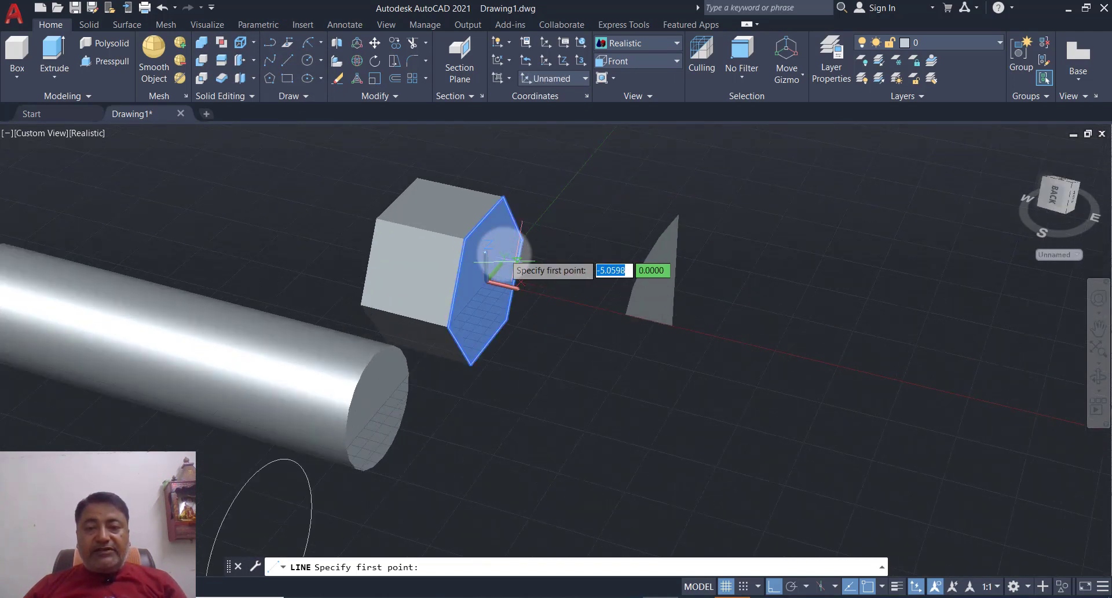
left_click(487, 217)
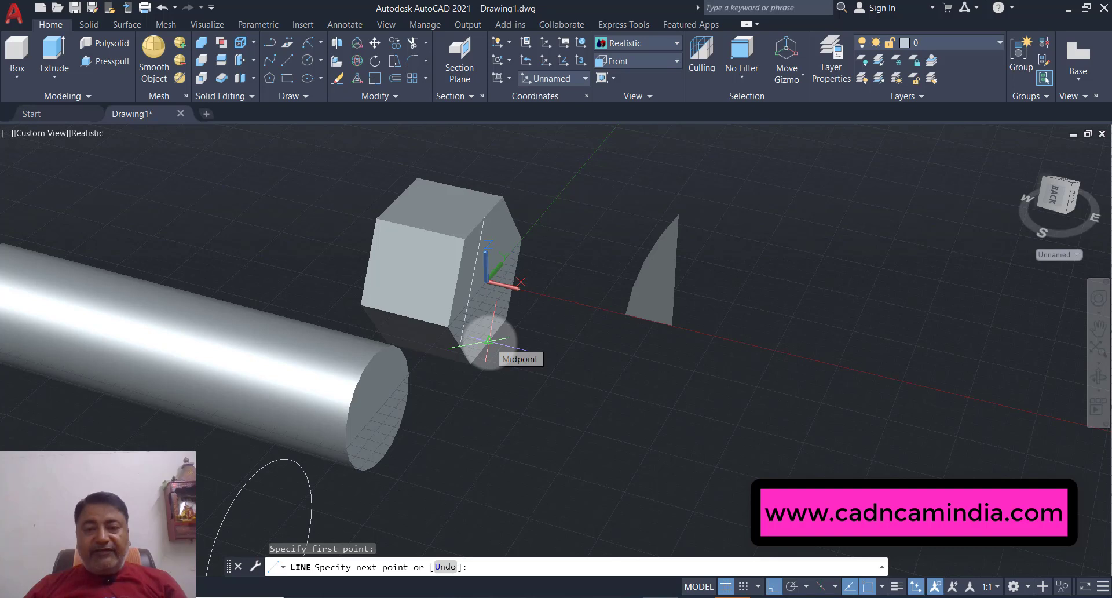
left_click(489, 341)
key("Return")
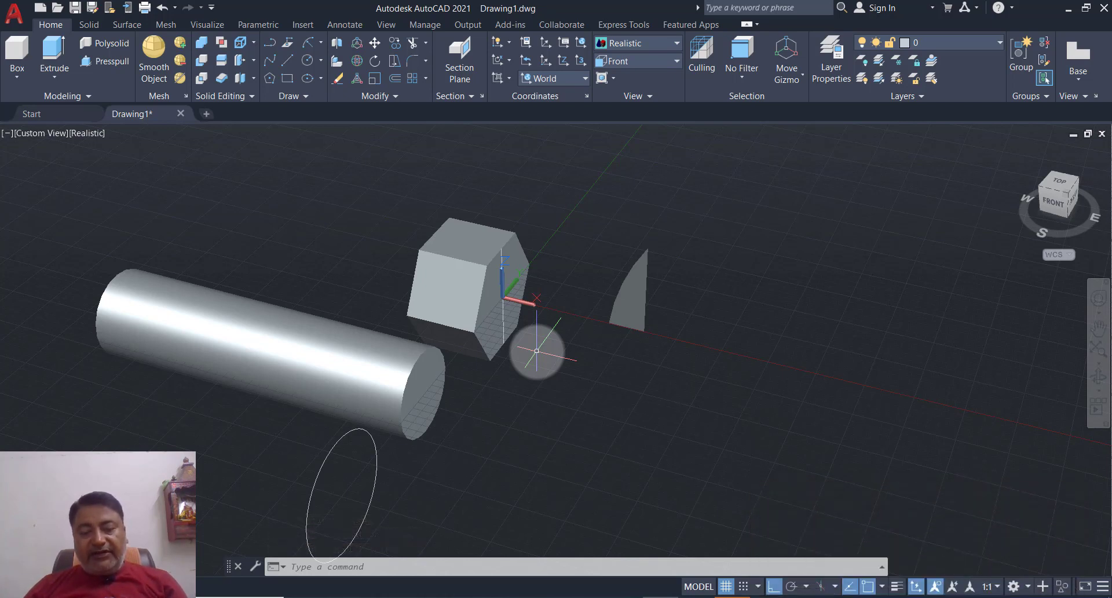
Move the shank cylinder by its end centre so it sits inside the hex head.
type("M")
key("Return")
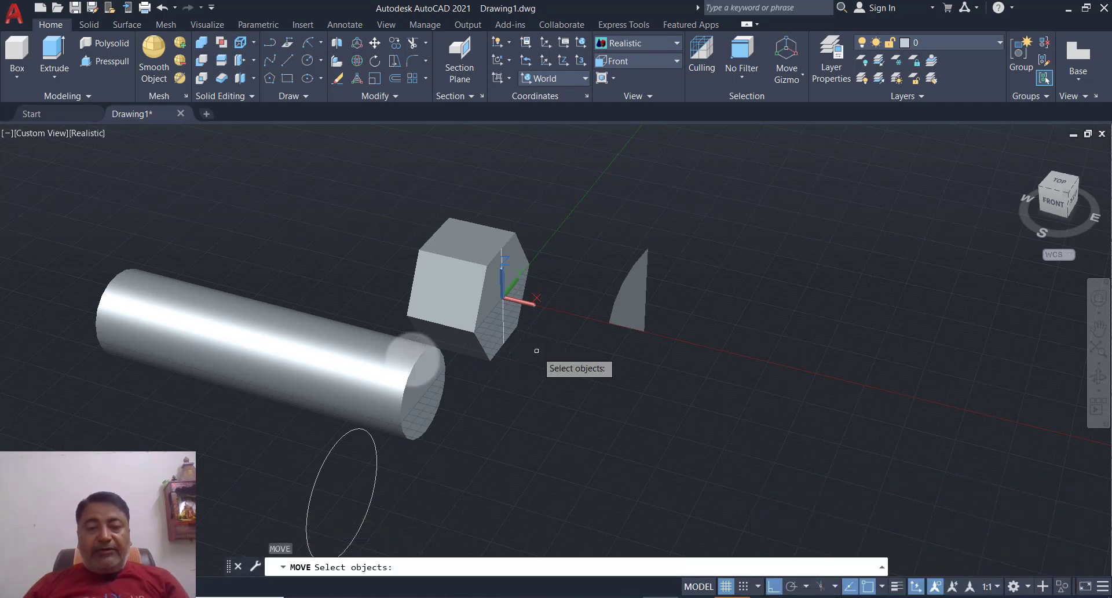
left_click(321, 348)
key("Return")
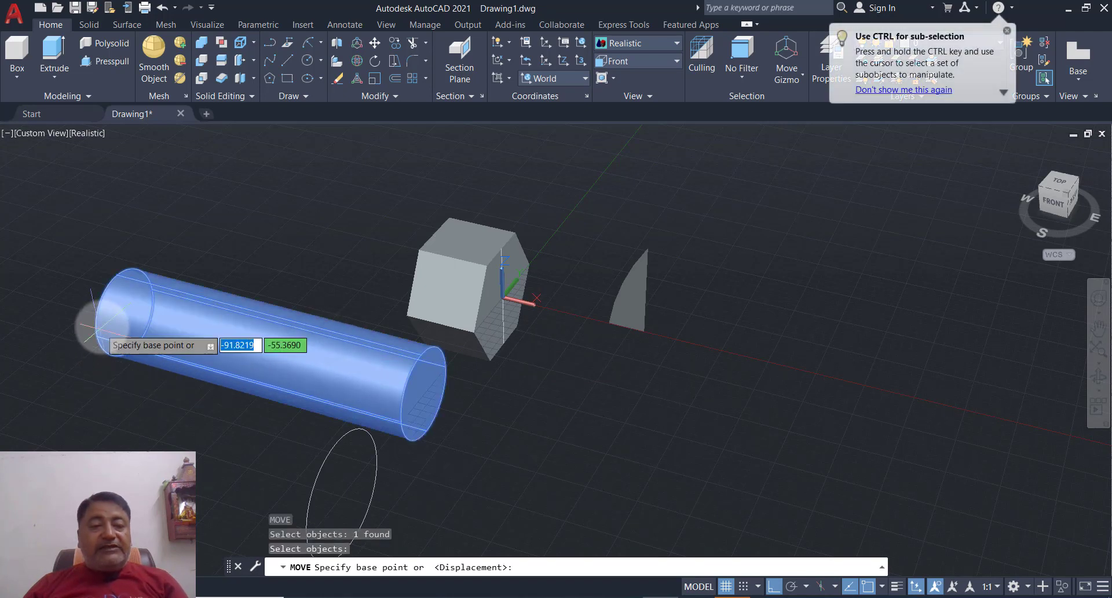
left_click(134, 299)
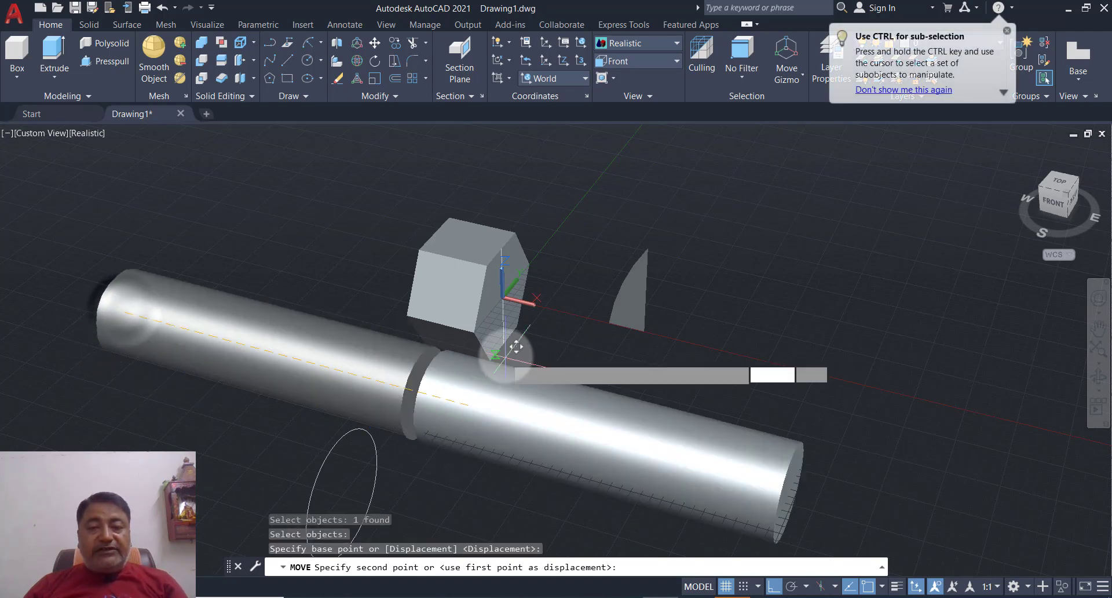
left_click(514, 286)
Grip-move the fin-shaped region straight upward, clear of the shank.
middle_click_drag(509, 410, 509, 457)
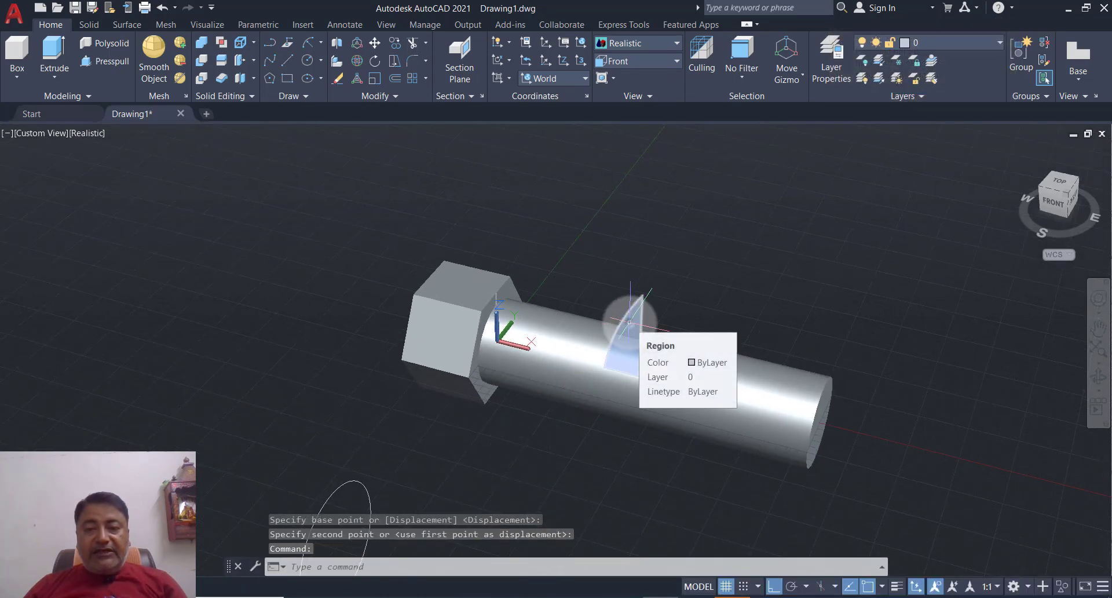
left_click(630, 321)
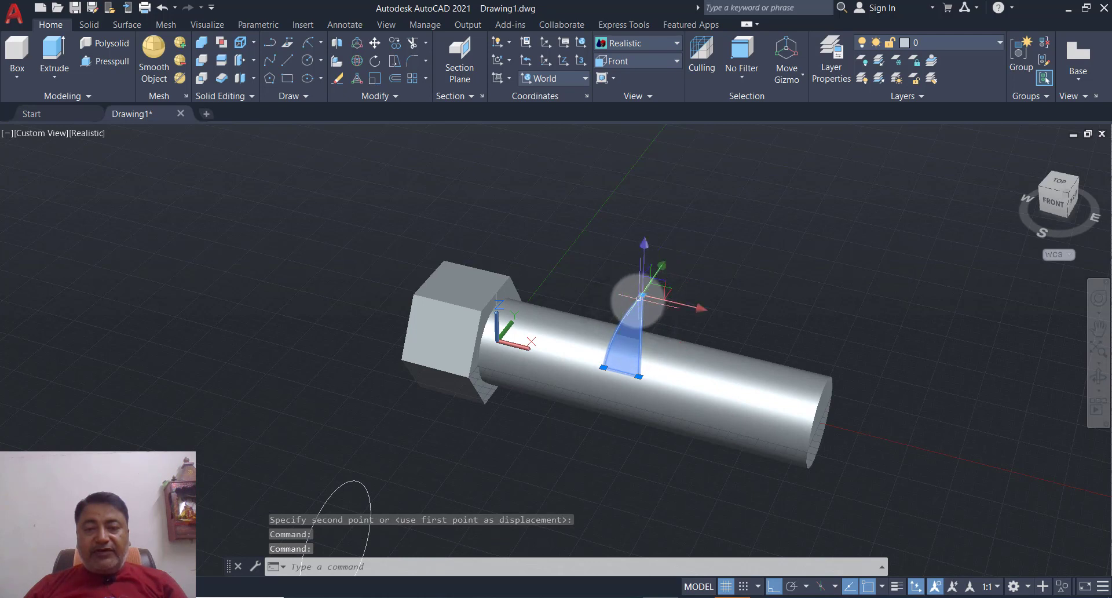
left_click(663, 265)
left_click(698, 245)
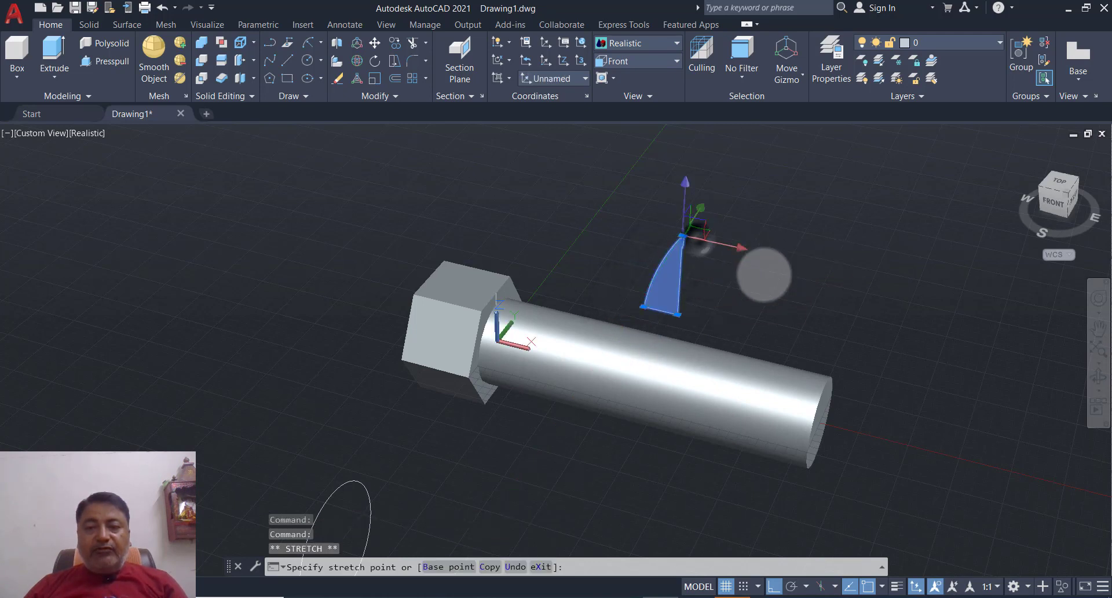
key("Escape")
key("Escape")
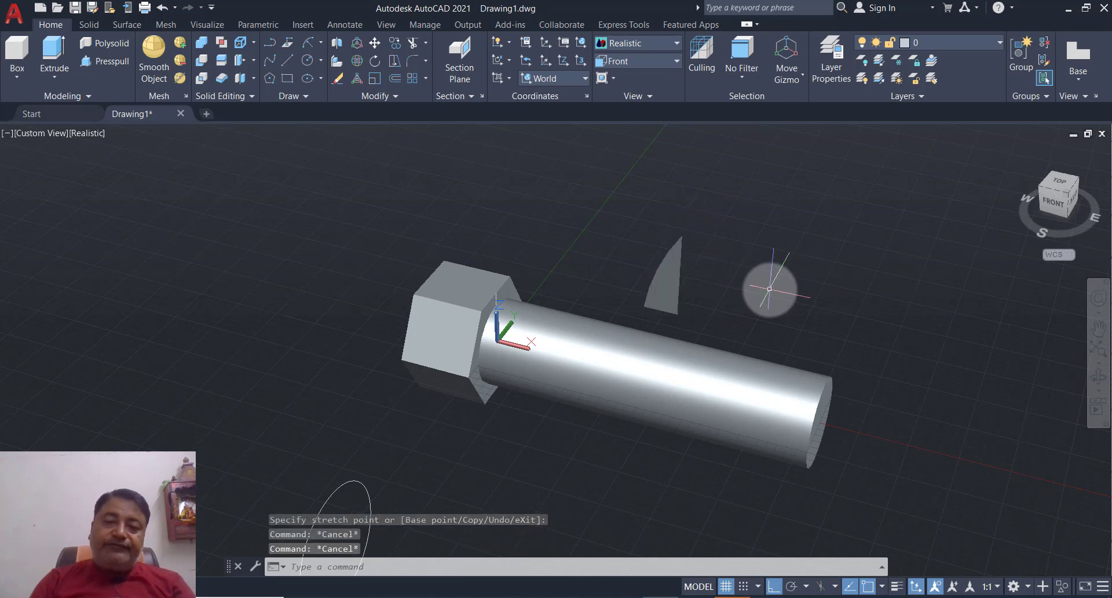
Union the shank cylinder and the hex head into a single bolt solid.
type("u")
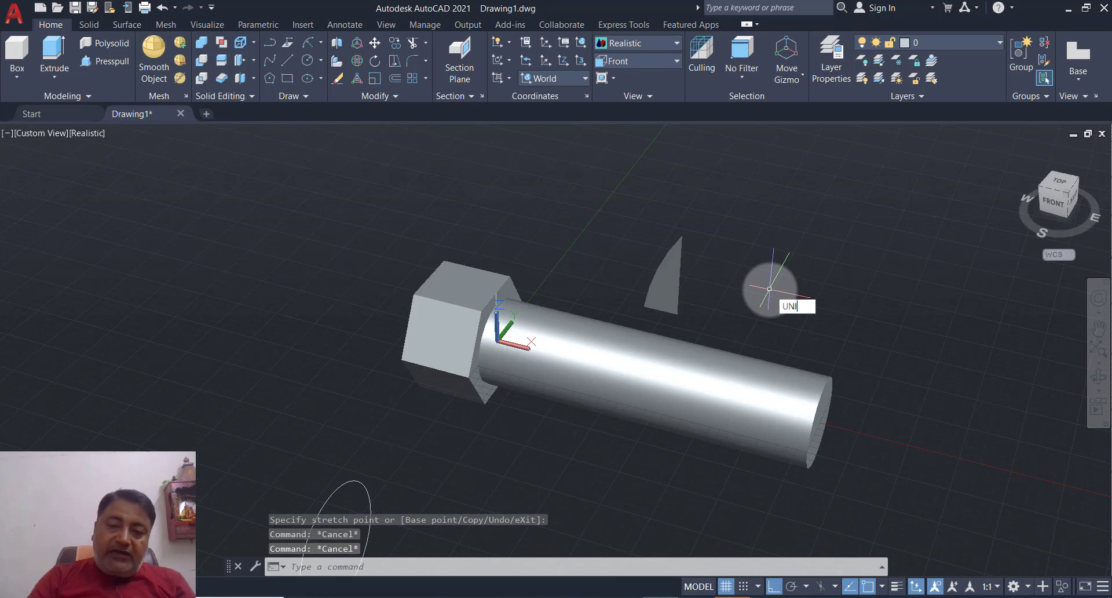
type("uni")
key("Return")
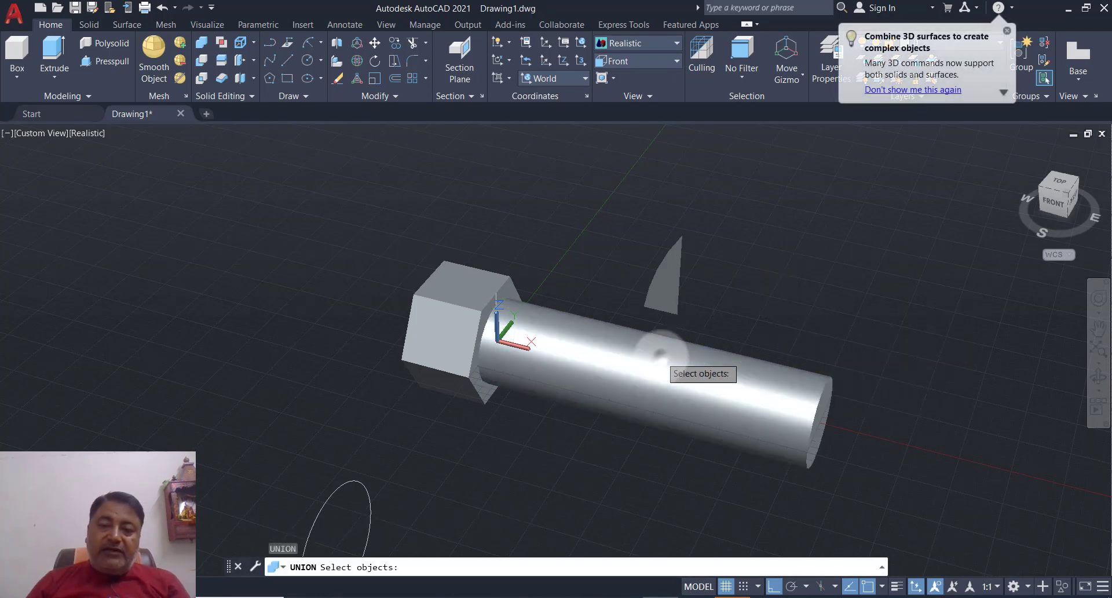
left_click(560, 355)
left_click(475, 319)
key("Return")
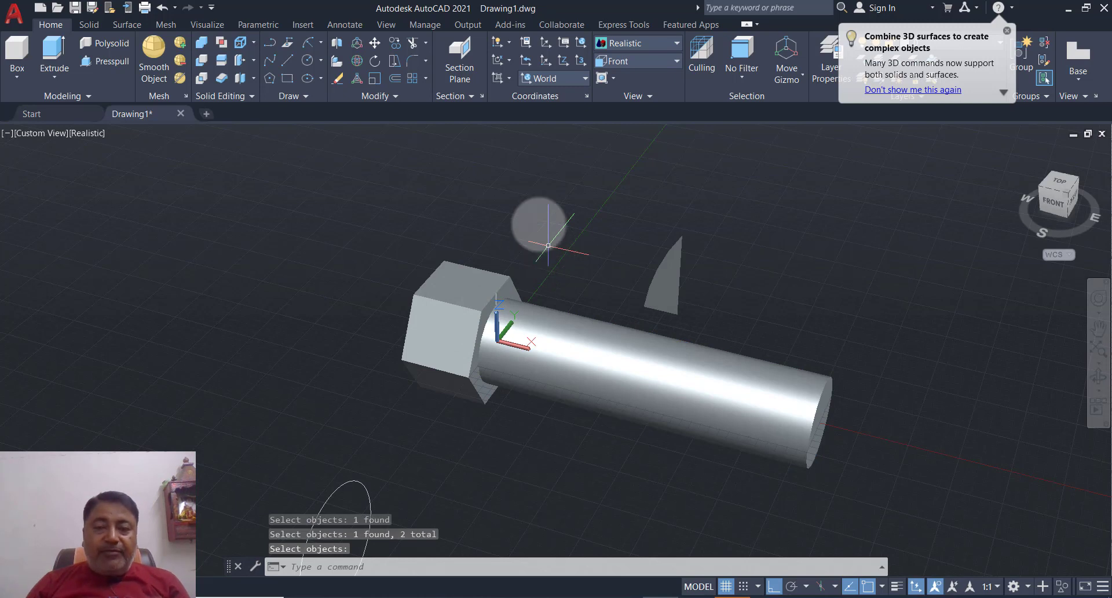
left_click(645, 68)
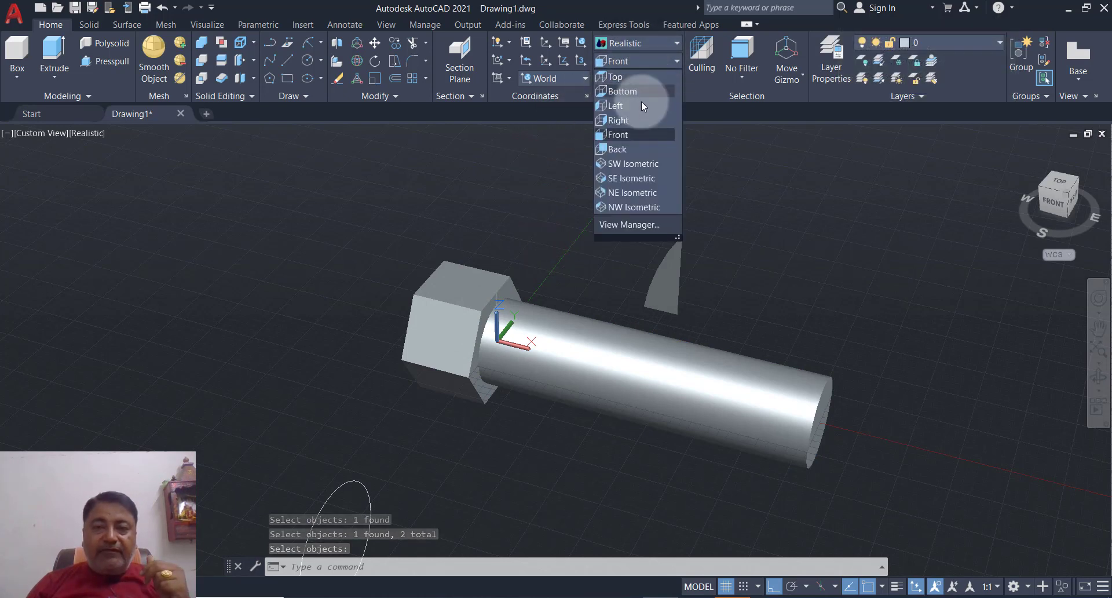
Switch to a parallel-projection Front view and draw two 4-unit lines beside the head.
left_click(634, 133)
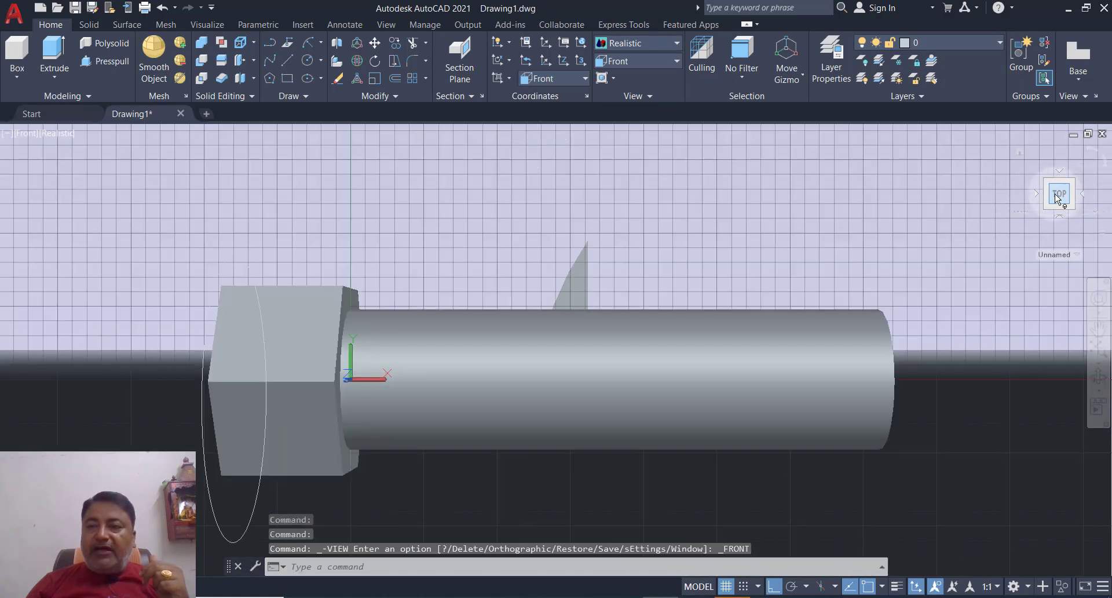
right_click(1056, 200)
left_click(1031, 219)
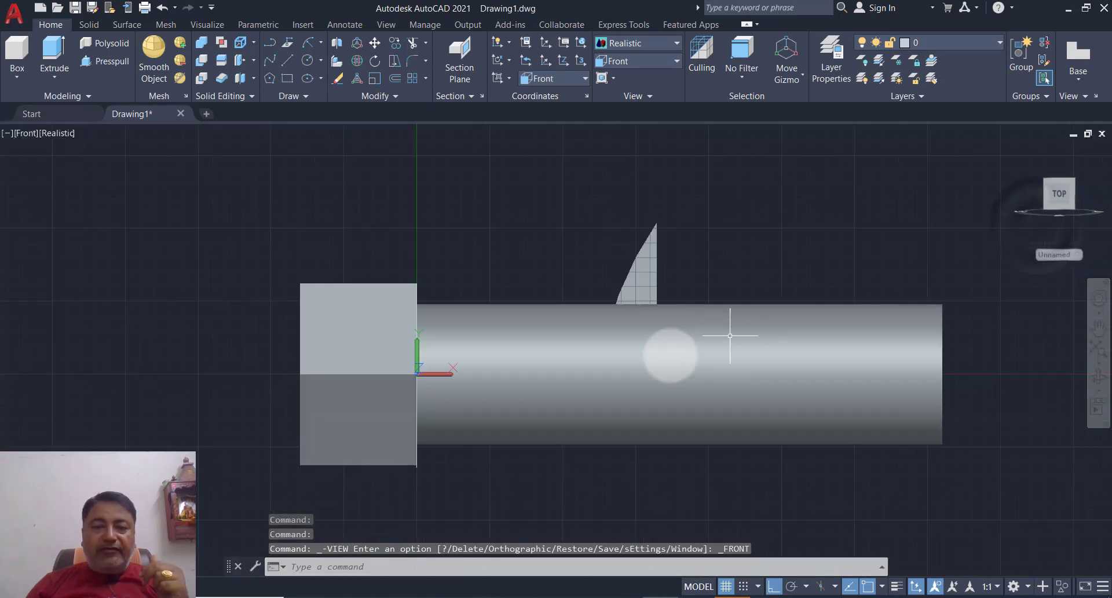
middle_click_drag(284, 365, 427, 363)
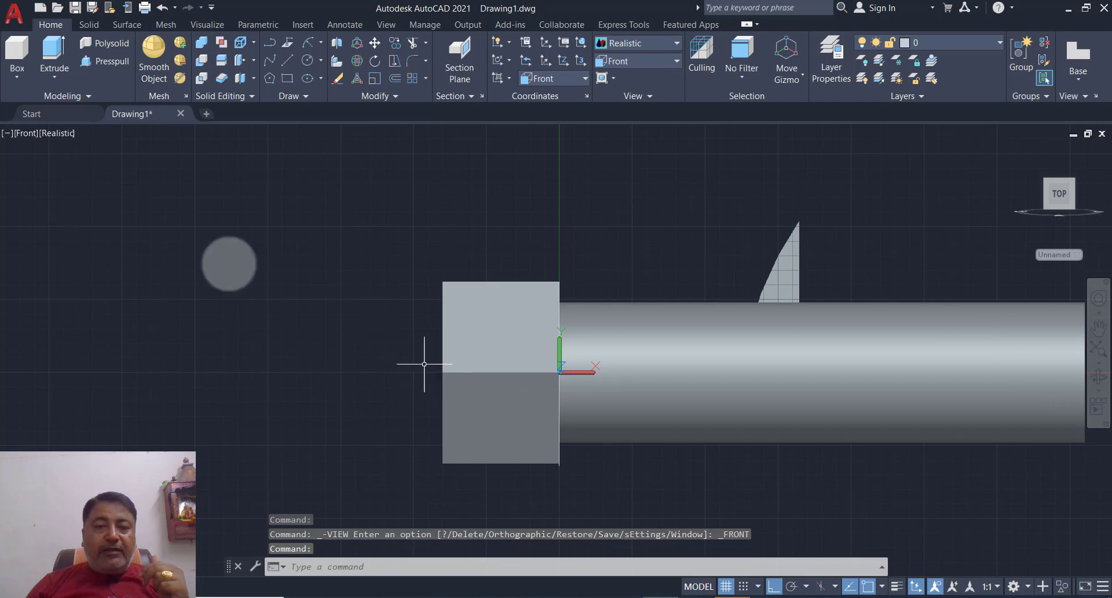
left_click(288, 59)
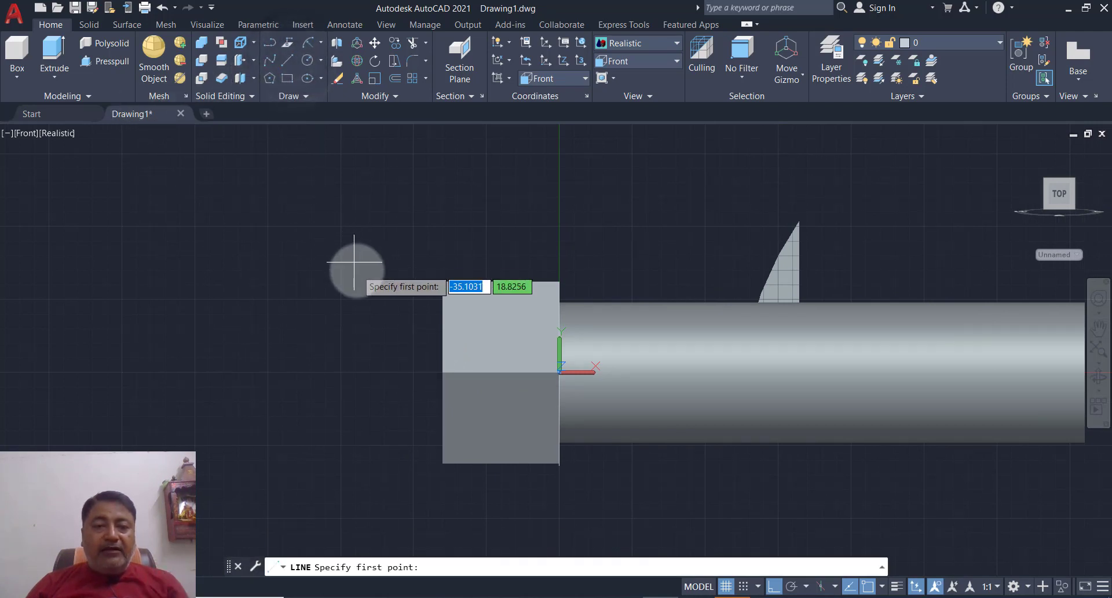
left_click(357, 270)
type("4")
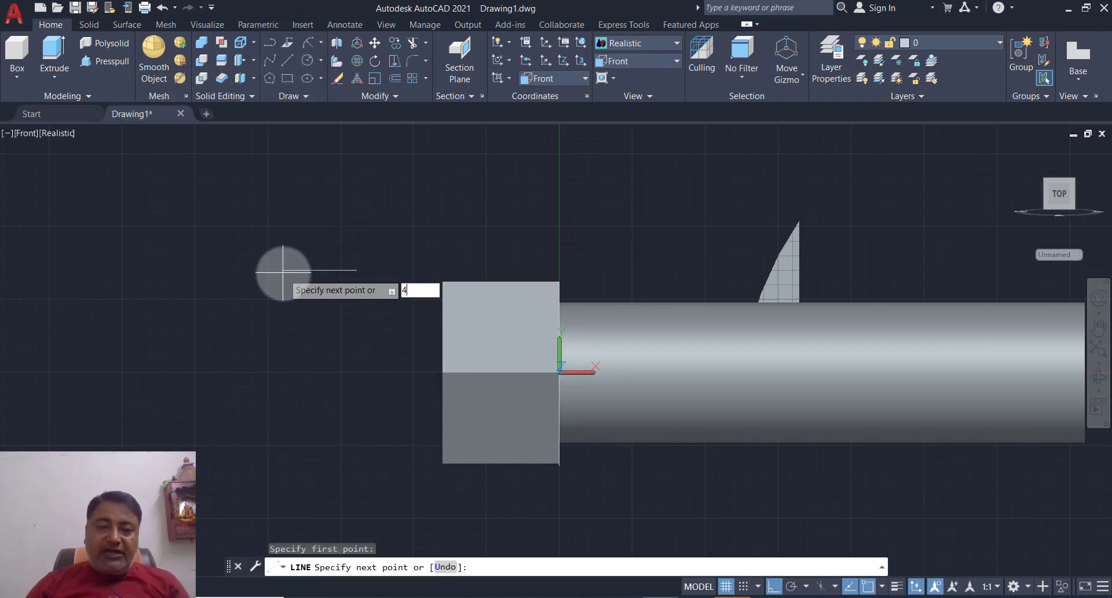
key("Return")
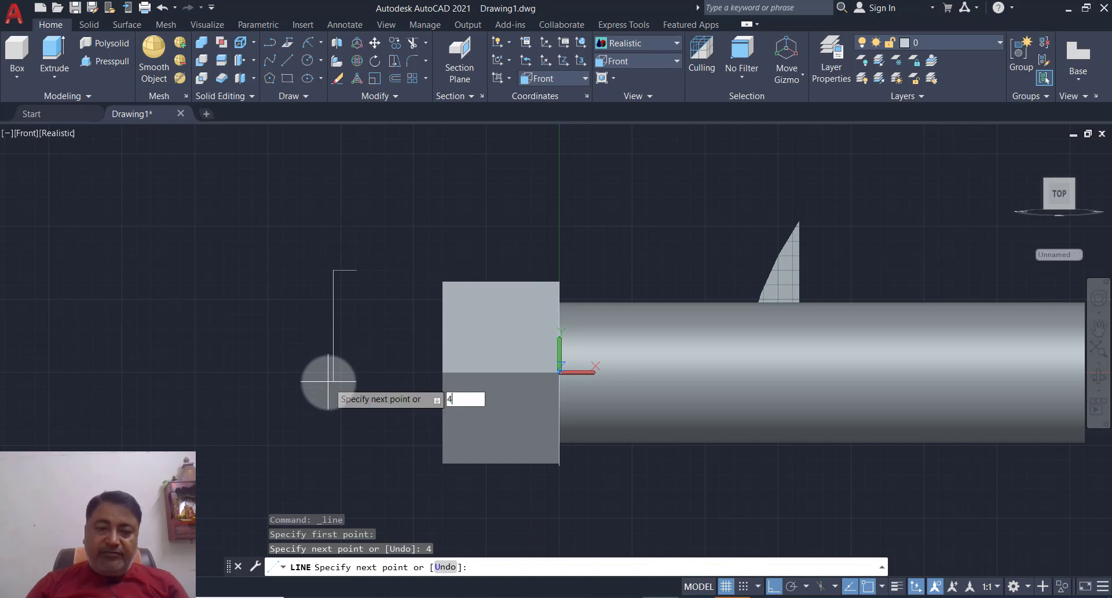
key("Return")
key("Return")
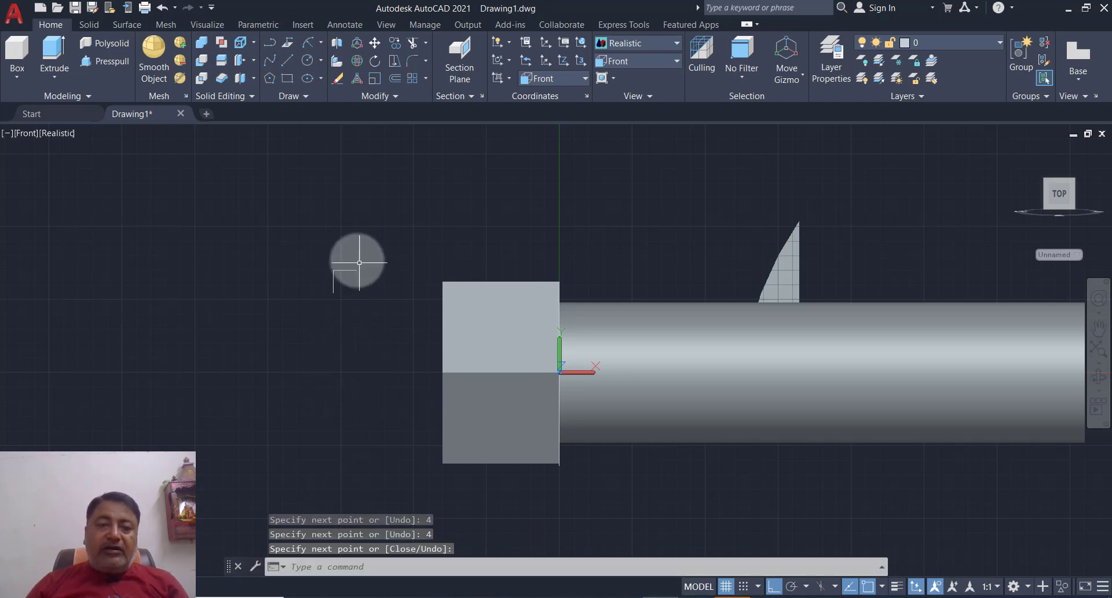
Close the corner with a Start-End-Radius arc of radius 4.
scroll(359, 262, "up", 3)
scroll(356, 258, "up", 2)
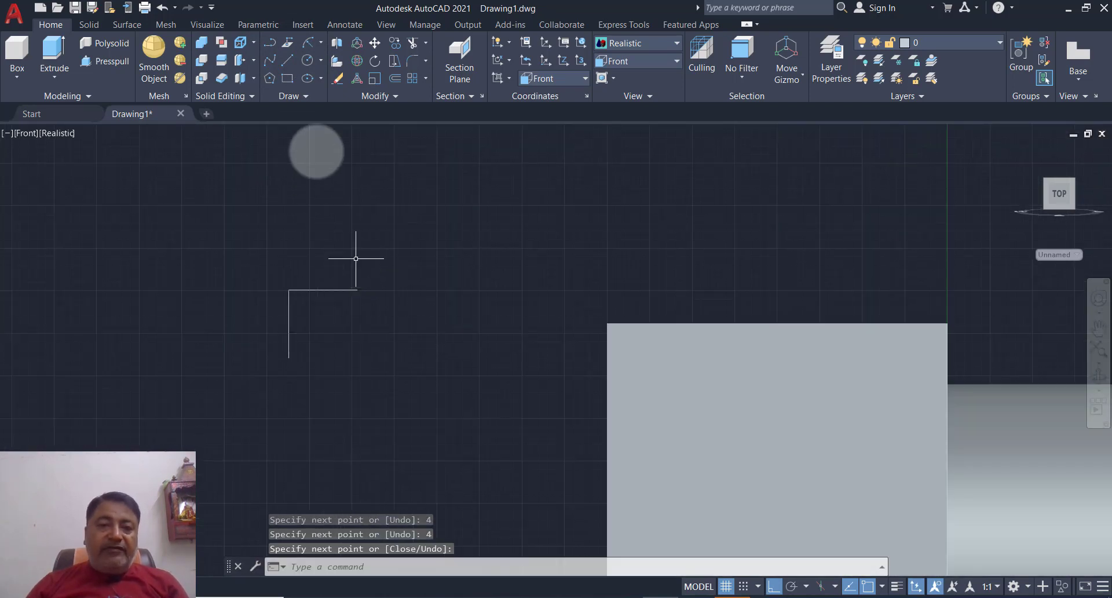
left_click(320, 42)
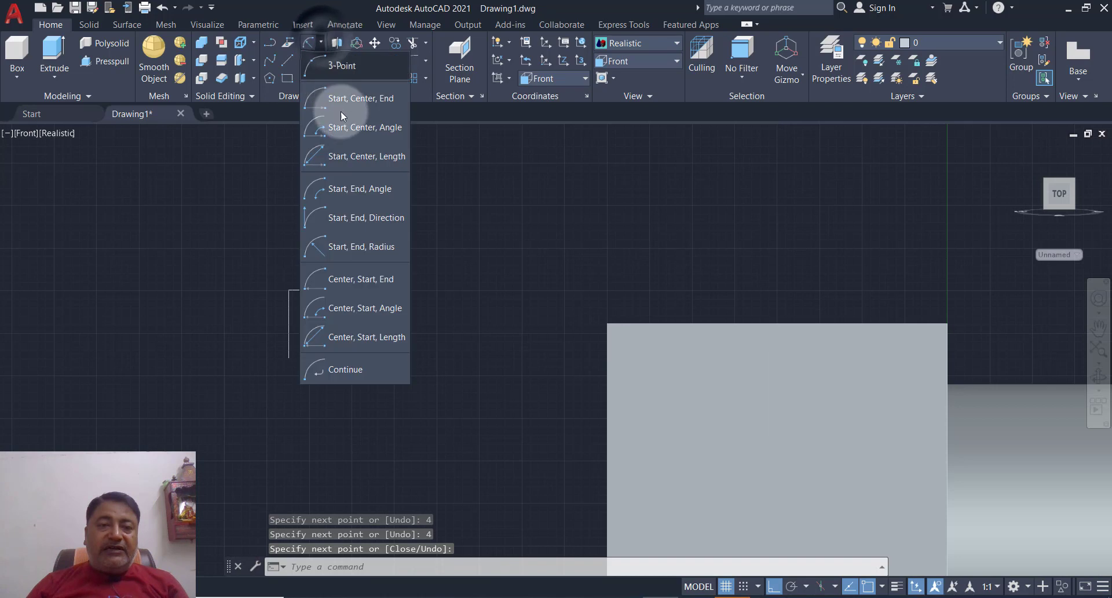
left_click(364, 248)
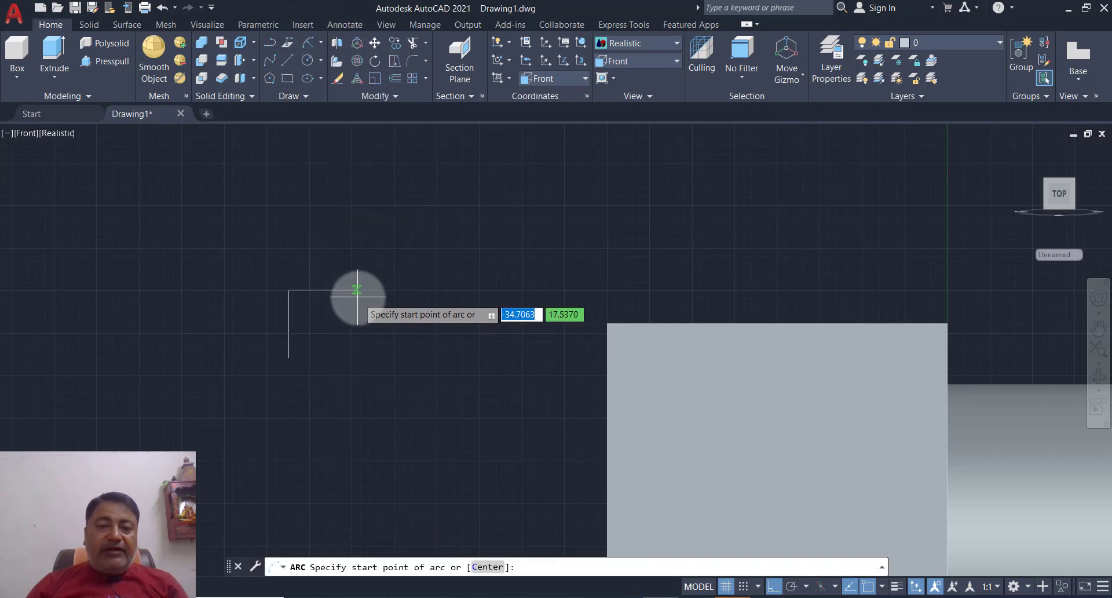
left_click(357, 292)
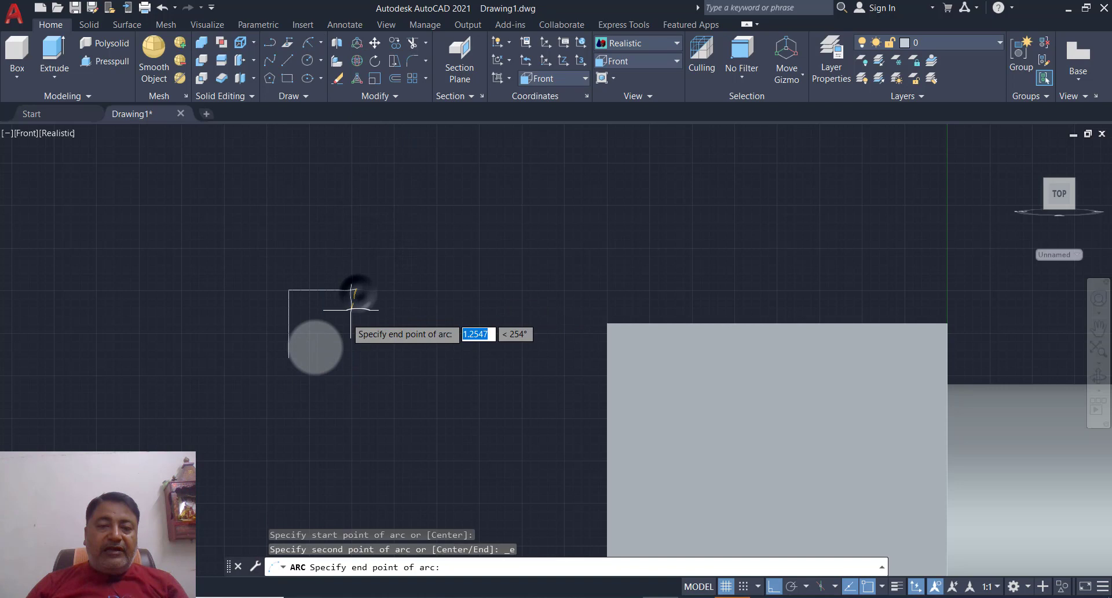
left_click(288, 358)
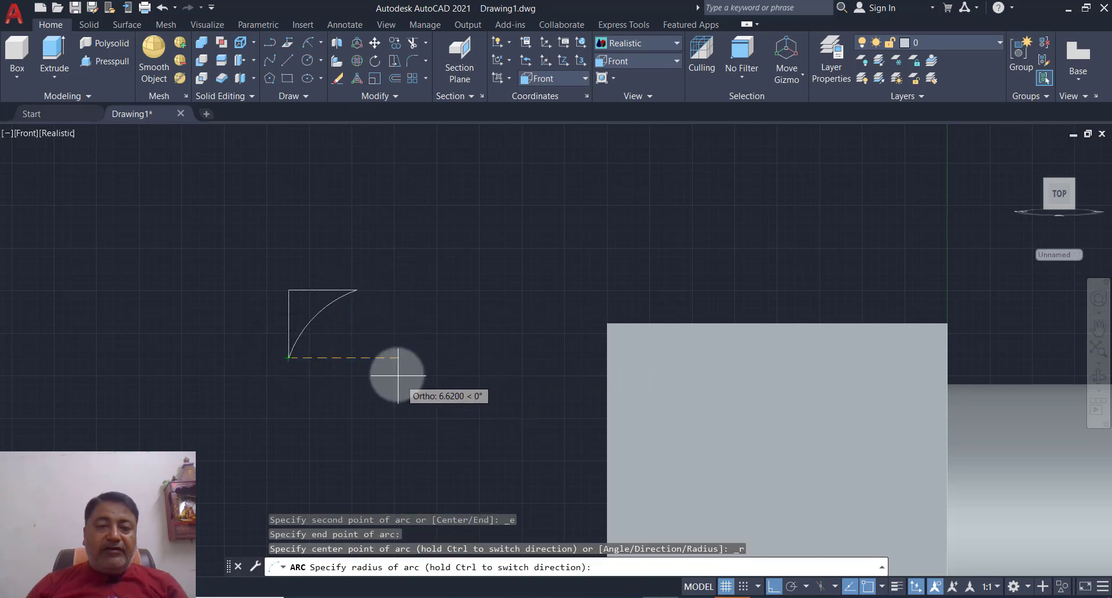
type("4")
key("Return")
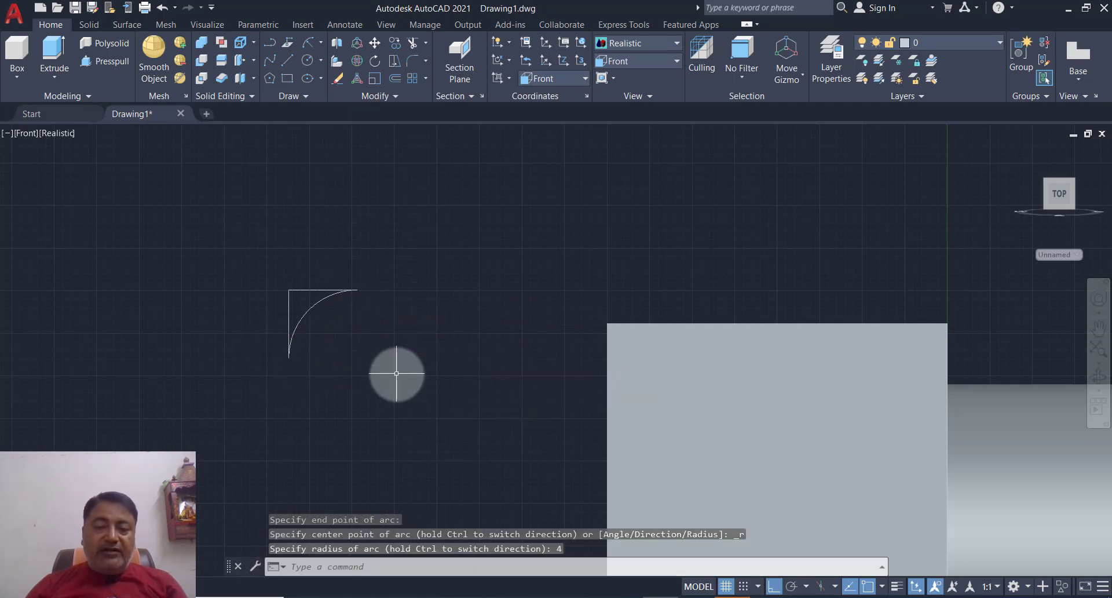
Convert the two lines and the arc into a region.
scroll(360, 314, "down", 2)
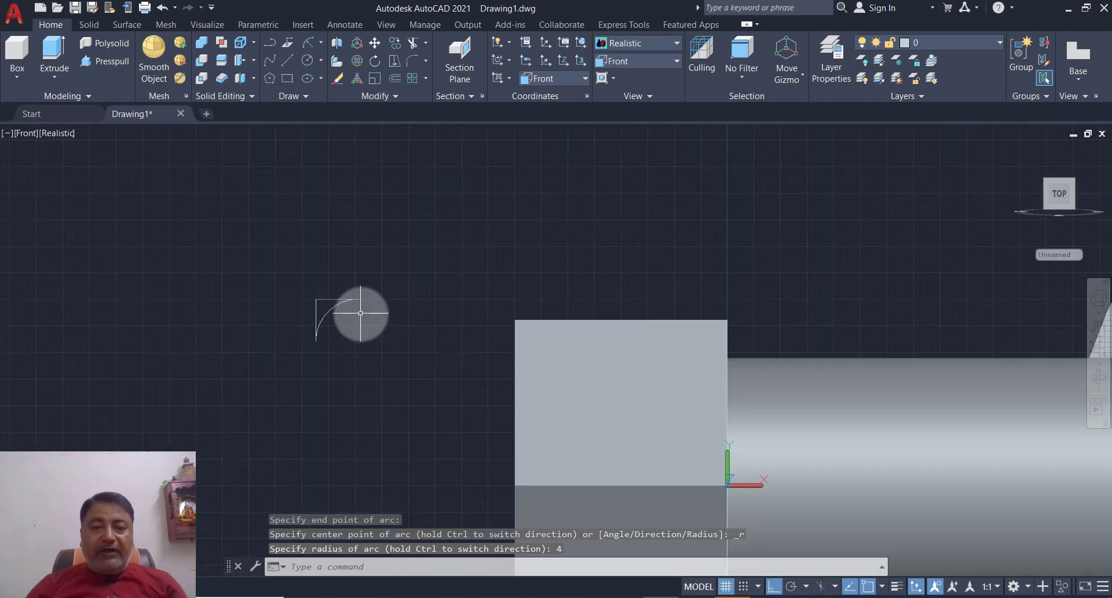
type("REG")
key("Return")
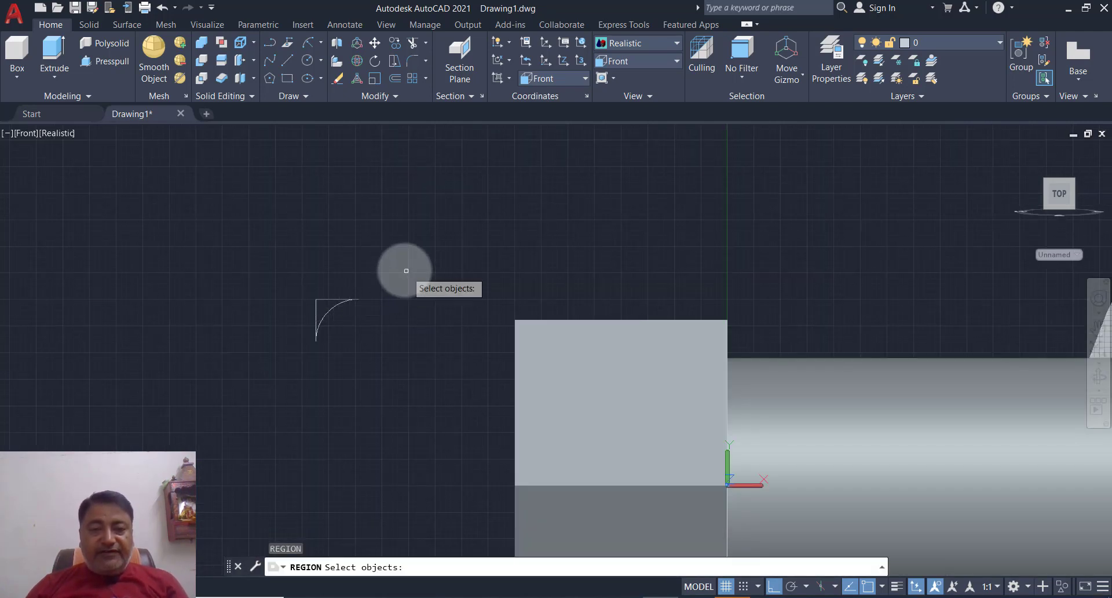
left_click(405, 269)
left_click(265, 375)
key("Return")
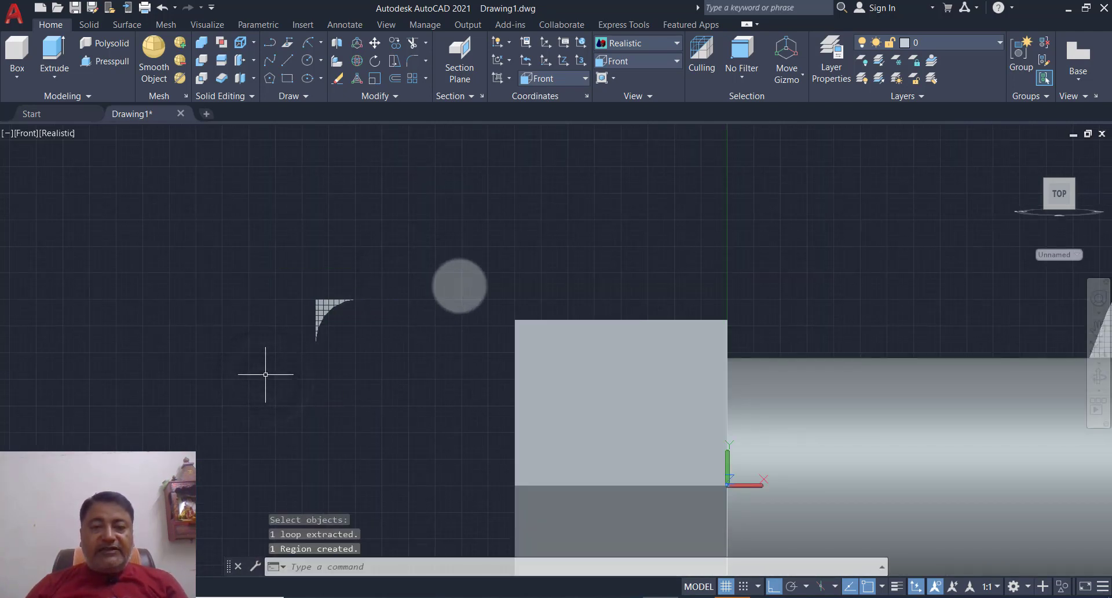
left_click(1019, 153)
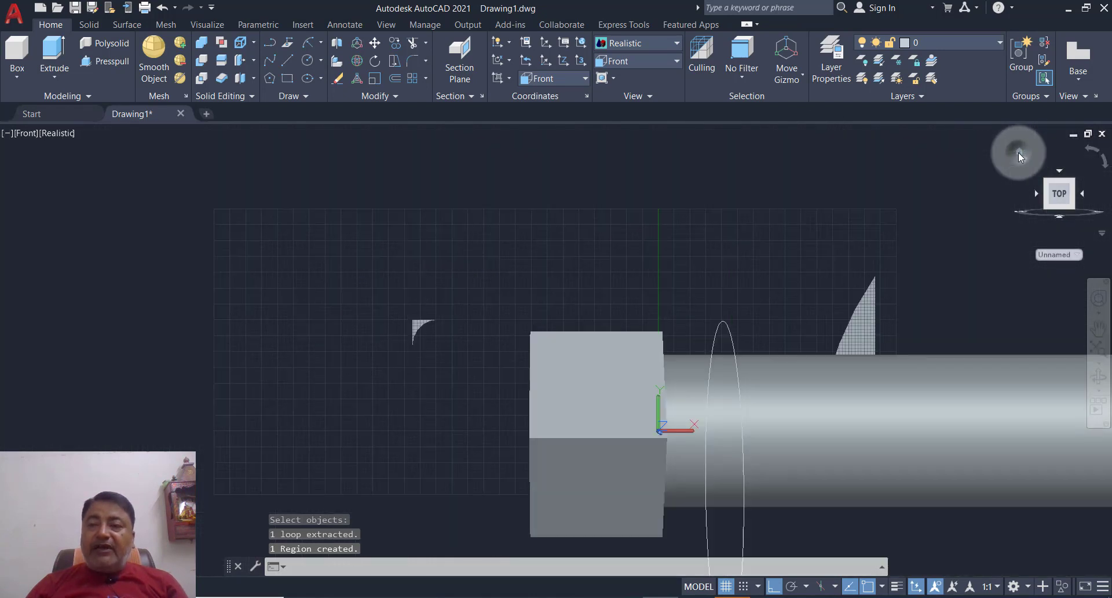
left_click(1046, 253)
Set the UCS to World and zoom in on the small profile beside the head.
left_click(1049, 266)
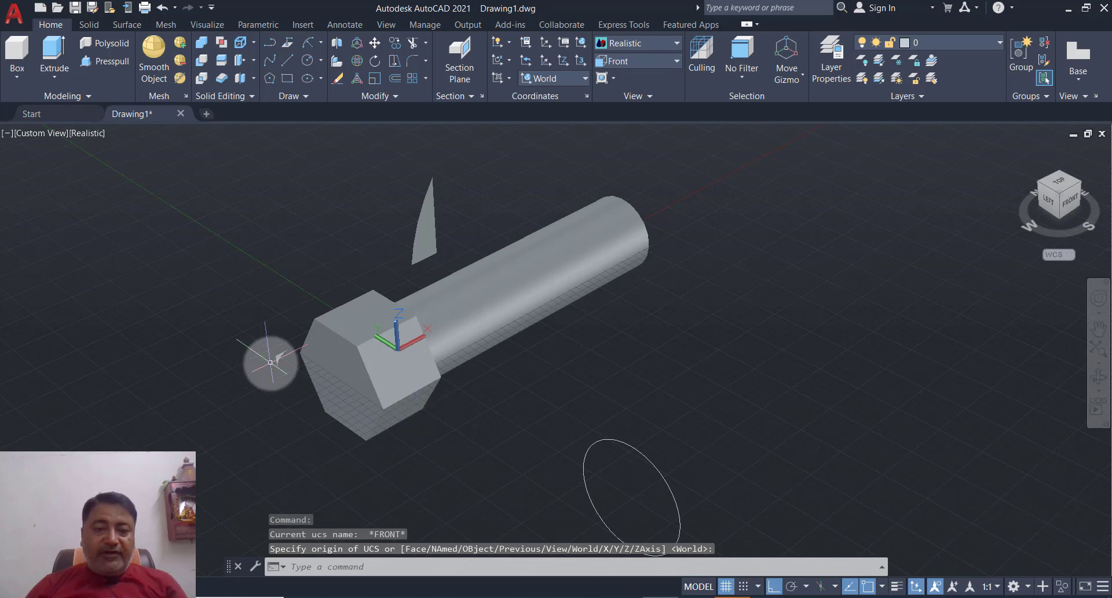
scroll(268, 359, "up", 2)
scroll(323, 335, "up", 1)
middle_click_drag(323, 336, 414, 324)
scroll(413, 325, "up", 1)
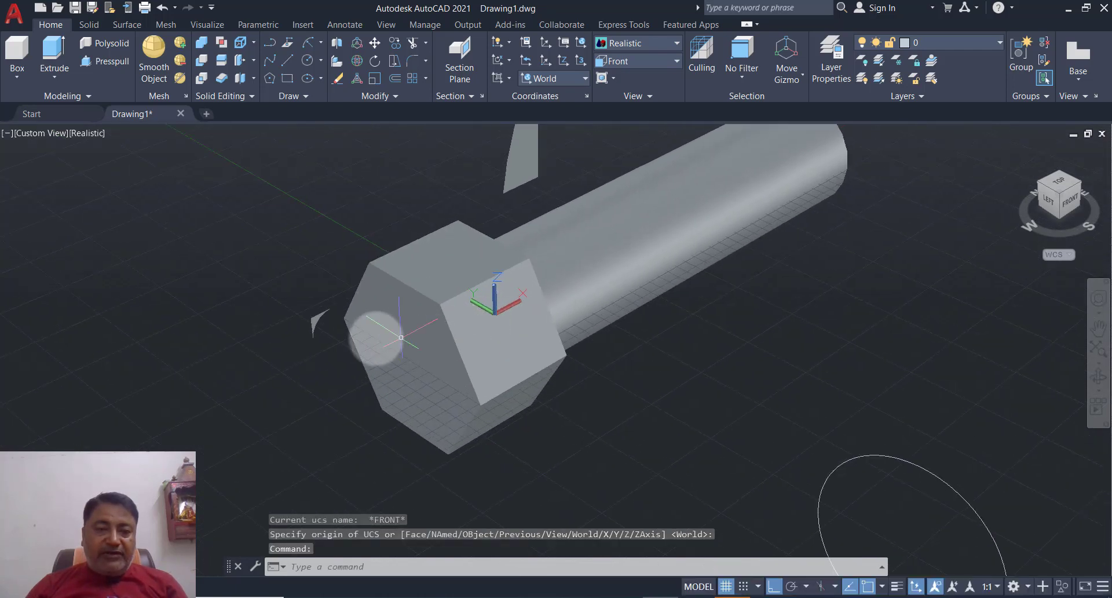
scroll(328, 330, "up", 1)
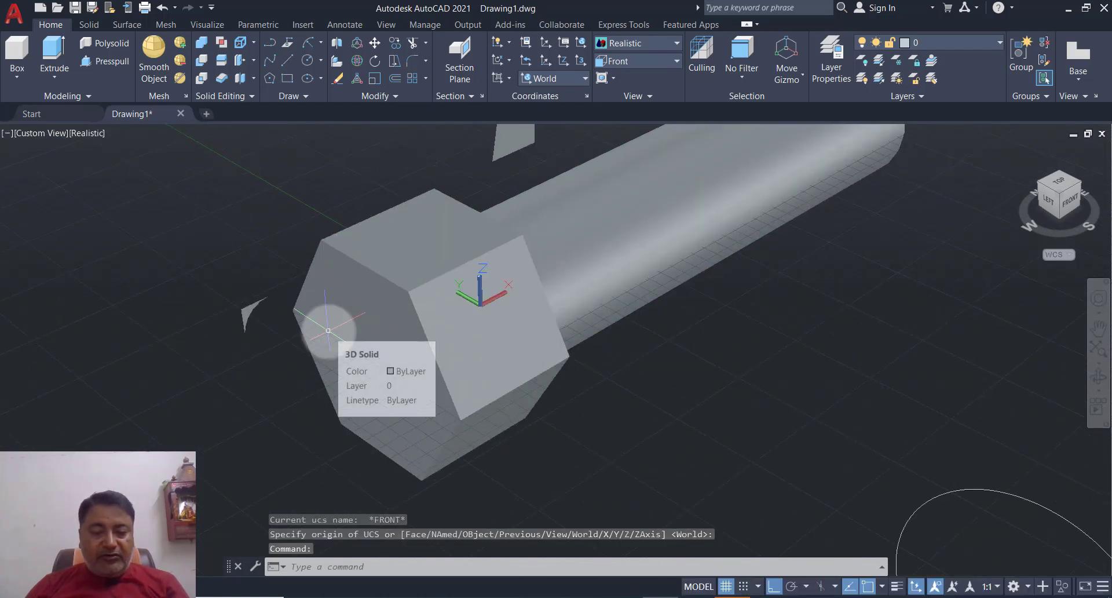
Start a 3D rotation of the small profile, then cancel an accidental scaling grip edit.
type("3DRO")
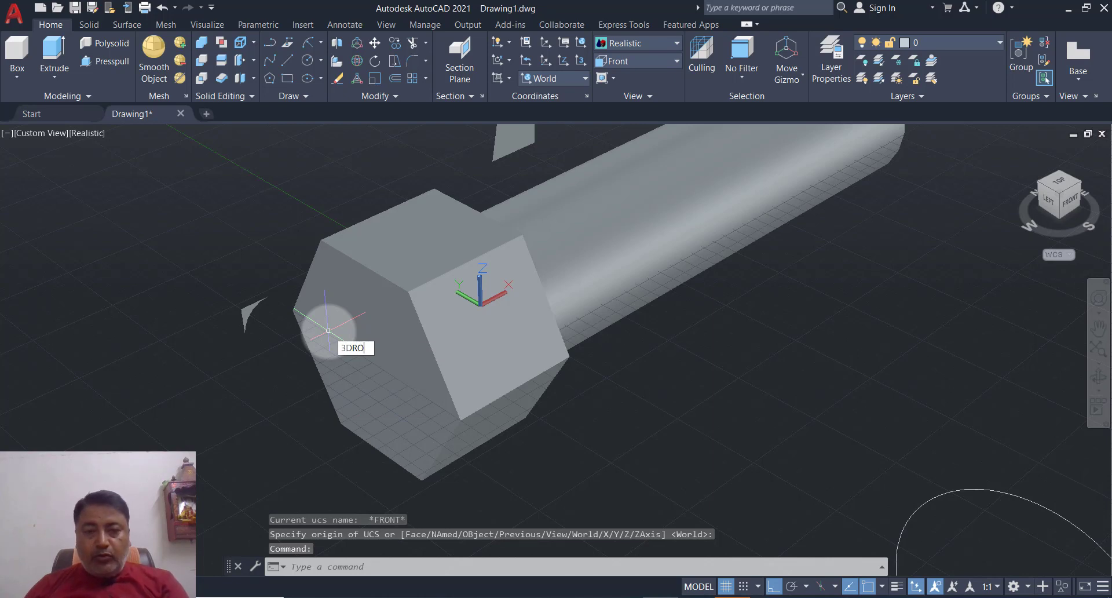
key("Return")
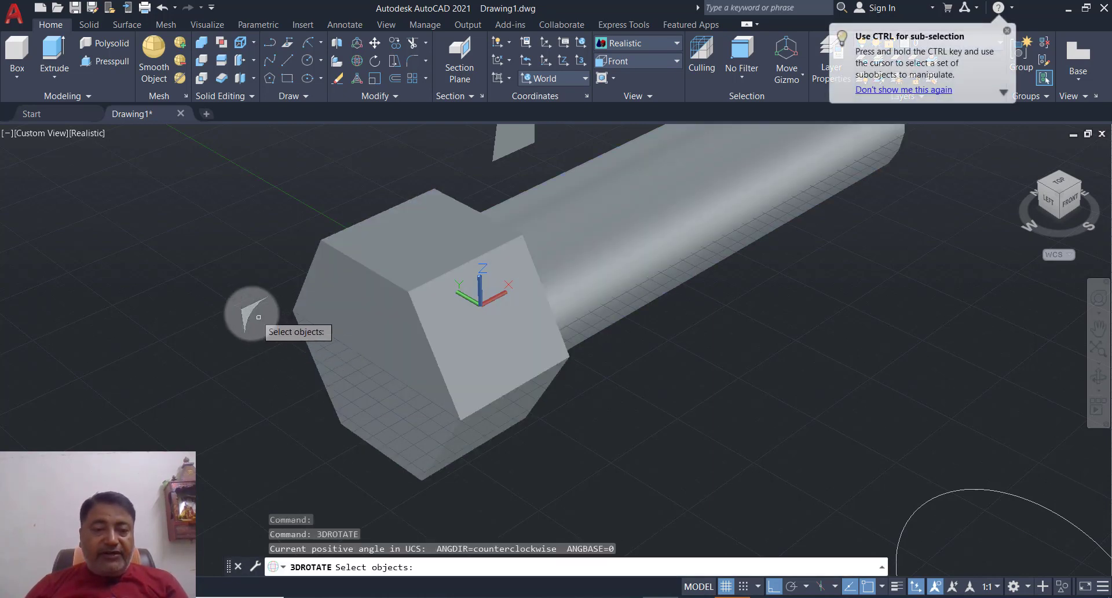
left_click(248, 311)
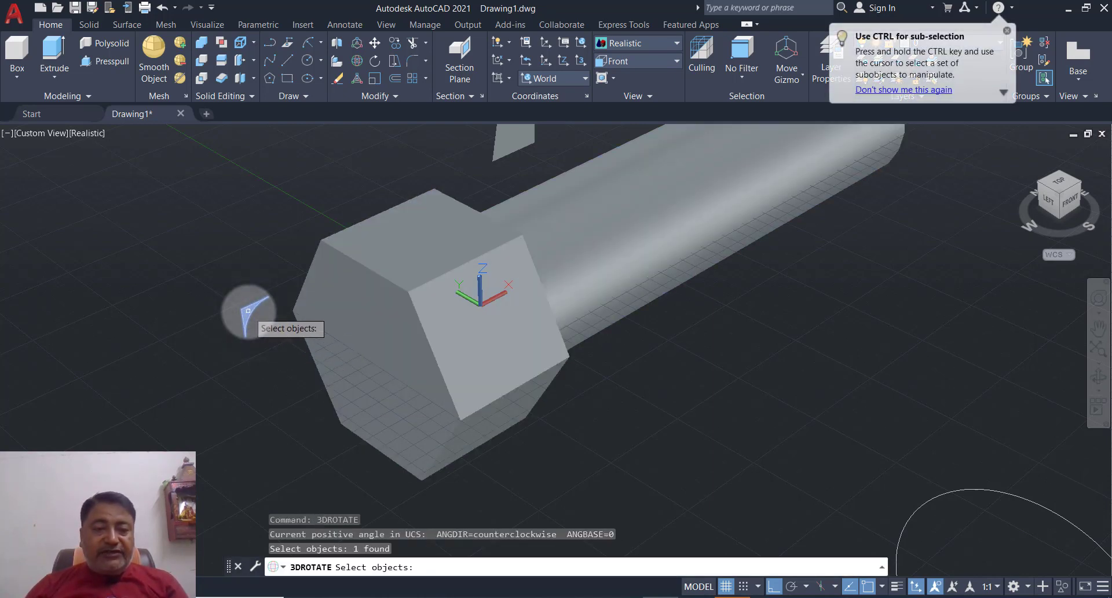
key("Return")
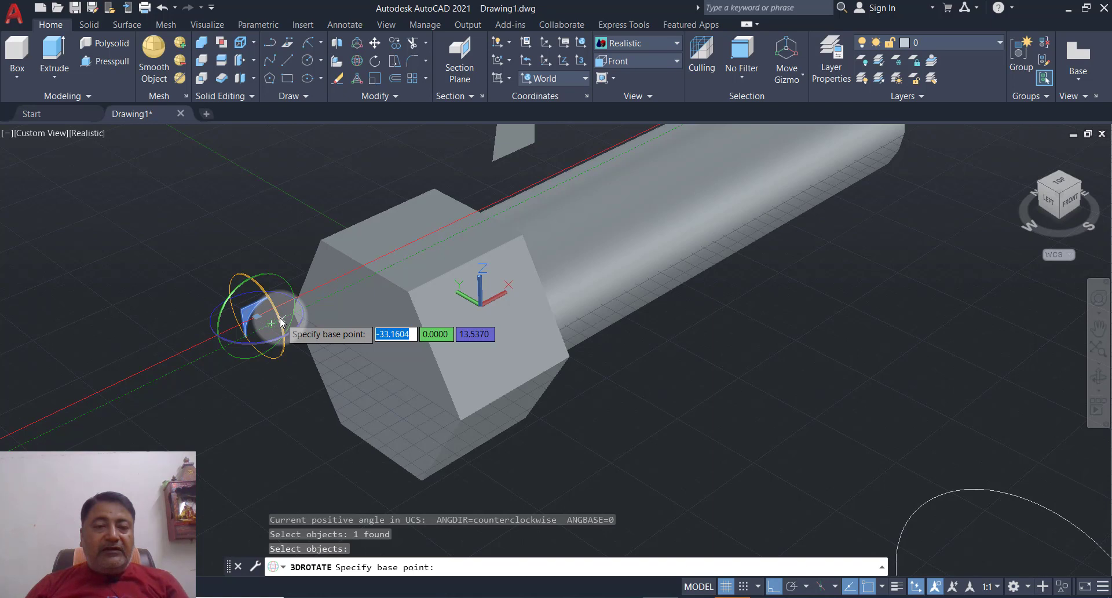
left_click(272, 320)
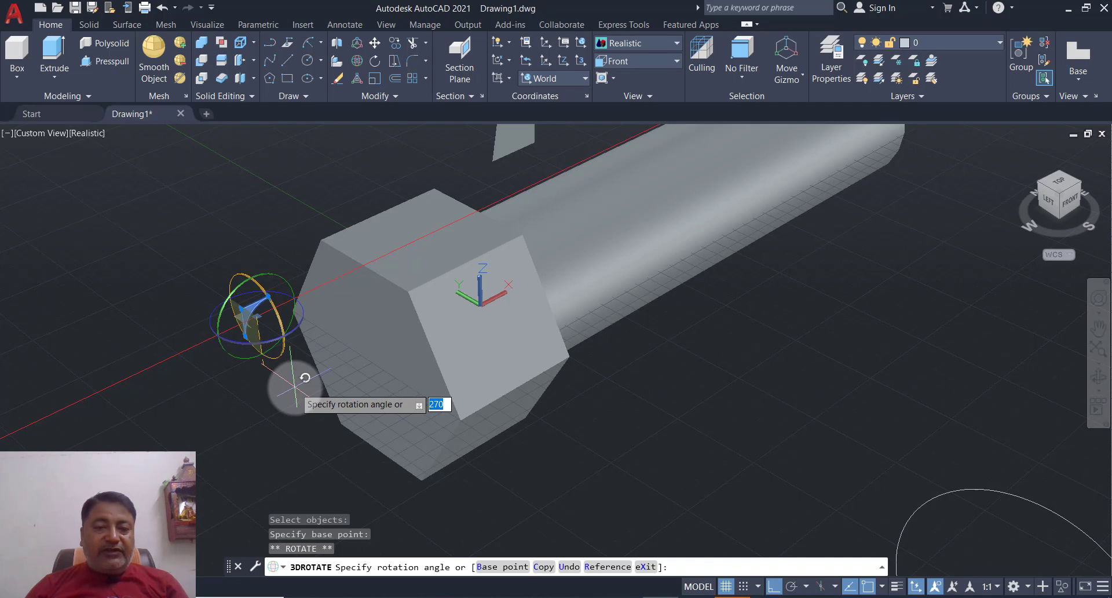
key("space")
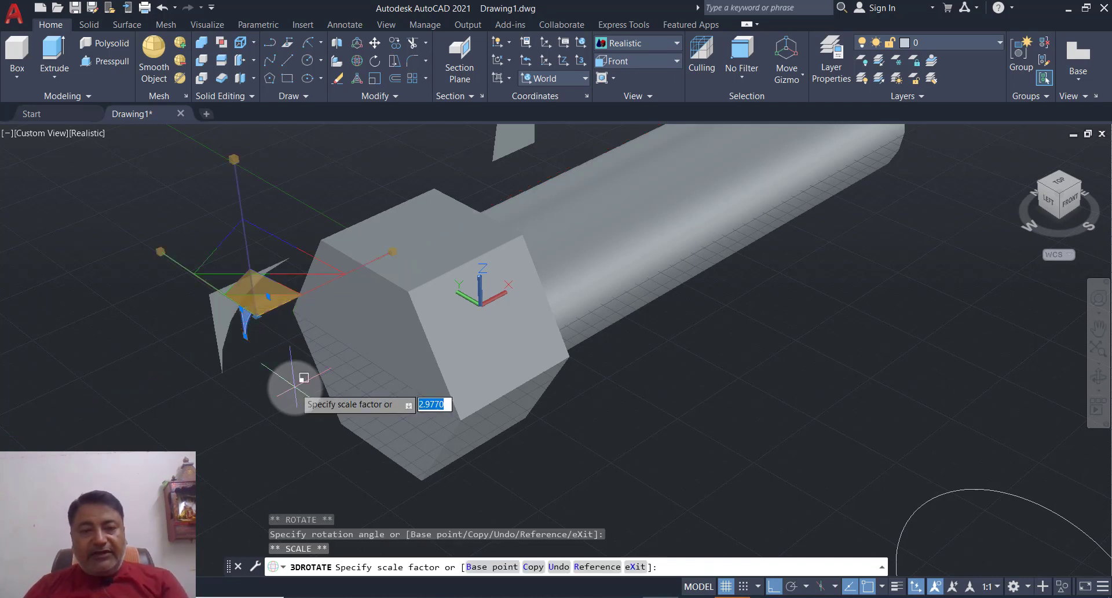
key("Escape")
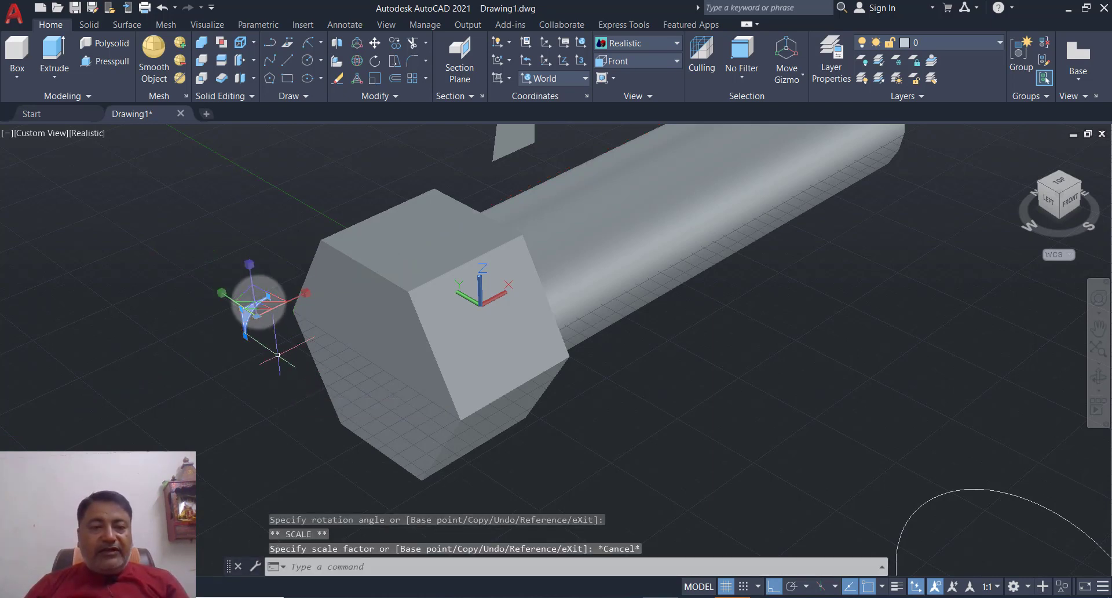
key("Escape")
key("Escape")
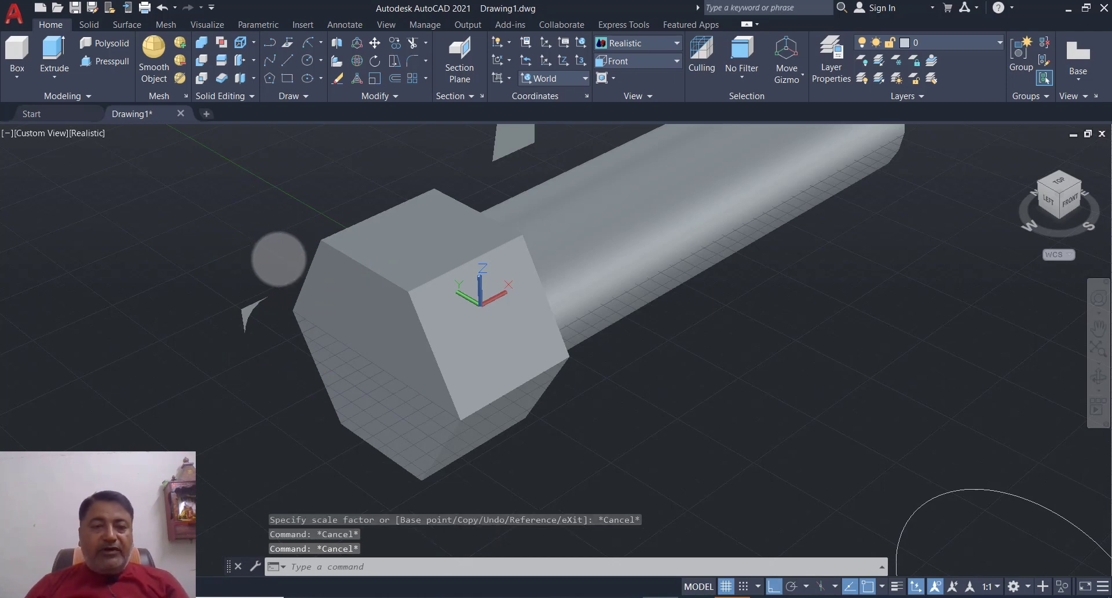
Rotate the small profile 270 degrees about the locked gizmo axis with ortho off.
type("TATE")
key("Return")
left_click(253, 341)
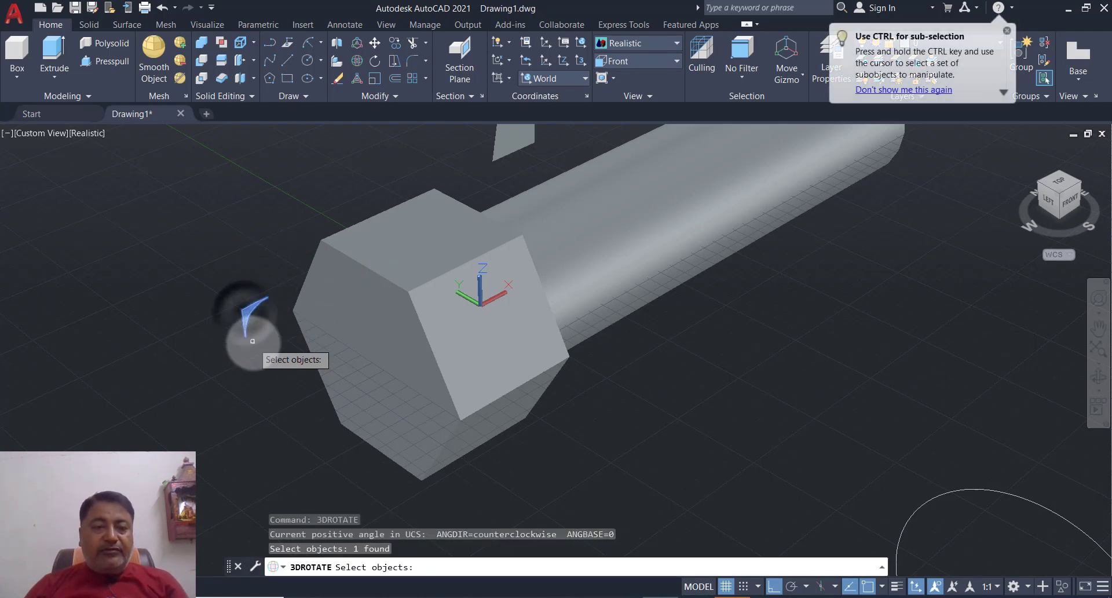
key("Return")
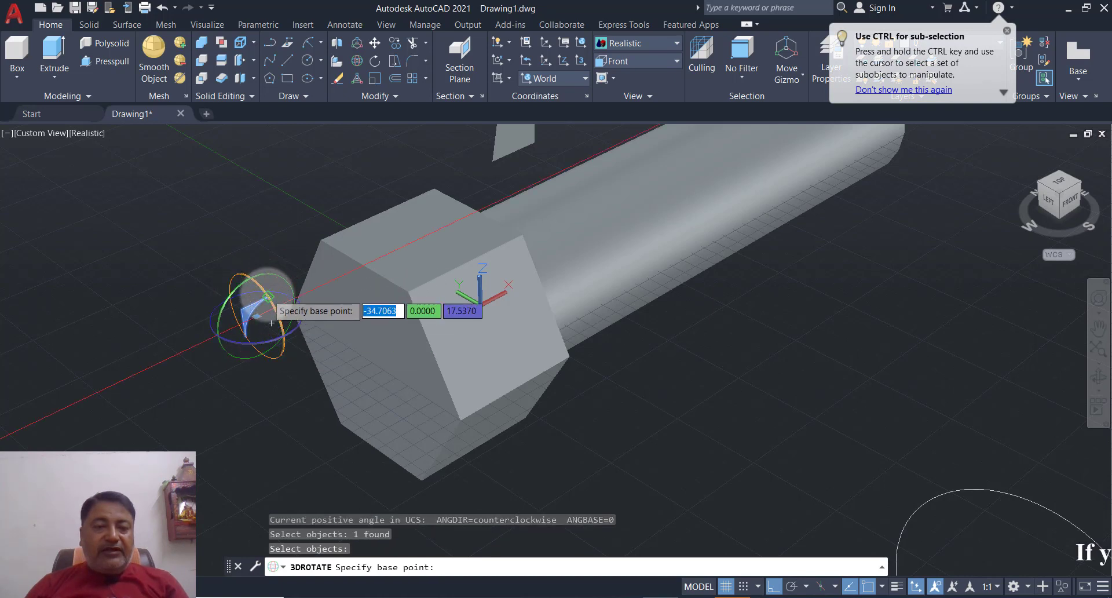
left_click(269, 297)
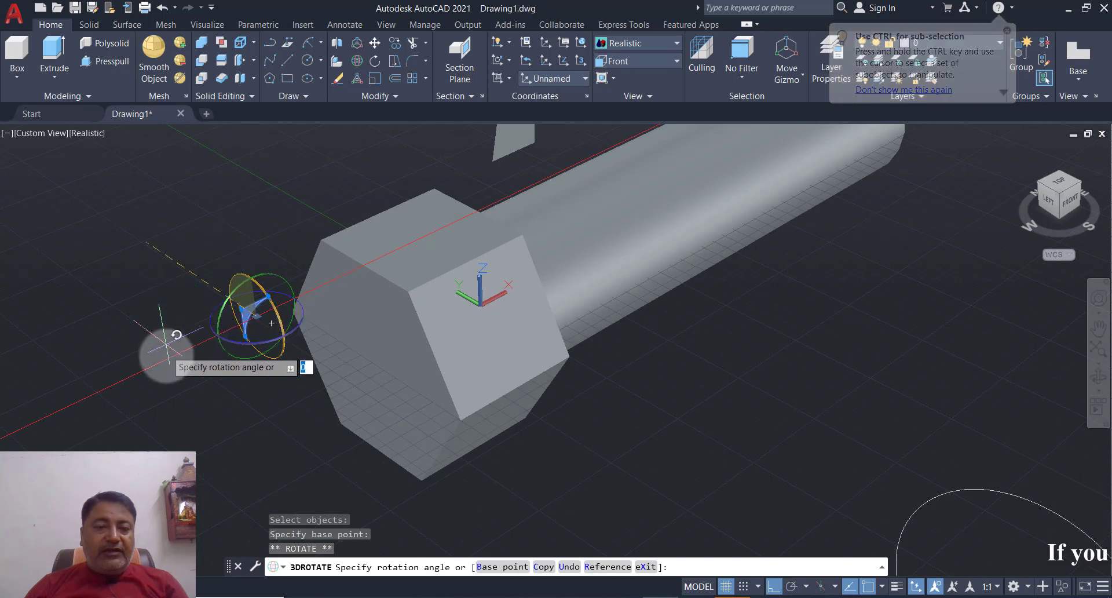
left_click(775, 587)
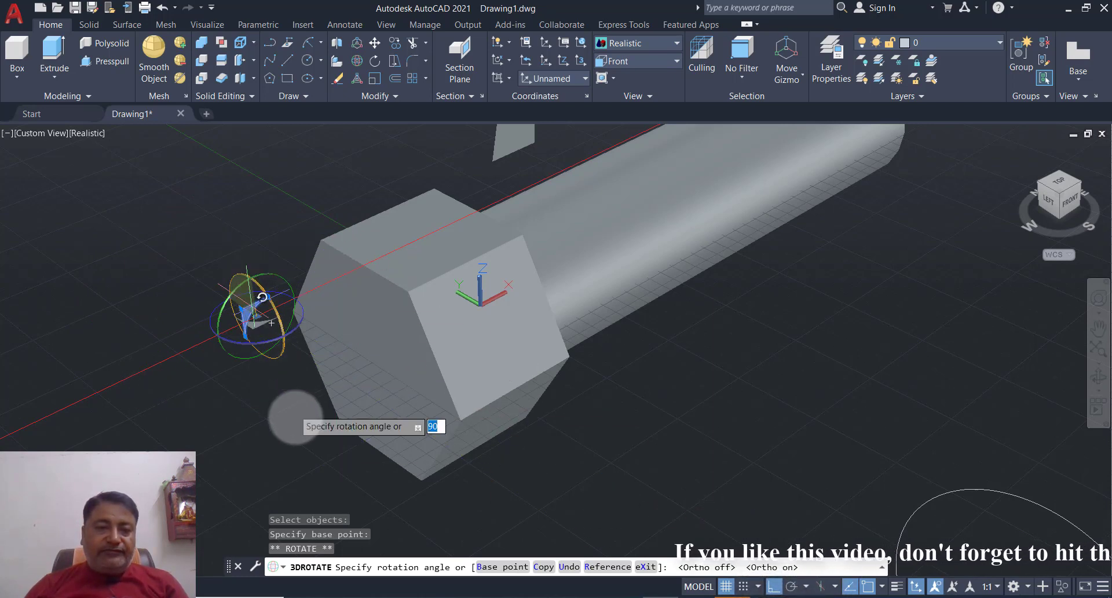
left_click(295, 416)
key("Escape")
key("Escape")
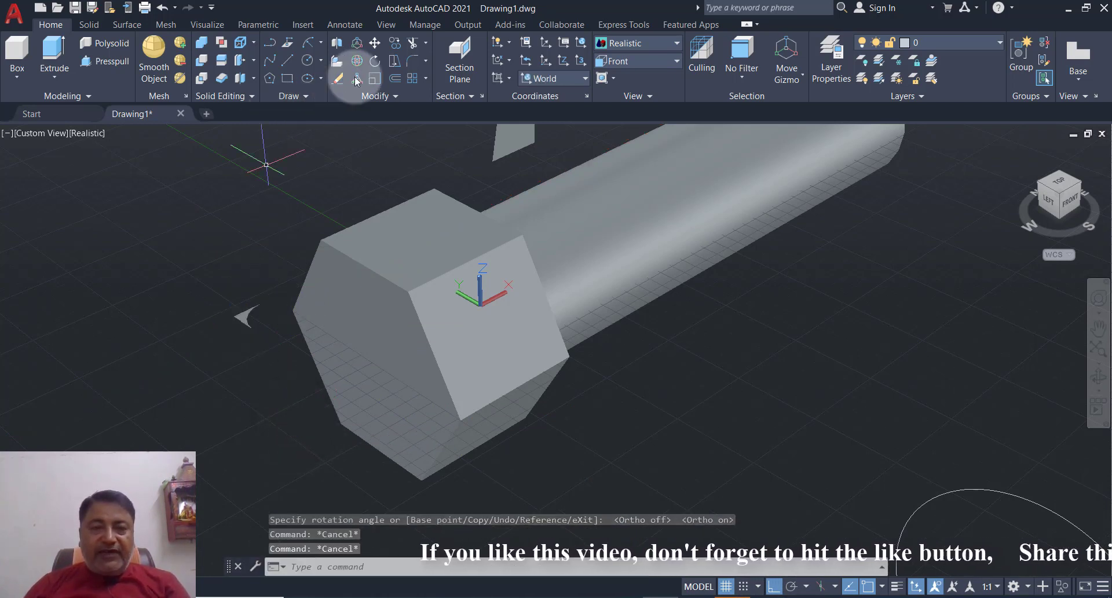
Switch to 2D Wireframe and move the small profile by its left tip onto the hex head's corner.
left_click(645, 46)
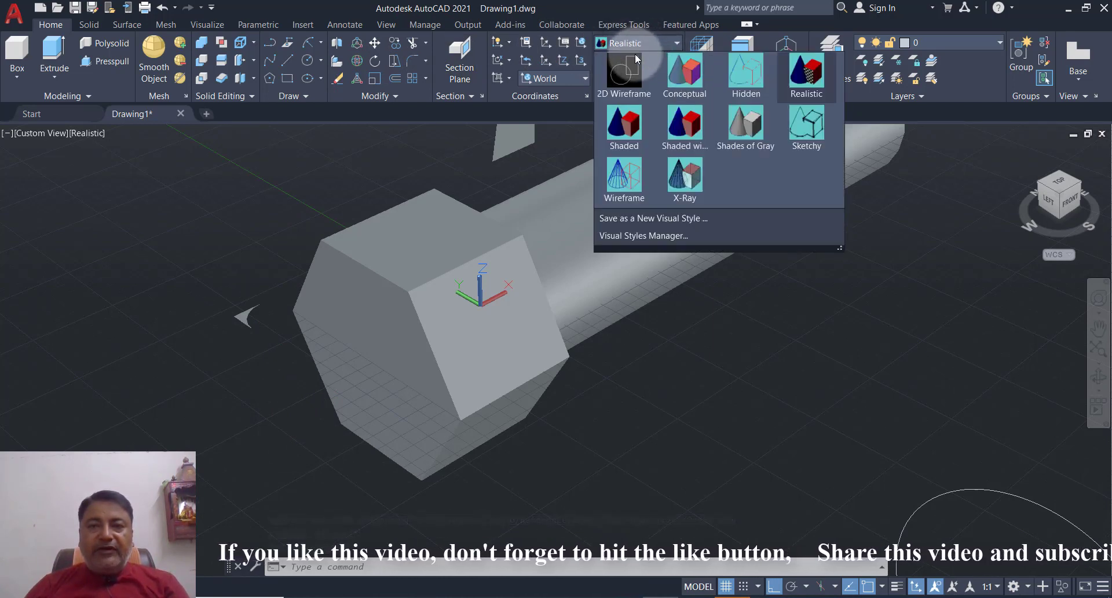
left_click(630, 64)
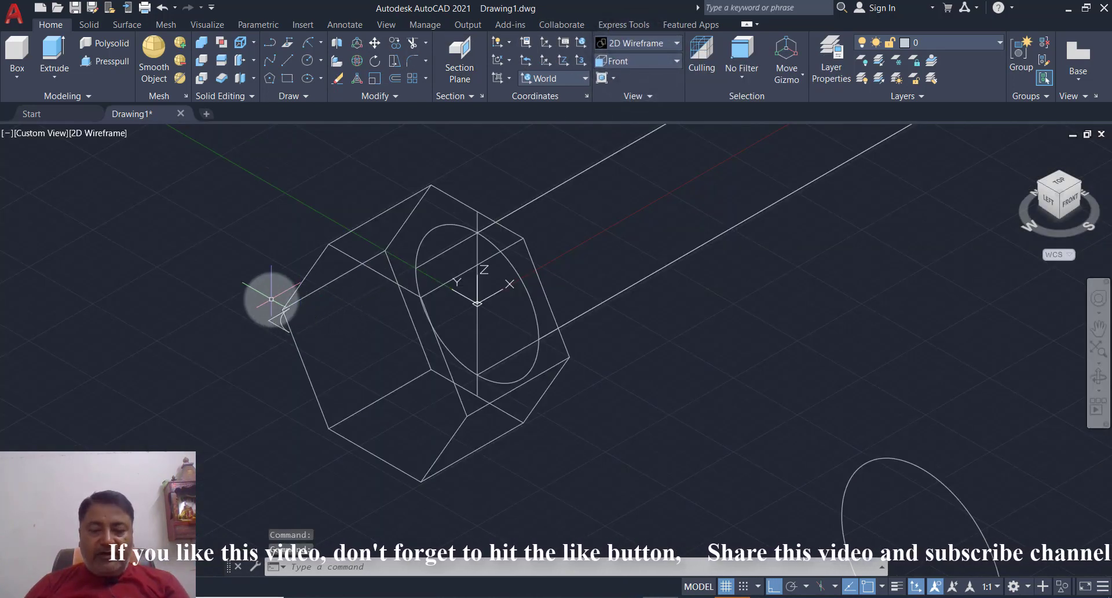
type("m")
key("Return")
scroll(272, 319, "up", 3)
scroll(273, 318, "up", 3)
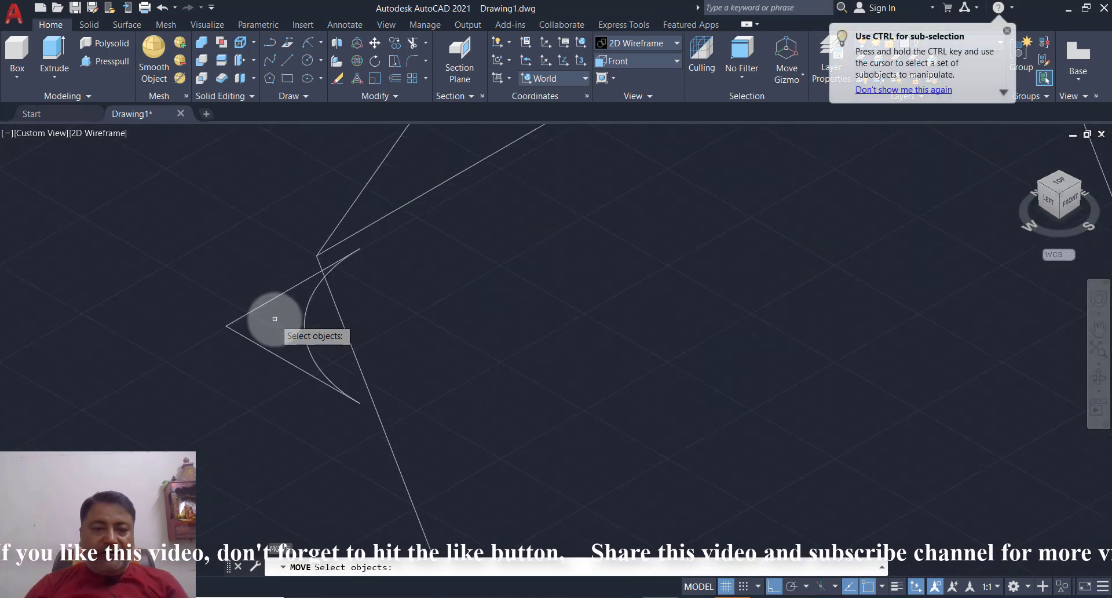
left_click(225, 326)
key("Return")
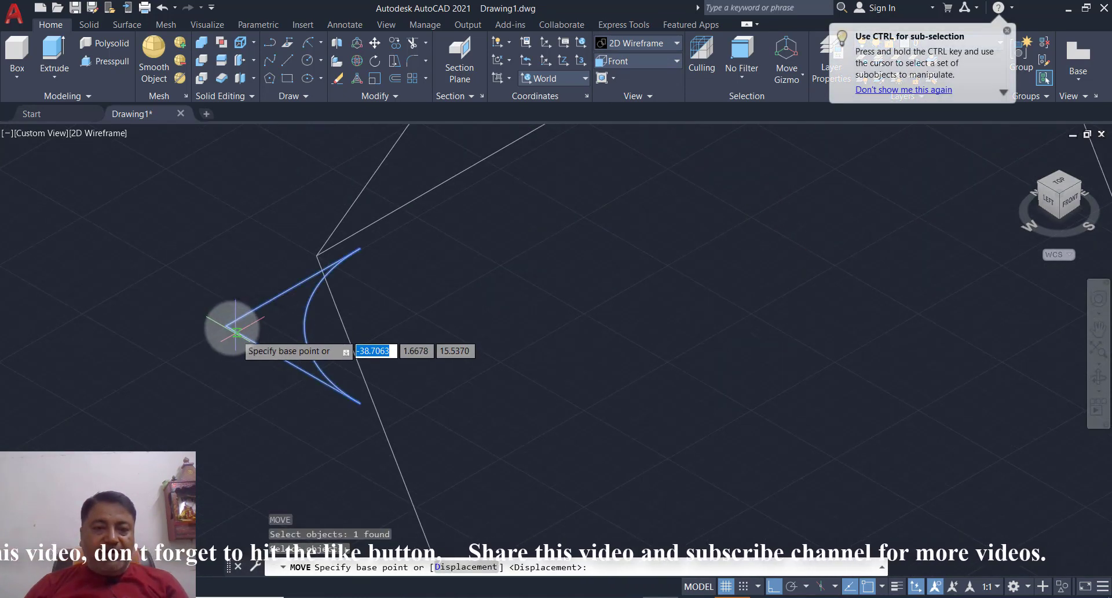
left_click(226, 326)
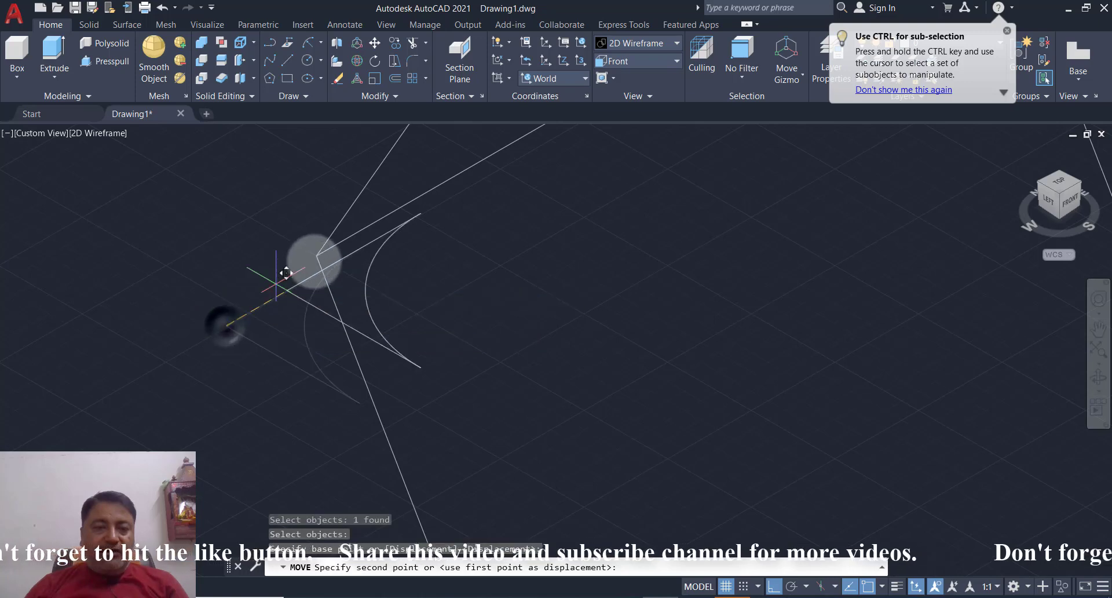
left_click(313, 253)
Draw an axis line outward from the centre of the shank's end.
scroll(310, 281, "up", 3)
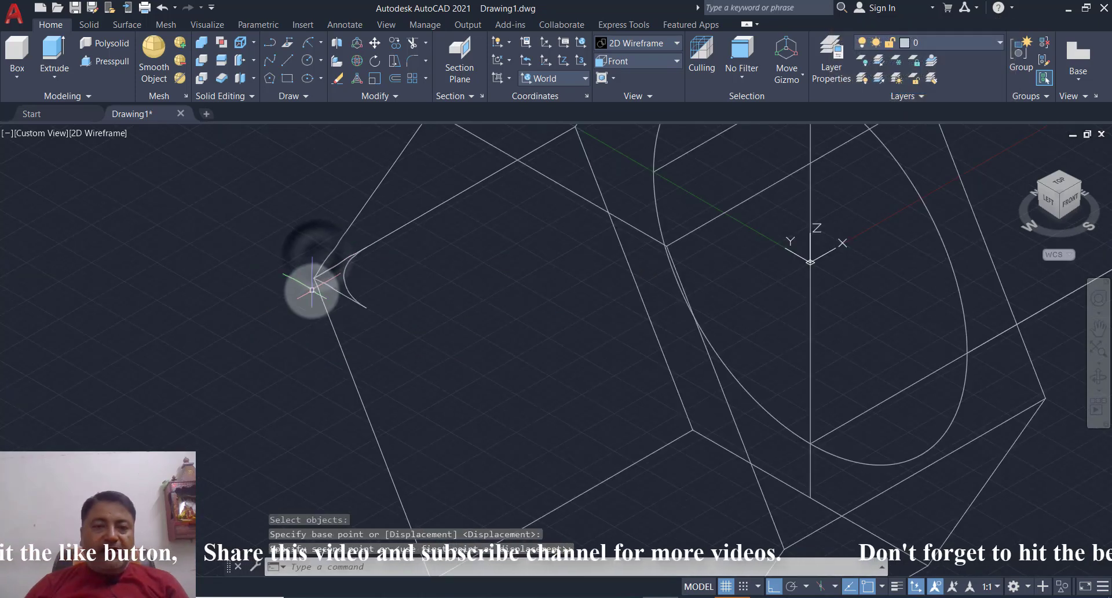
scroll(313, 287, "up", 2)
middle_click_drag(479, 350, 442, 403)
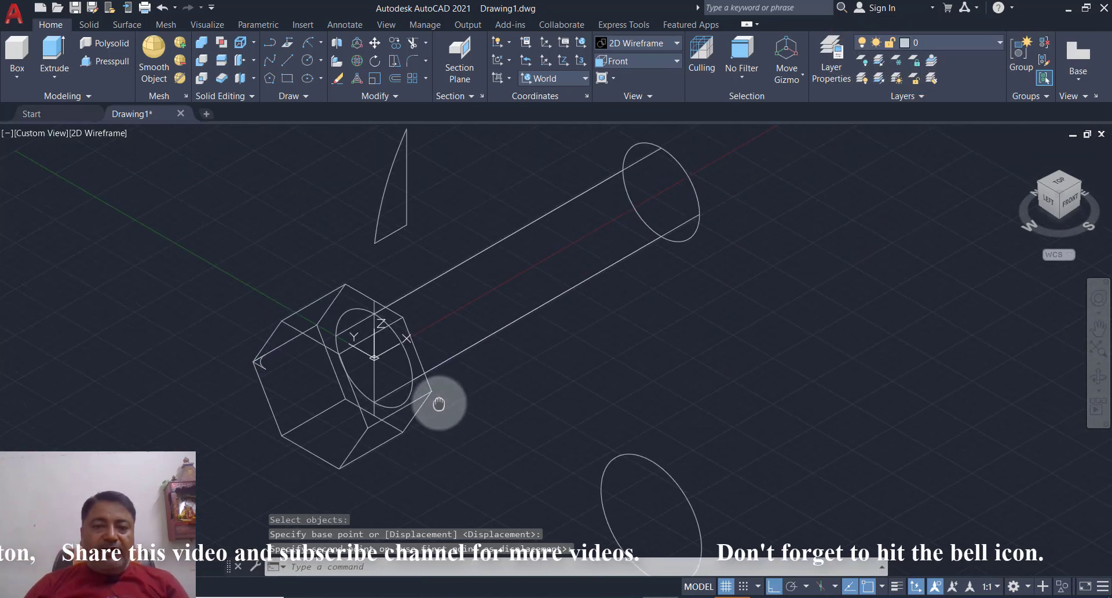
left_click(288, 60)
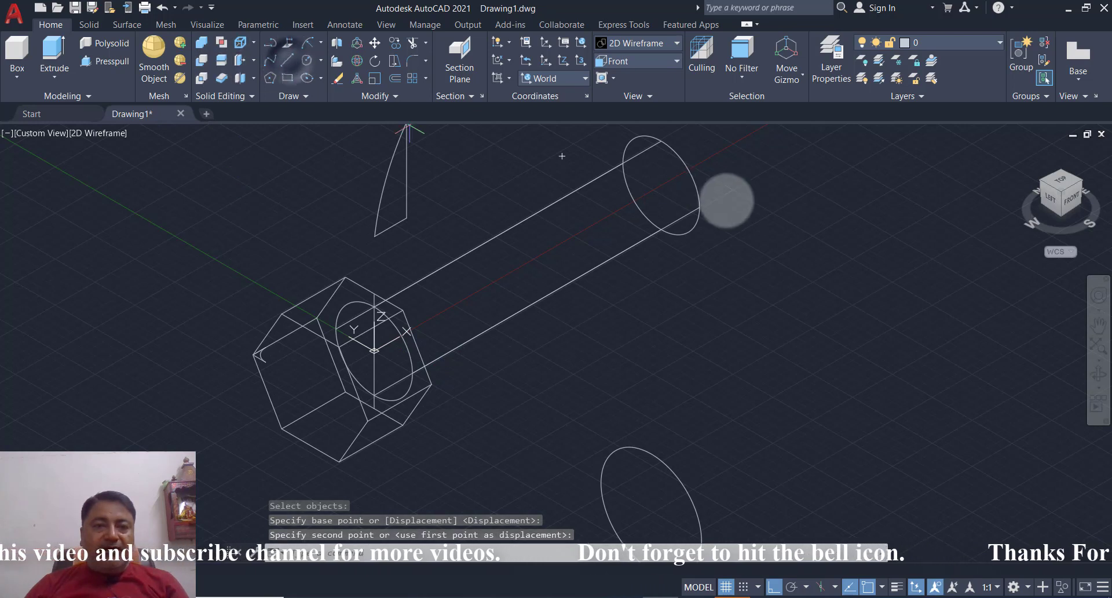
left_click(662, 185)
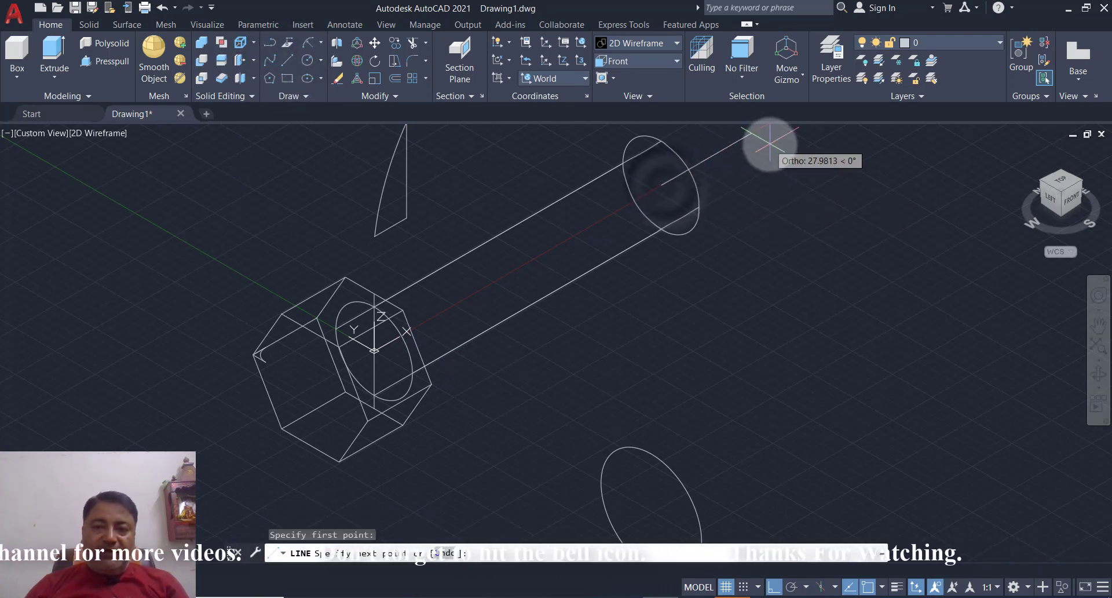
left_click(762, 238)
key("Return")
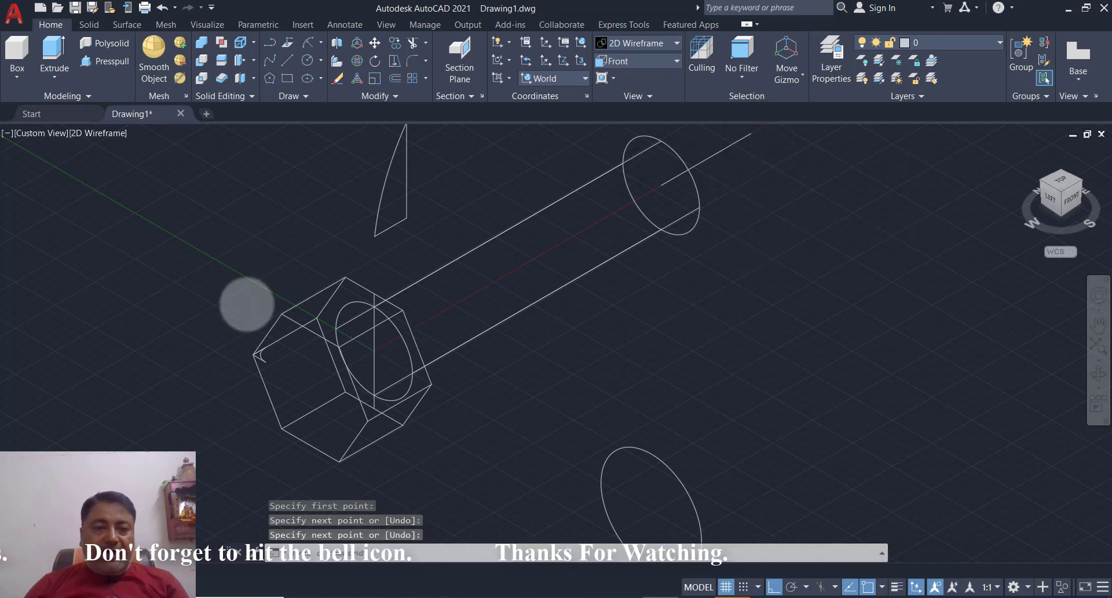
scroll(247, 304, "up", 2)
type("REV")
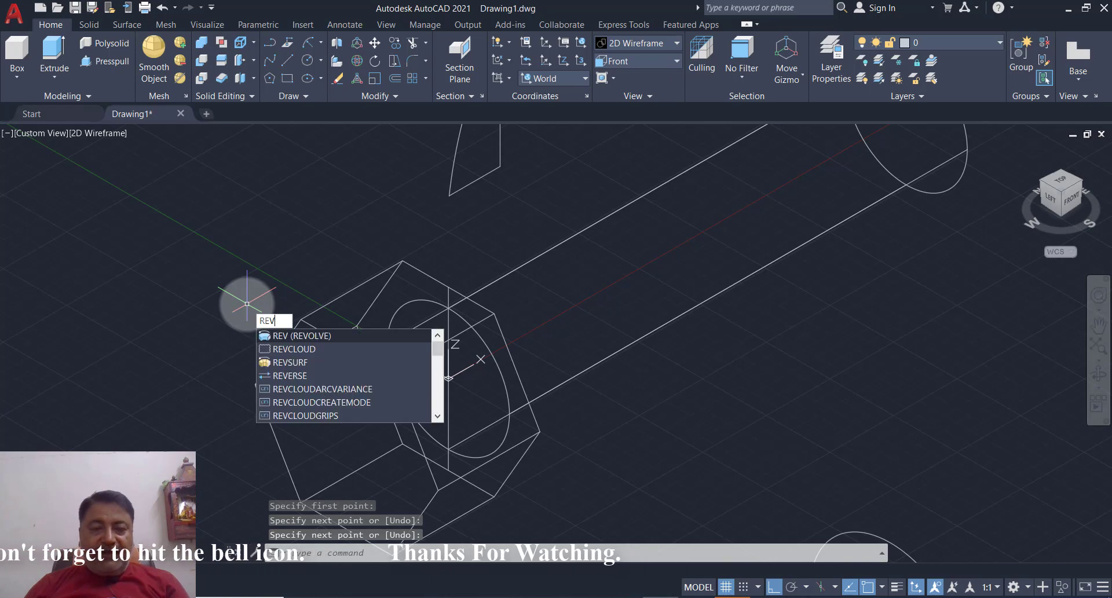
Revolve the small profile a full 360° about the bolt's axis line.
key("Return")
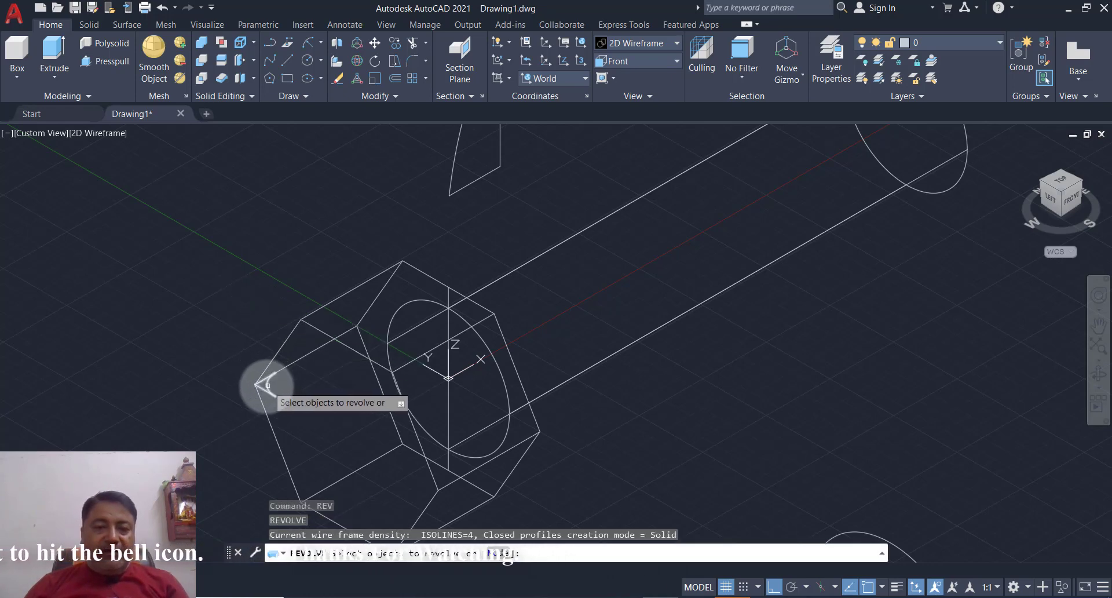
left_click(268, 384)
scroll(264, 384, "down", 4)
key("Return")
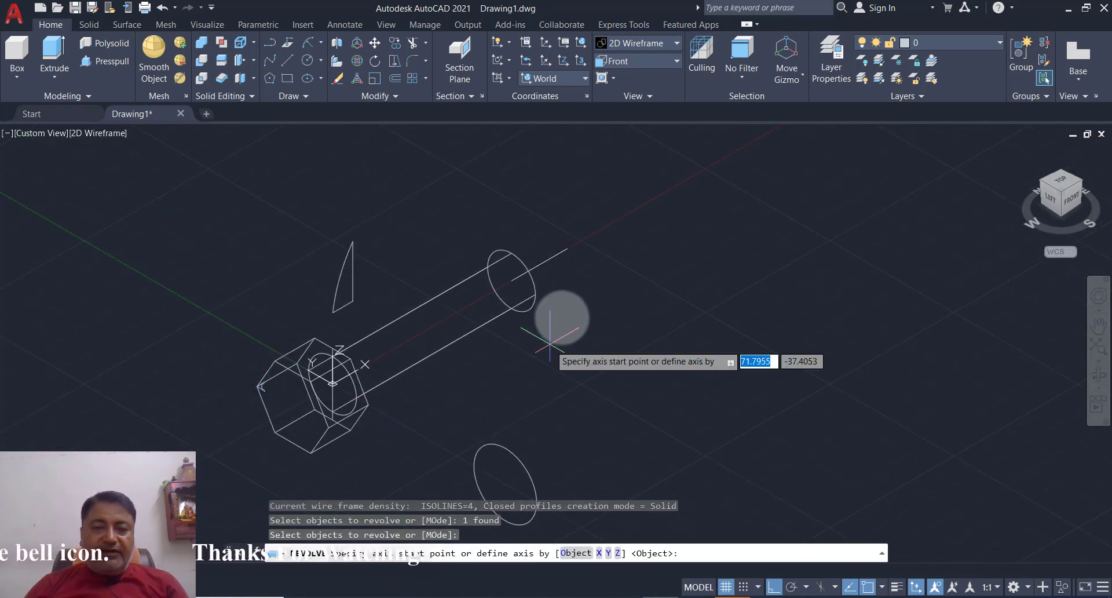
left_click(512, 282)
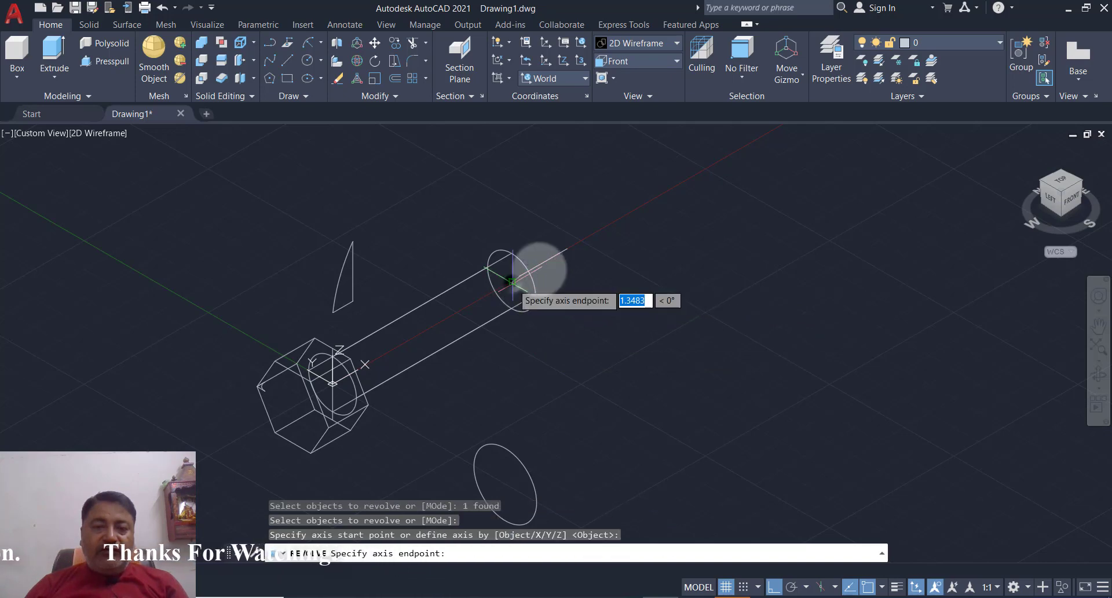
left_click(567, 248)
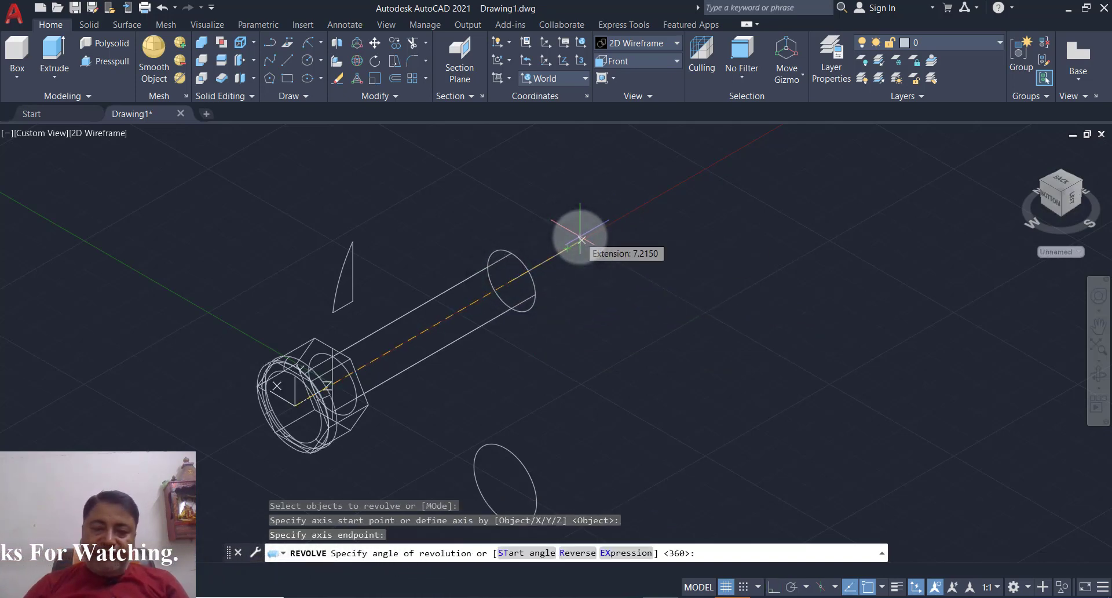
key("Return")
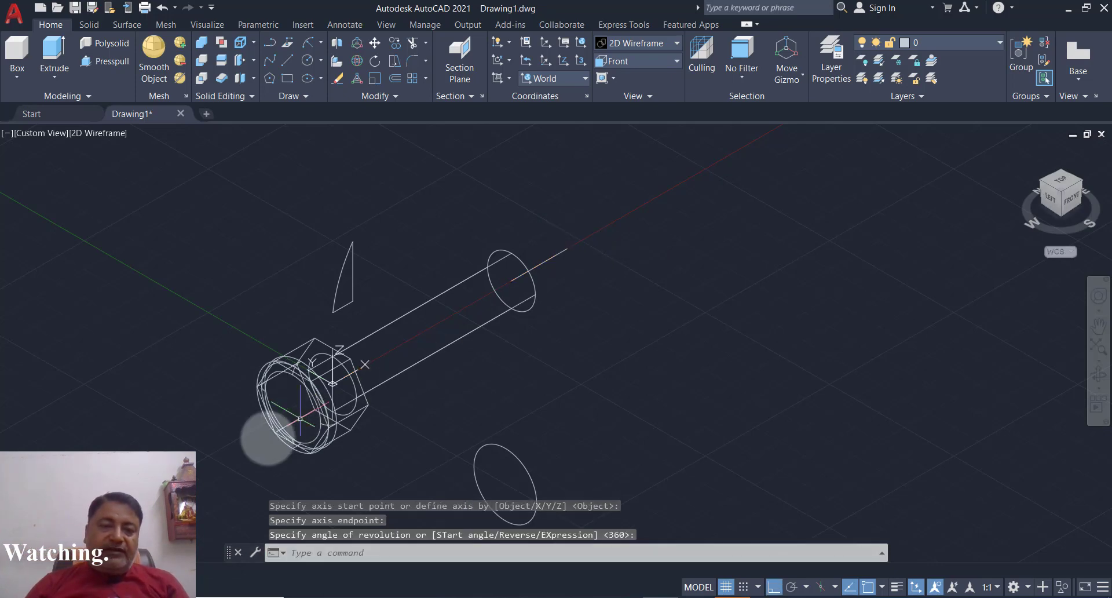
scroll(264, 421, "up", 2)
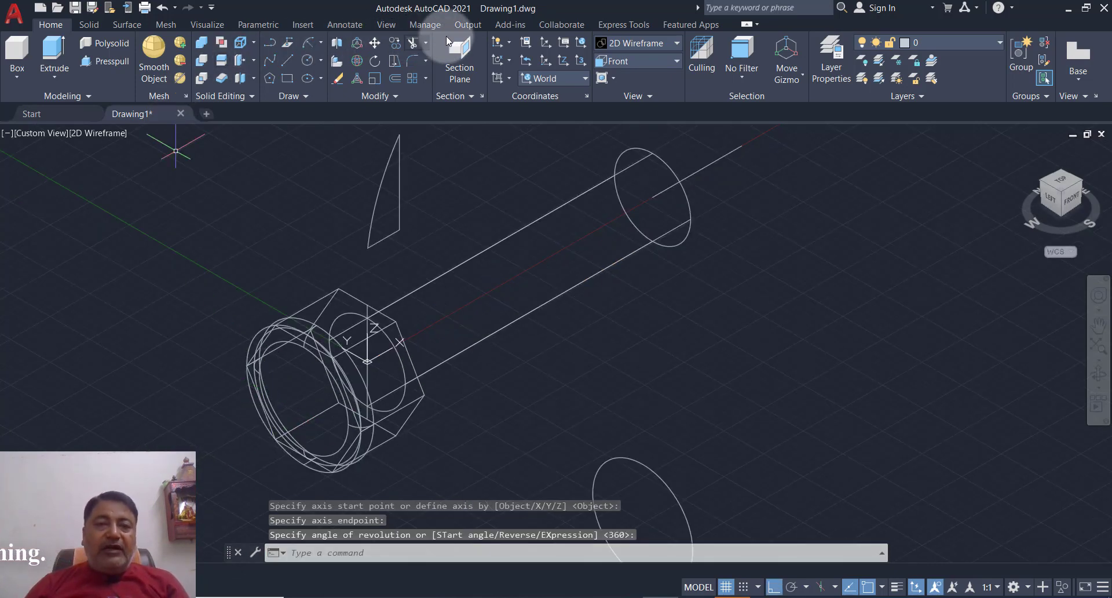
Switch to Realistic style and subtract the revolved ring from the bolt body.
left_click(603, 44)
left_click(808, 68)
type("SUBT")
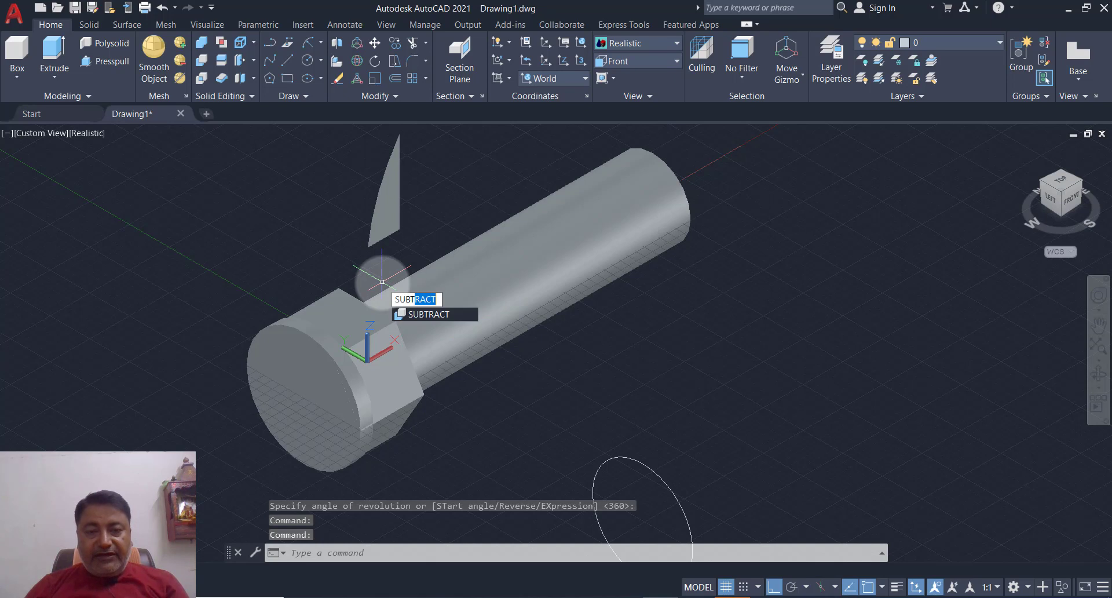
key("Return")
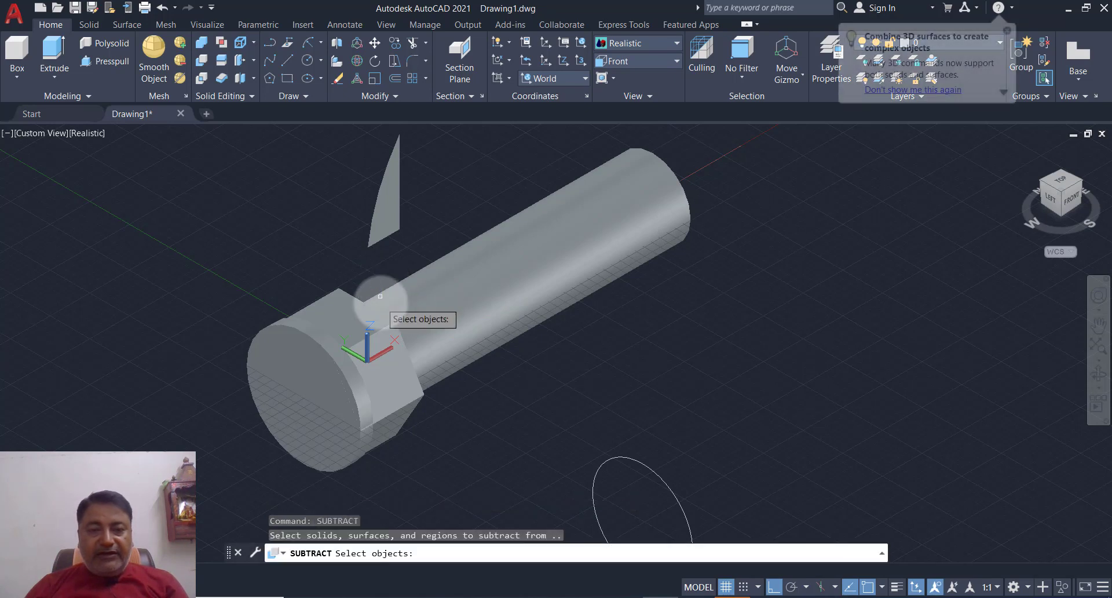
left_click(372, 303)
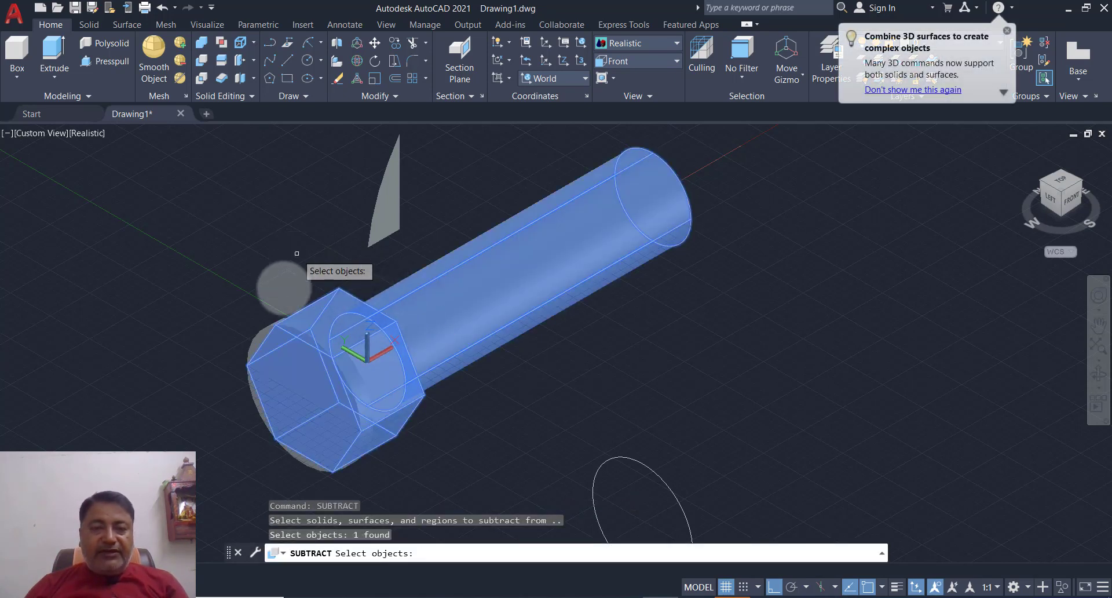
key("Return")
left_click(265, 323)
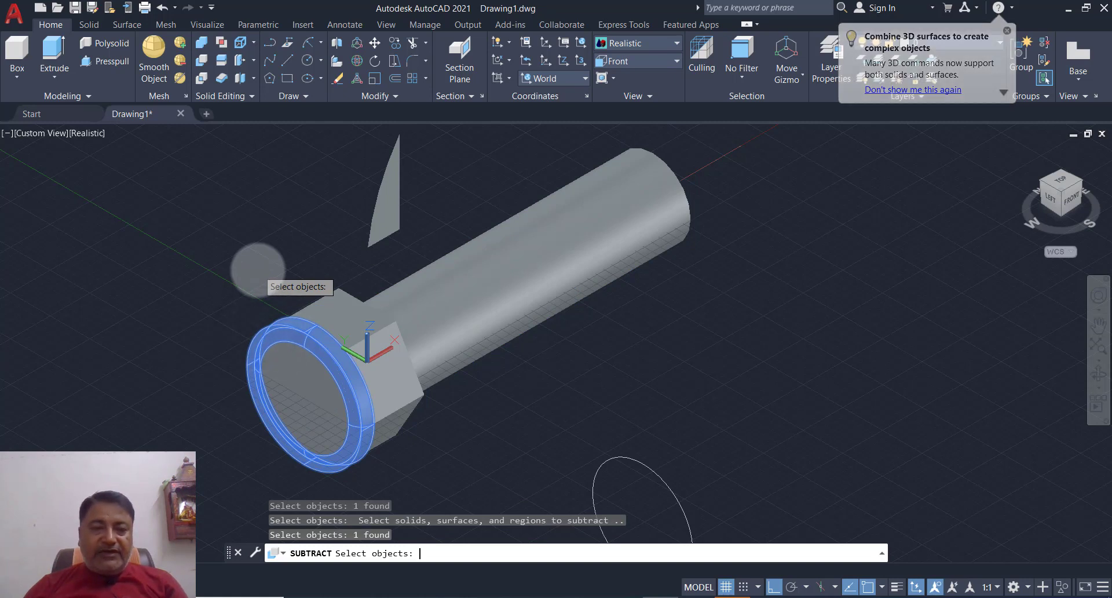
key("Return")
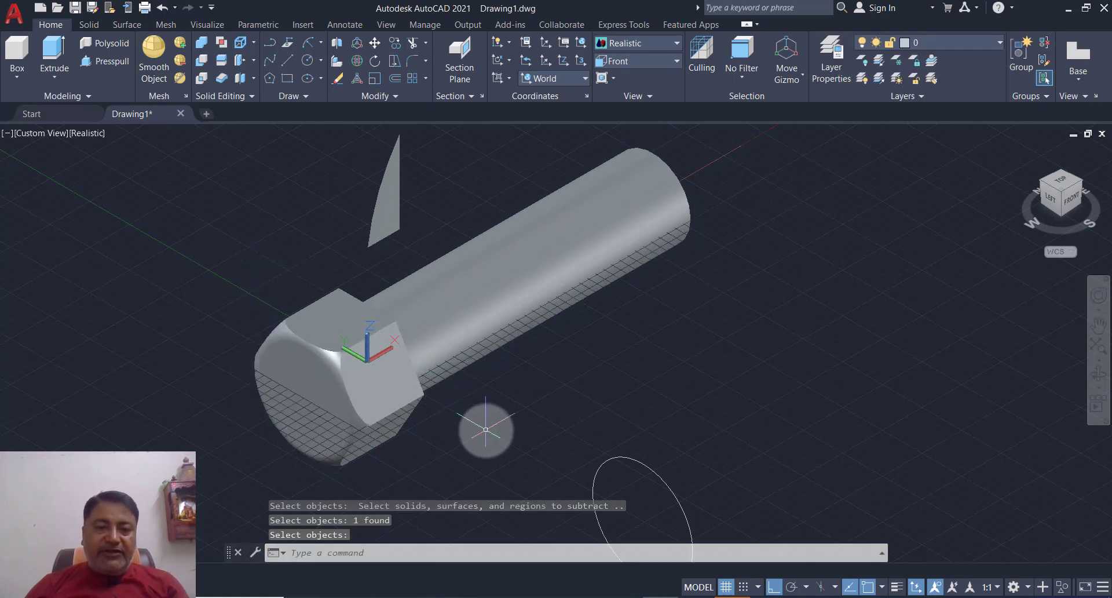
middle_click_drag(598, 374, 673, 346)
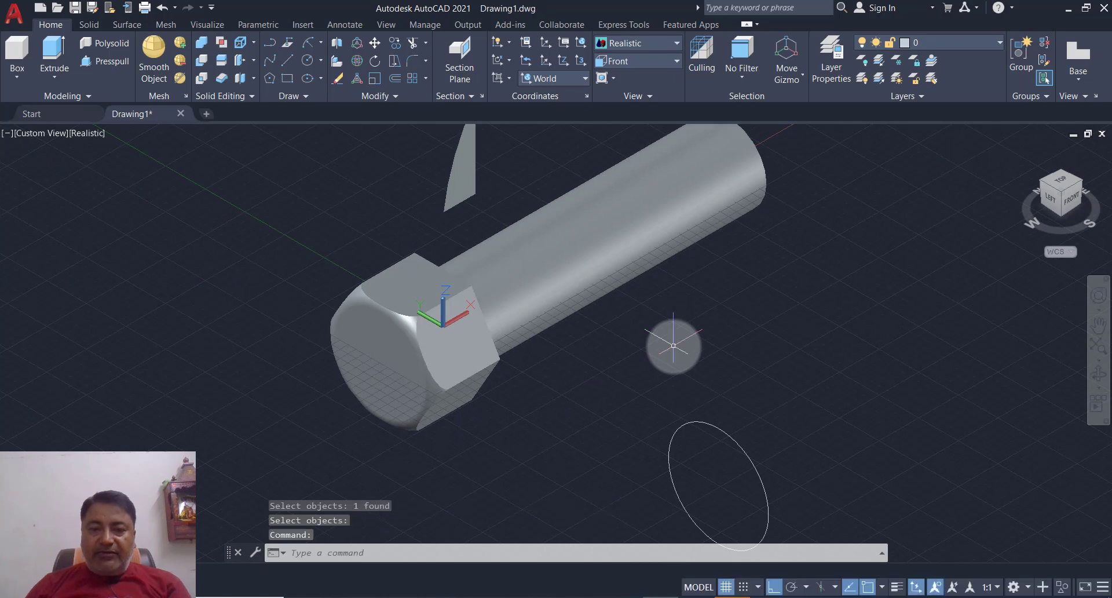
type("M")
Move the loose 31.5-diameter circle by its centre to a spot nearer the bolt head.
key("Return")
left_click(719, 399)
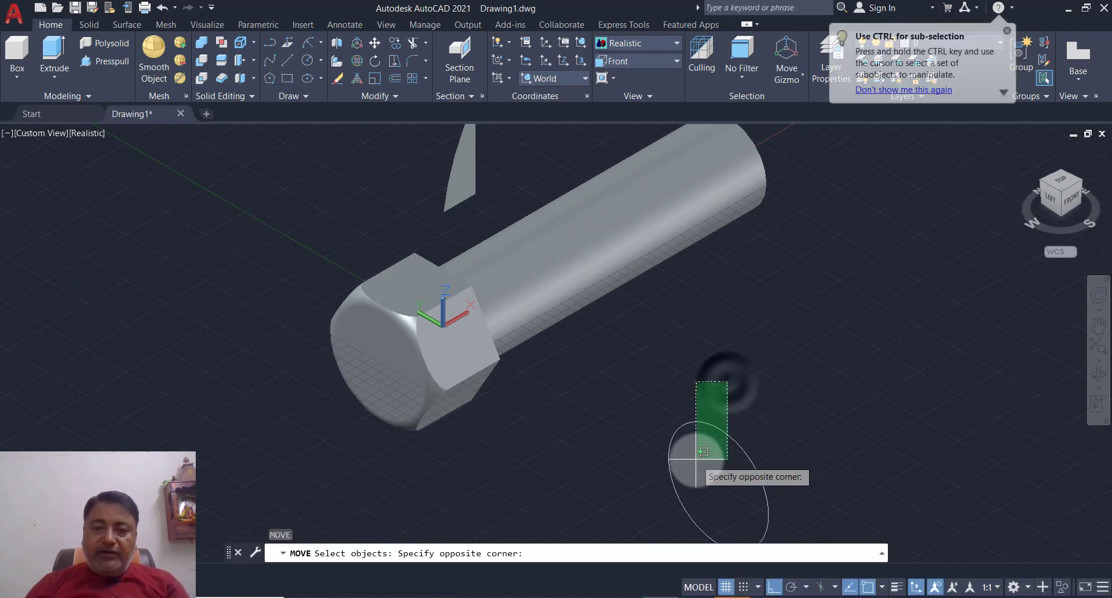
left_click(696, 459)
key("Return")
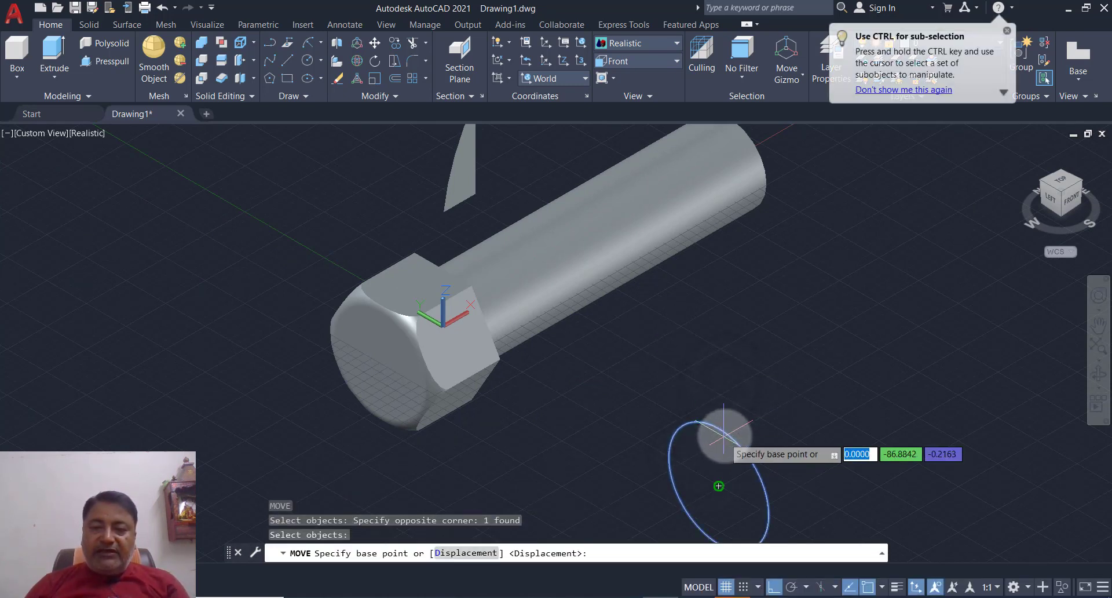
left_click(718, 484)
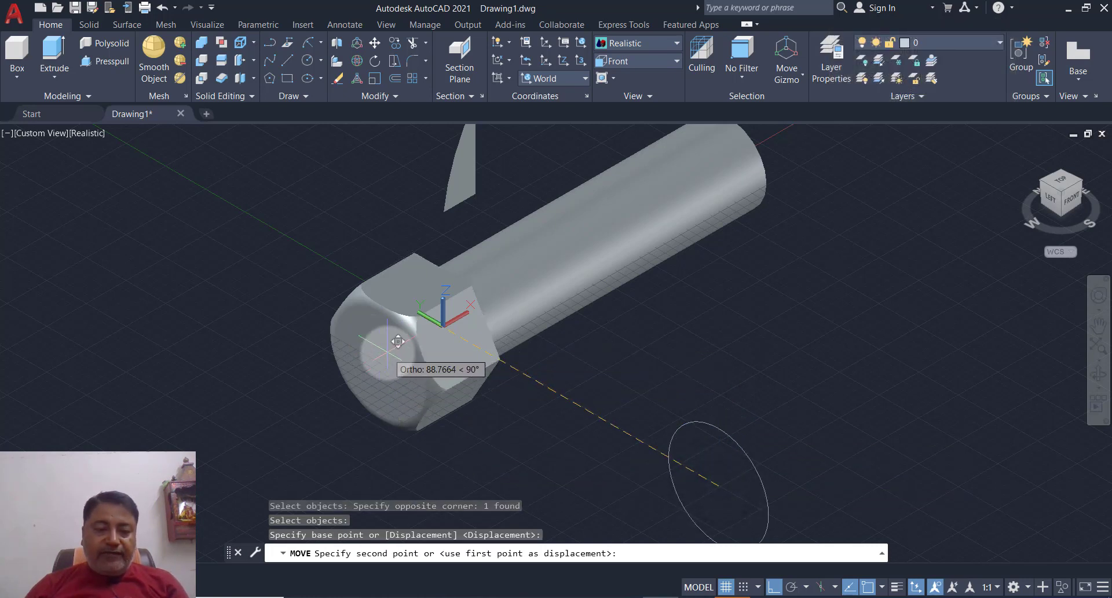
middle_click_drag(398, 341, 417, 324, "shift")
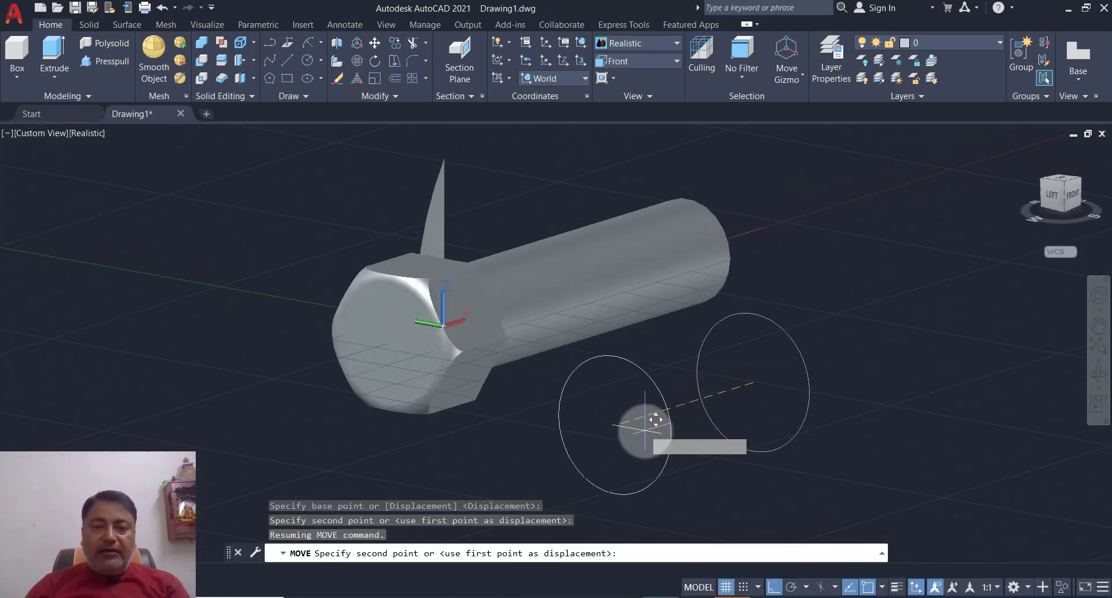
left_click(644, 429)
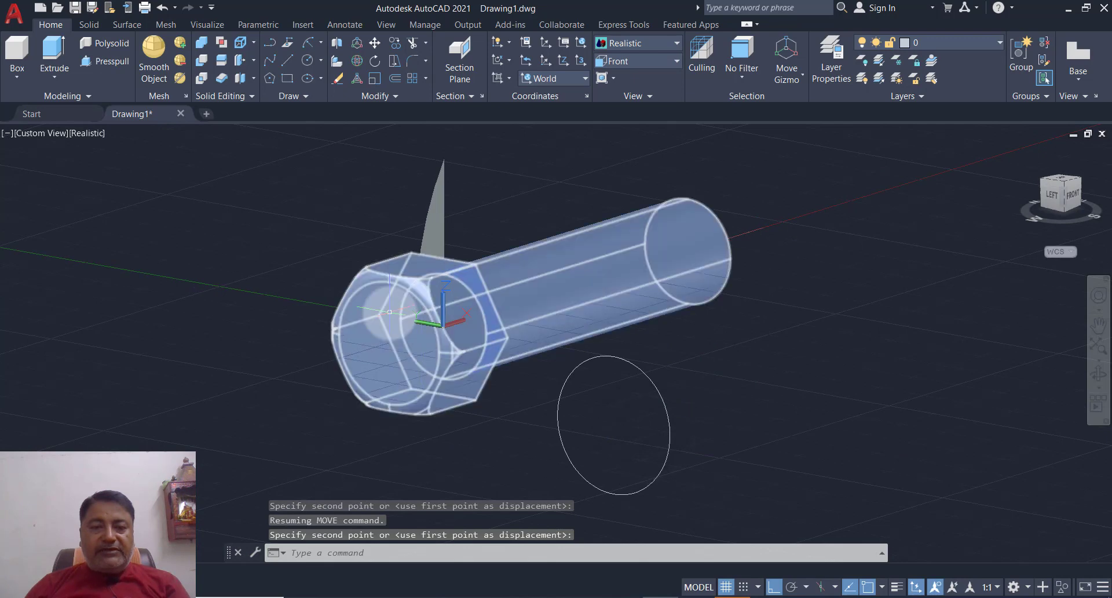
left_click(291, 64)
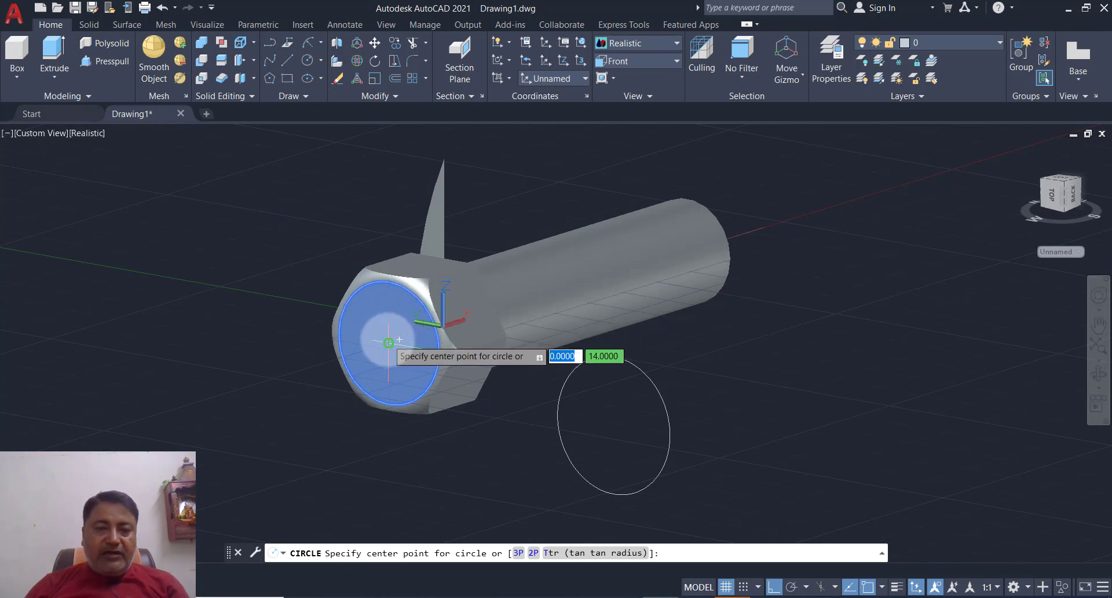
Draw a radius-15.75 circle centred on the hex head's end face.
left_click(388, 342)
type("D")
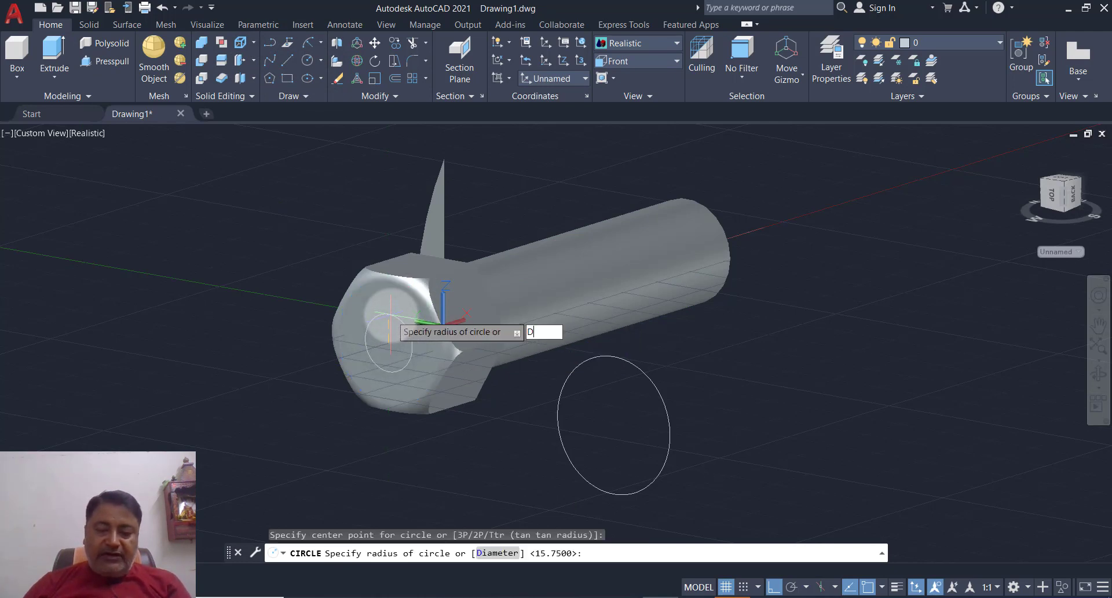
key("Return")
type("31.5")
key("Return")
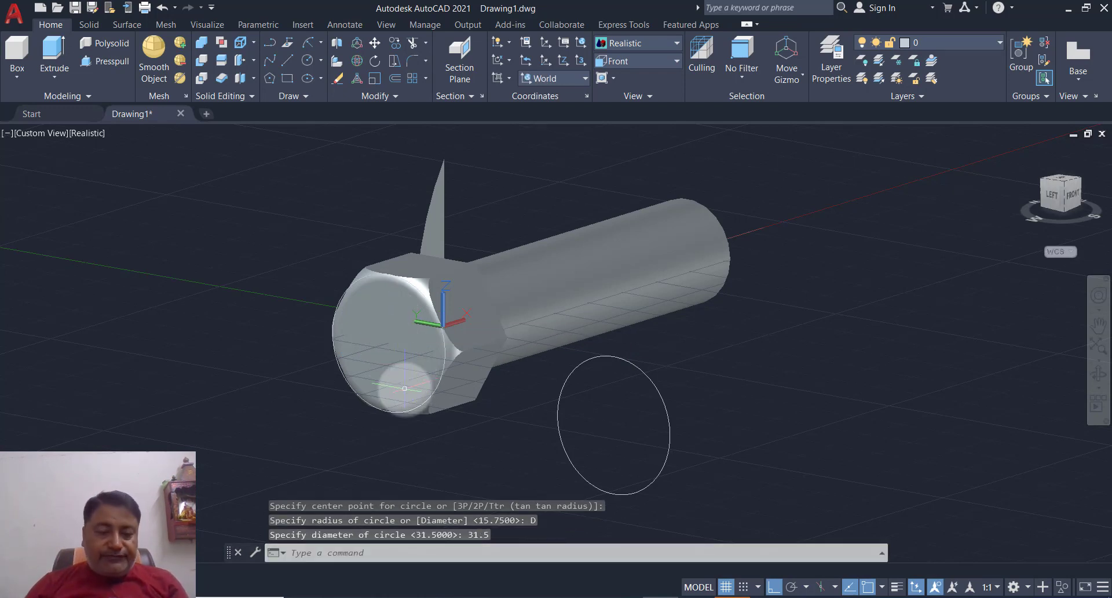
mouse_move(404, 387)
middle_mouse_down("shift")
mouse_move(593, 404)
mouse_move(389, 398)
mouse_move(407, 409)
middle_mouse_up("shift")
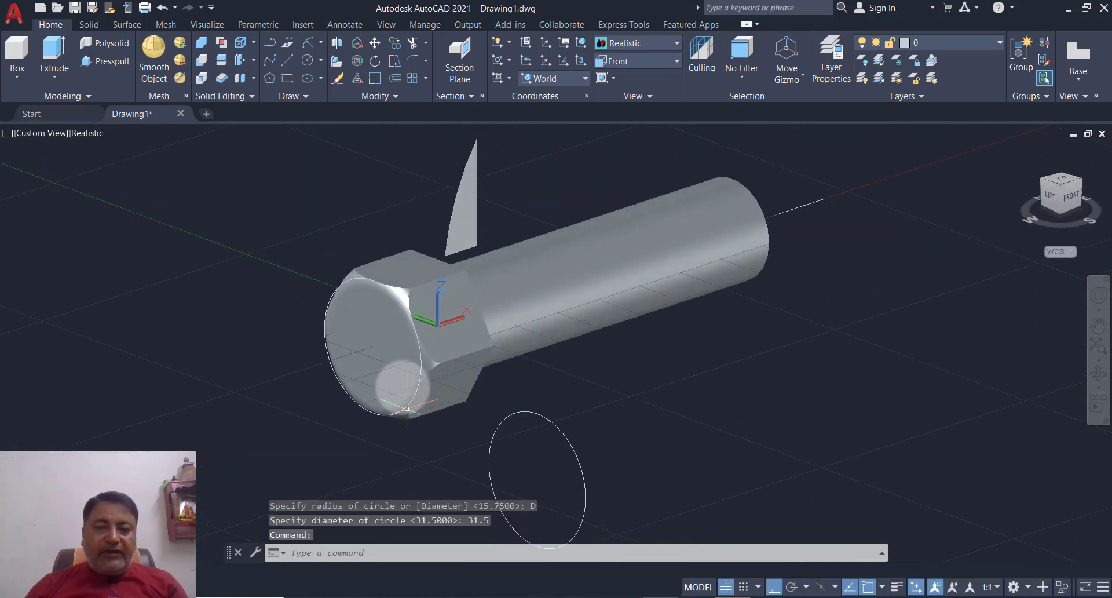
key("ctrl+z")
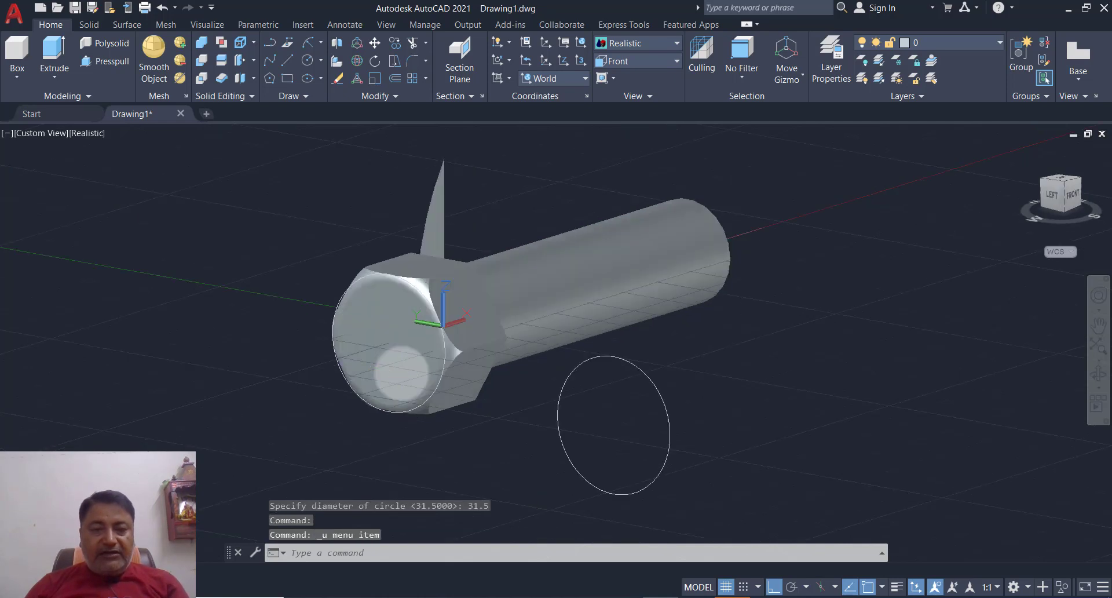
key("ctrl+z")
key("ctrl+z")
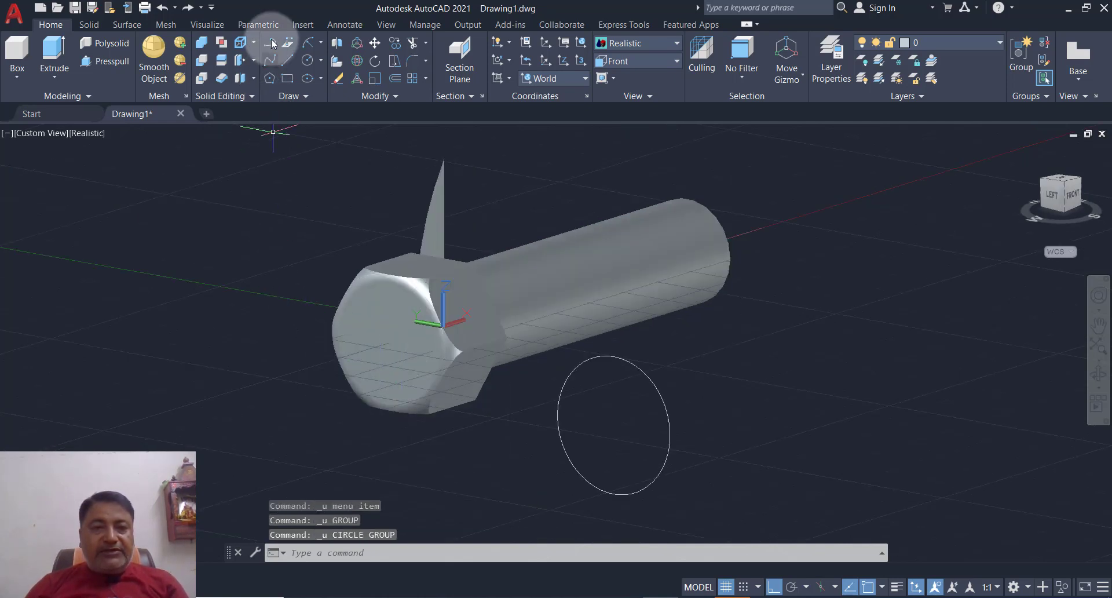
left_click(308, 60)
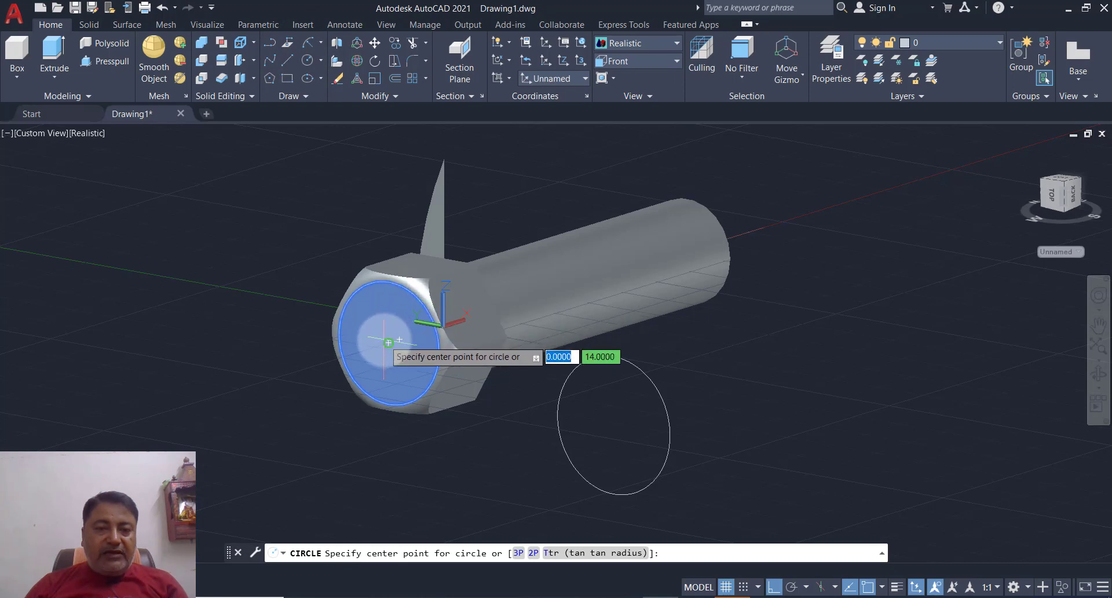
left_click(388, 342)
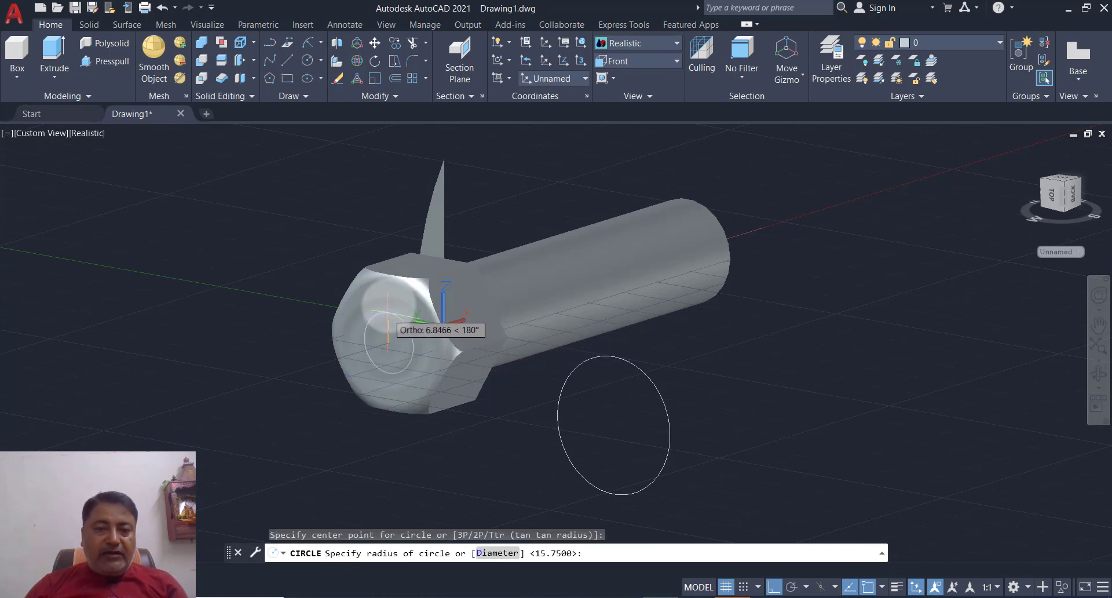
scroll(380, 316, "up", 2)
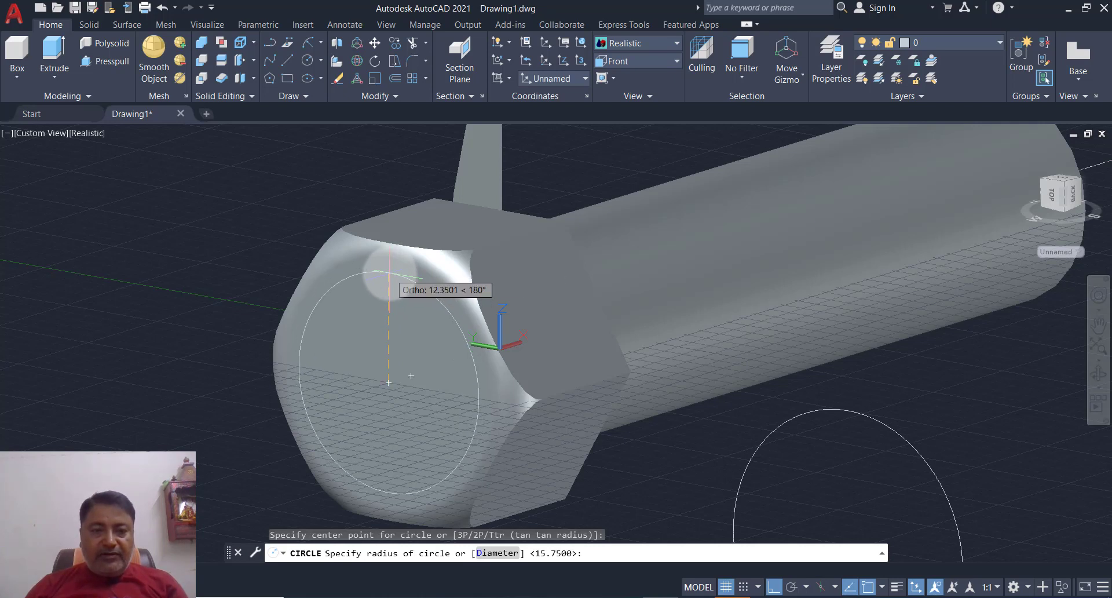
left_click(388, 271)
Erase the loose circle lying beside the bolt.
left_click(982, 414)
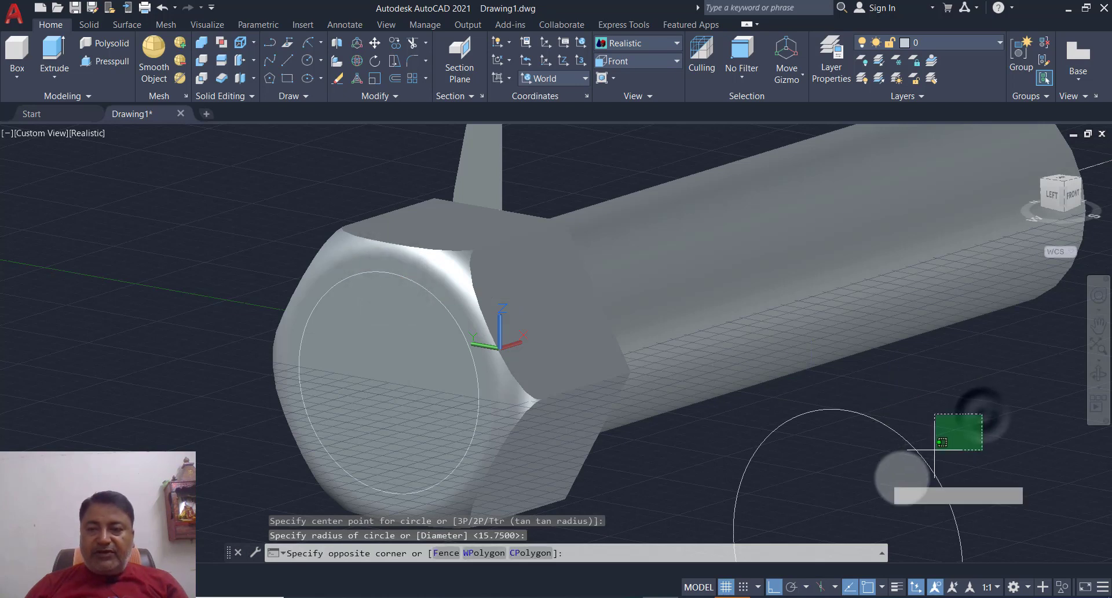
left_click(942, 442)
type("e")
key("Return")
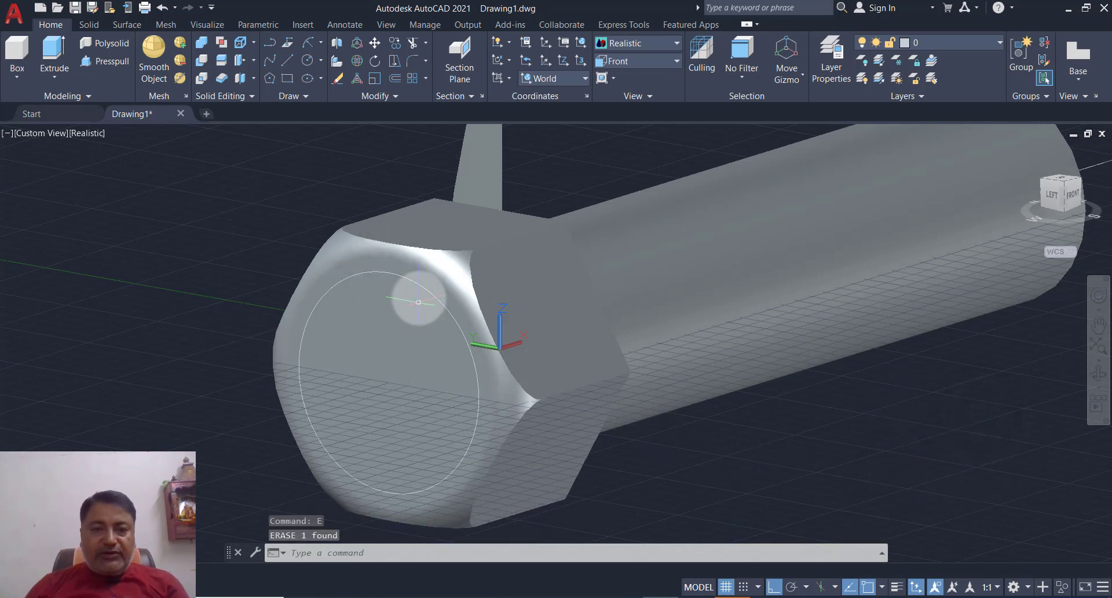
Press-pull the circle on the hex head's end face 4 units into the bolt.
left_click(96, 64)
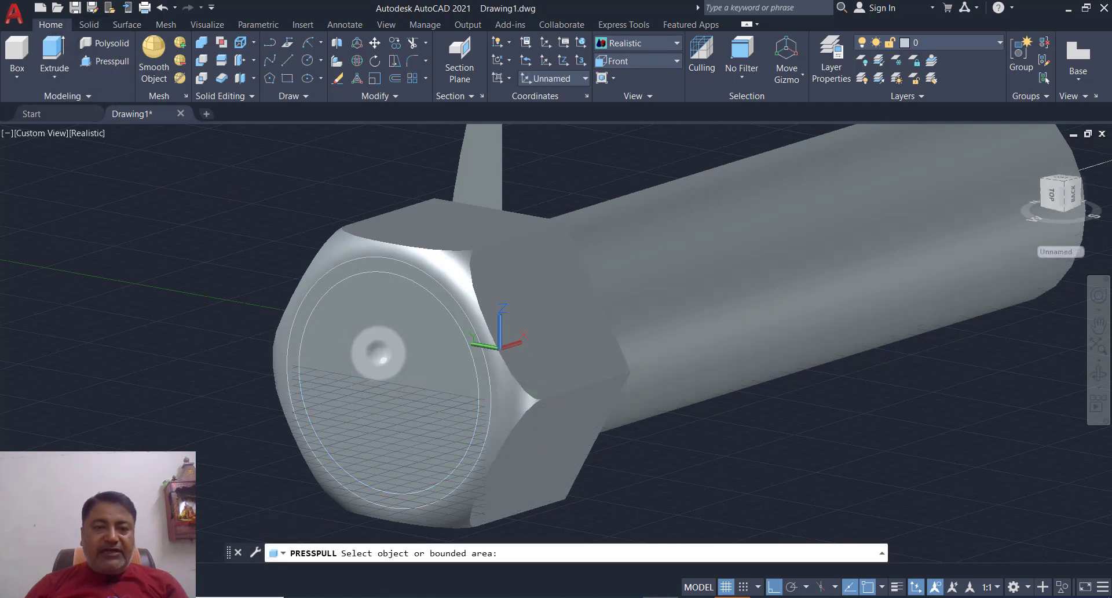
left_click(388, 382)
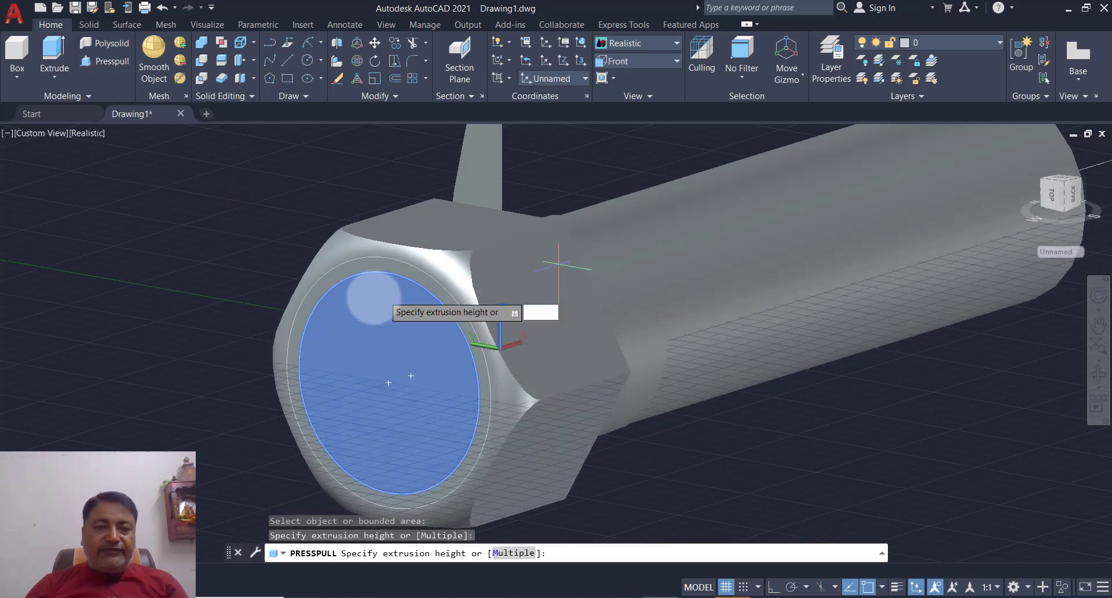
scroll(368, 310, "down", 4)
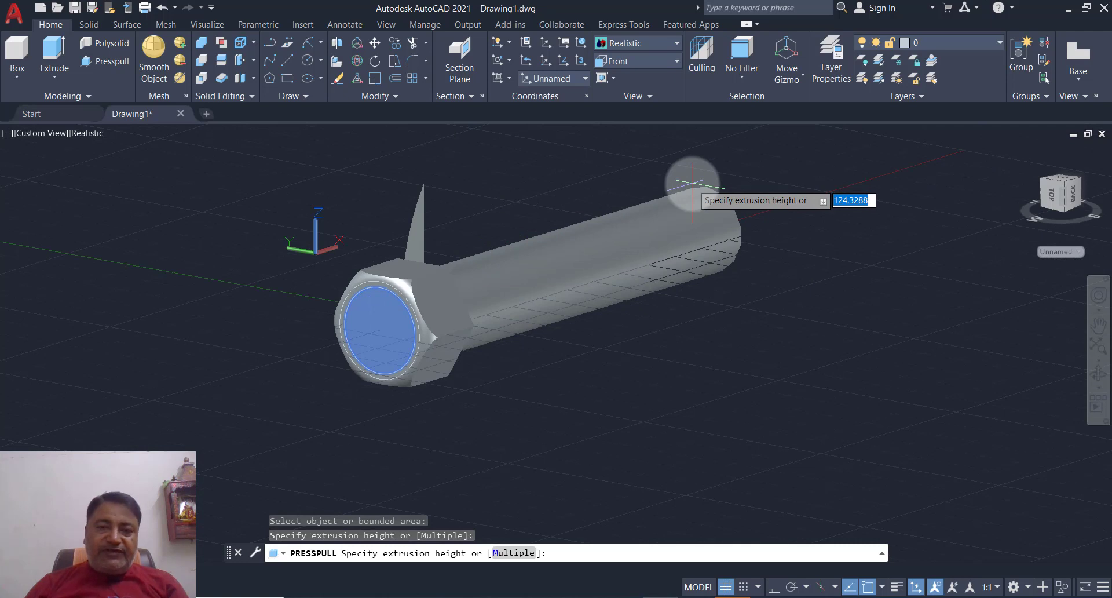
type("4")
key("Return")
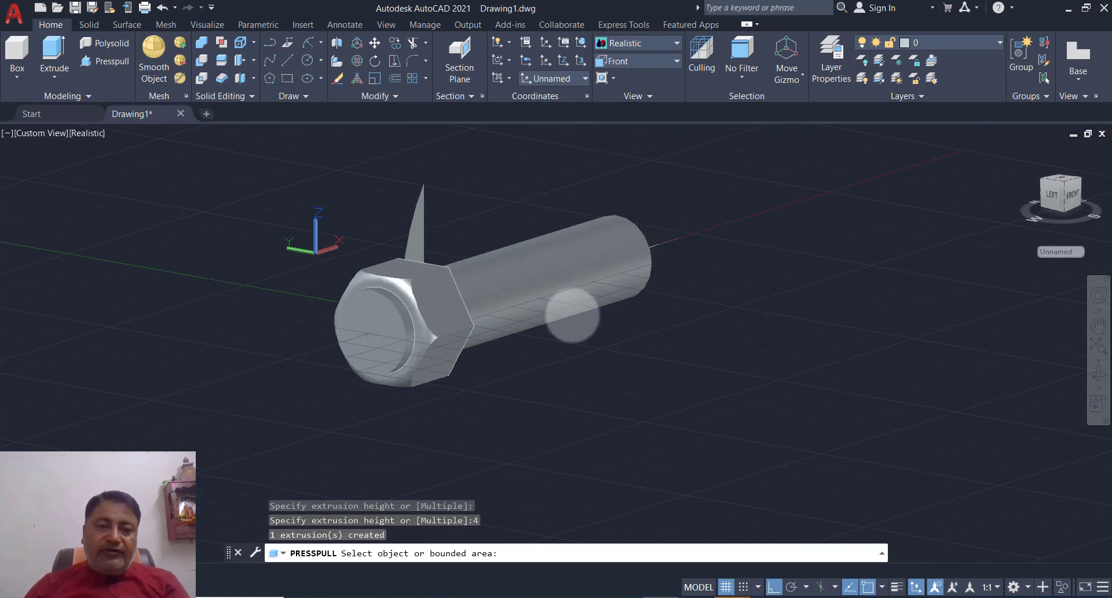
key("Escape")
scroll(433, 338, "up", 3)
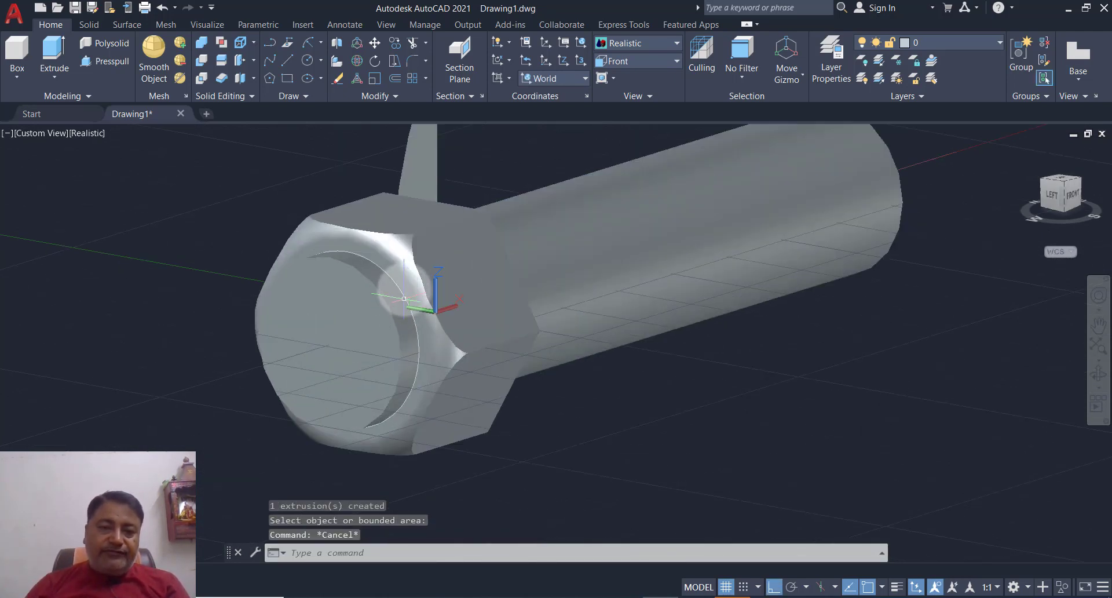
After orbiting, undo the recess and press-pull the head's end circle −4 again.
left_click(404, 299)
middle_click_drag(364, 355, 432, 356, "shift")
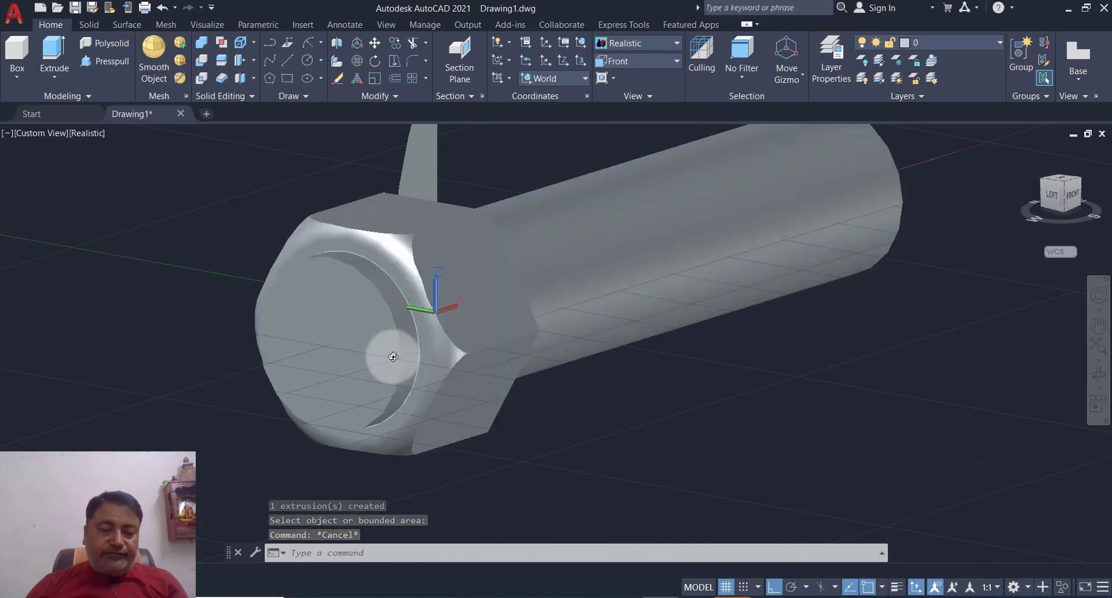
mouse_move(456, 362)
middle_mouse_down("shift")
mouse_move(554, 359)
mouse_move(410, 352)
mouse_move(366, 376)
middle_mouse_up("shift")
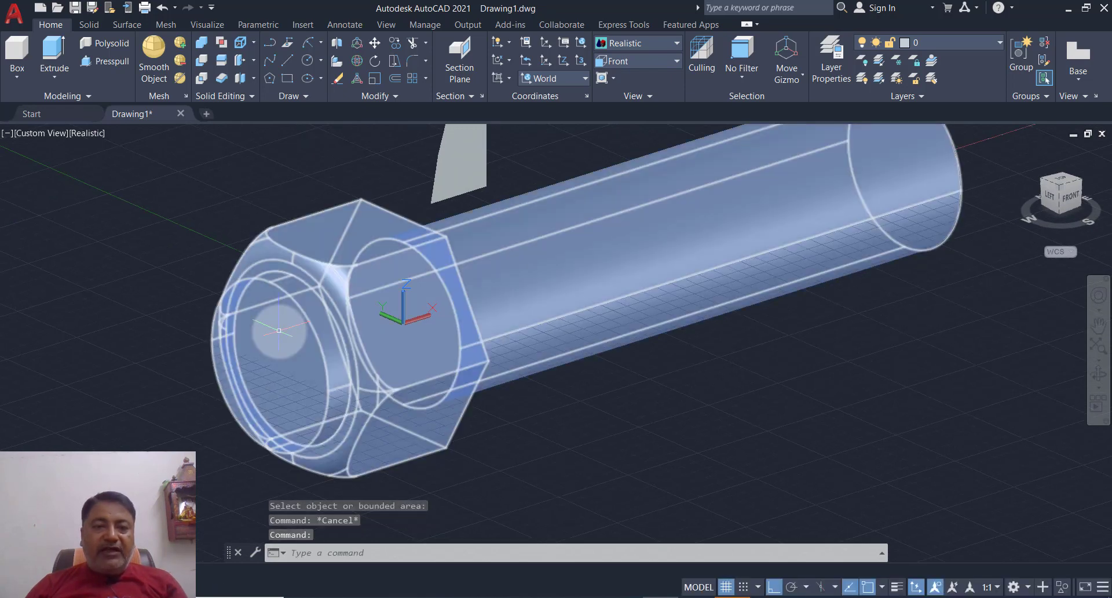
key("ctrl+z")
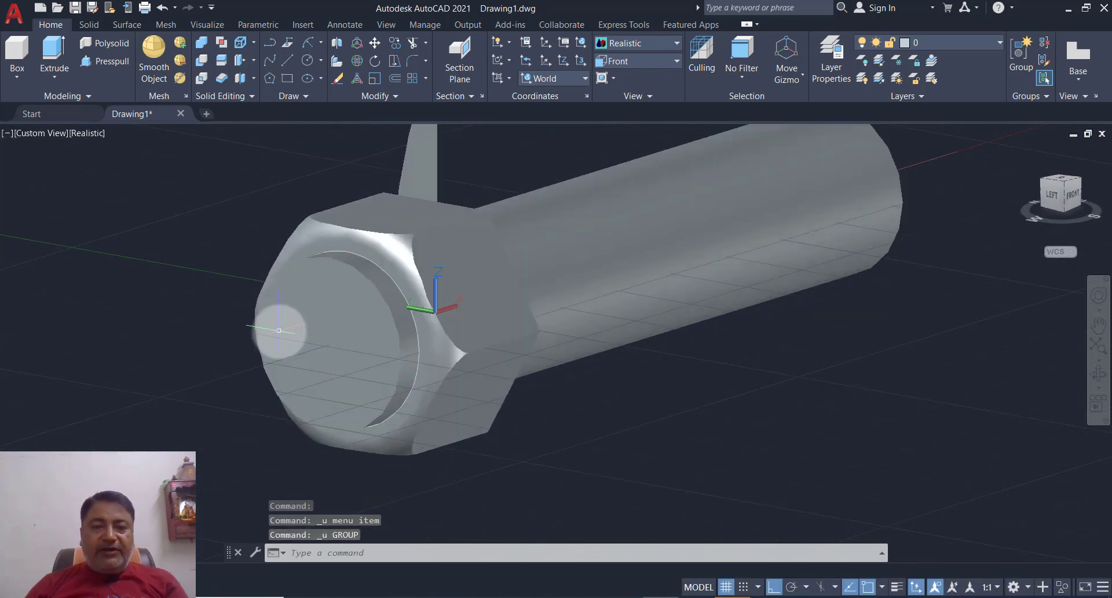
key("ctrl+z")
key("ctrl+z")
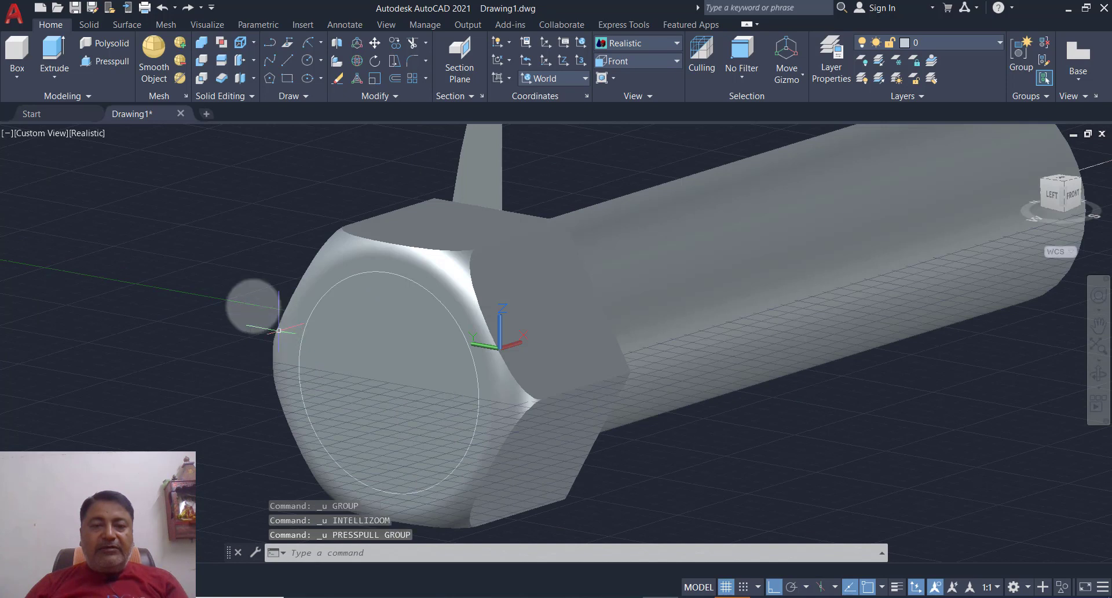
left_click(110, 61)
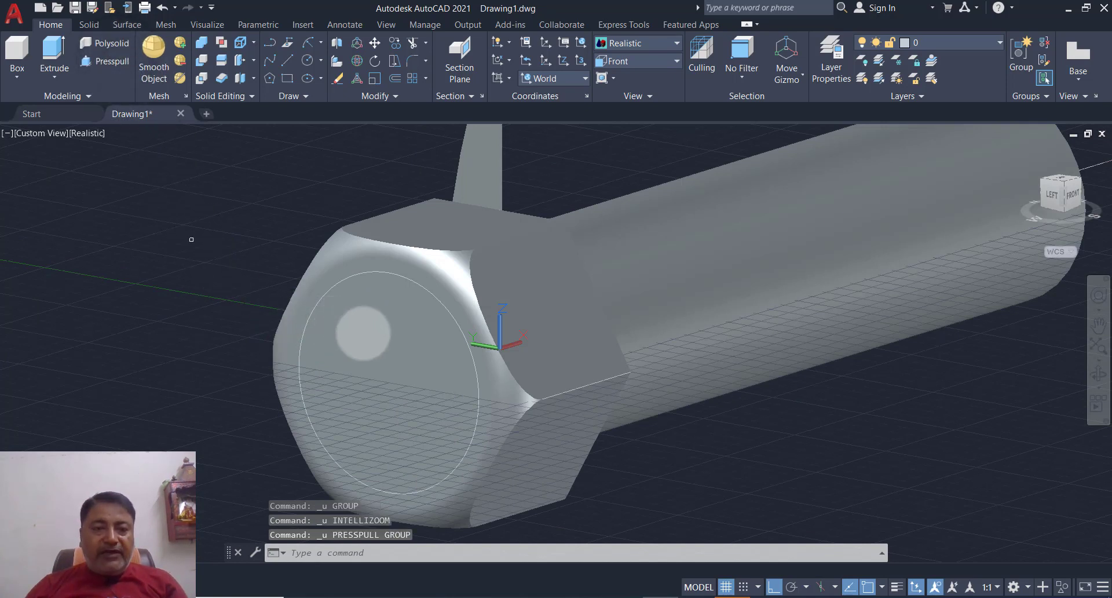
left_click(371, 332)
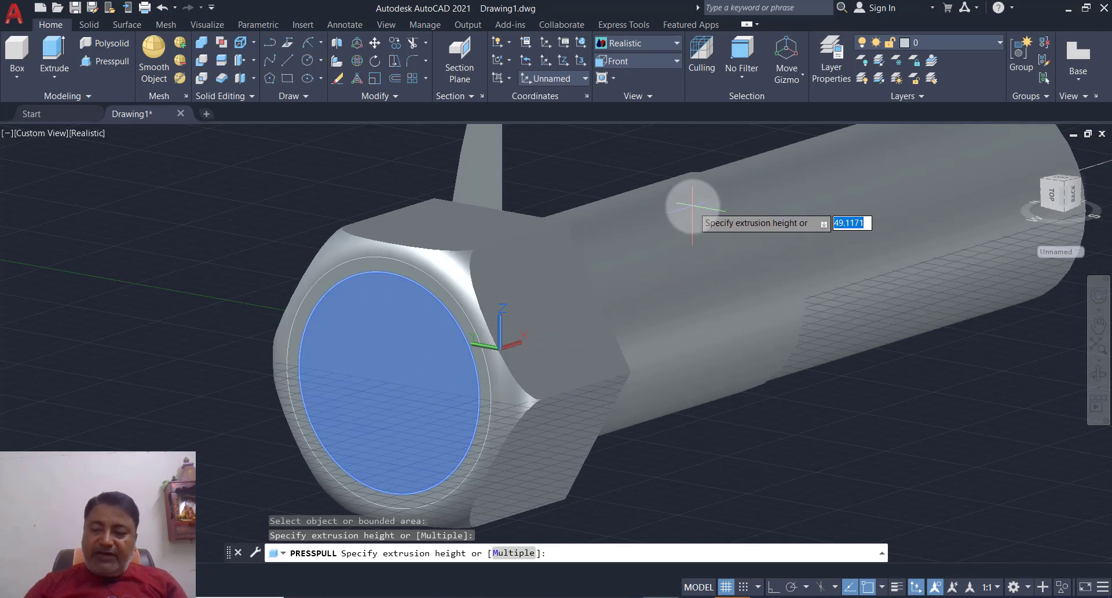
type("-4")
key("Return")
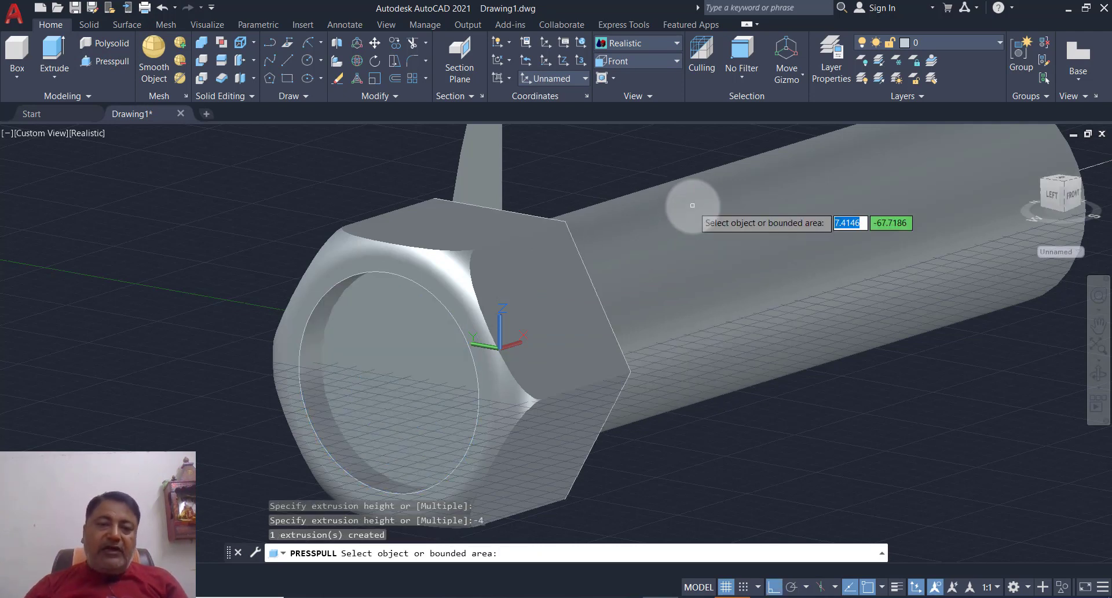
key("Escape")
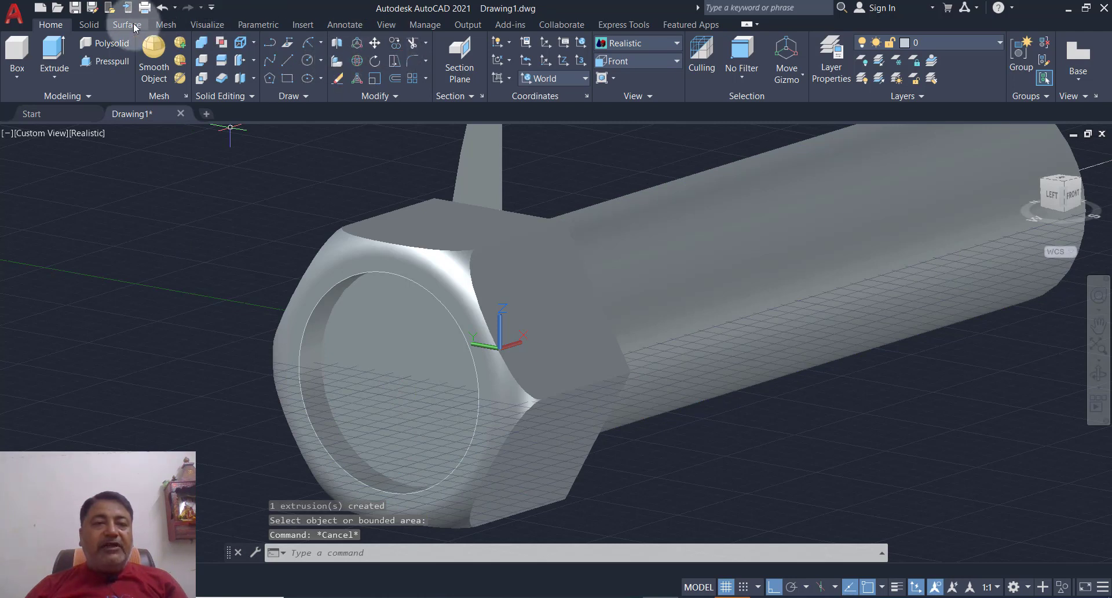
Fillet the recessed circle edge and the shank-to-head joint edge with radius 1.
left_click(93, 29)
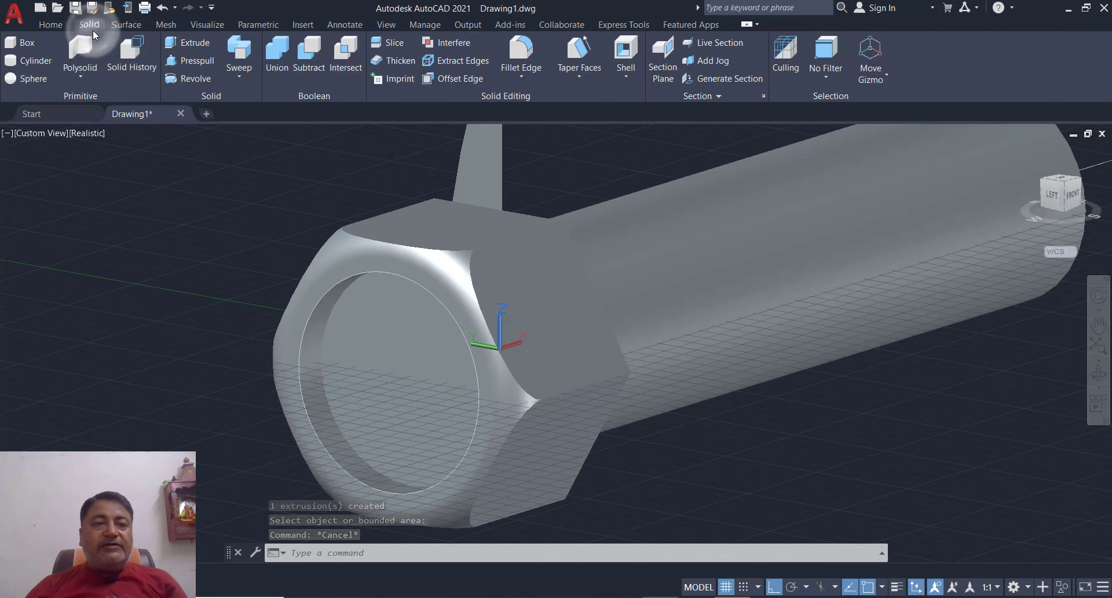
left_click(522, 78)
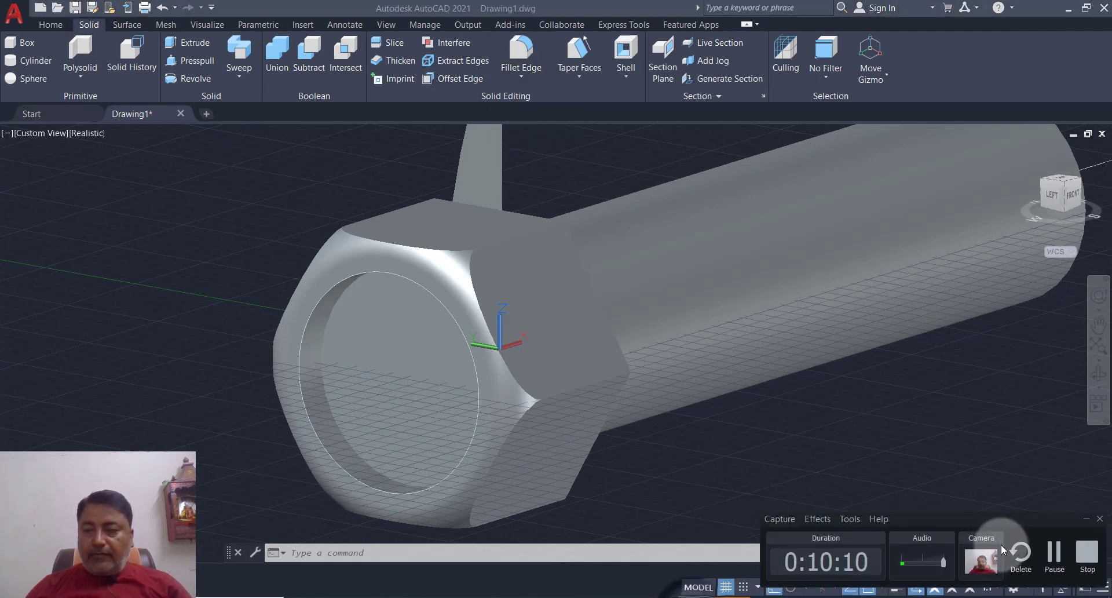
left_click(1046, 551)
scroll(418, 363, "down", 3)
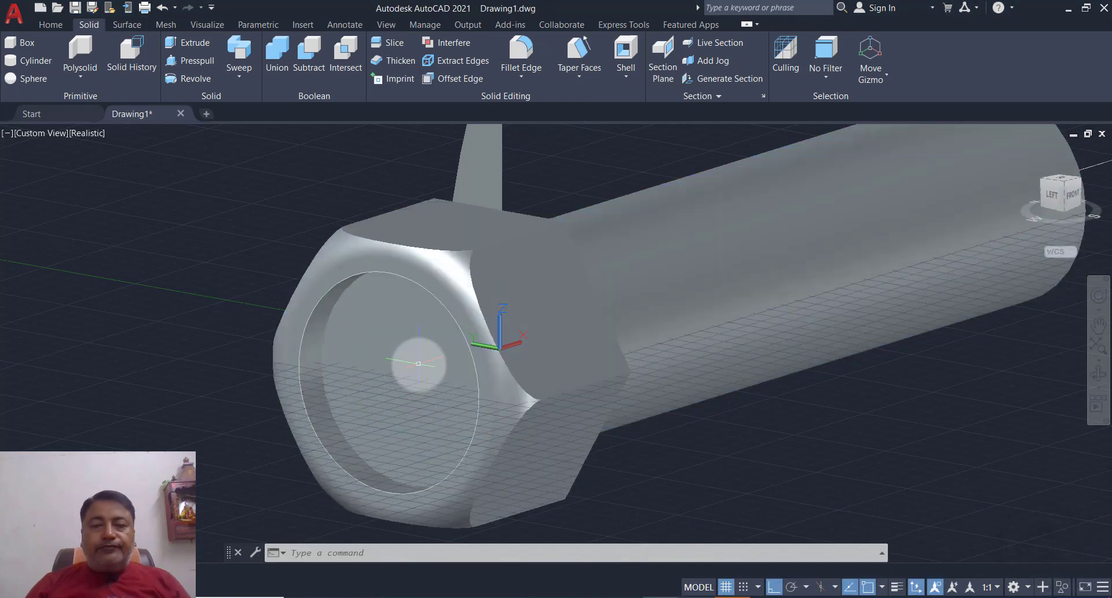
left_click(521, 51)
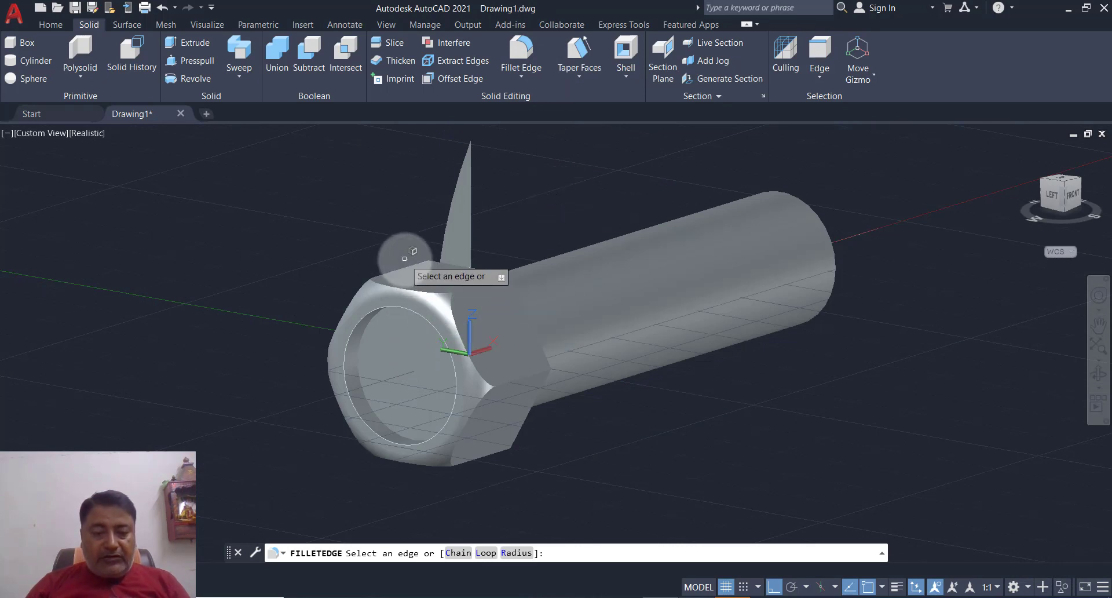
type("R")
key("Return")
key("Return")
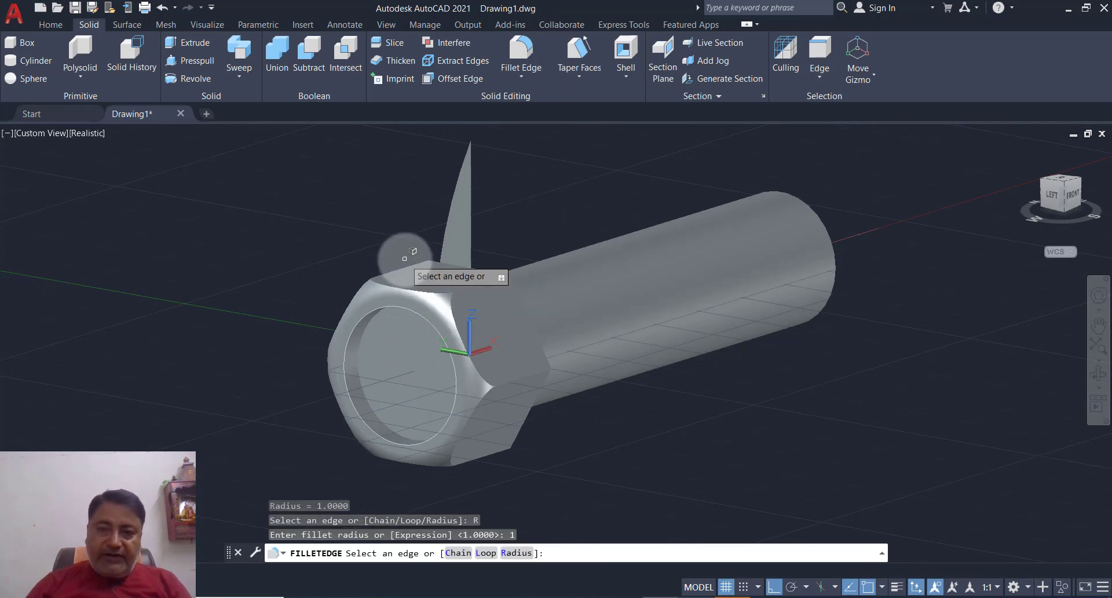
left_click(360, 335)
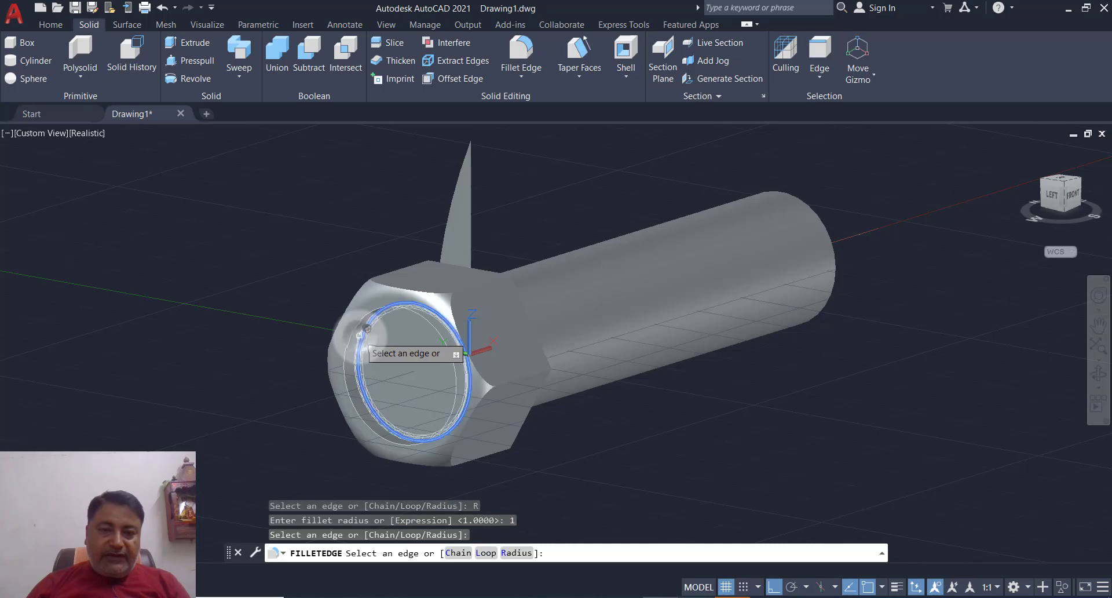
mouse_move(559, 449)
middle_mouse_down("shift")
mouse_move(372, 383)
mouse_move(368, 365)
middle_mouse_up("shift")
left_click(368, 365)
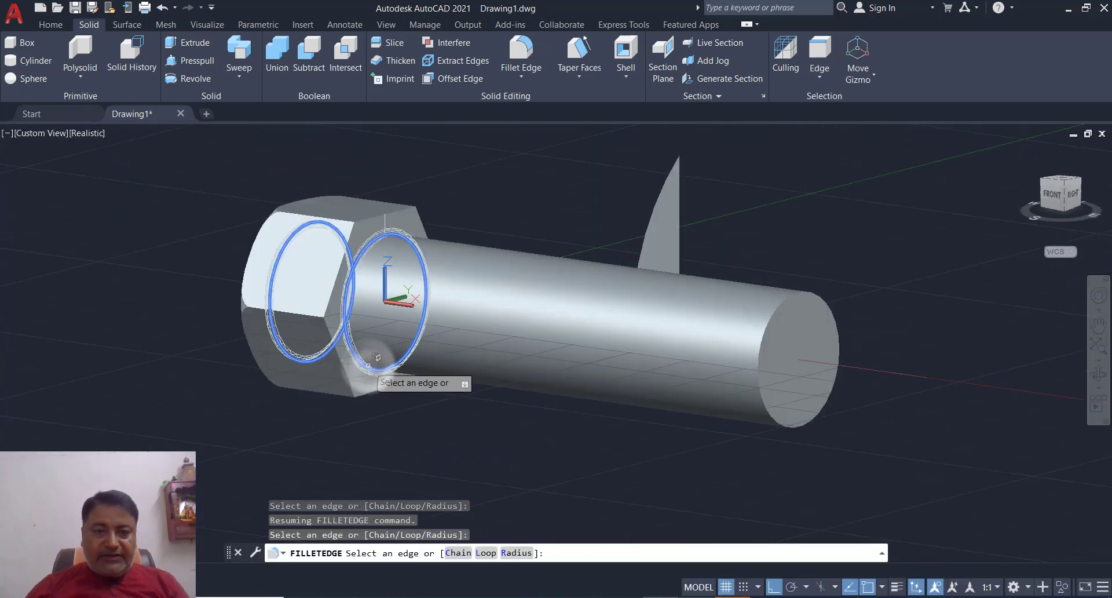
key("Return")
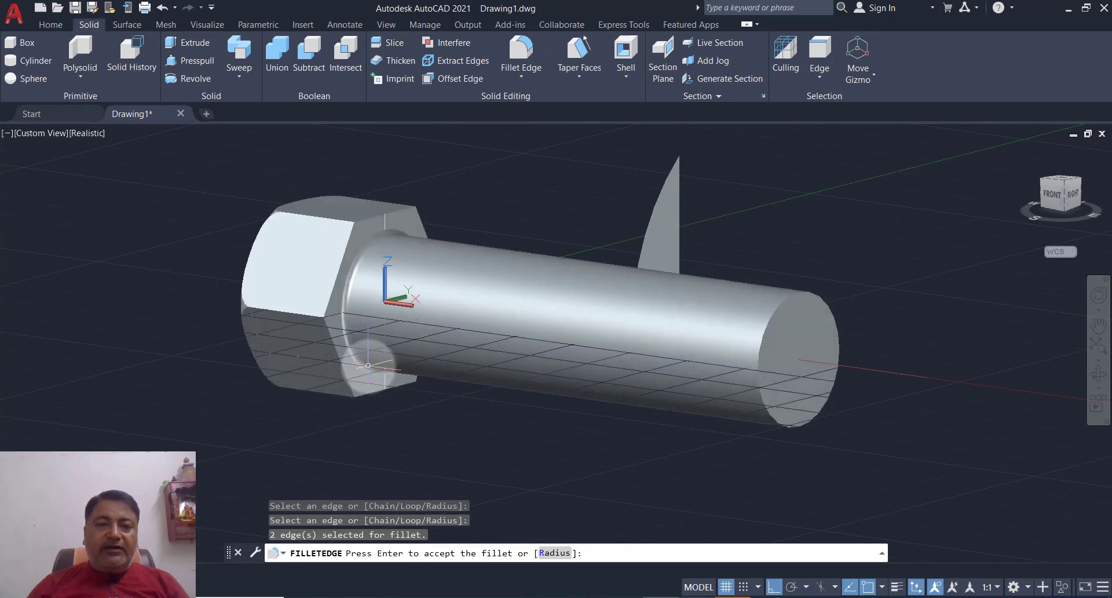
key("Return")
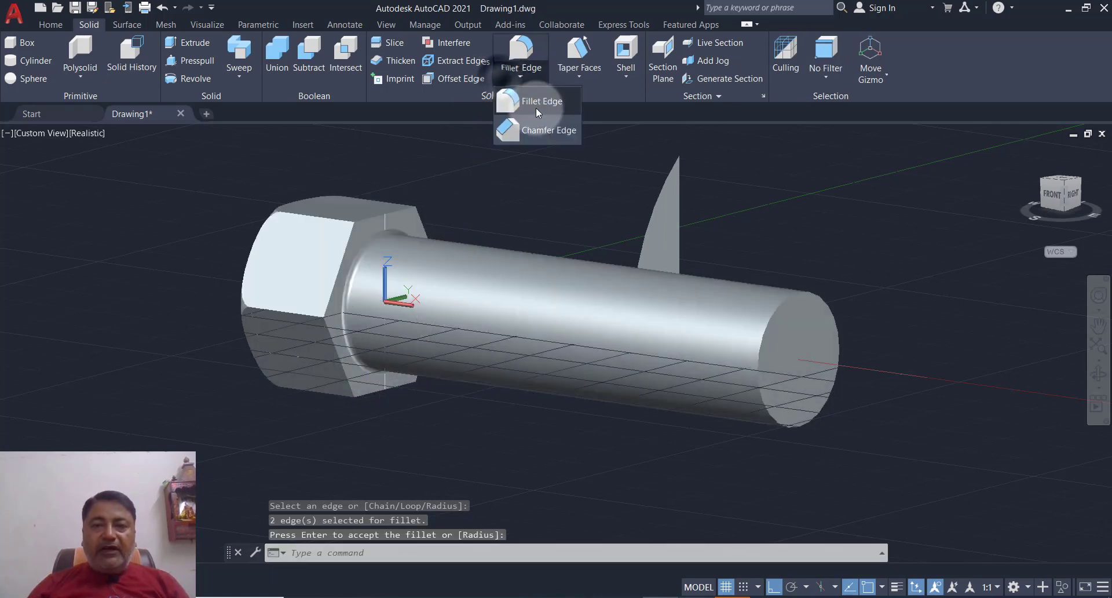
Apply a 2 × 2 chamfer to the circular edge at the shank's free end.
left_click(538, 131)
type("D")
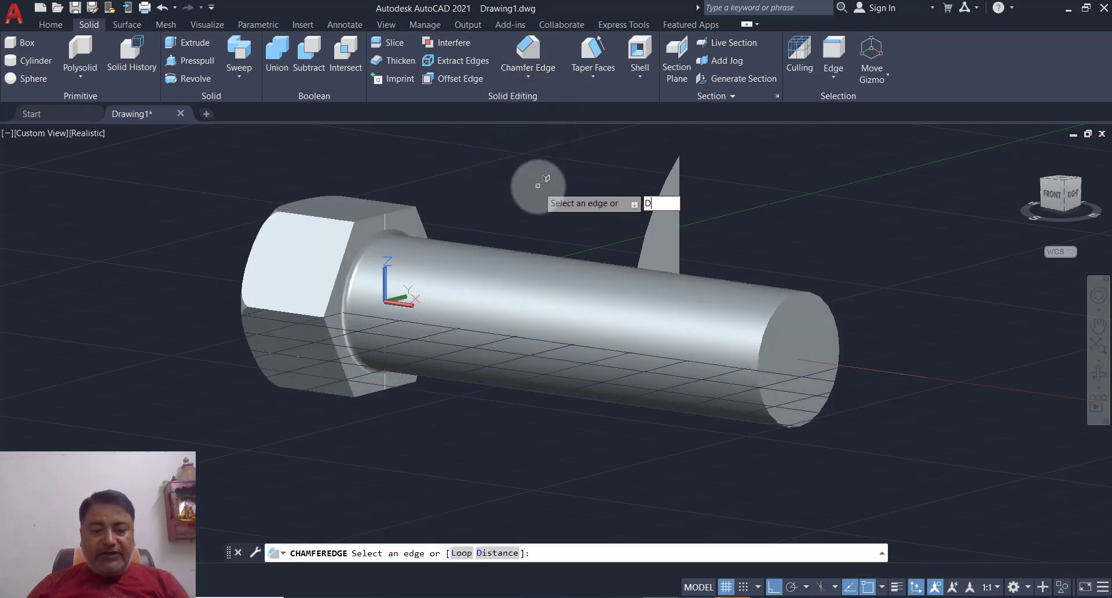
key("Return")
key("Return")
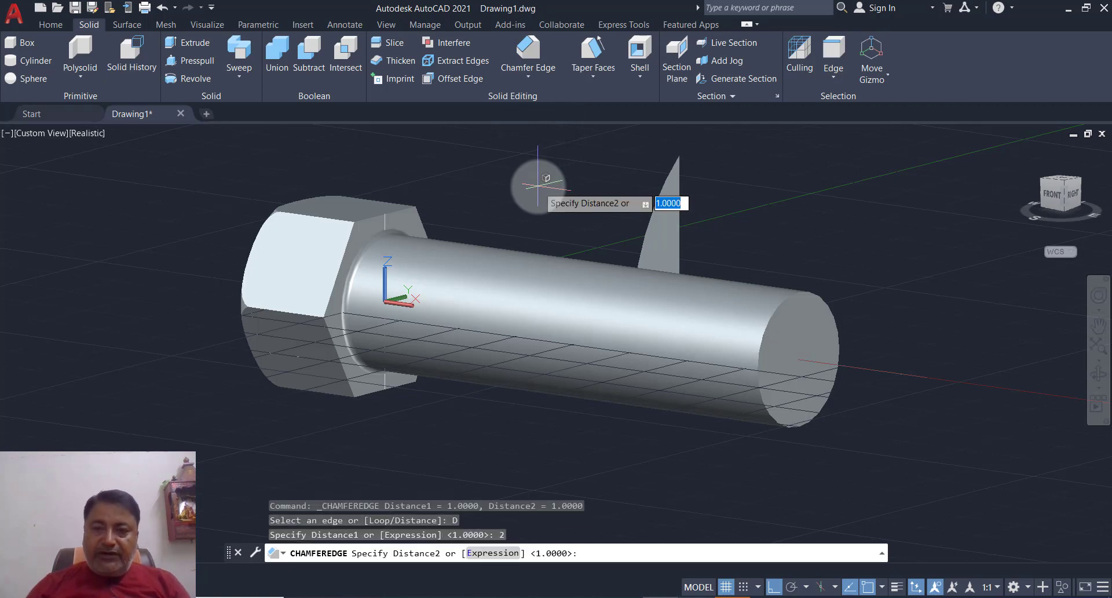
type("2")
key("Return")
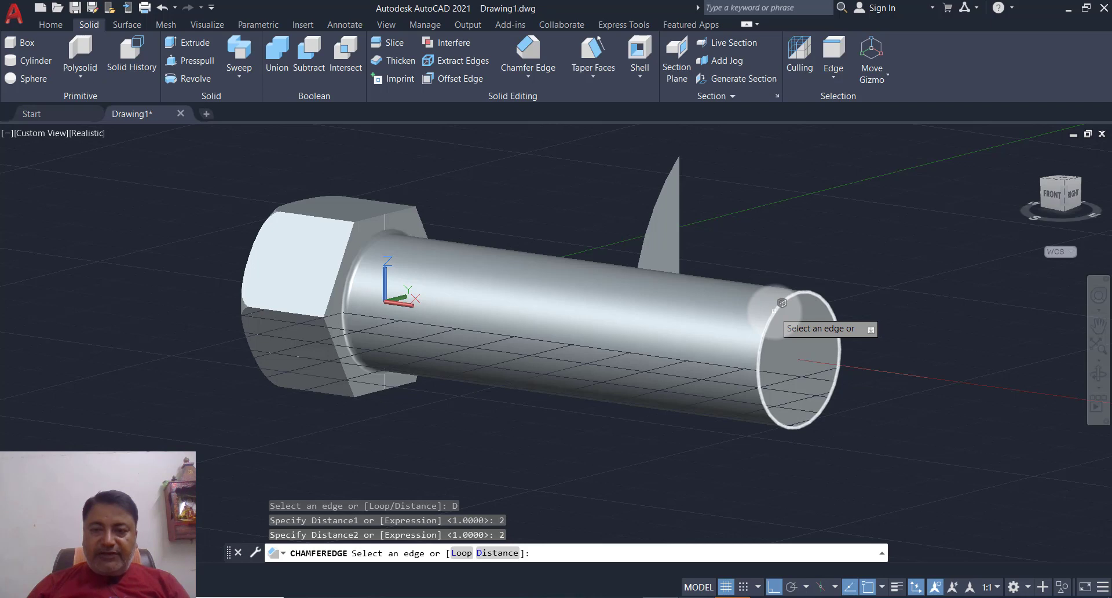
left_click(774, 310)
key("Return")
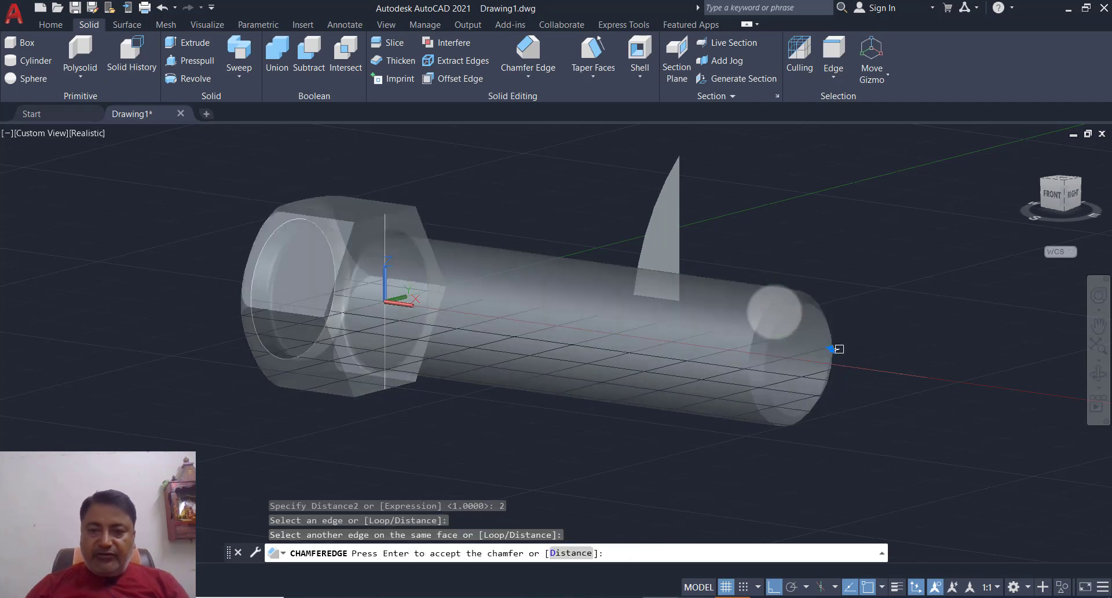
key("Return")
key("Escape")
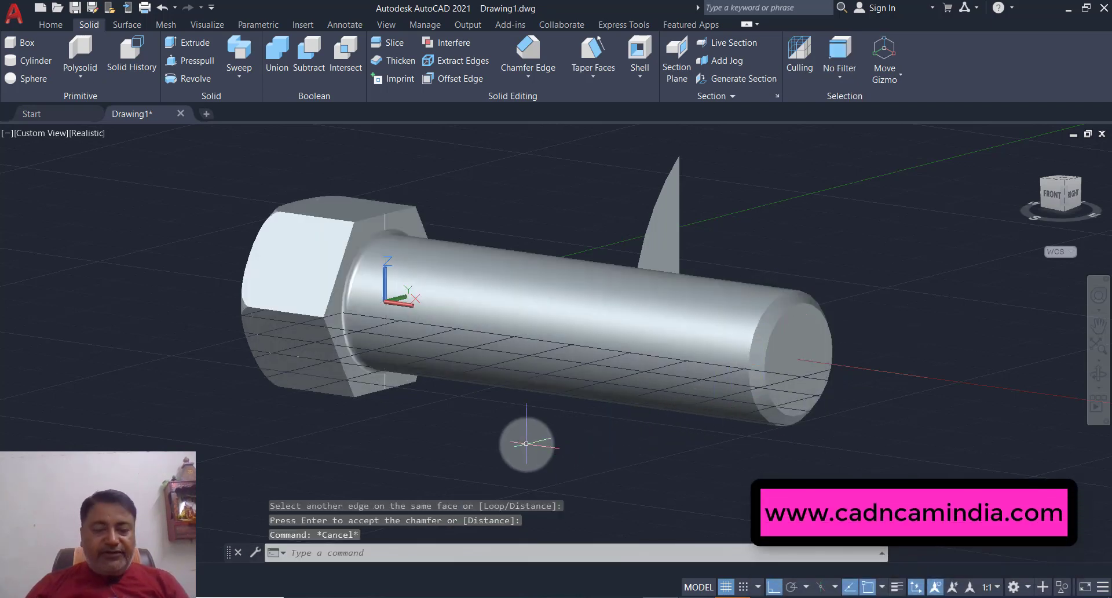
middle_click_drag(522, 442, 559, 455, "shift")
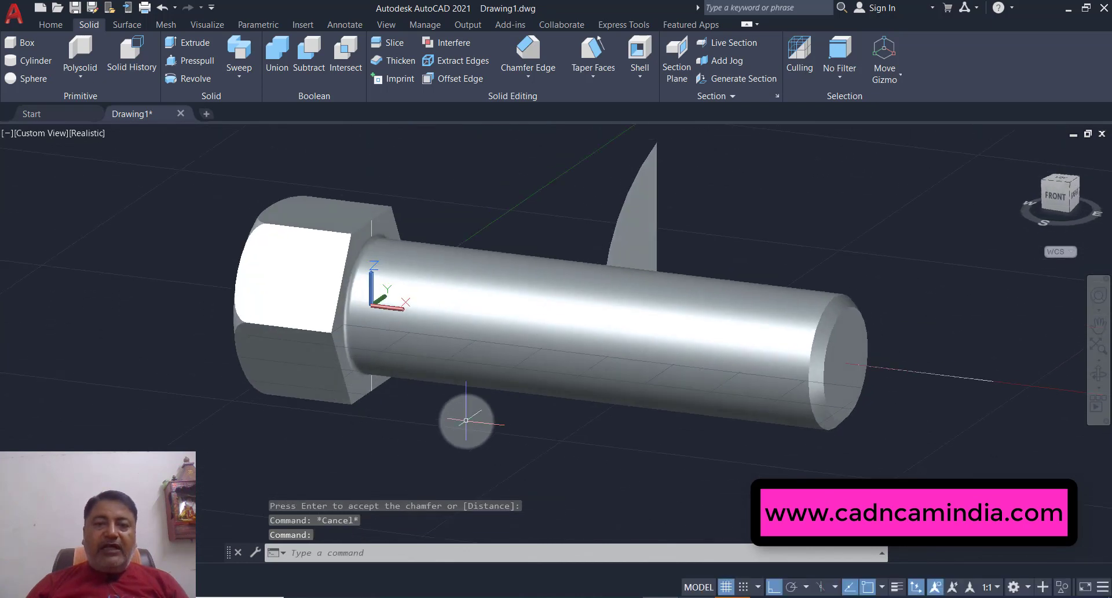
middle_click_drag(471, 417, 540, 323, "shift")
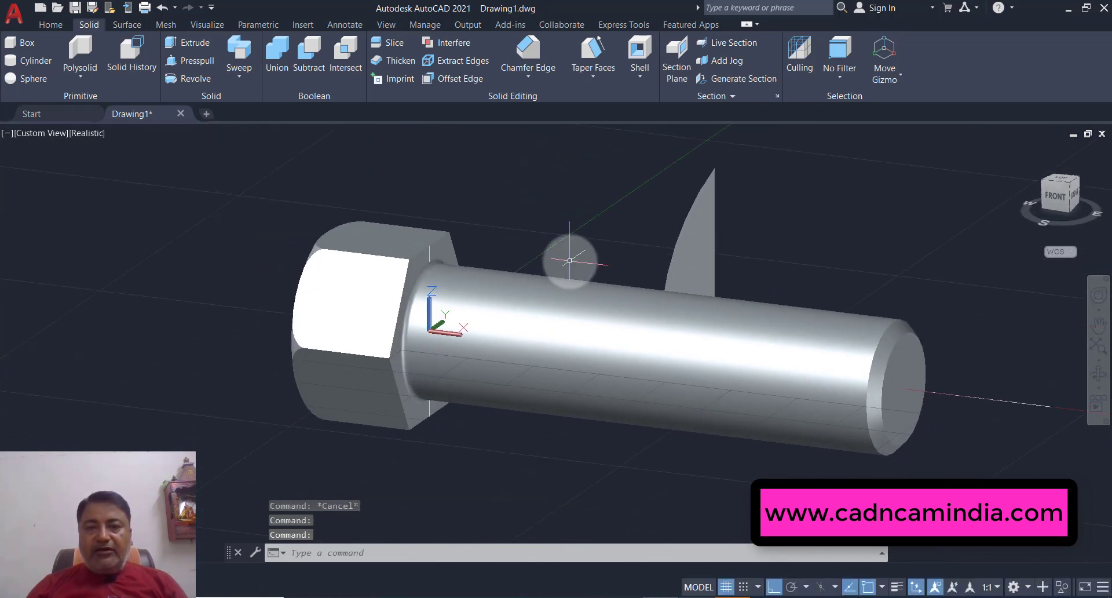
Move the upright profile sheet from its bottom point to the shank-head edge centre.
type("m")
key("Return")
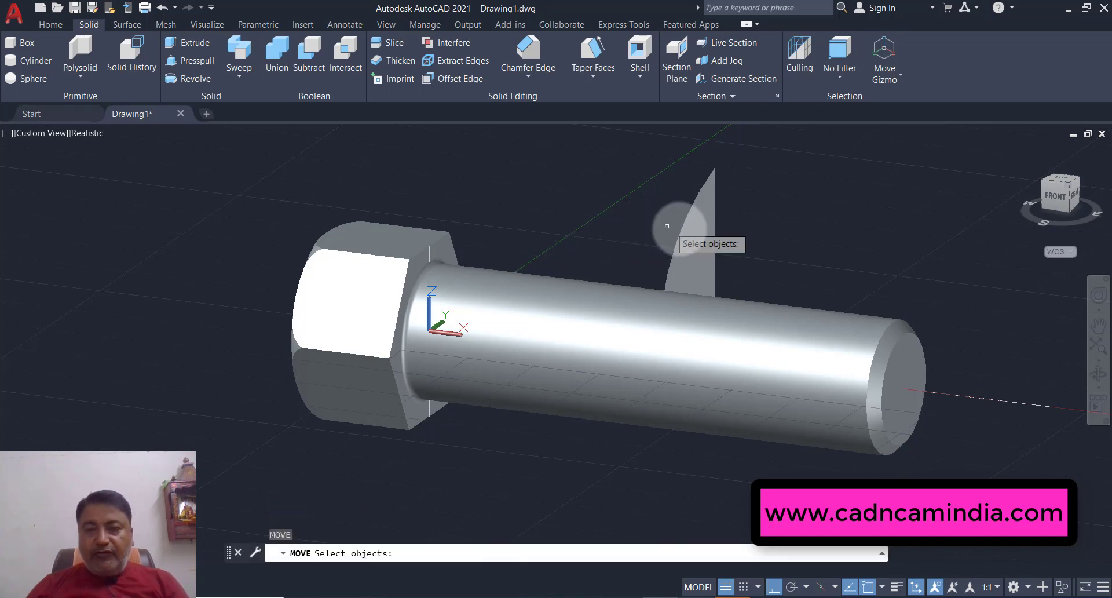
left_click(677, 239)
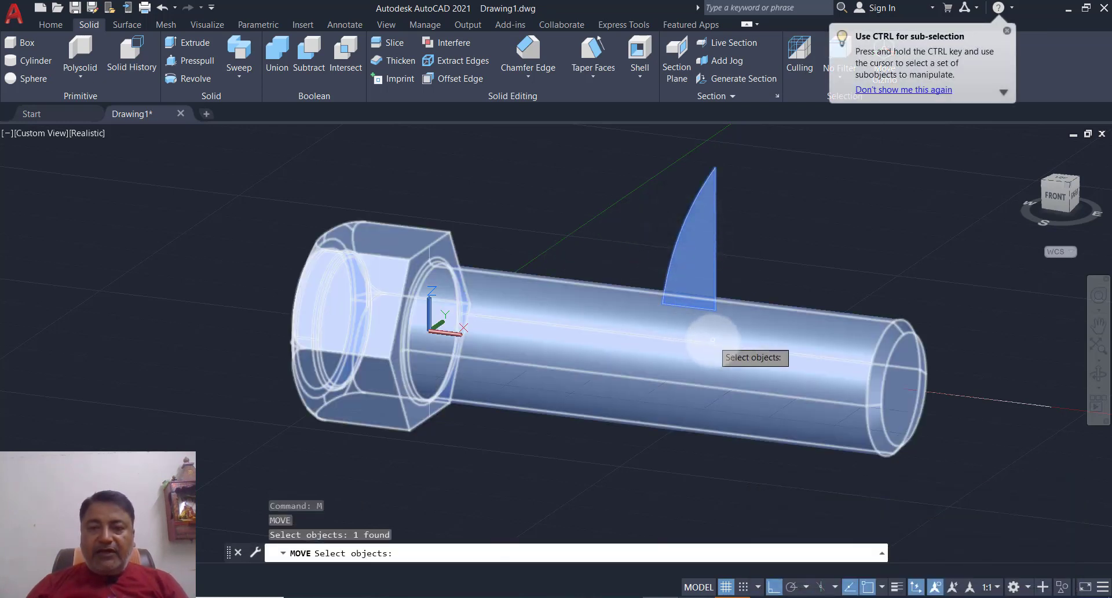
key("Return")
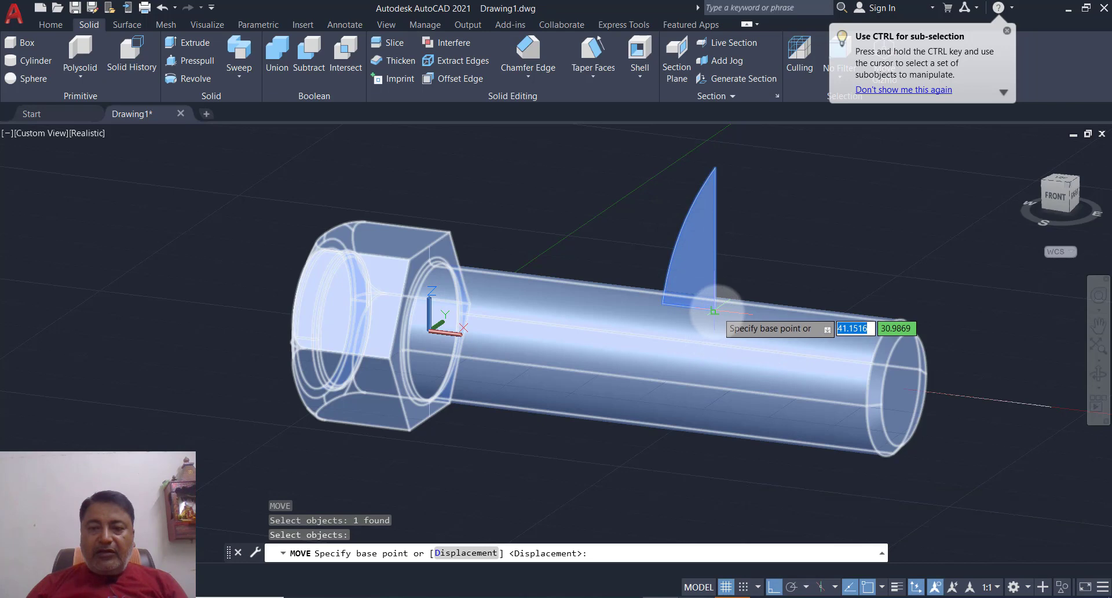
left_click(715, 310)
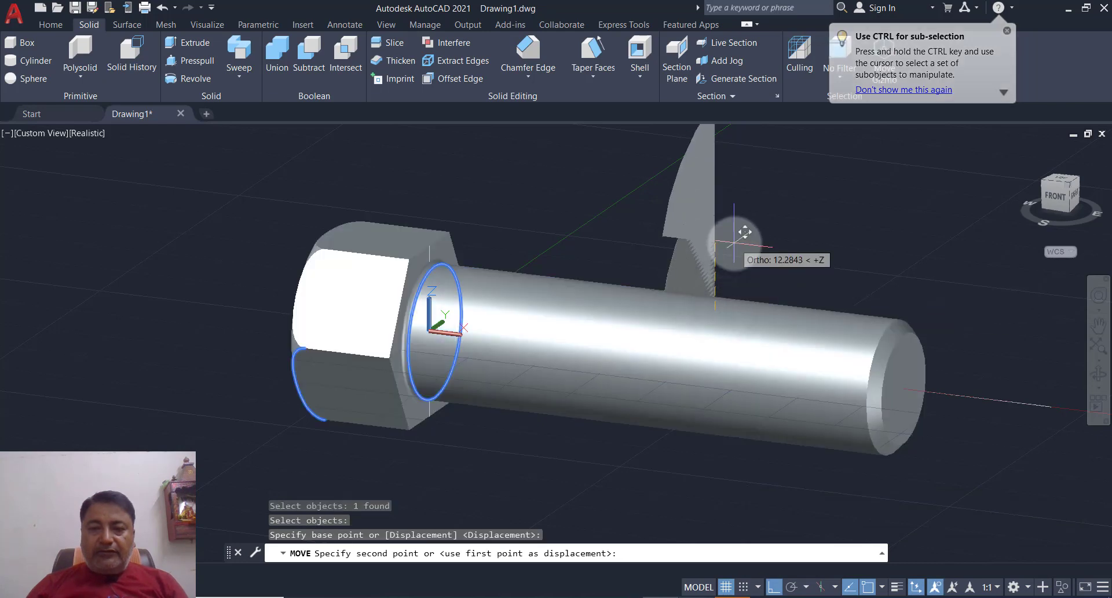
left_click(440, 319)
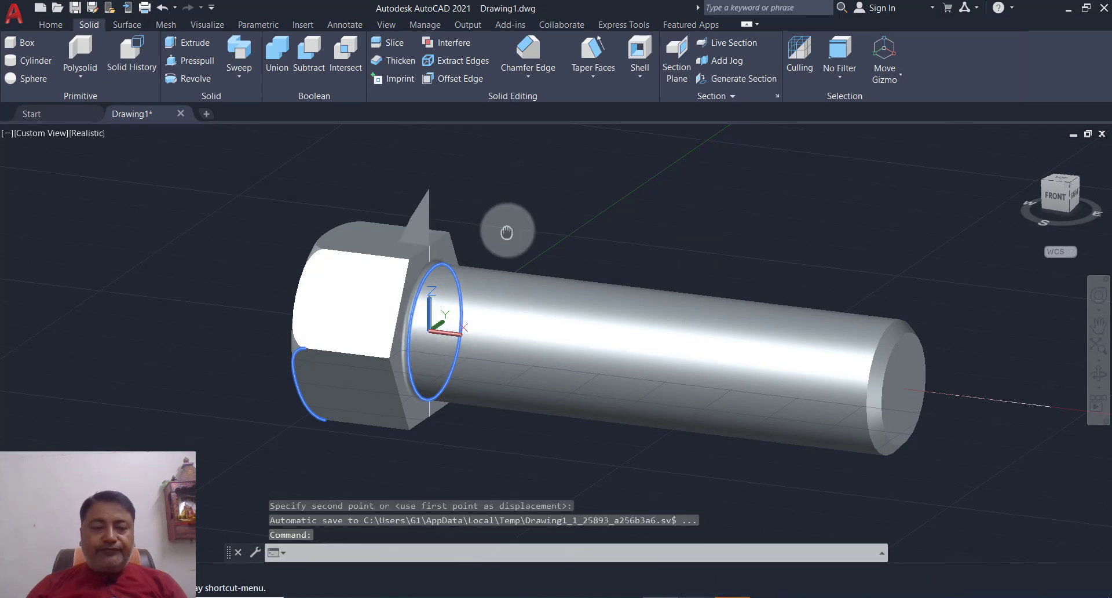
mouse_move(505, 229)
middle_mouse_down()
mouse_move(560, 233)
mouse_move(457, 227)
middle_mouse_up()
type("E")
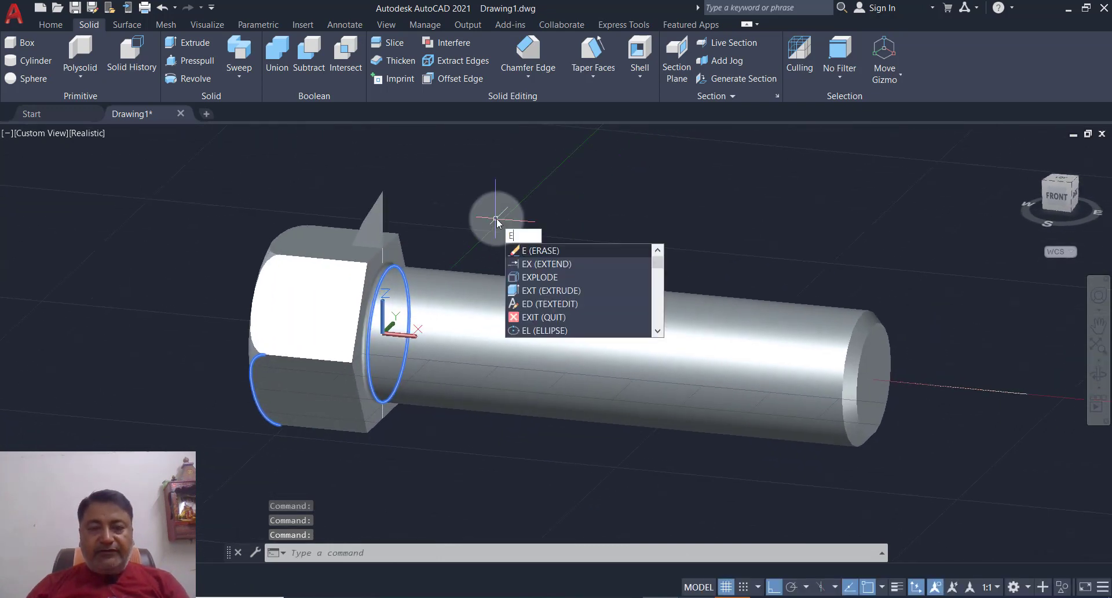
Revolve the triangular profile 360° about the shank's centreline to form the flange collar.
key("Escape")
type("REV")
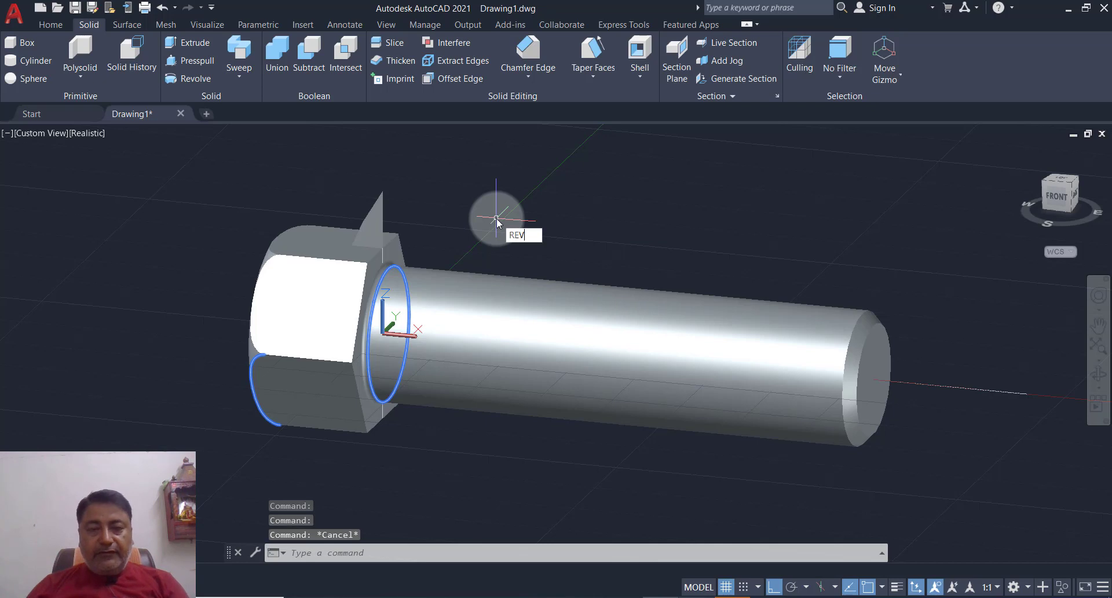
key("Return")
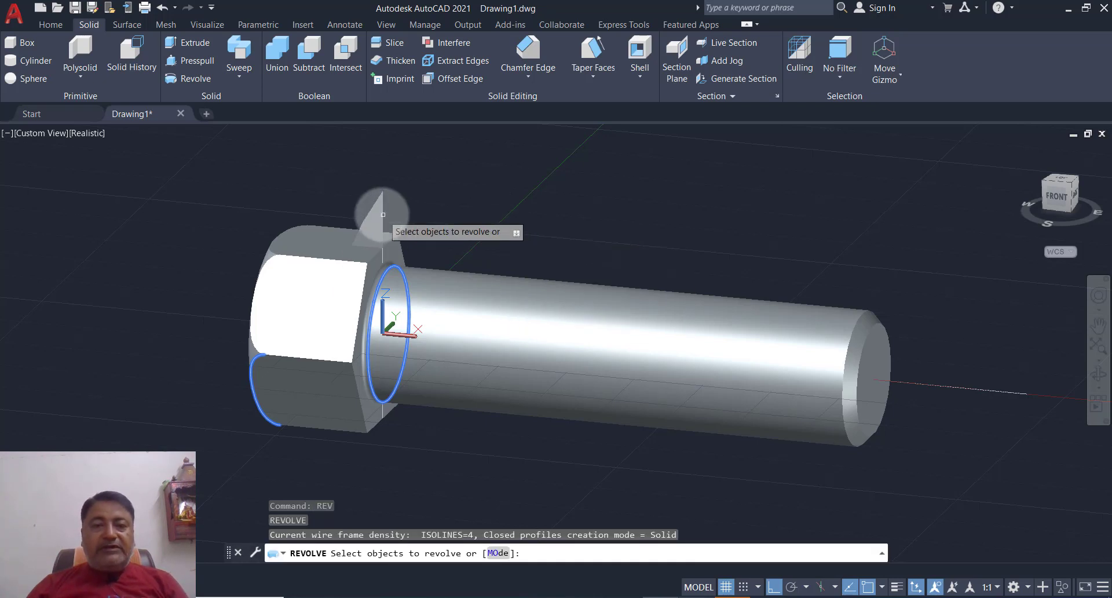
left_click(383, 214)
key("Return")
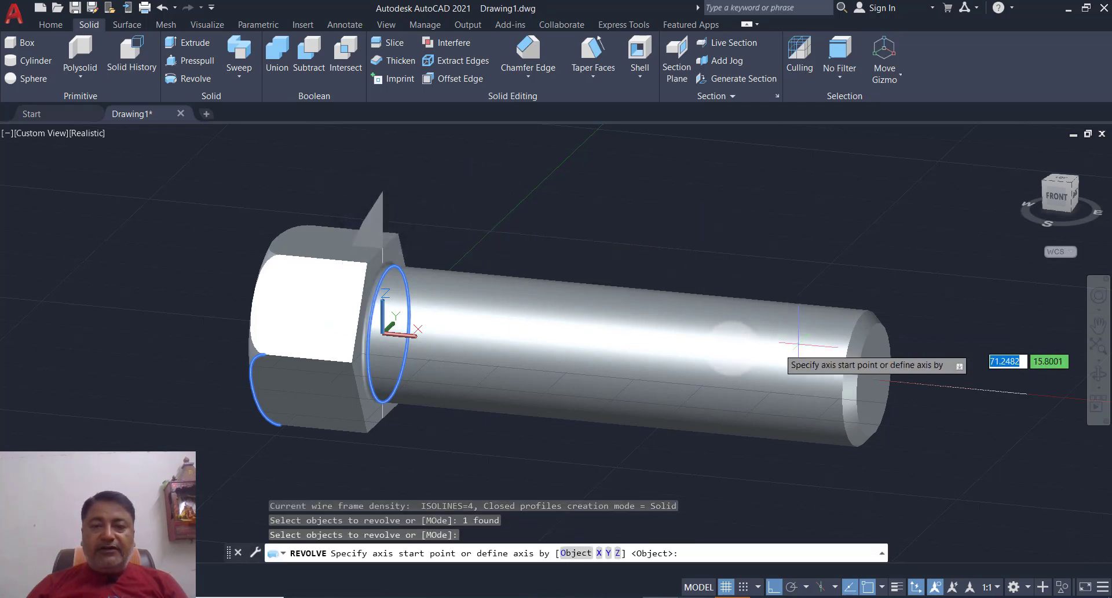
scroll(799, 341, "down", 2)
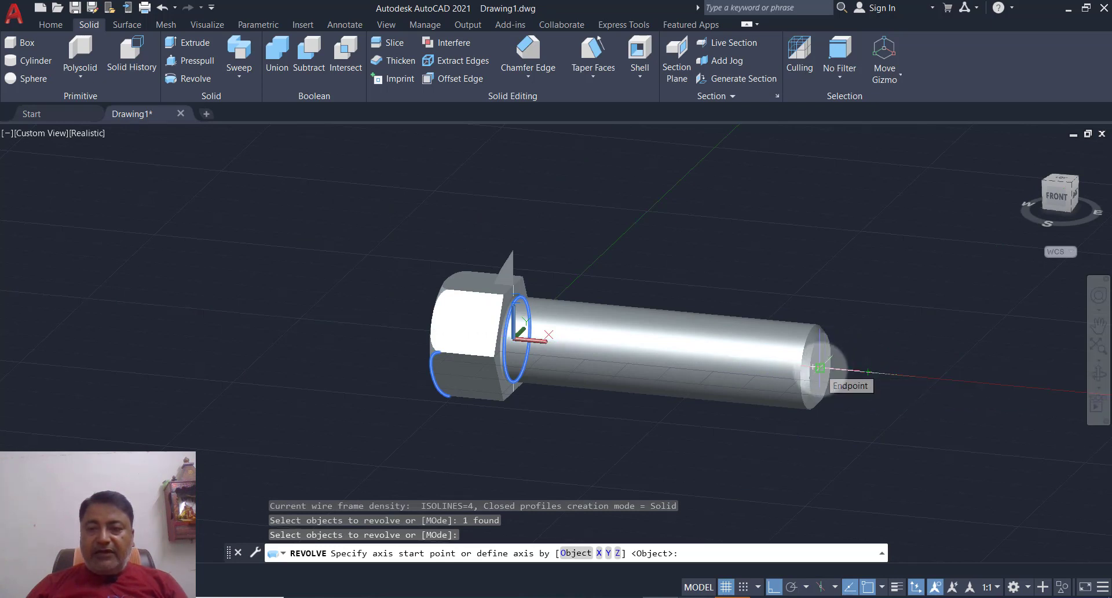
left_click(820, 367)
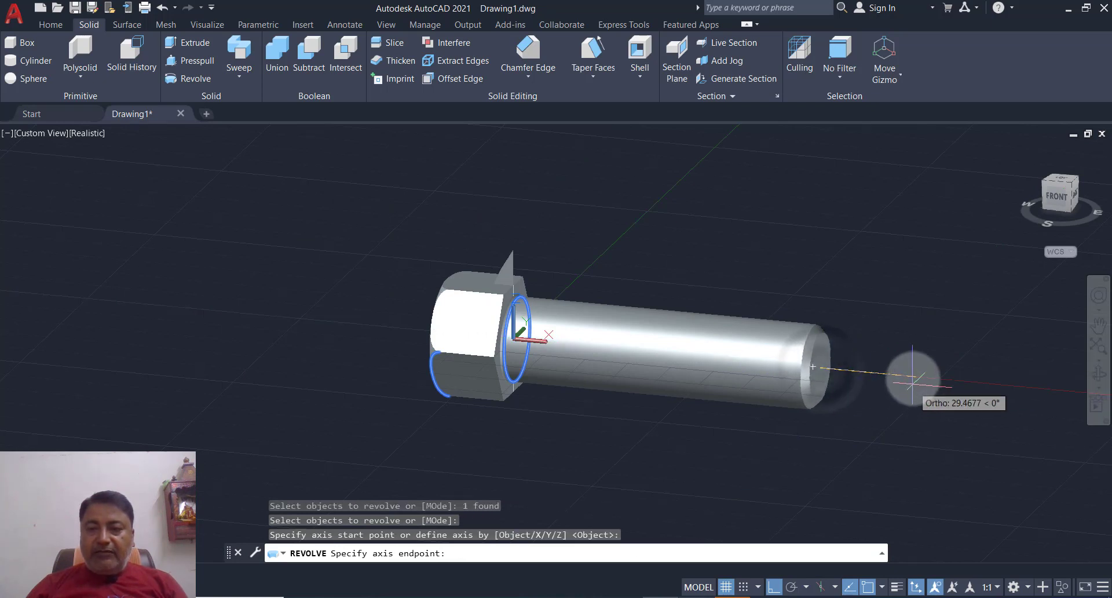
left_click(913, 377)
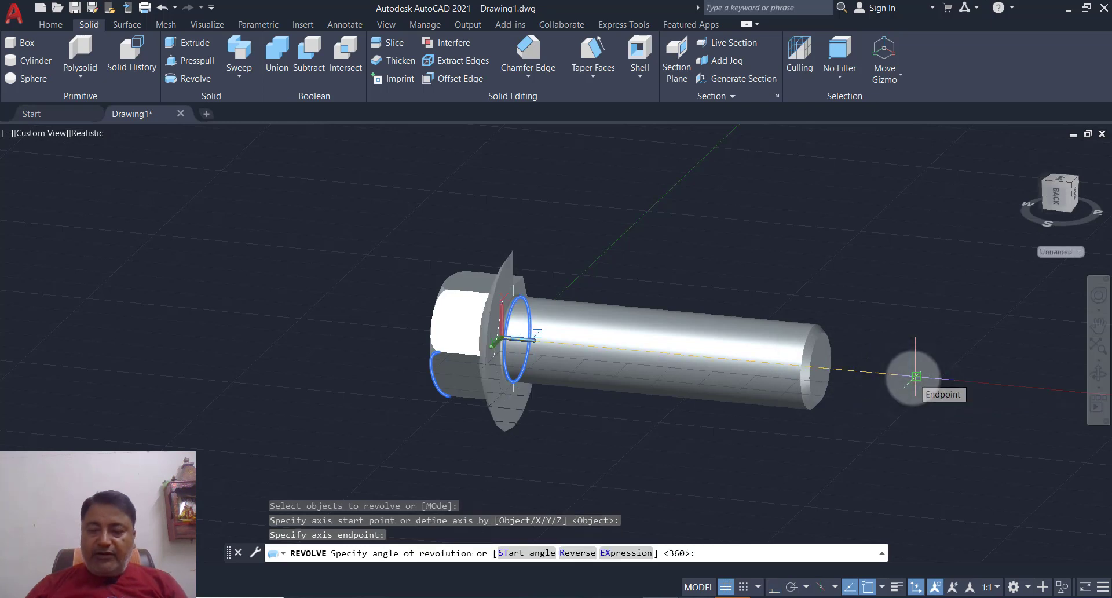
key("Return")
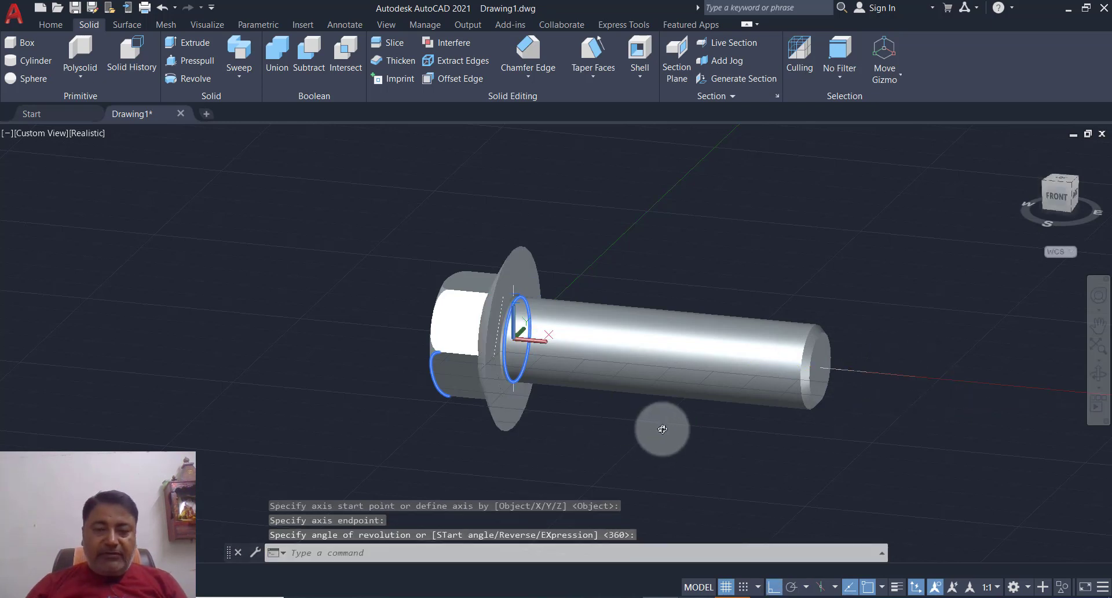
mouse_move(662, 429)
middle_mouse_down("shift")
mouse_move(706, 386)
mouse_move(701, 216)
mouse_move(667, 308)
mouse_move(633, 348)
middle_mouse_up("shift")
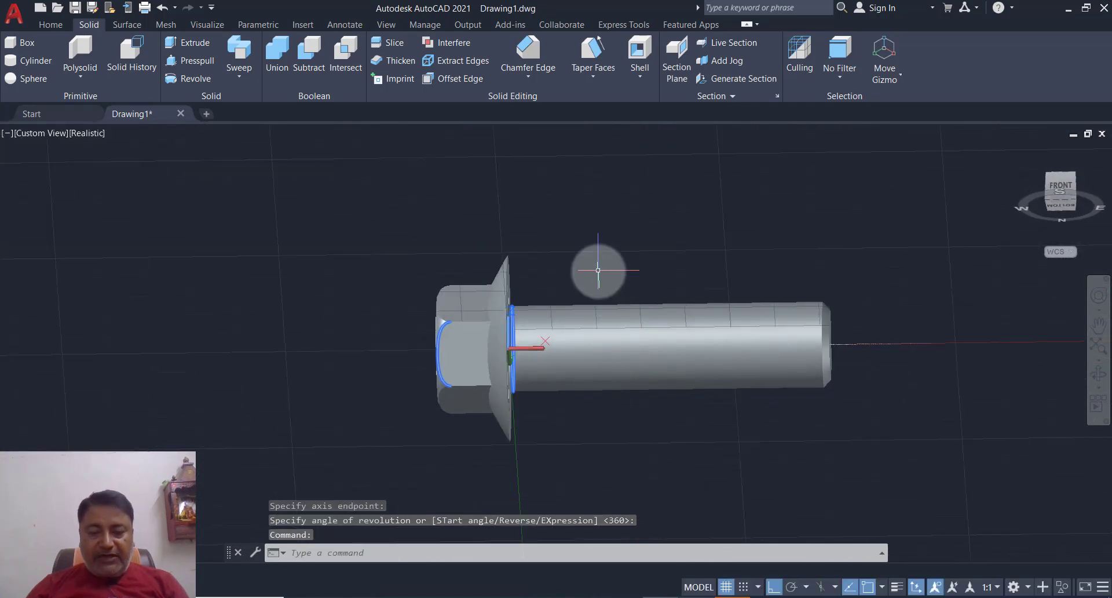
type("UNI")
Union the bolt shaft and the flange disc into a single solid.
key("Return")
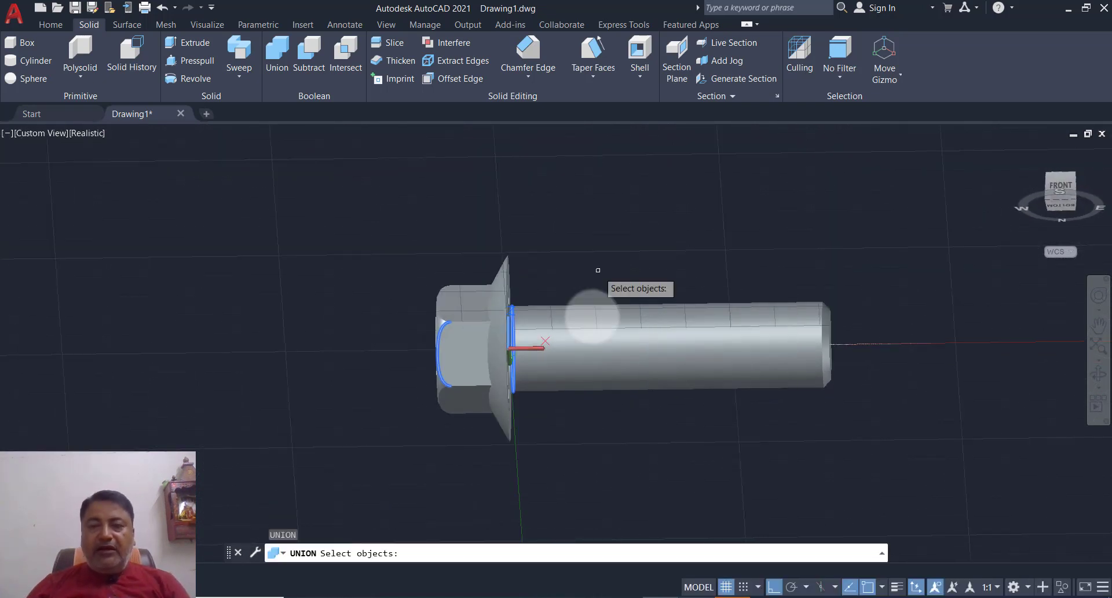
left_click(586, 347)
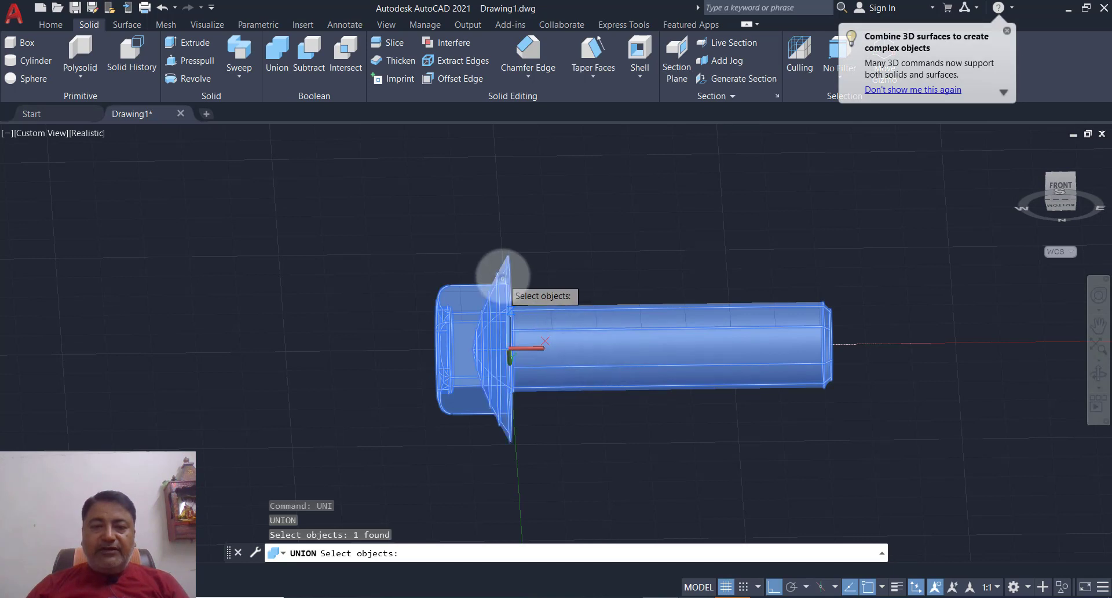
left_click(503, 275)
right_click(545, 240)
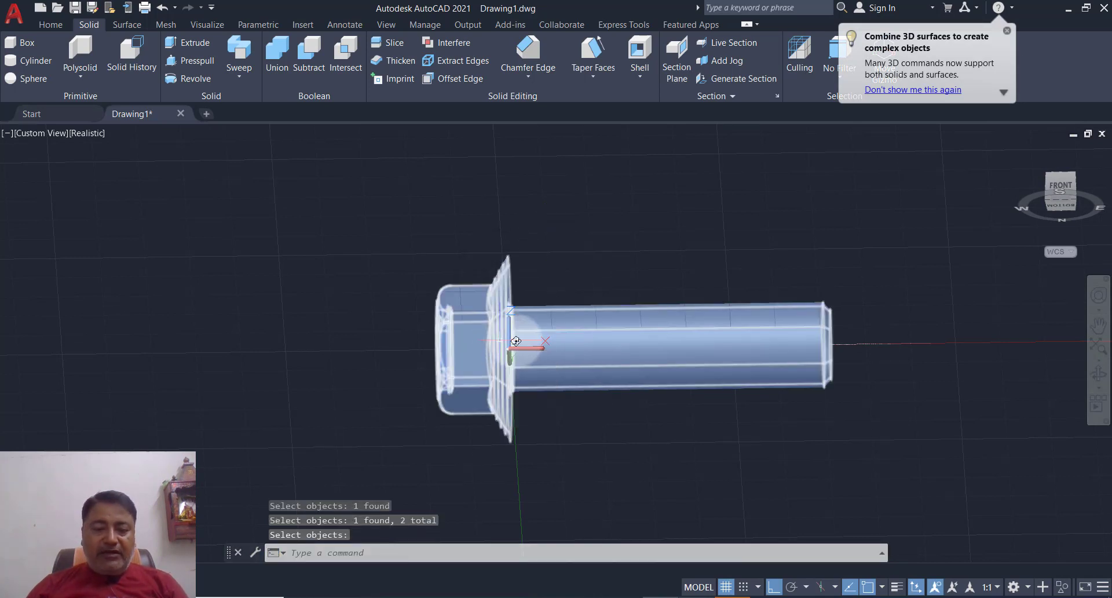
middle_click_drag(510, 371, 579, 323, "shift")
scroll(597, 292, "up", 2)
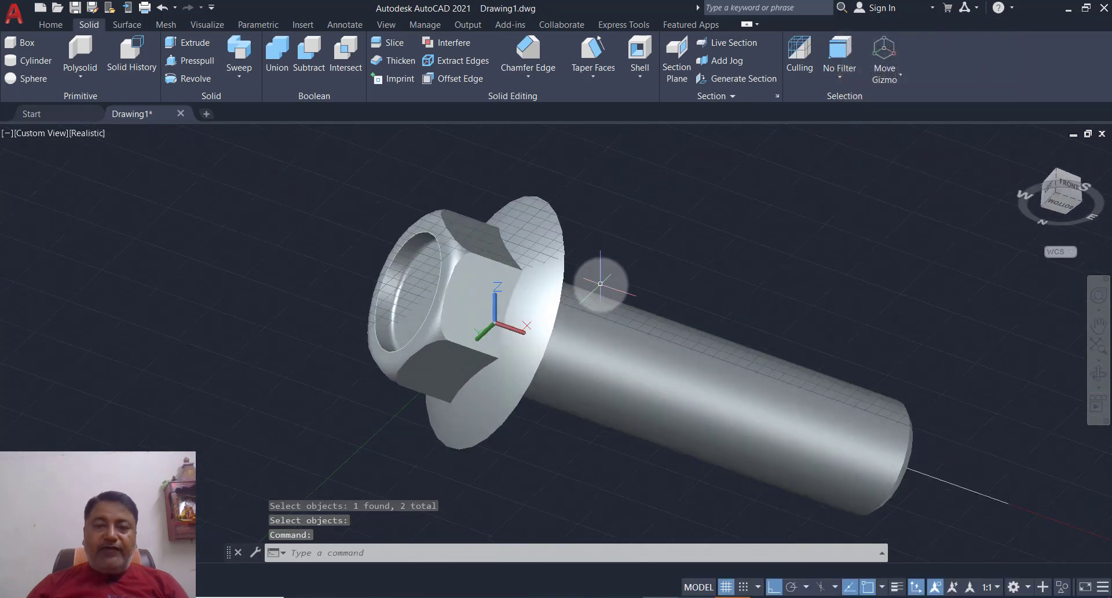
scroll(596, 293, "up", 3)
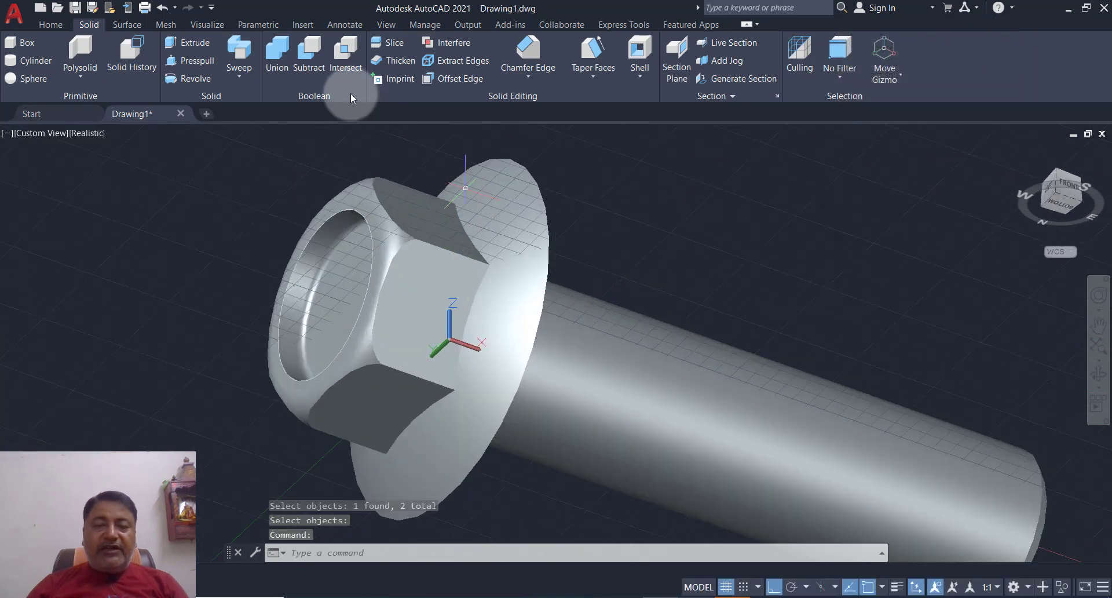
Round the flange collar's outer circular rim with a 0.5-radius edge fillet.
left_click(529, 73)
left_click(550, 105)
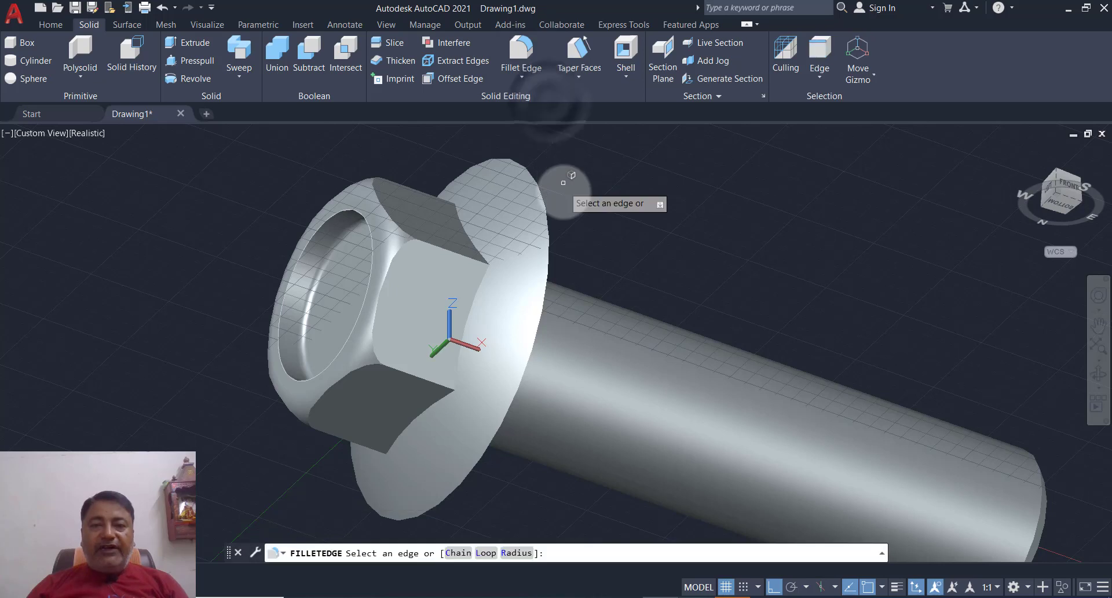
type("D")
key("Return")
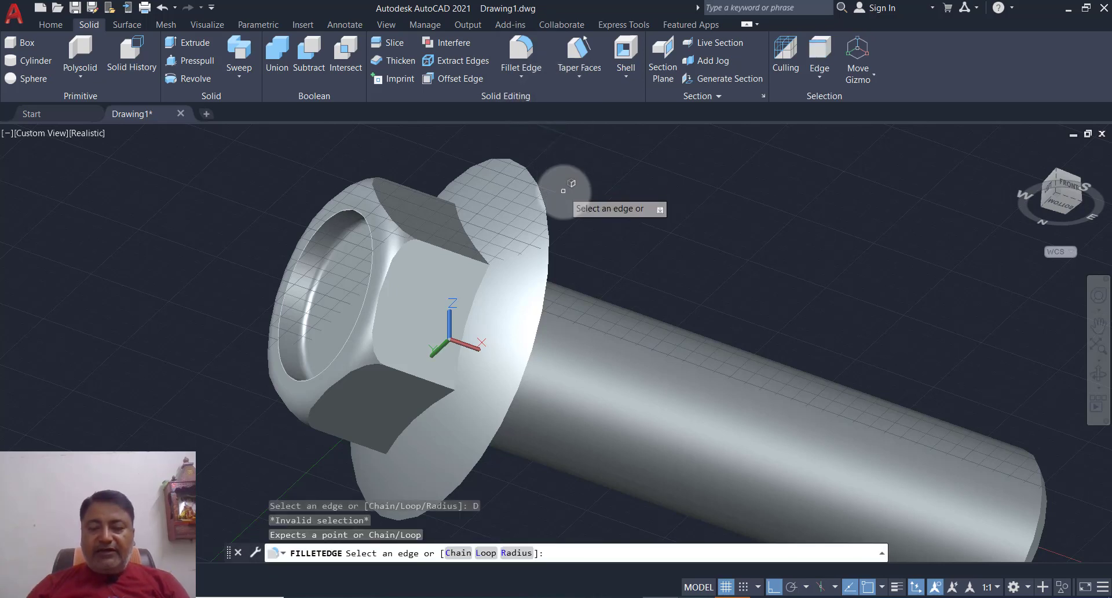
key("Escape")
type("F")
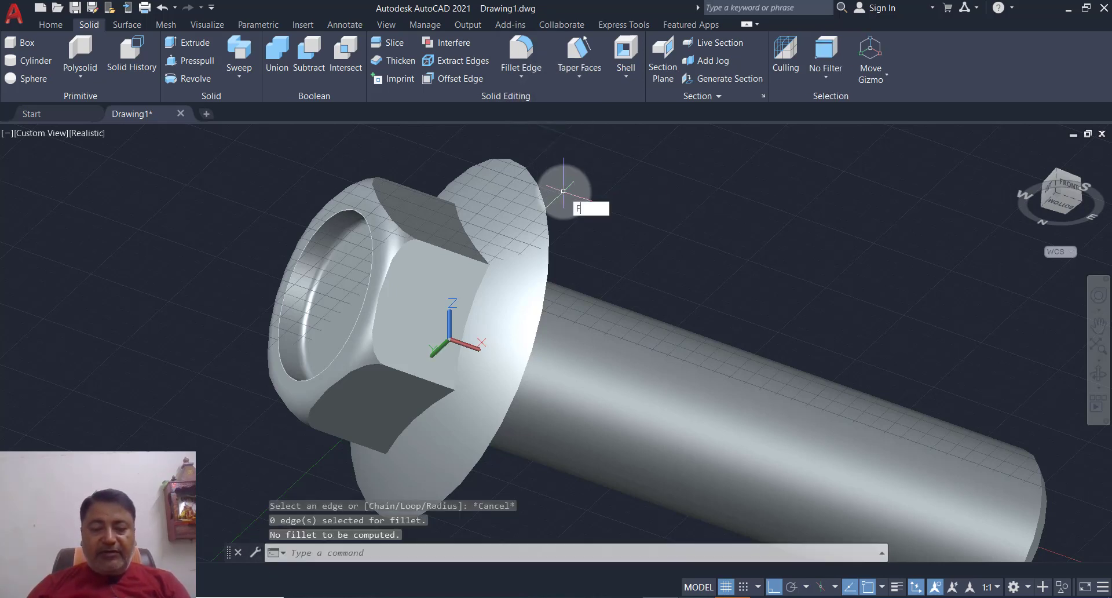
key("Escape")
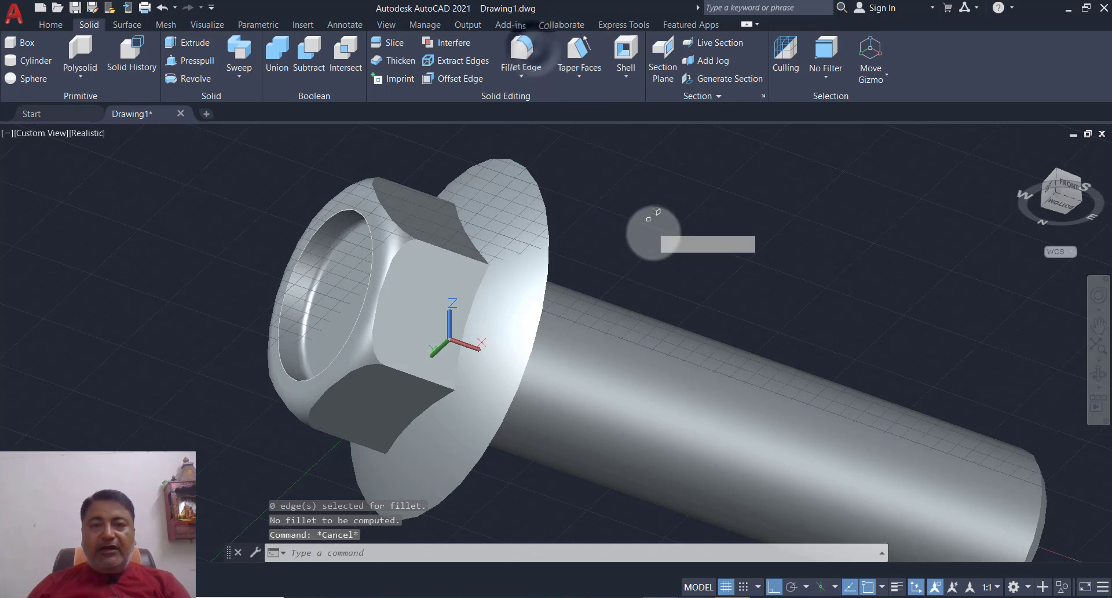
type("R")
key("Return")
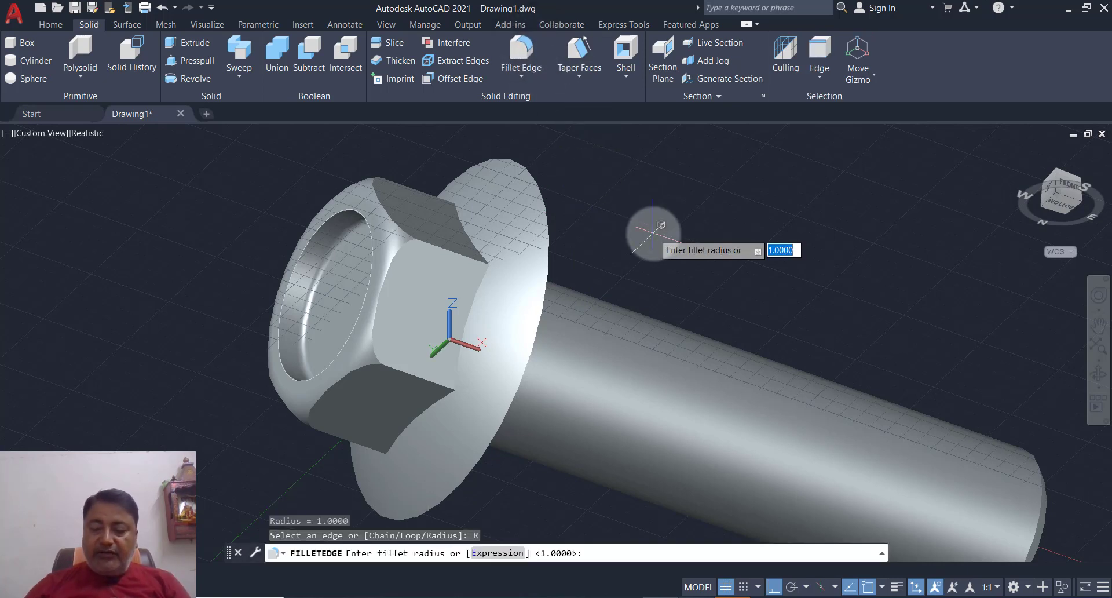
key("Return")
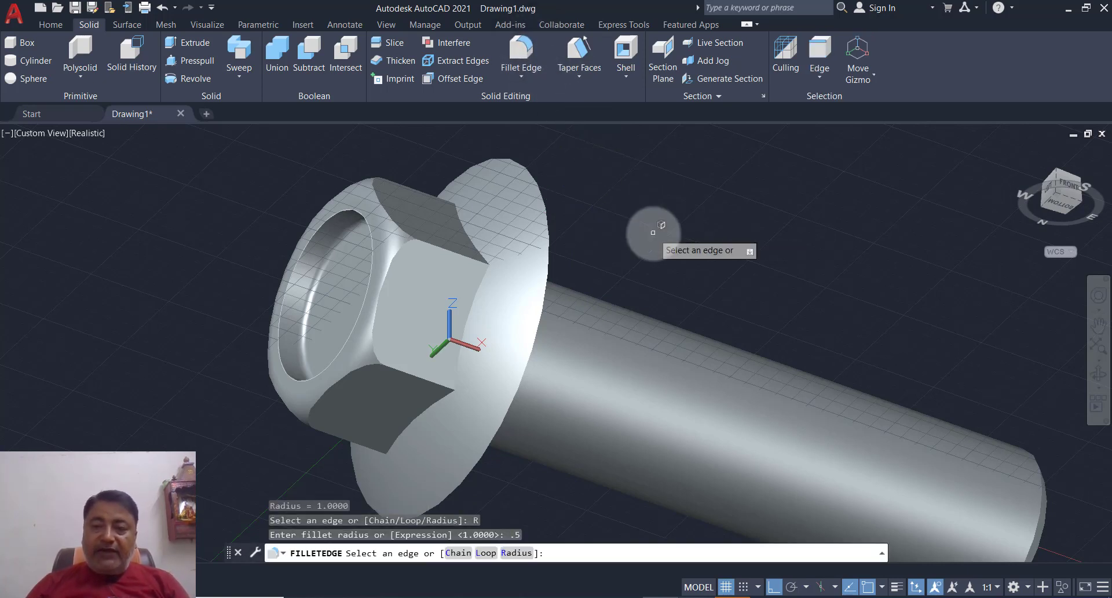
left_click(549, 270)
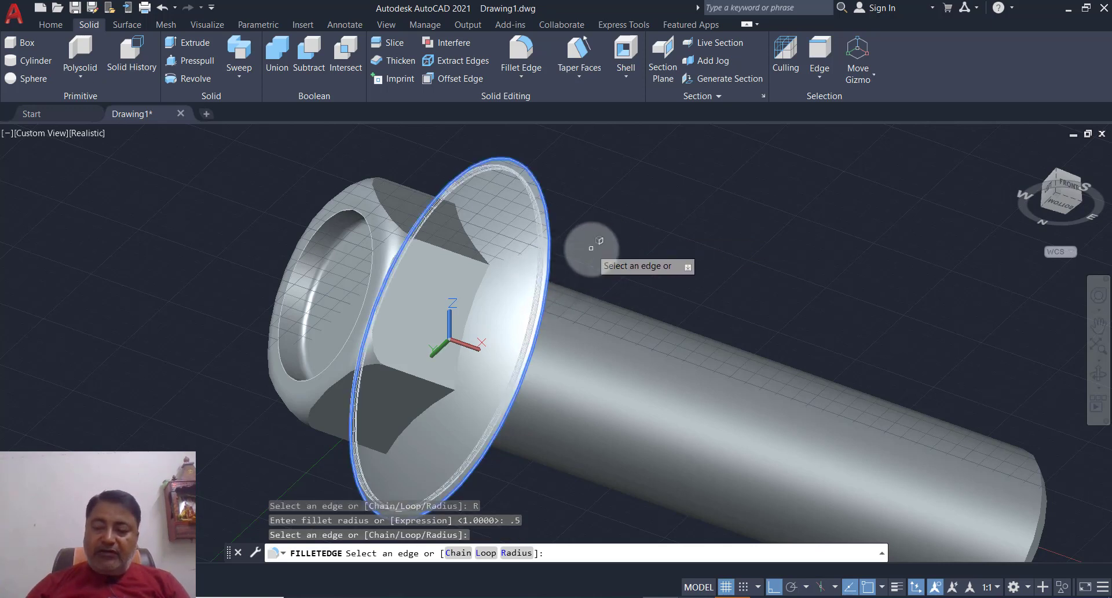
key("Return")
key("Return")
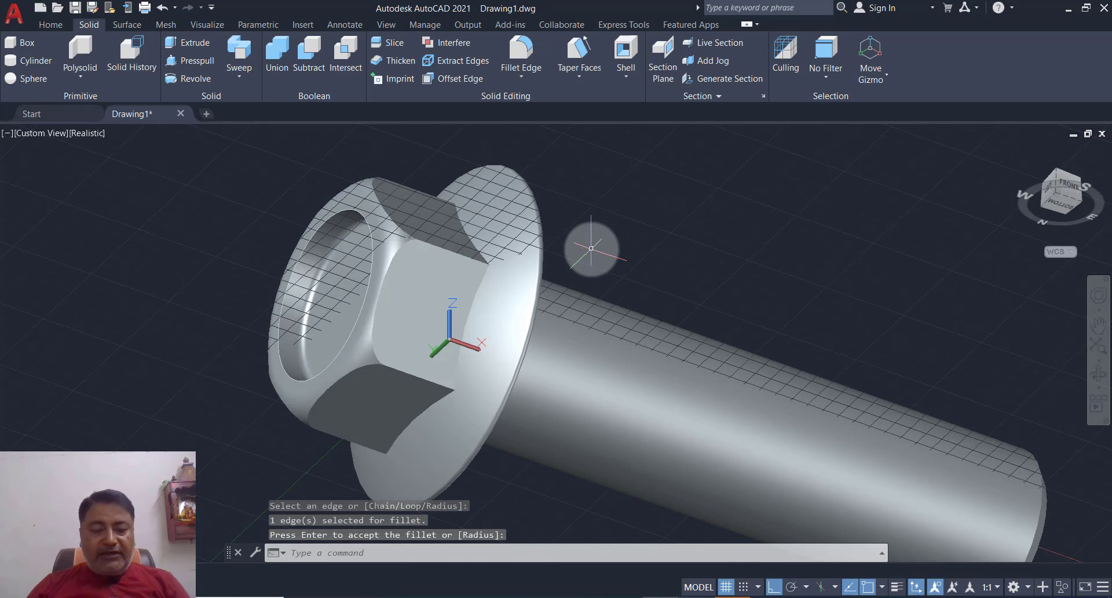
mouse_move(591, 247)
middle_mouse_down("shift")
mouse_move(485, 301)
mouse_move(499, 298)
middle_mouse_up("shift")
mouse_move(690, 306)
middle_mouse_down("shift")
mouse_move(762, 342)
mouse_move(629, 373)
middle_mouse_up("shift")
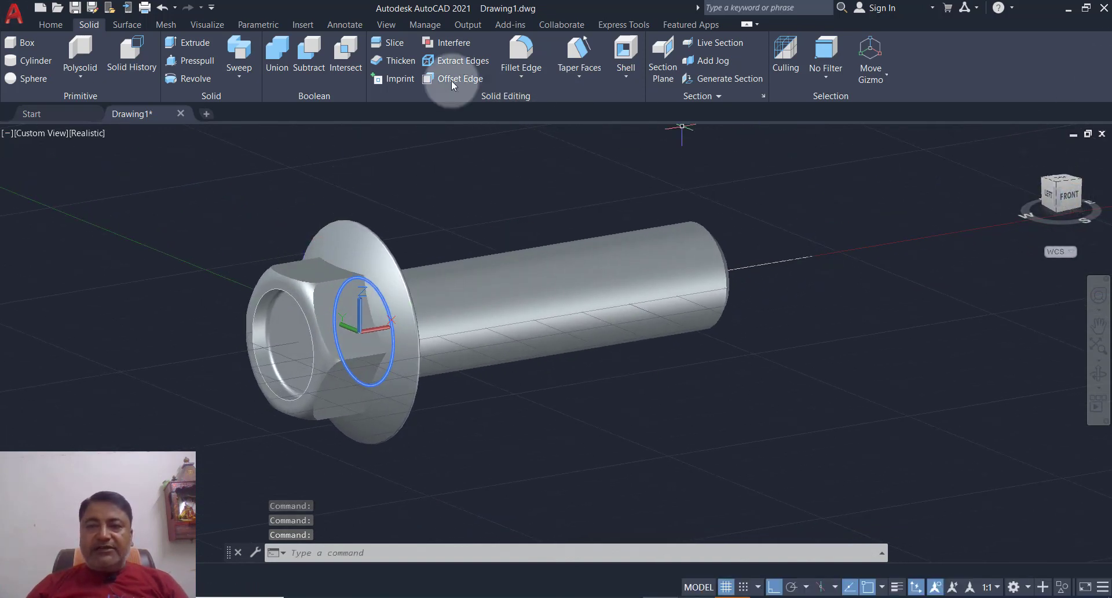
Switch to the Left preset view and set parallel projection from the ViewCube.
left_click(50, 25)
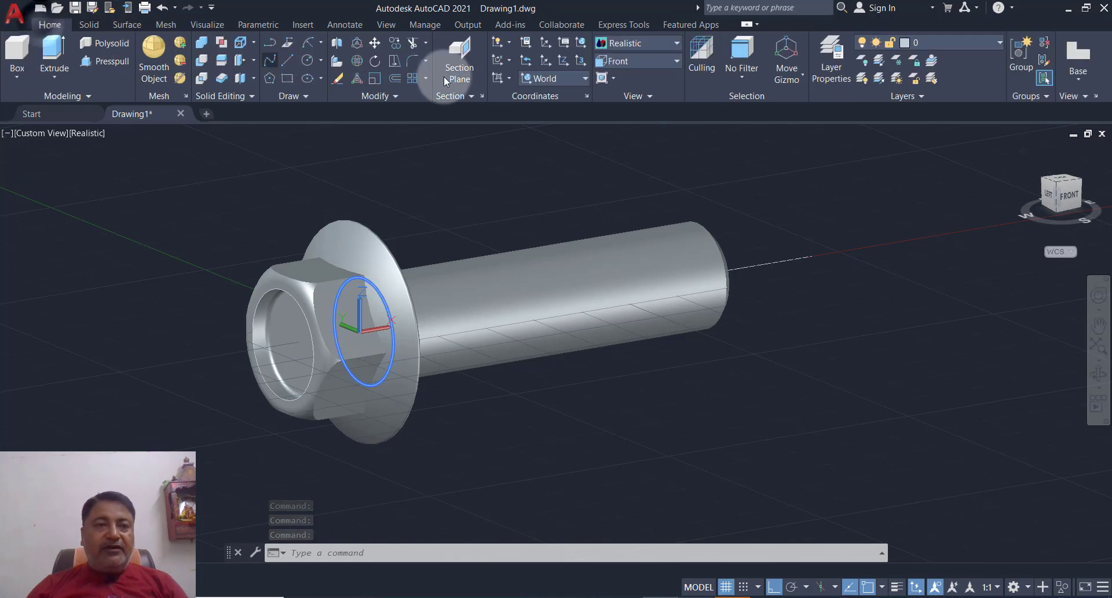
left_click(630, 61)
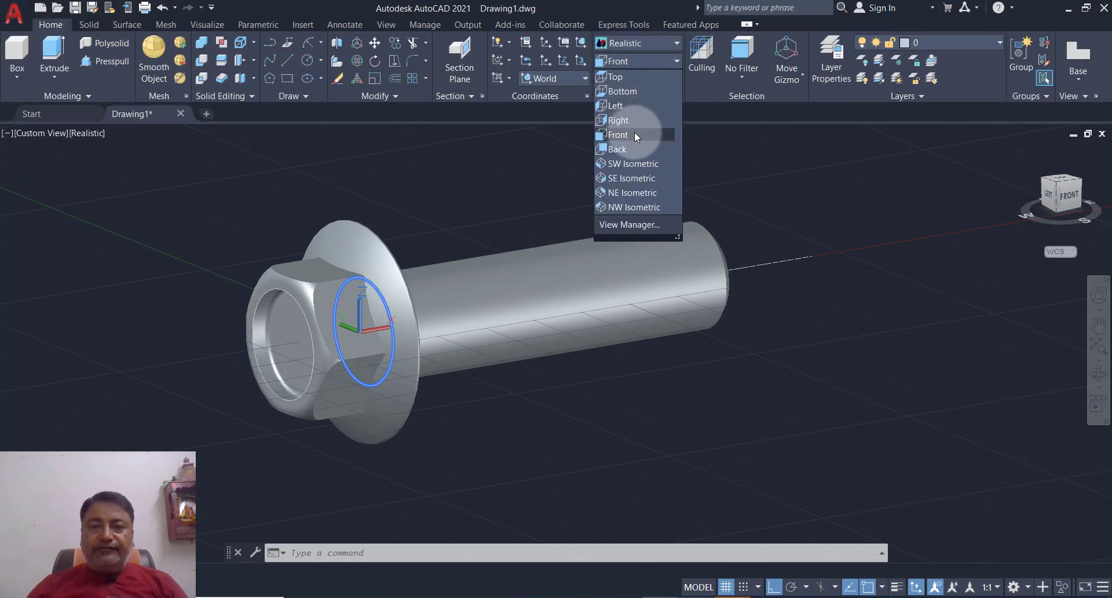
left_click(632, 108)
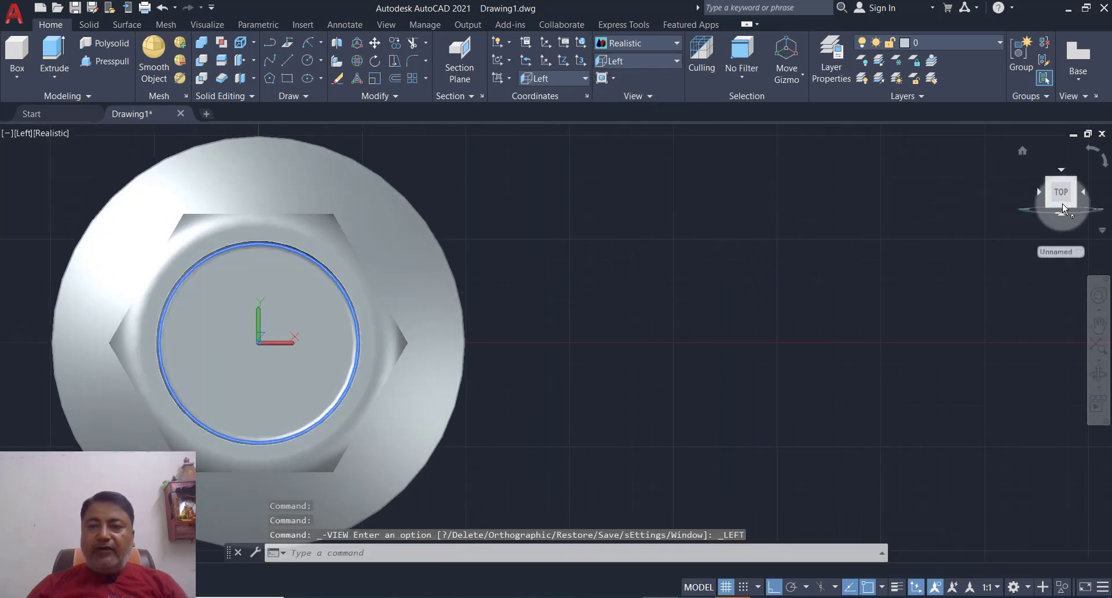
right_click(1065, 202)
left_click(994, 226)
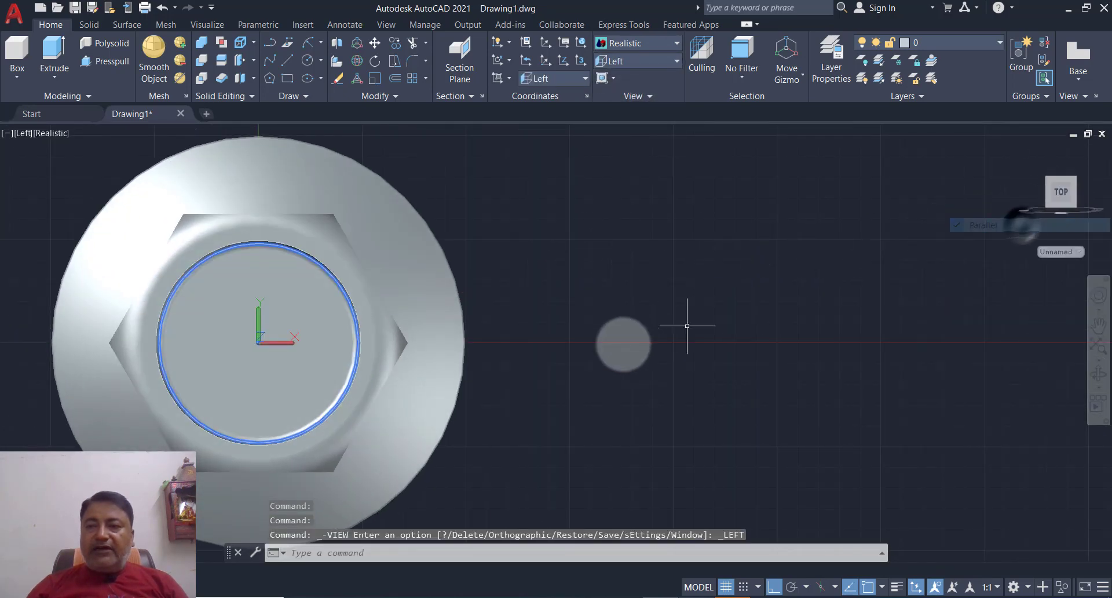
scroll(618, 345, "down", 3)
scroll(608, 328, "up", 3)
type("HE")
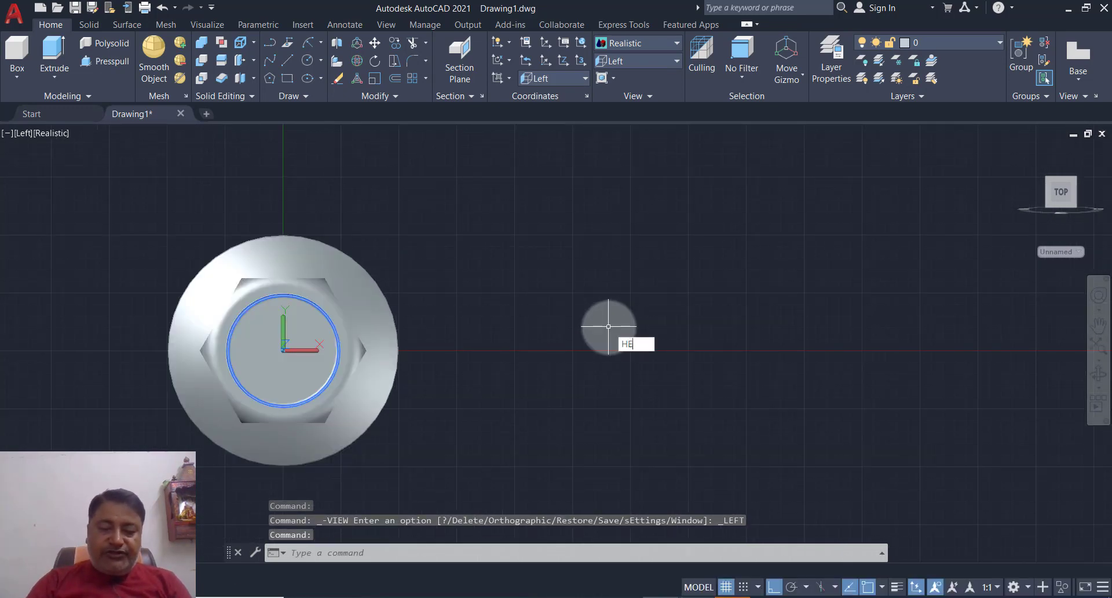
Start a helix at a point beside the bolt with base and top radius 12.
type("LIX")
key("Return")
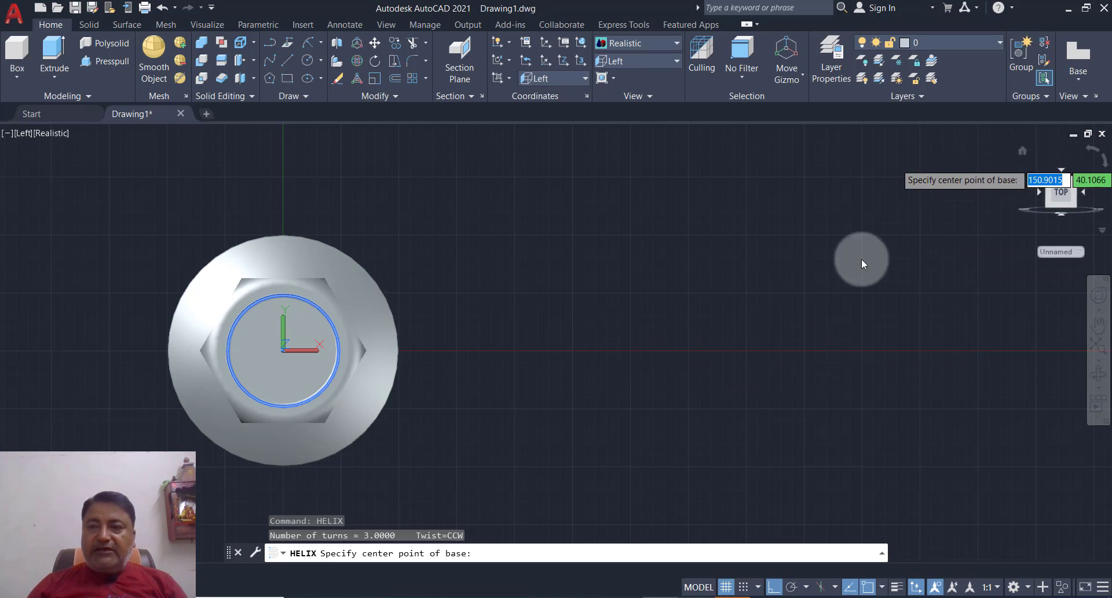
left_click(719, 359)
type("12")
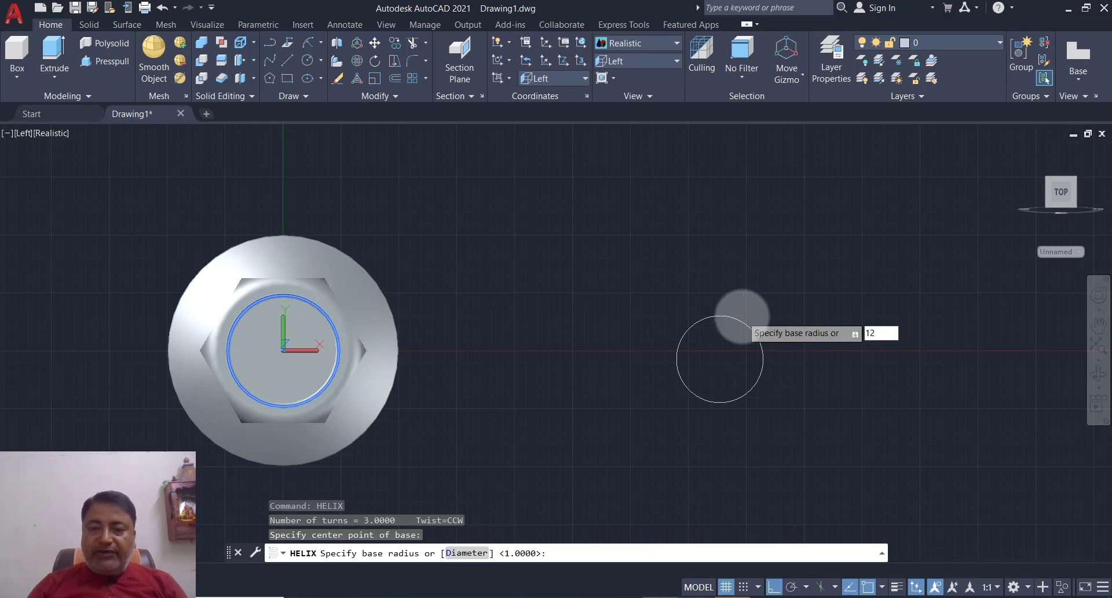
key("Return")
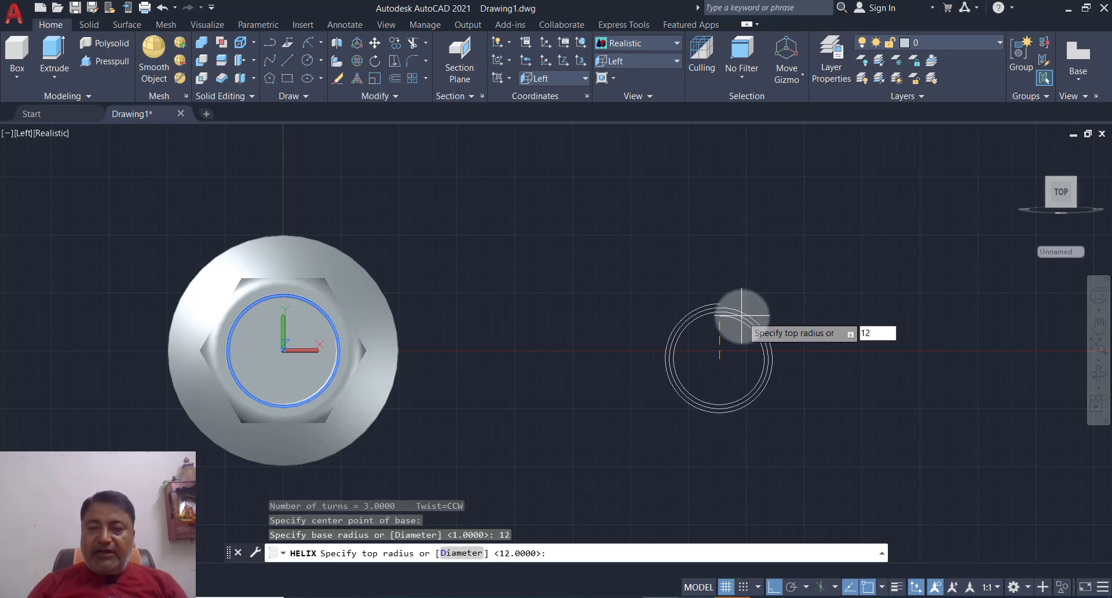
key("Return")
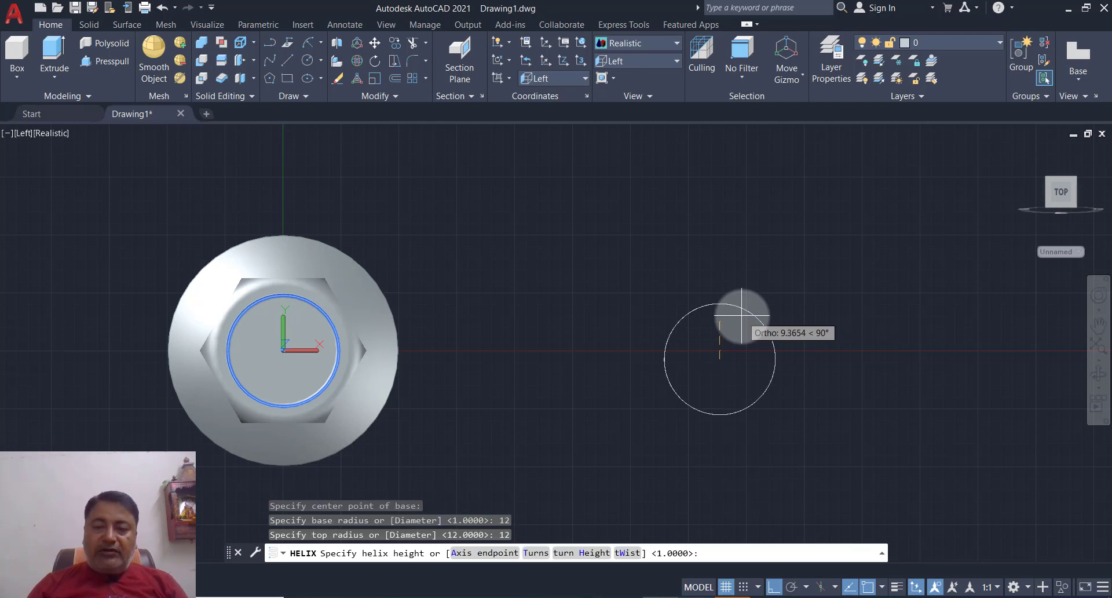
Set 2 units between turns and height 6, dismissing a stray installer error.
type("H")
key("Return")
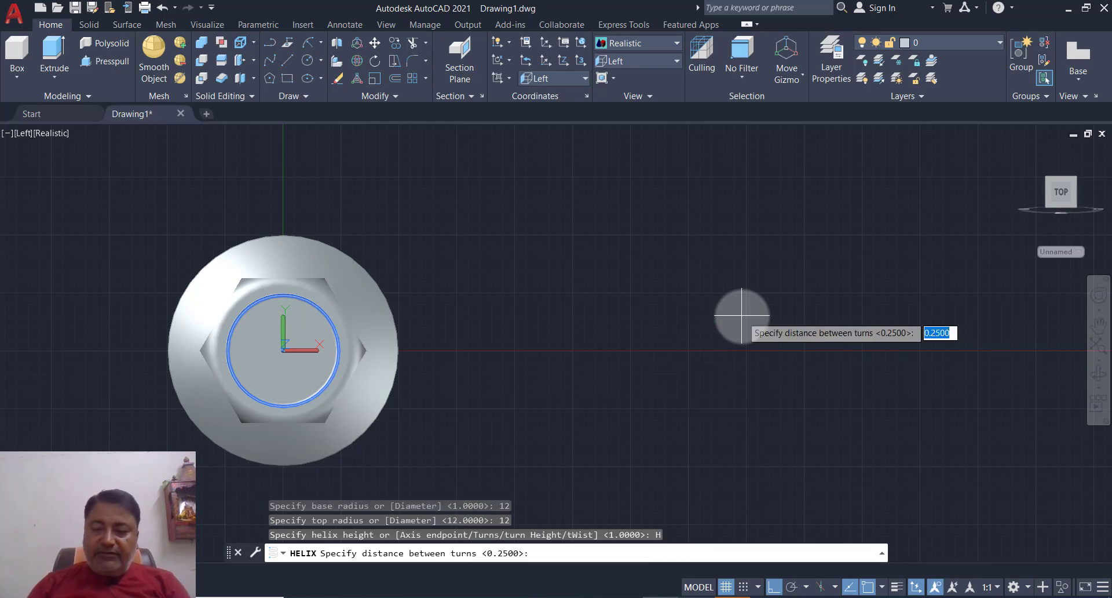
type("2")
key("Return")
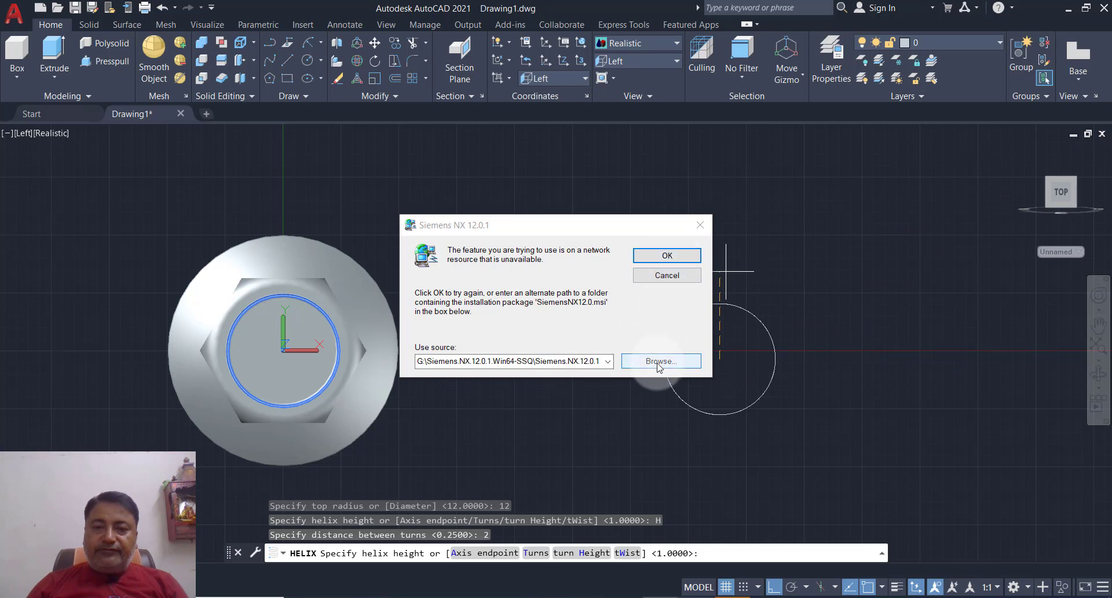
left_click(674, 276)
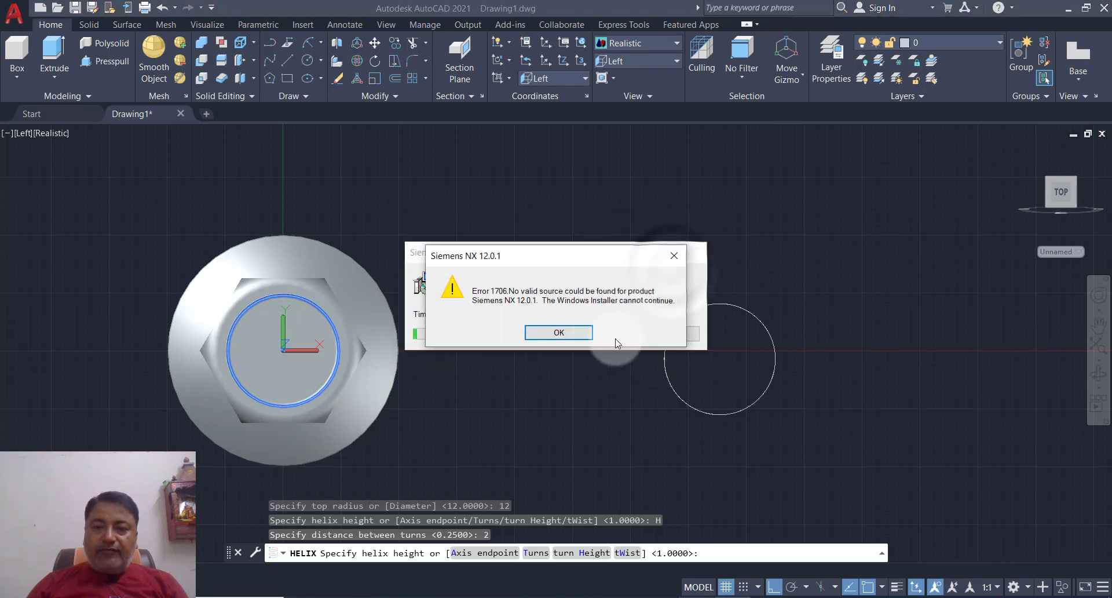
left_click(566, 330)
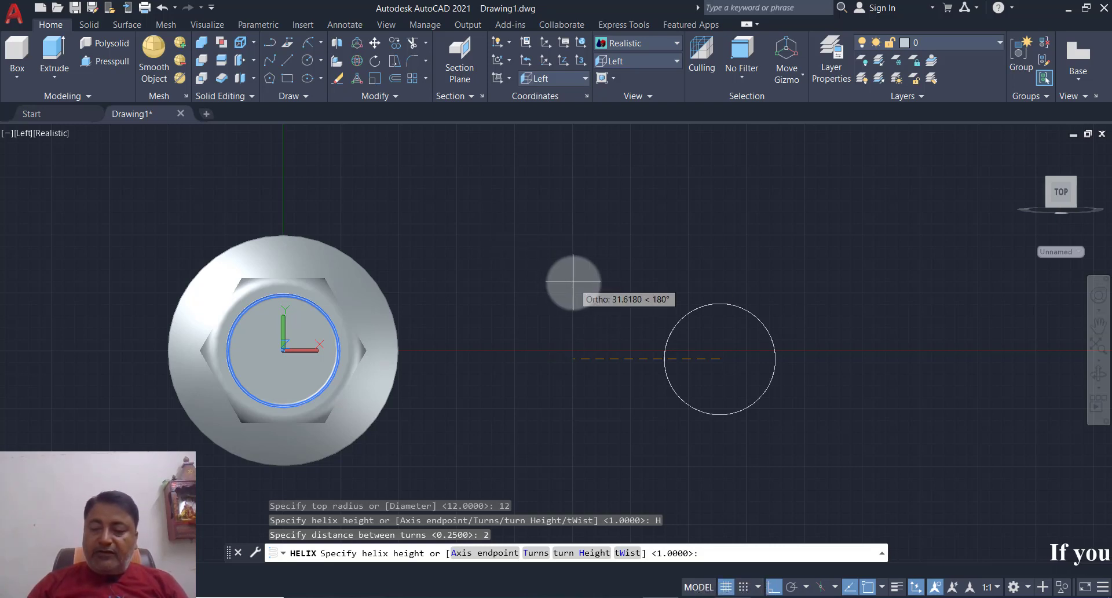
type("6")
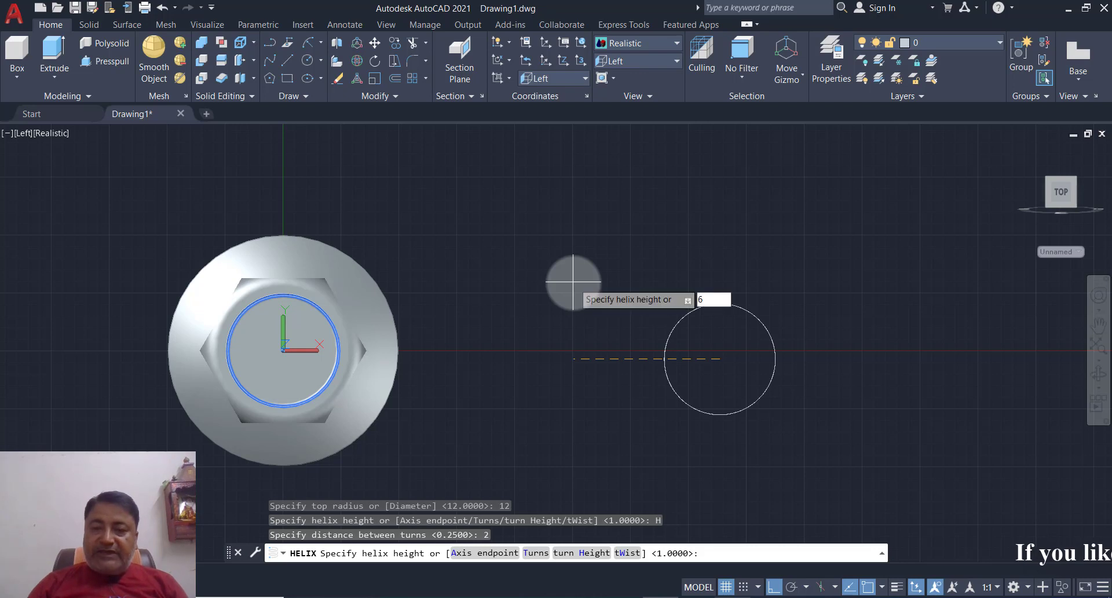
key("Return")
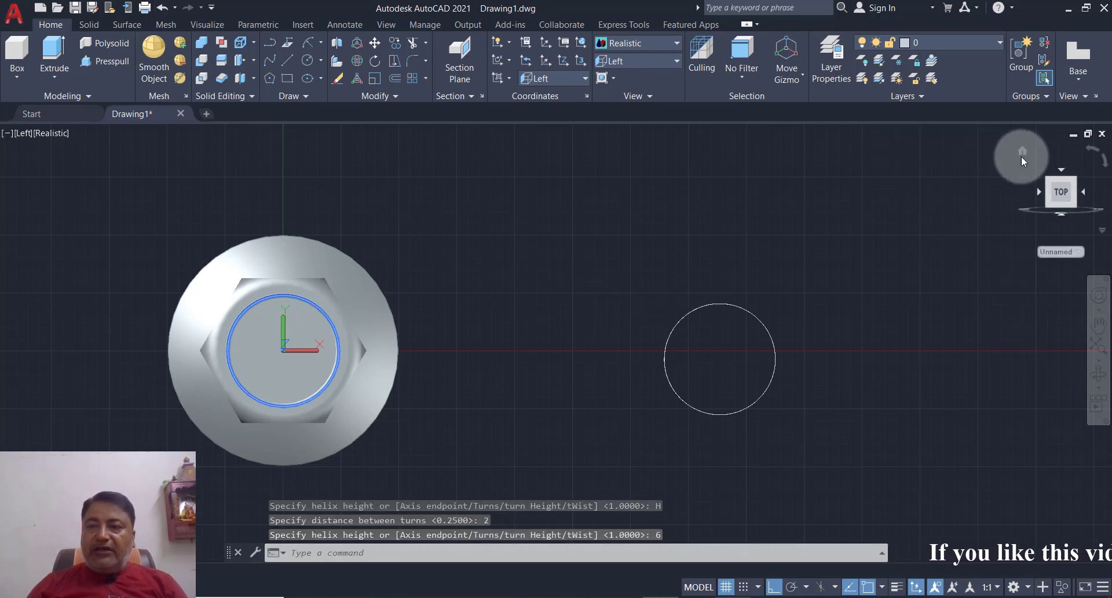
Return to the Home isometric view and erase the short helix.
left_click(1023, 152)
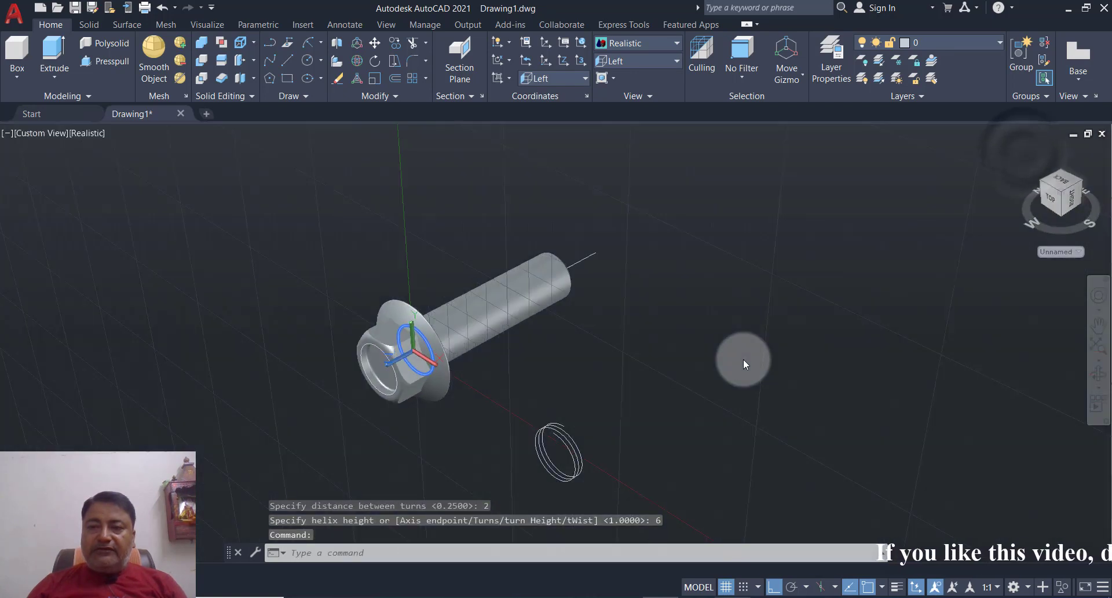
scroll(557, 347, "up", 1)
scroll(557, 347, "up", 1)
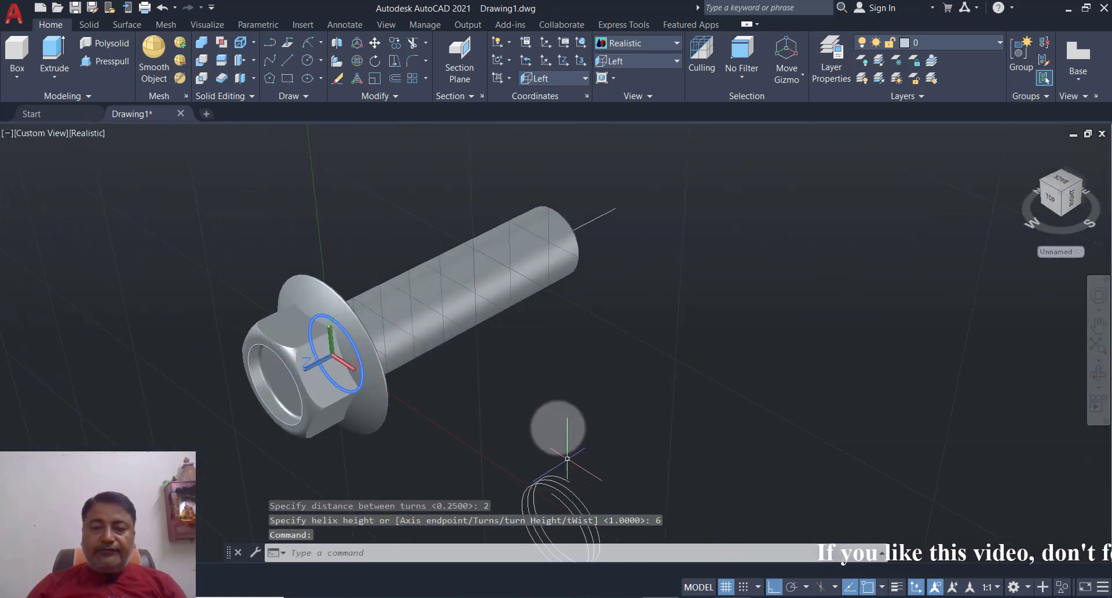
middle_click_drag(567, 458, 541, 373)
left_click(562, 356)
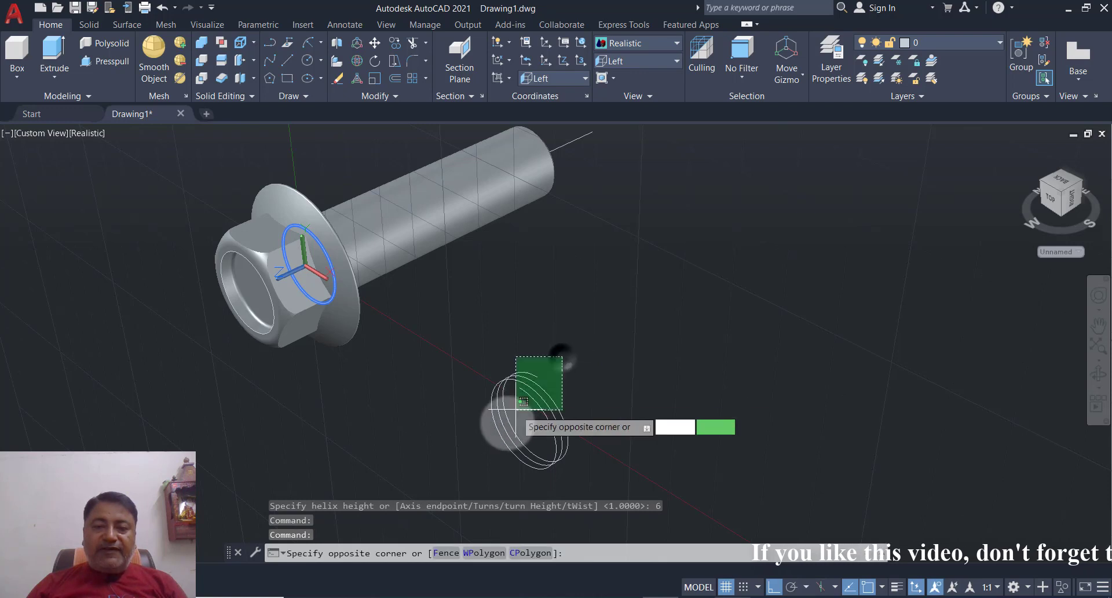
left_click(514, 408)
type("e")
key("Return")
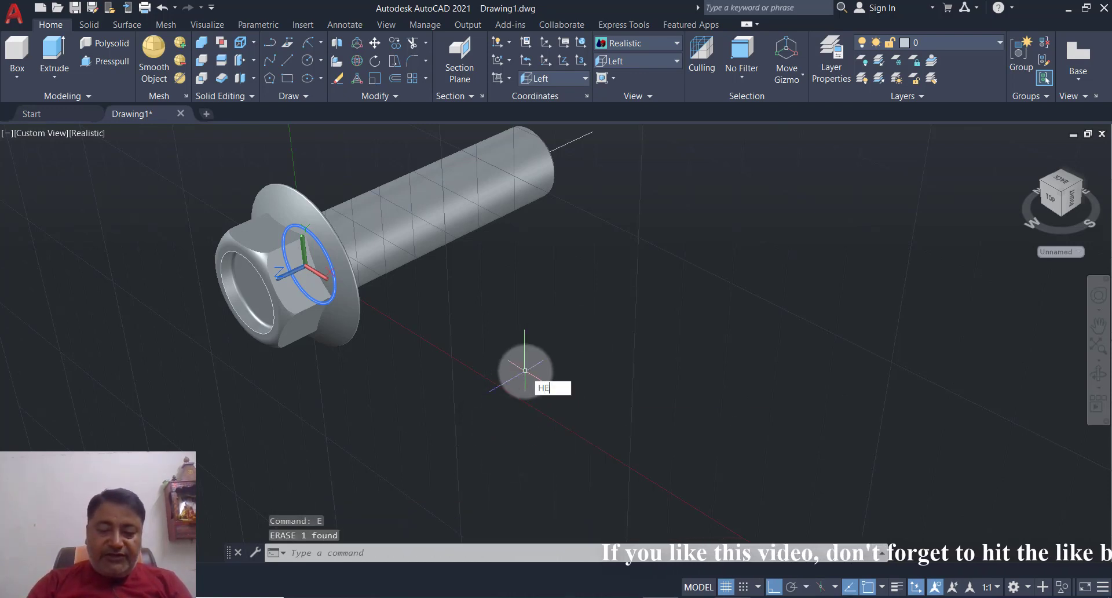
Draw a new radius-12 helix with 2-unit turn spacing, picking a long length beside the bolt.
key("BackSpace")
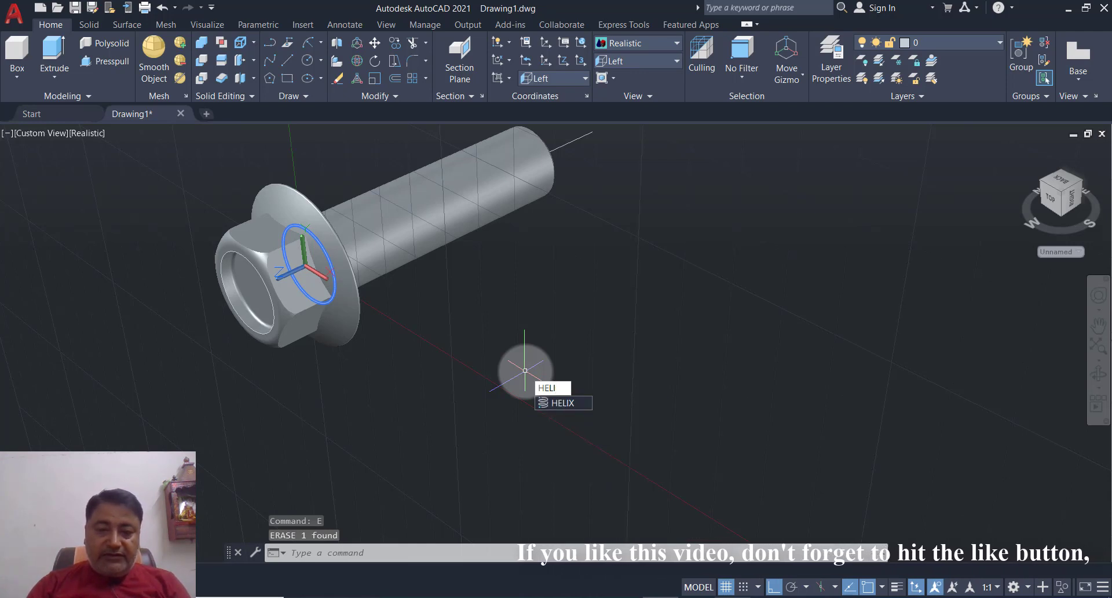
key("Return")
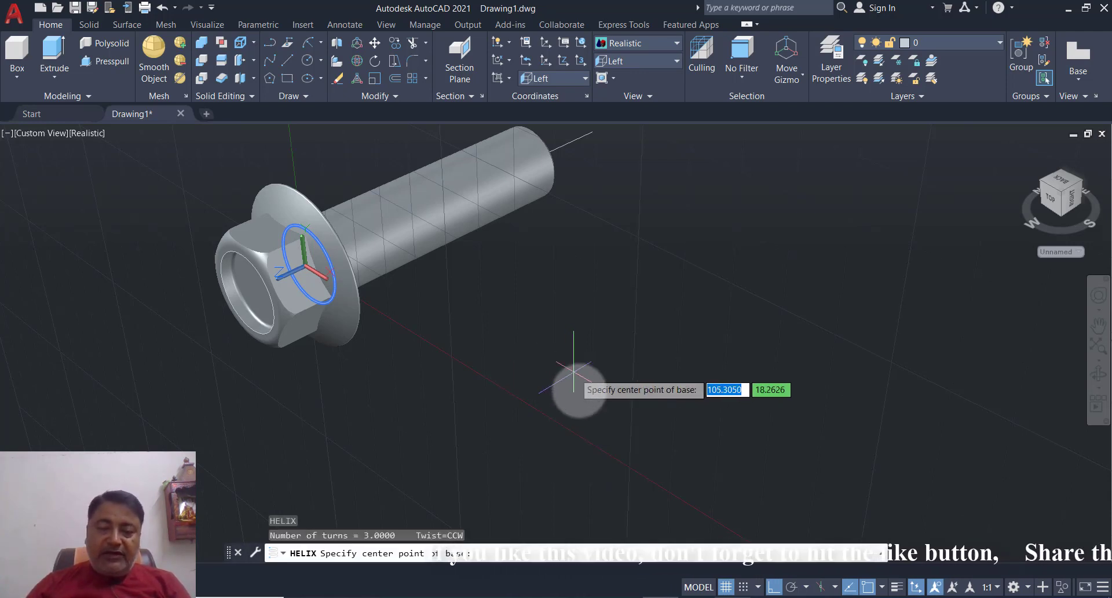
left_click(579, 389)
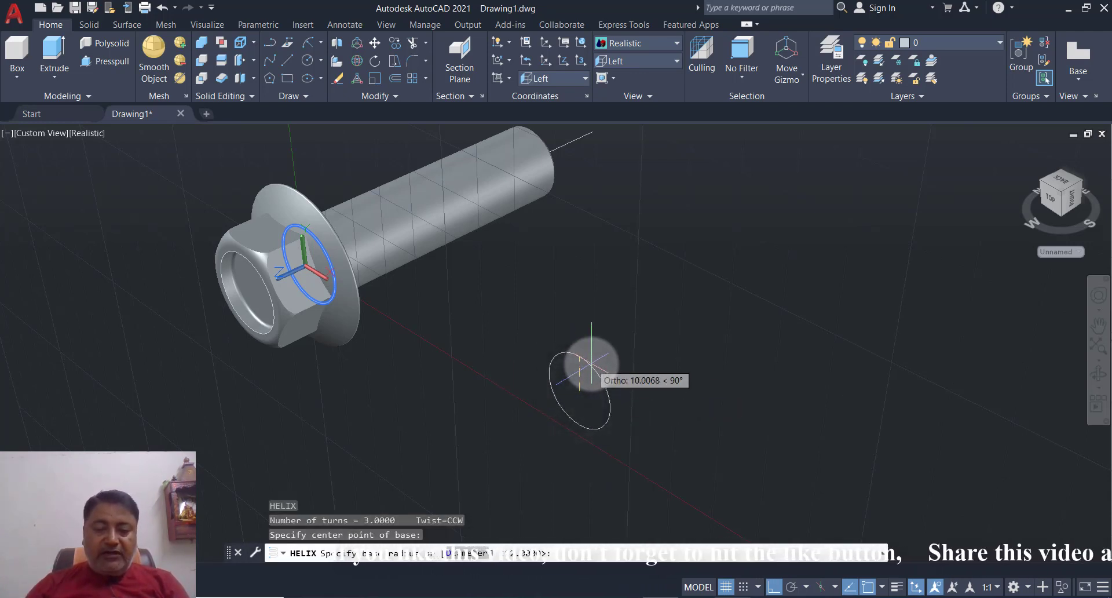
type("12")
key("Return")
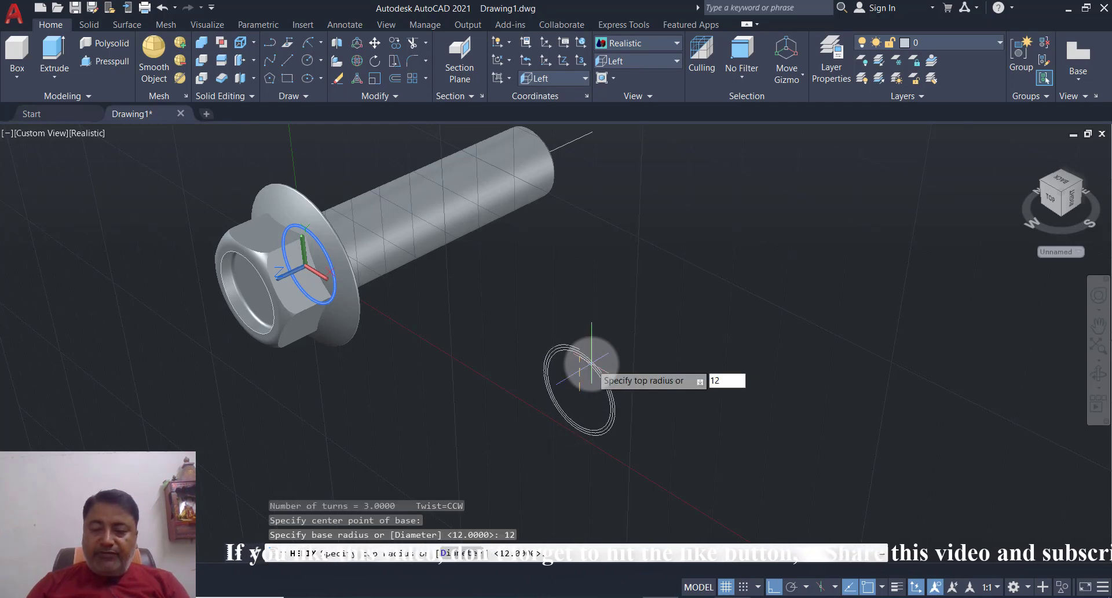
key("Return")
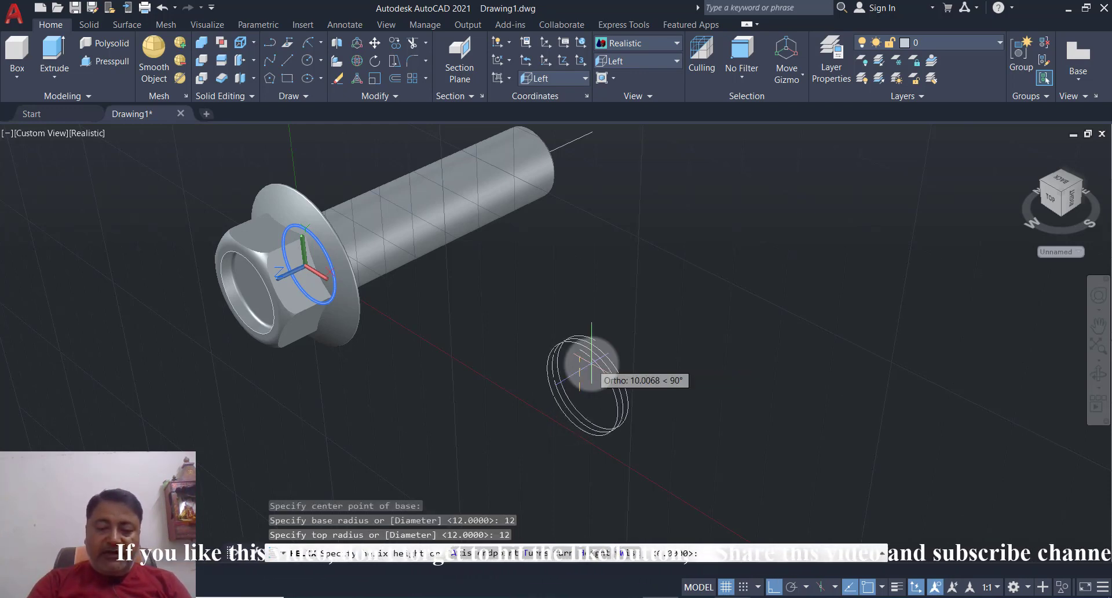
type("H")
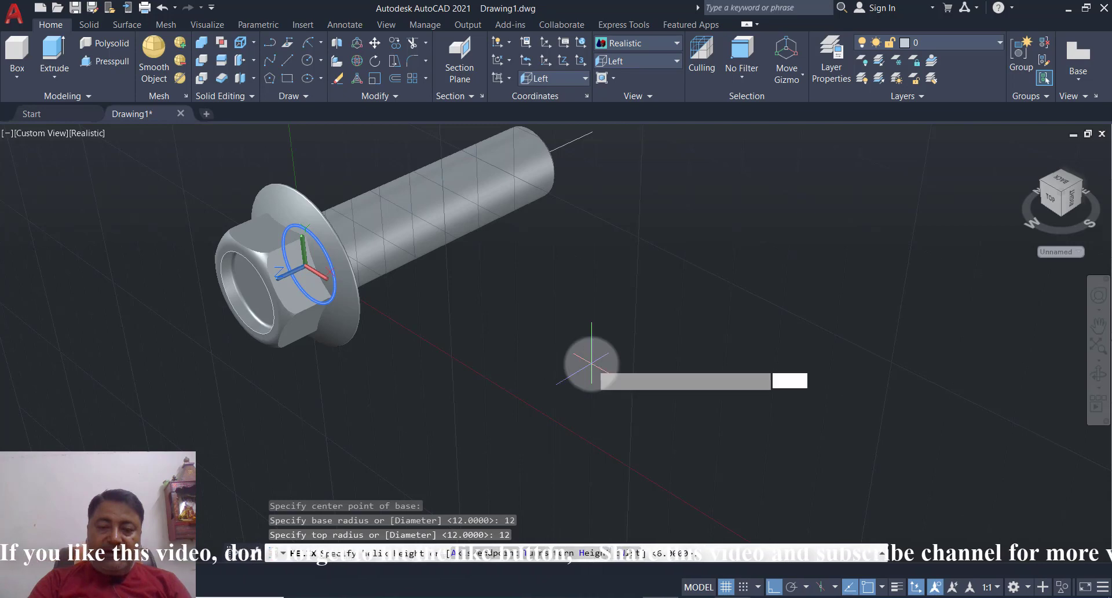
key("Return")
type("2")
key("Return")
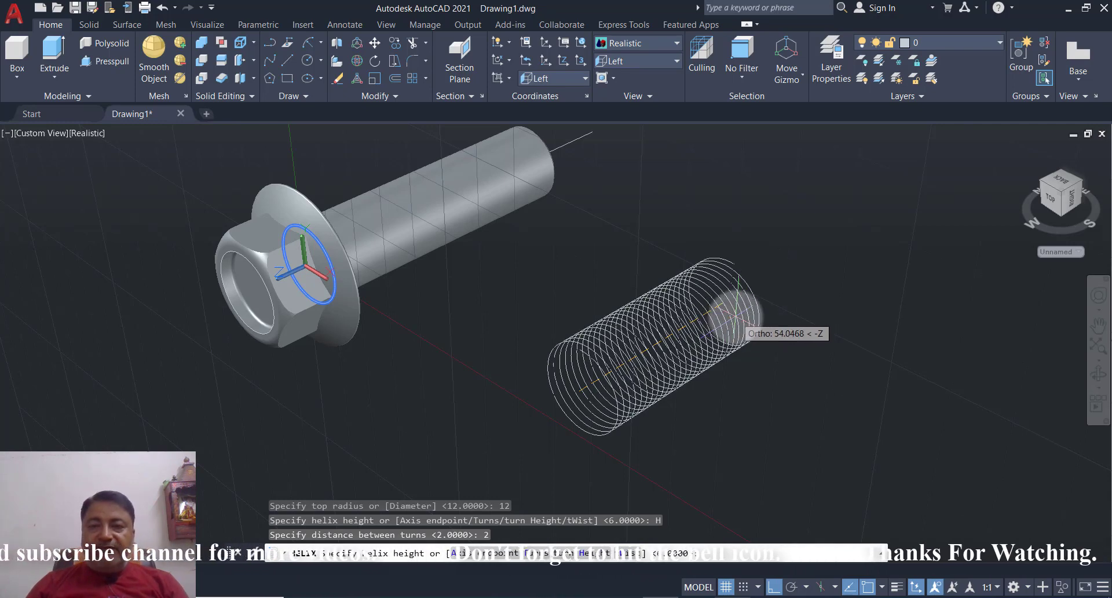
left_click(736, 316)
Move the long helix by its end point onto the free end of the bolt shank.
scroll(703, 398, "down", 2)
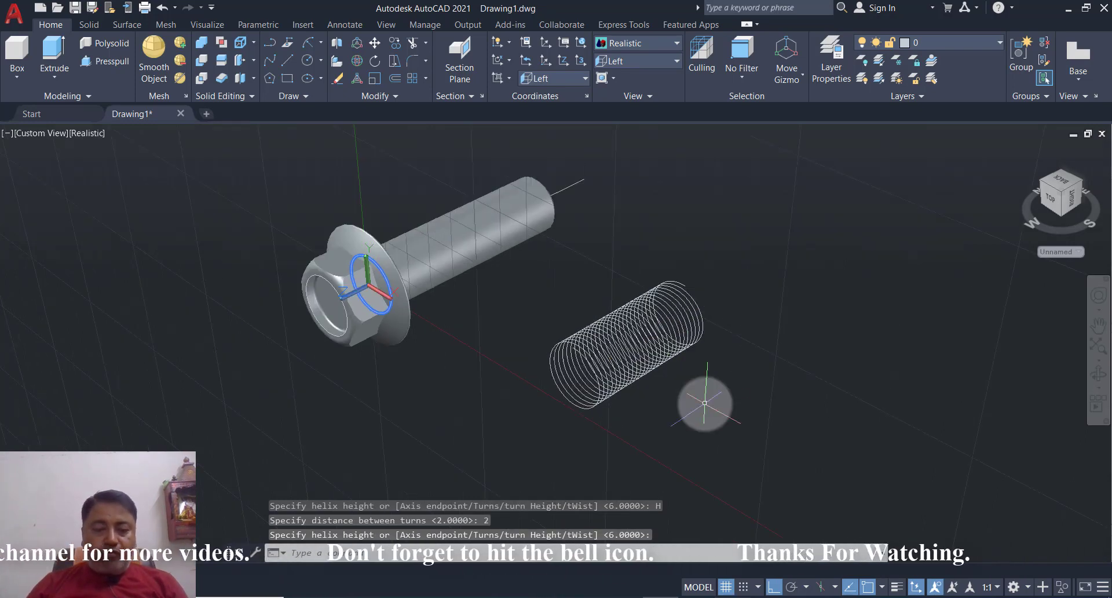
scroll(661, 414, "down", 1)
mouse_move(661, 414)
middle_mouse_down("shift")
mouse_move(527, 399)
mouse_move(688, 389)
middle_mouse_up("shift")
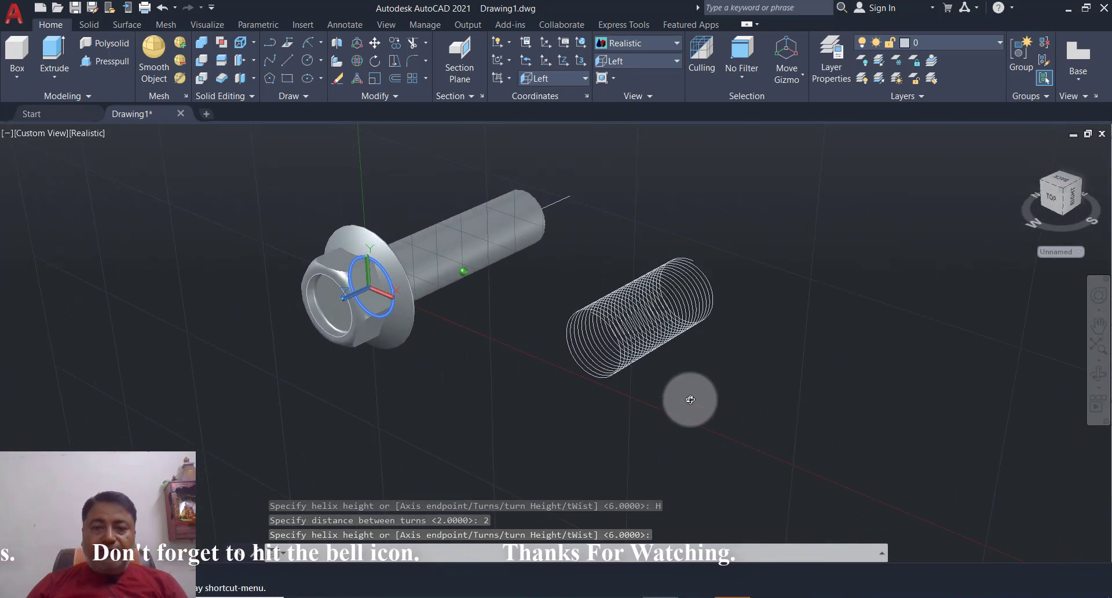
type("m")
key("Return")
left_click(721, 258)
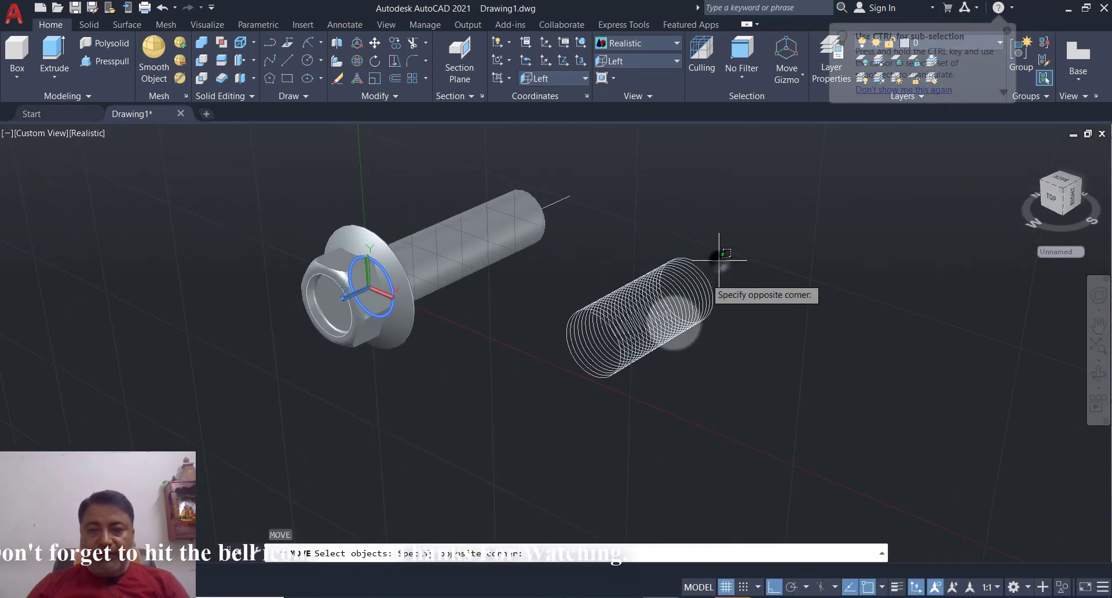
left_click(673, 321)
key("Return")
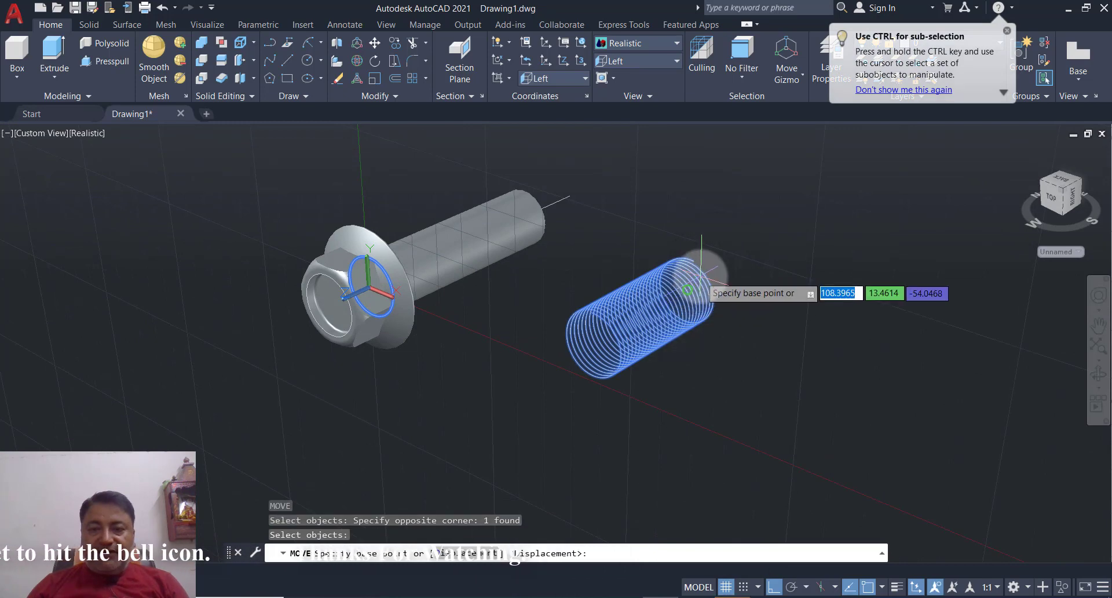
left_click(693, 284)
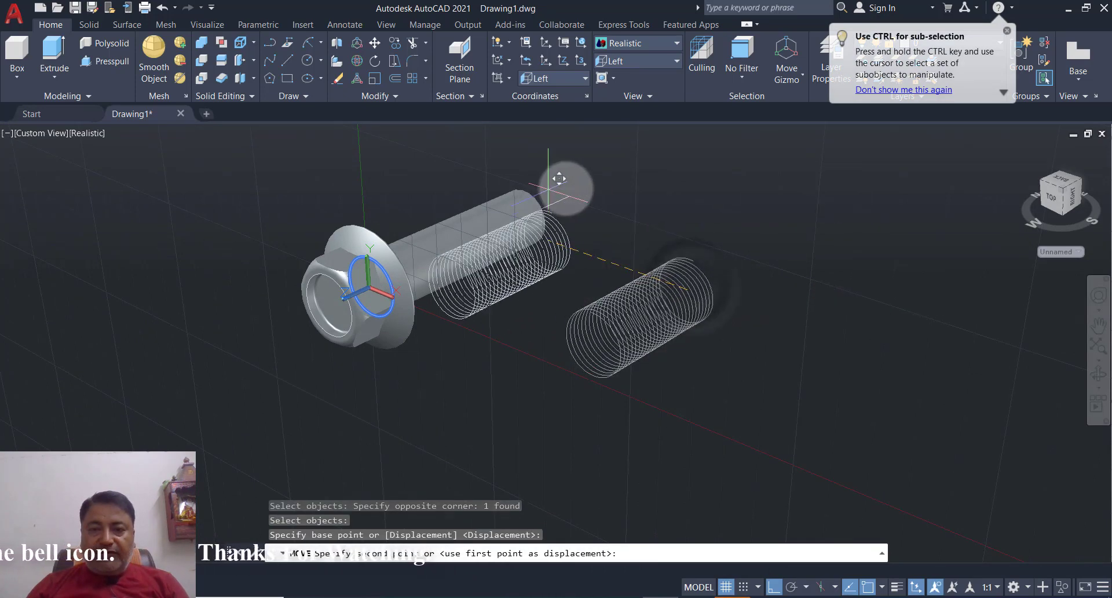
left_click(571, 196)
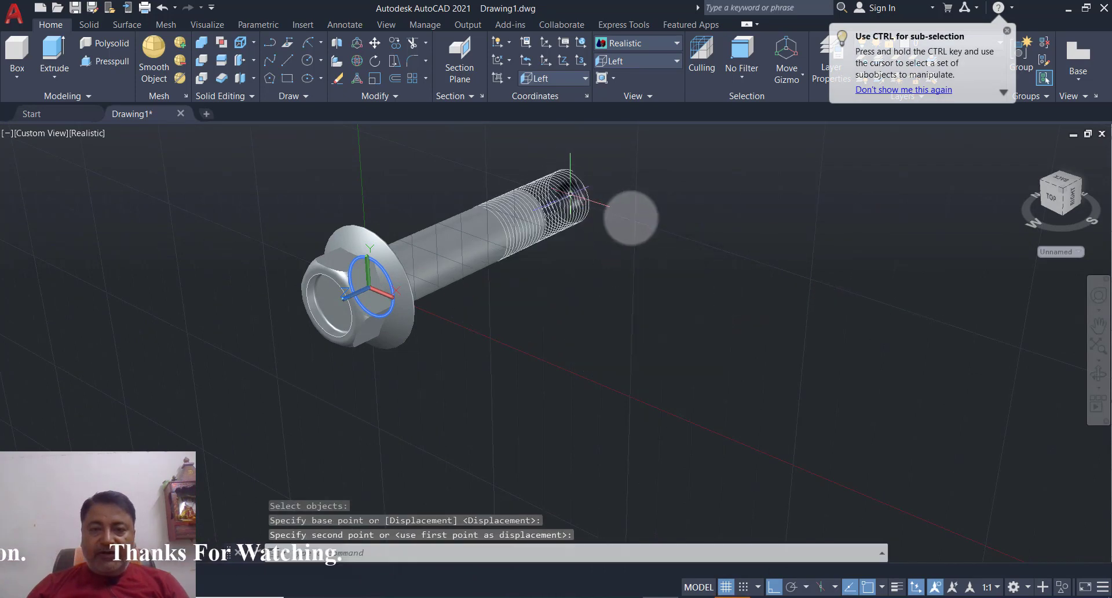
middle_click_drag(620, 290, 589, 243, "shift")
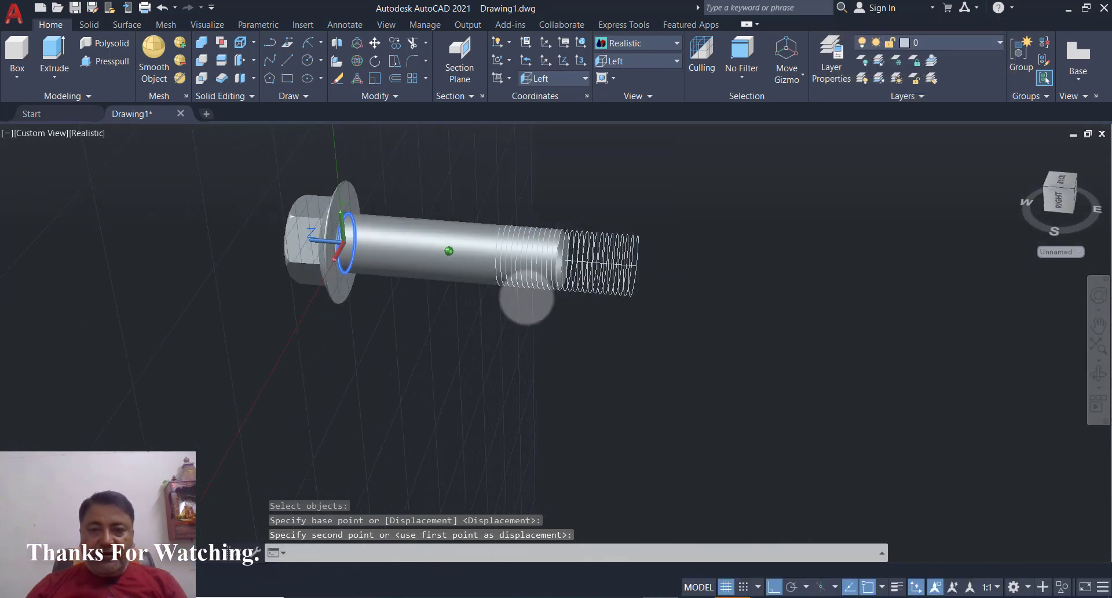
Attempt a 15-unit grip stretch of the helix end, then cancel and undo it.
left_click(590, 243)
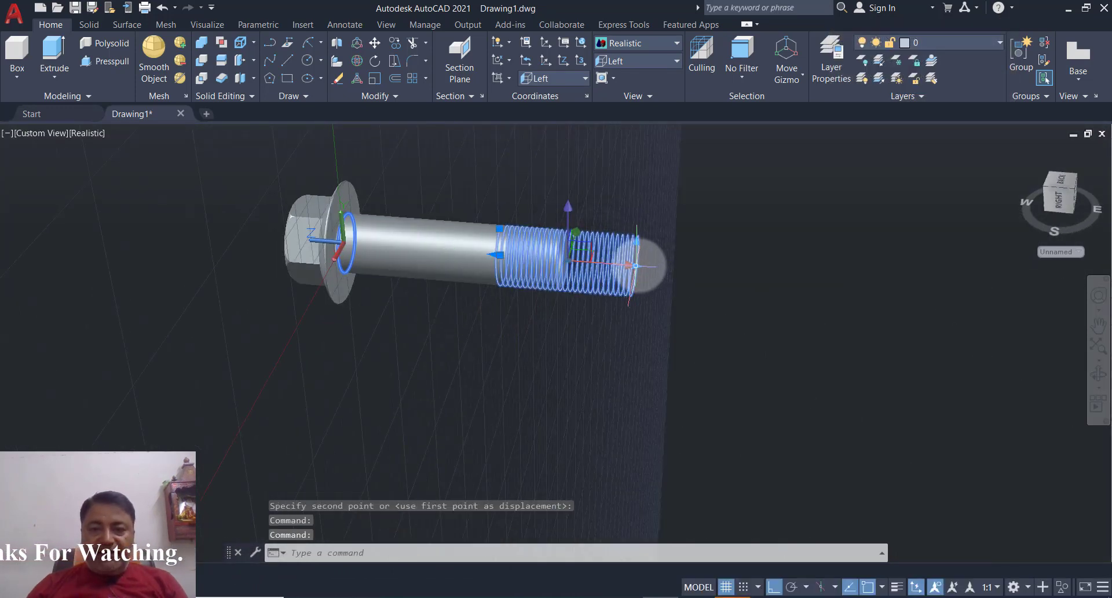
left_click(637, 266)
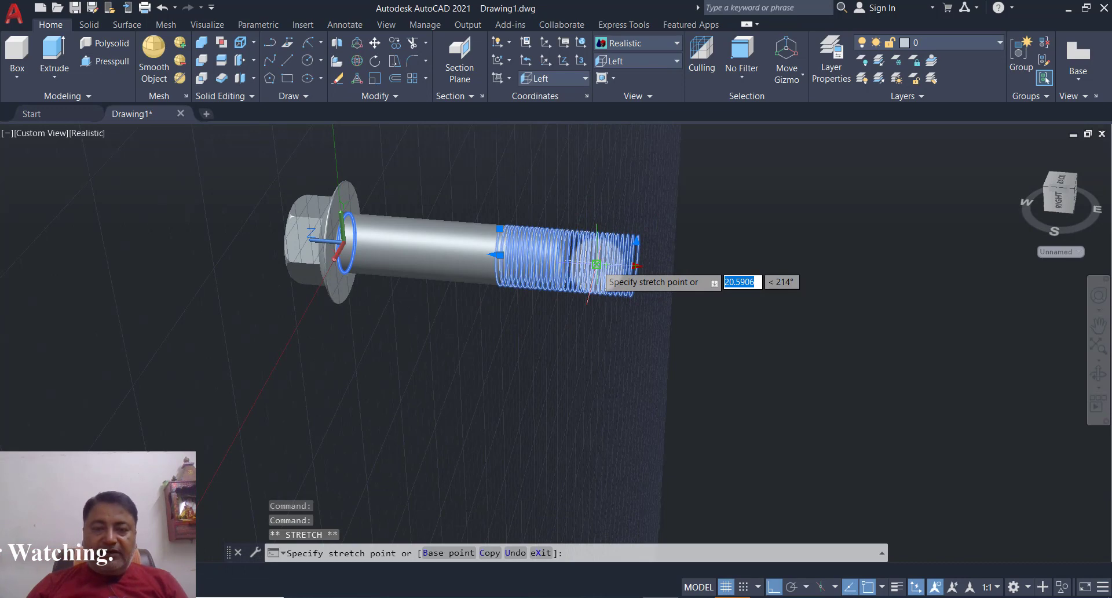
type("15")
key("Return")
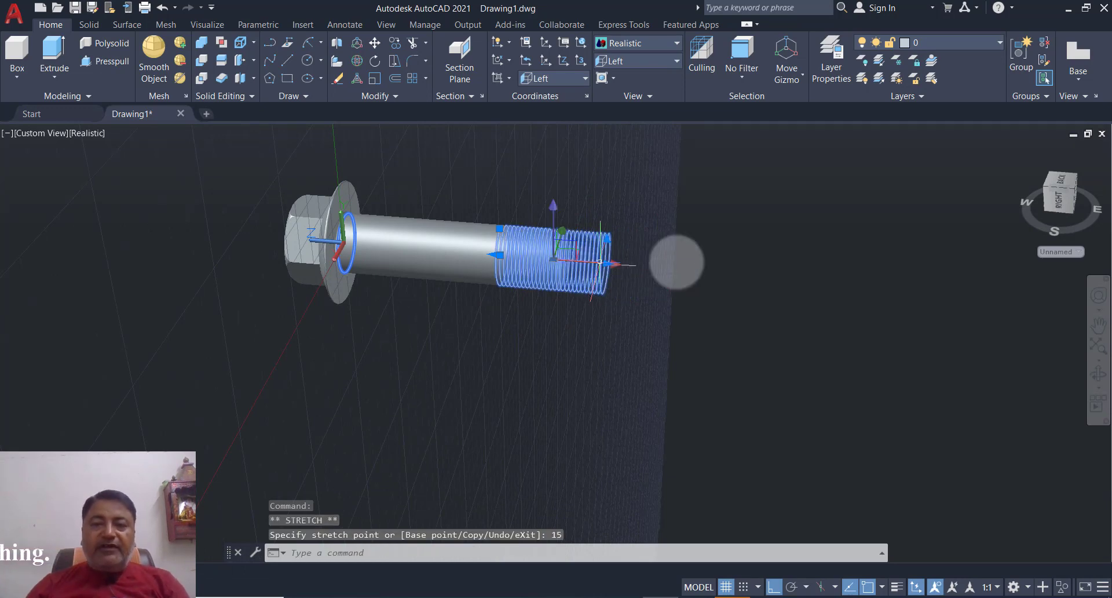
key("Escape")
key("Escape")
scroll(608, 241, "up", 1)
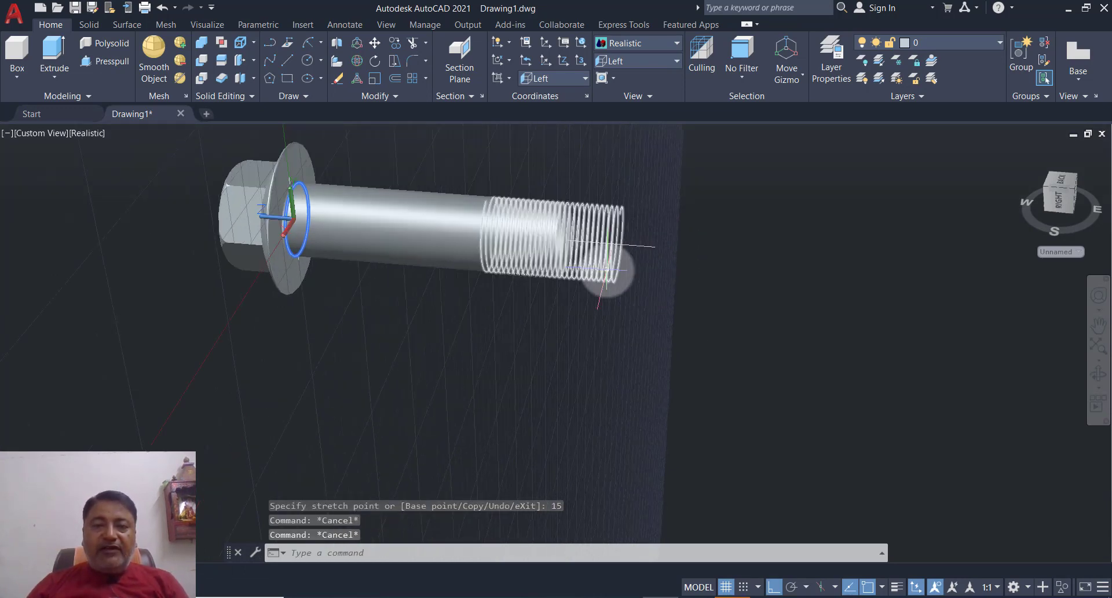
left_click(621, 220)
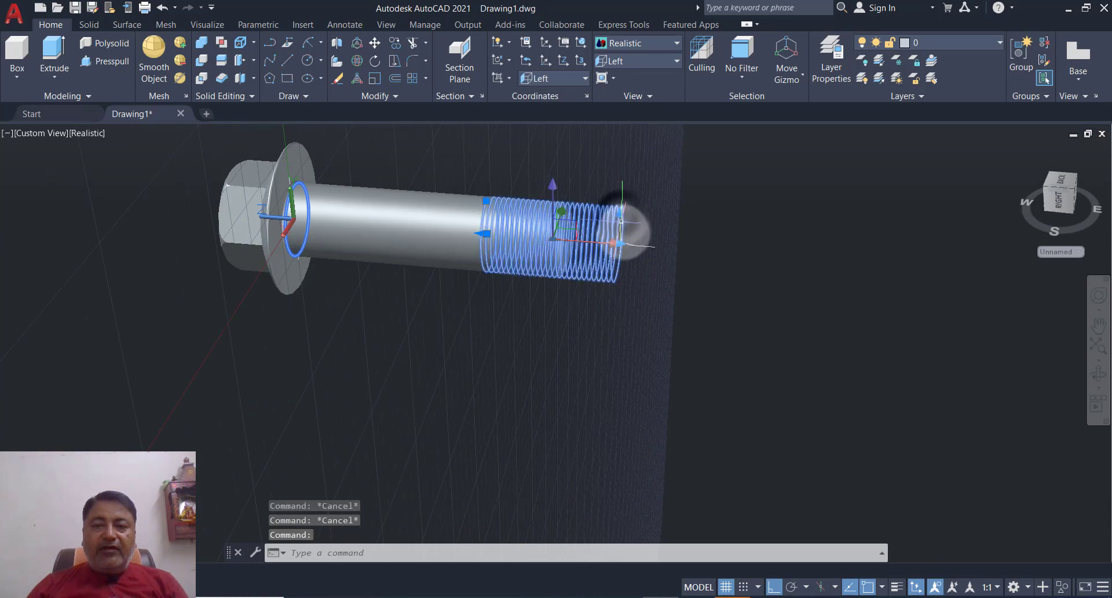
left_click(620, 243)
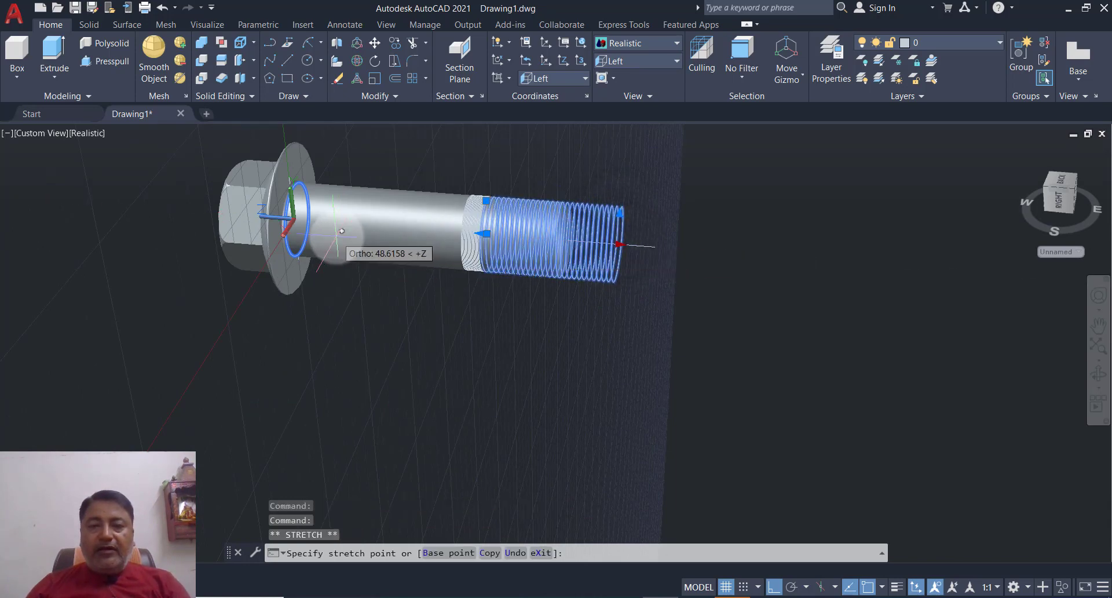
key("Escape")
key("Escape")
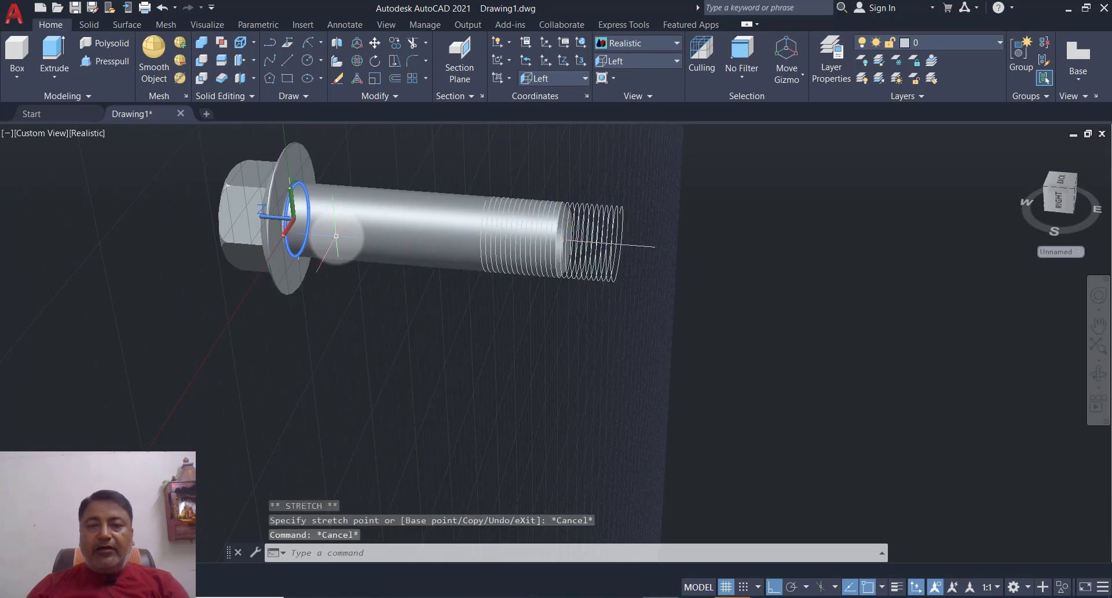
key("ctrl+z")
key("ctrl+z")
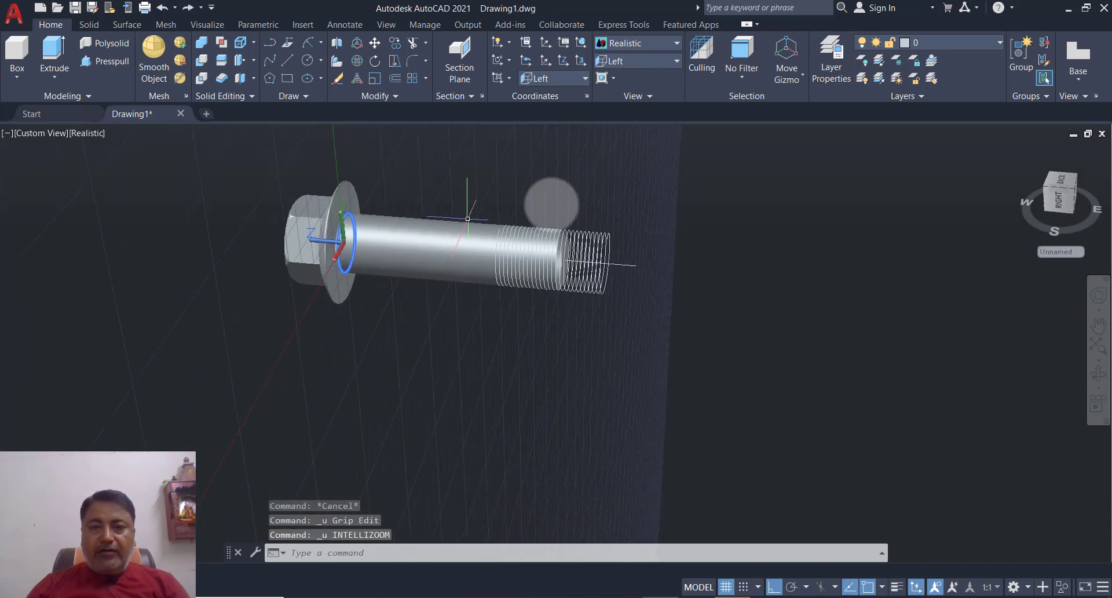
Move the thread helix 15 units along the shank toward the hex head.
left_click(620, 205)
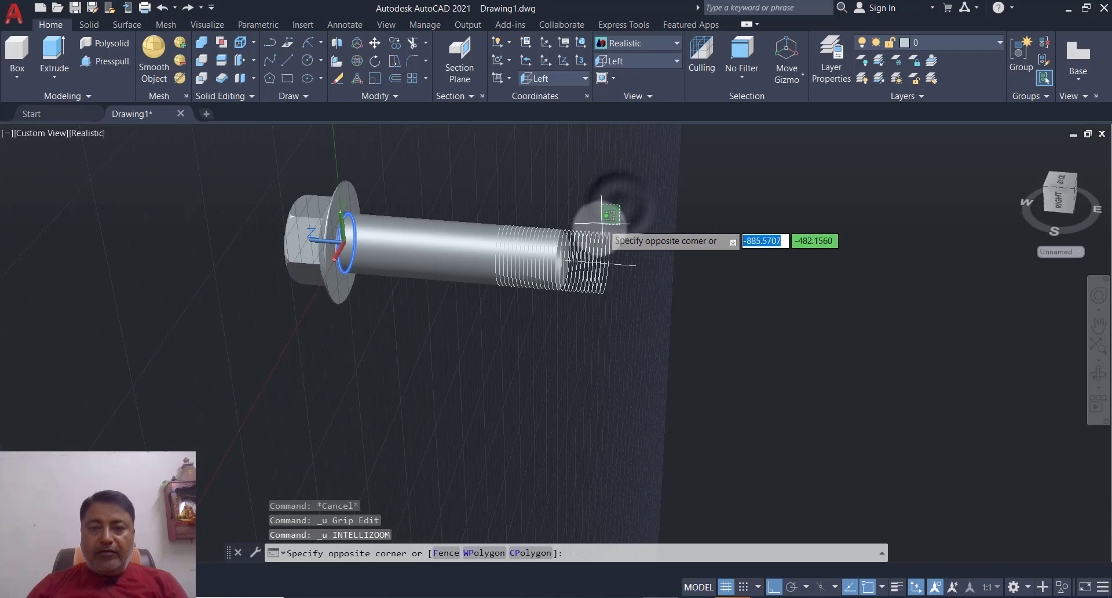
left_click(601, 233)
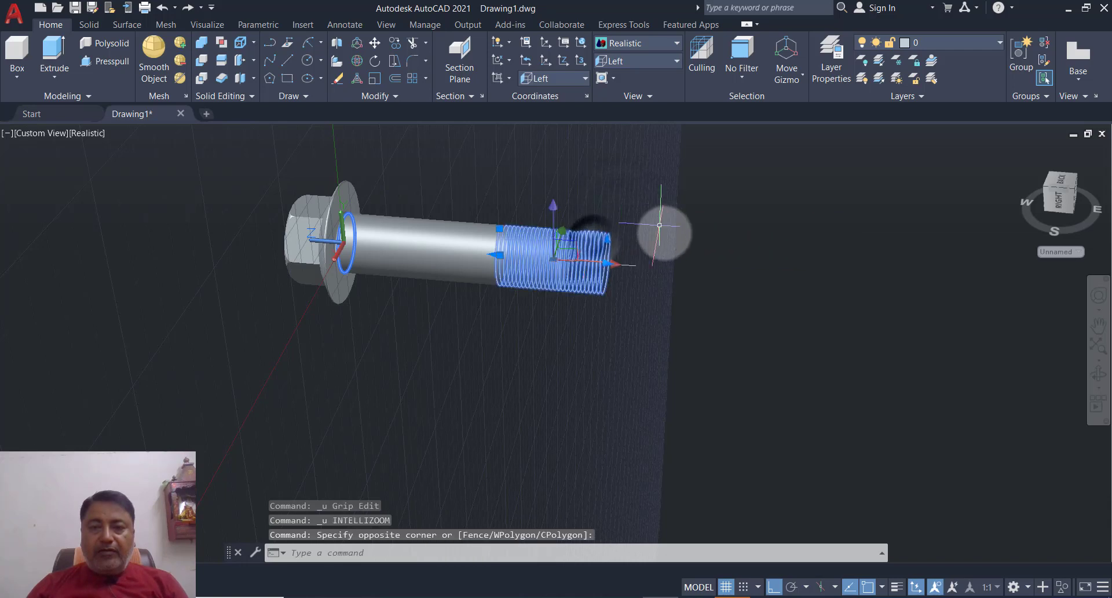
left_click(607, 264)
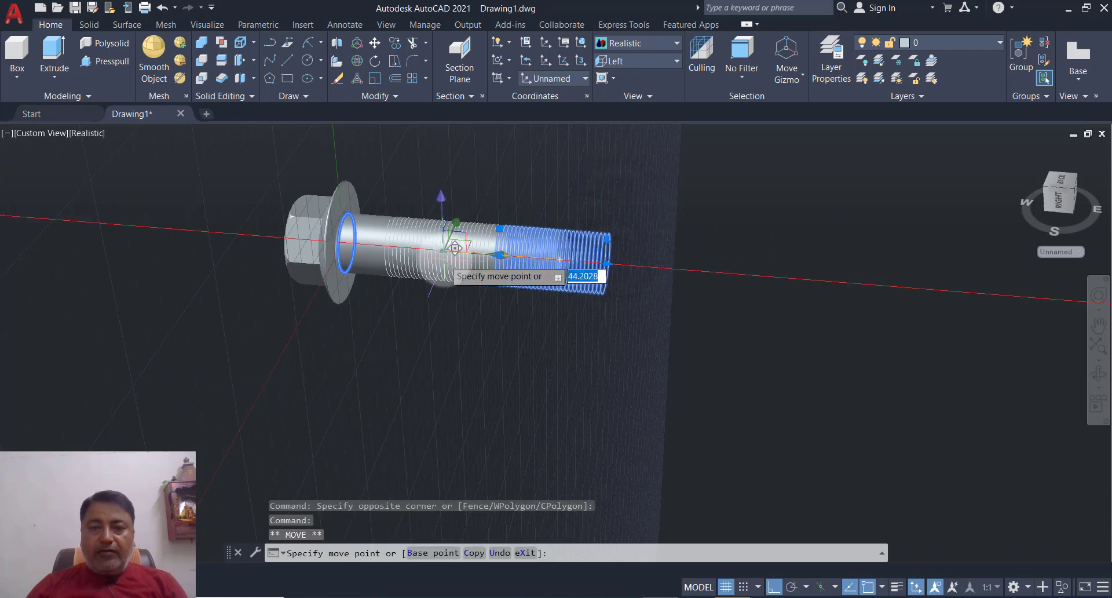
type("5")
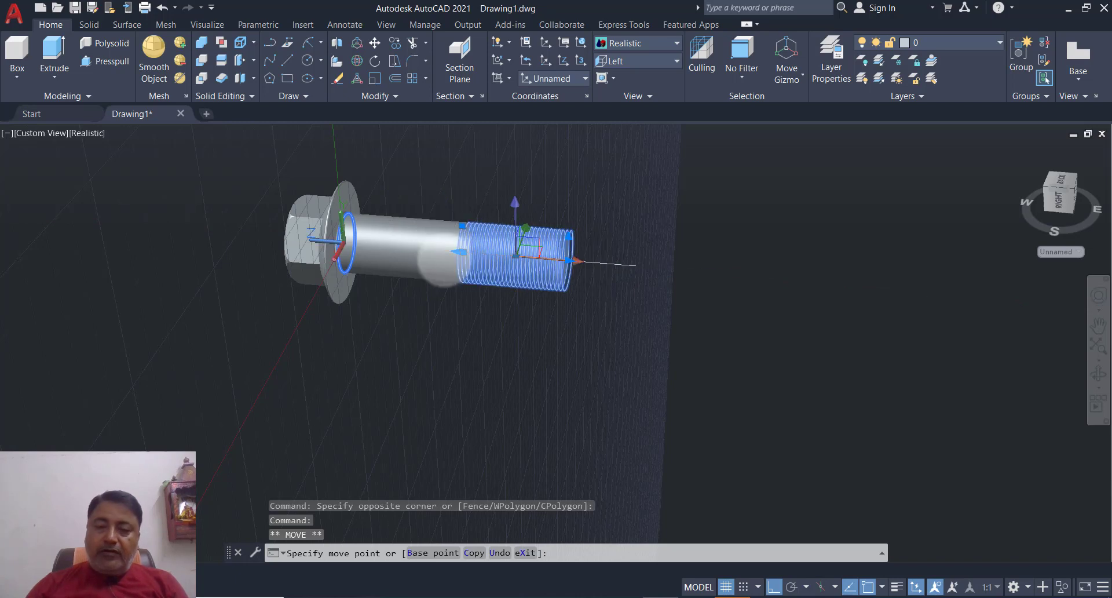
key("Return")
key("Escape")
key("Escape")
scroll(576, 238, "up", 2)
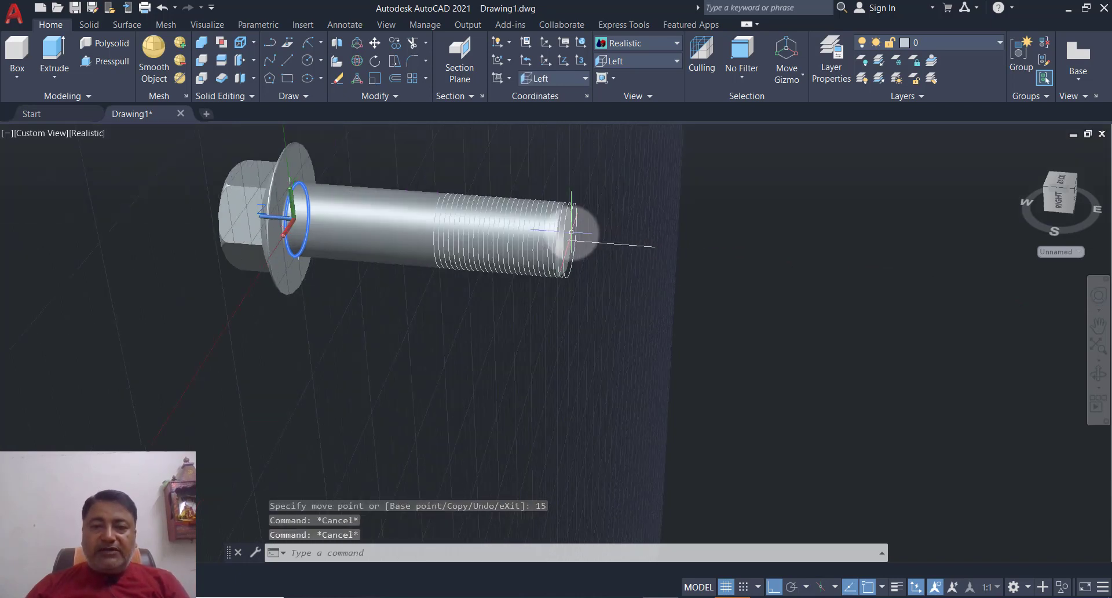
scroll(583, 231, "up", 2)
Erase the helix's axis line with E.
left_click(672, 241)
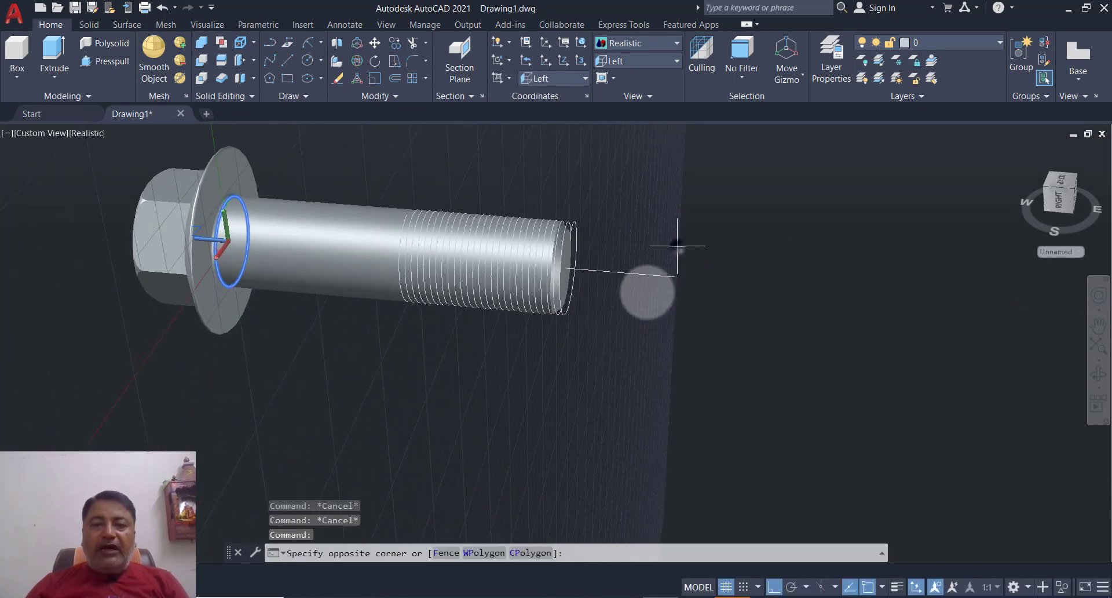
left_click(631, 289)
type("E")
key("Return")
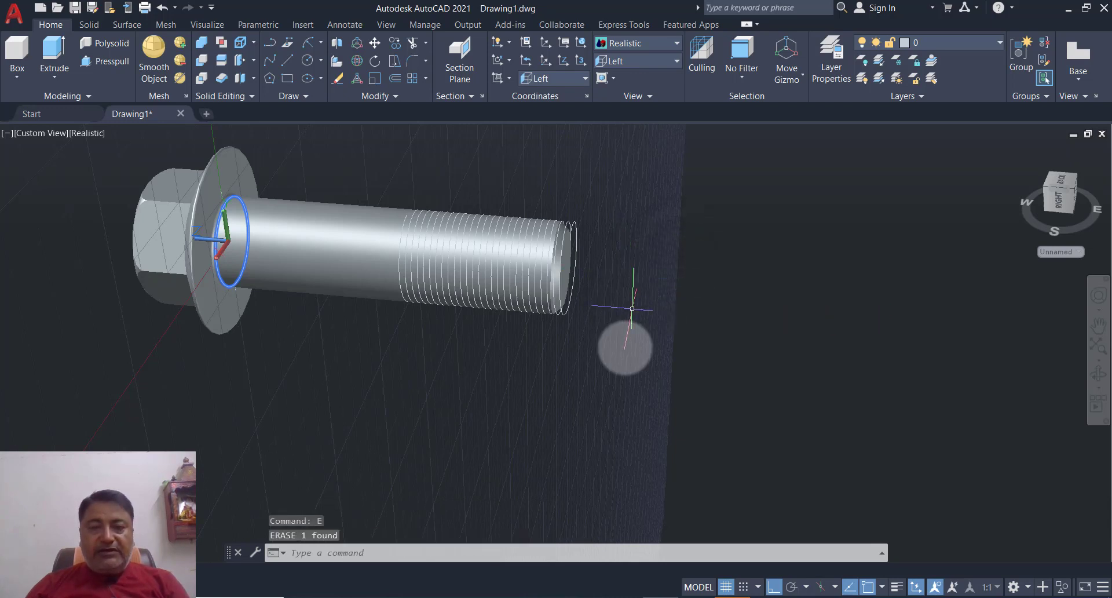
Reset the coordinate system to World from the ViewCube's UCS list.
key("Return")
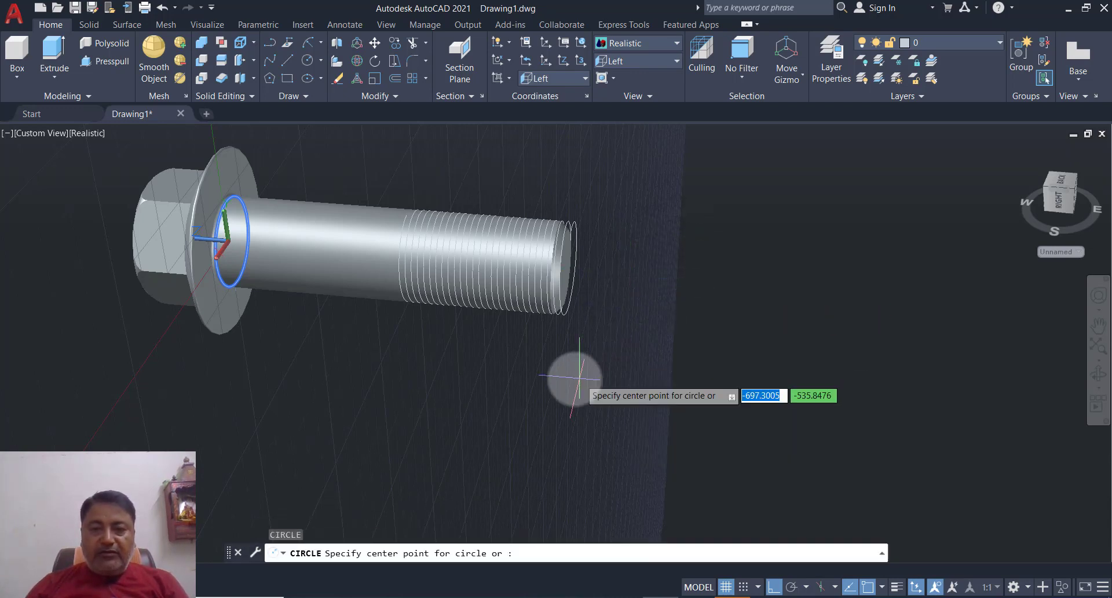
left_click(546, 372)
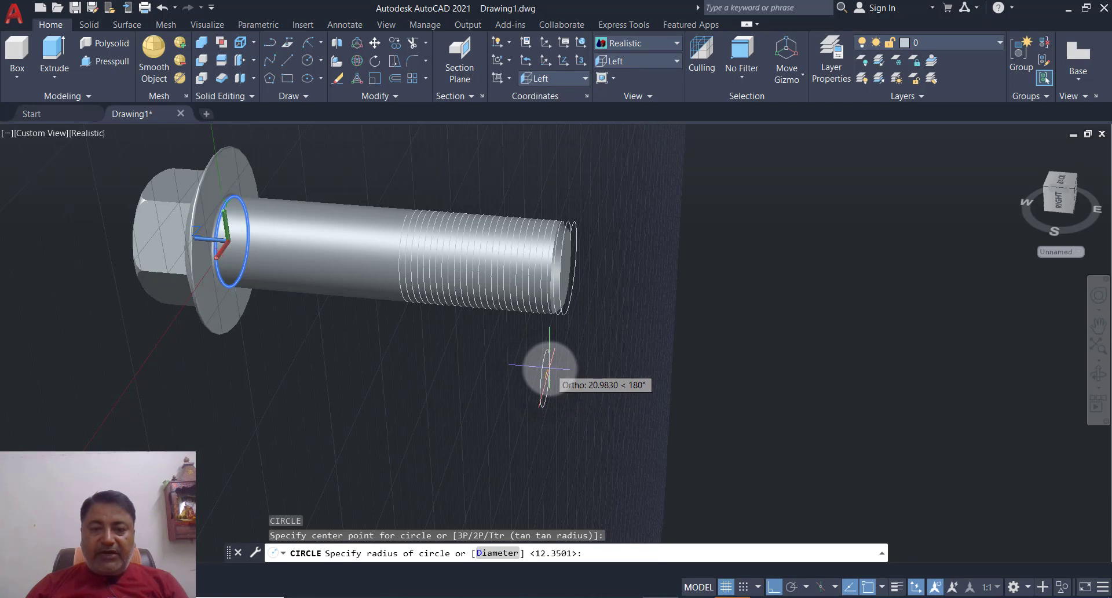
key("Escape")
left_click(1058, 253)
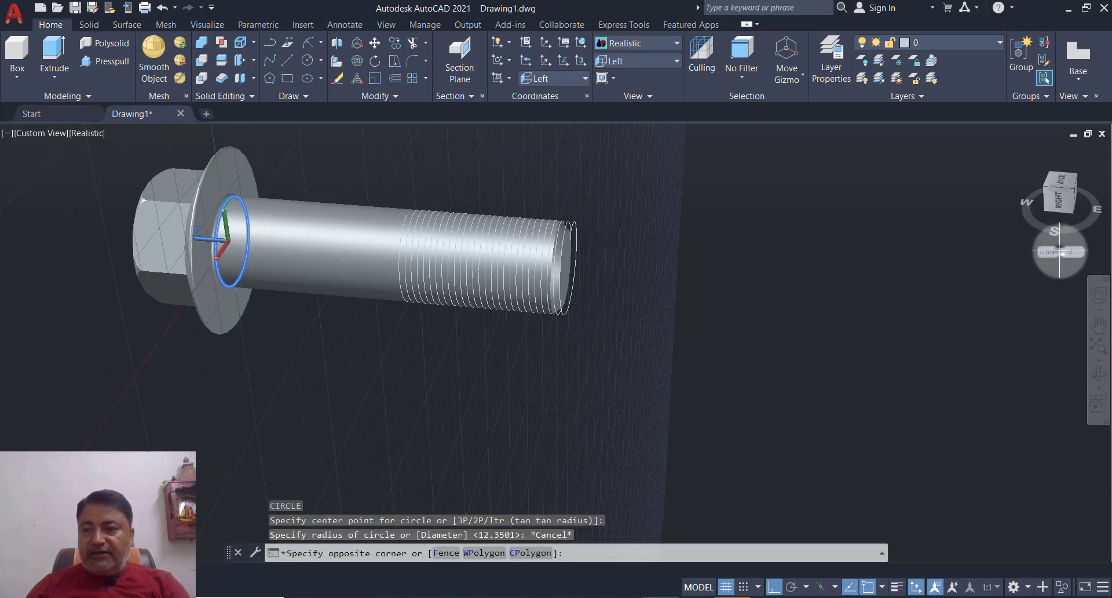
left_click(1066, 252)
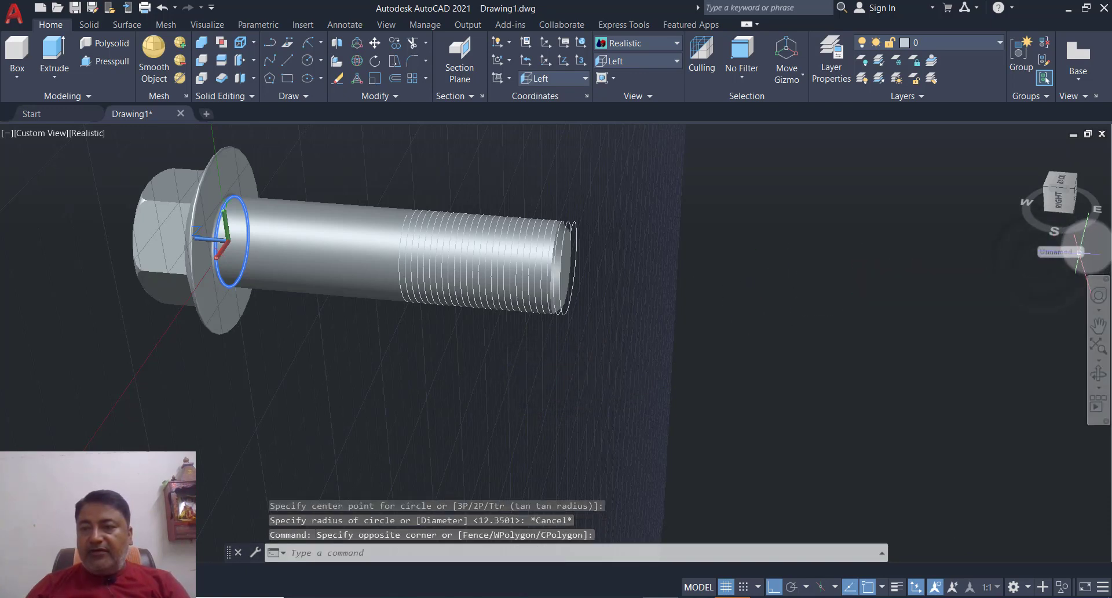
left_click(1078, 251)
left_click(1048, 260)
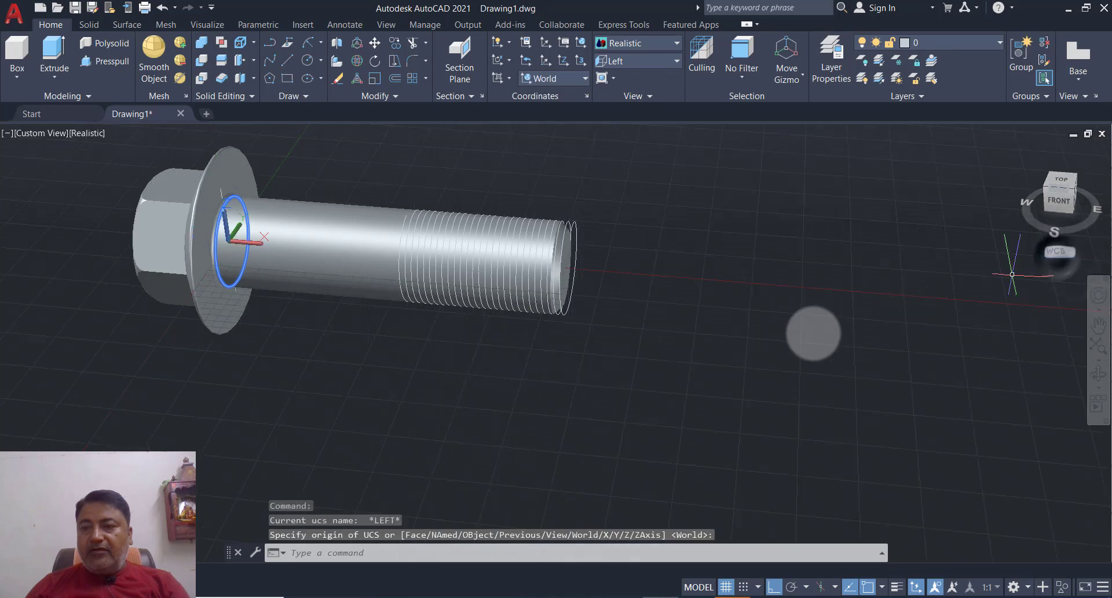
middle_click_drag(687, 362, 653, 381, "shift")
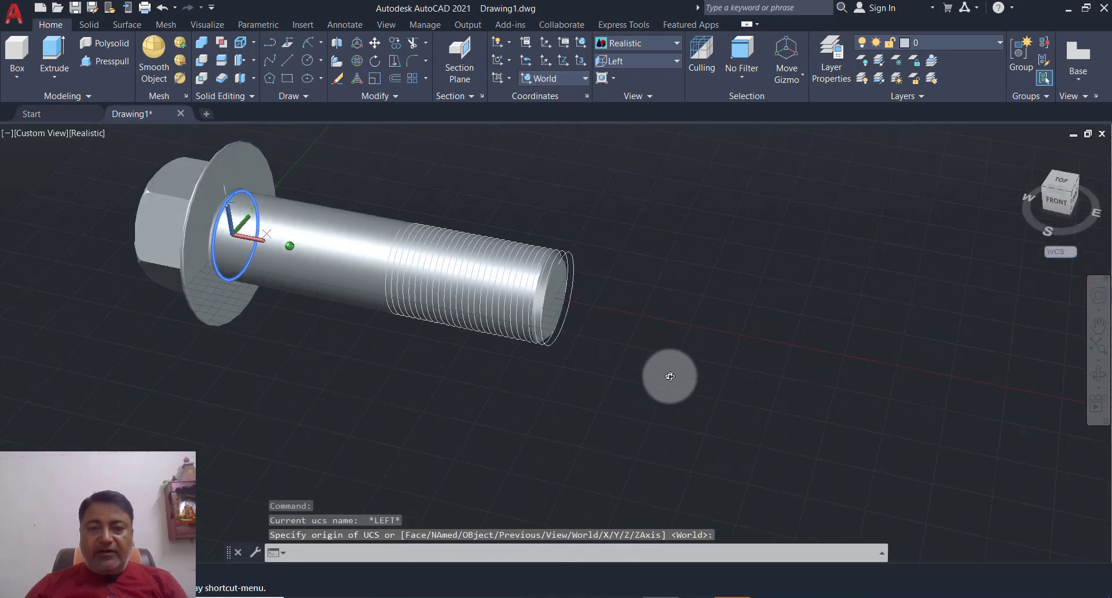
key("Return")
type("c")
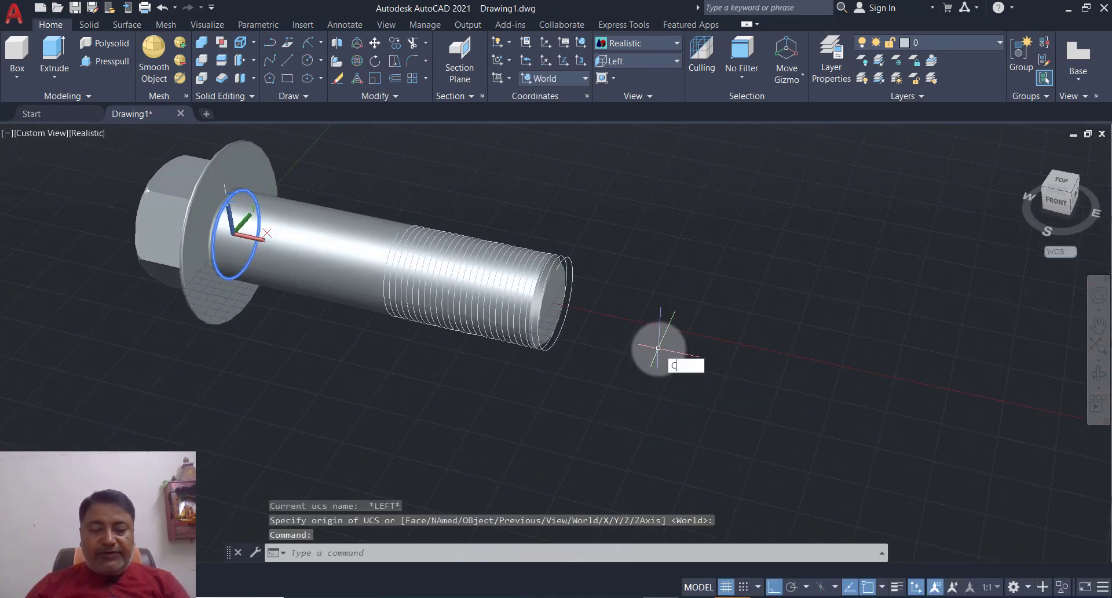
Draw a circle of diameter 1 beside the bolt.
key("Return")
left_click(642, 371)
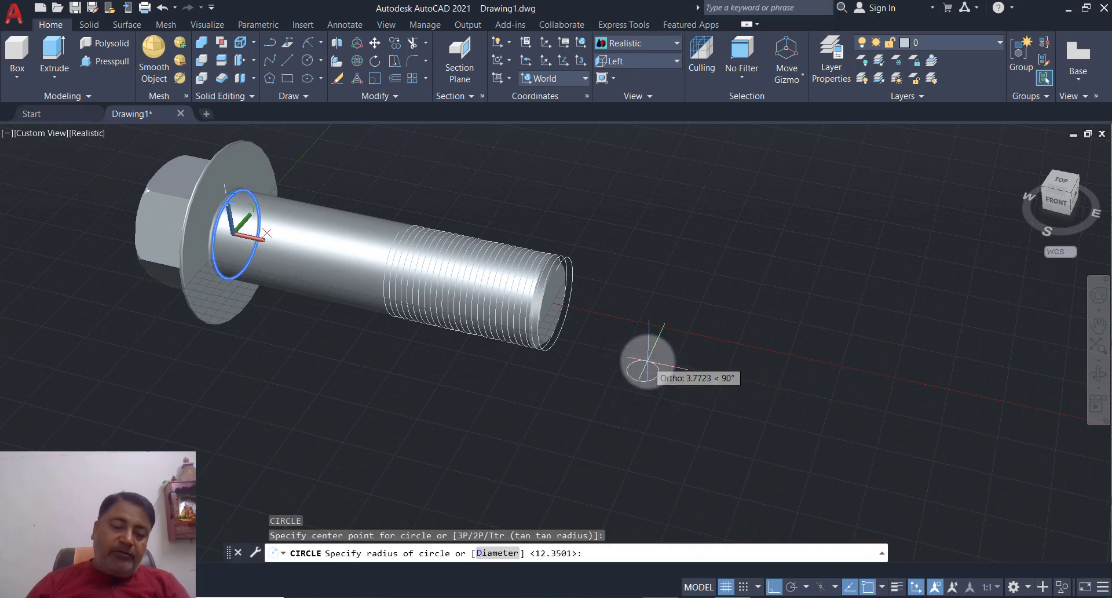
type("D")
key("Return")
type("1")
key("Return")
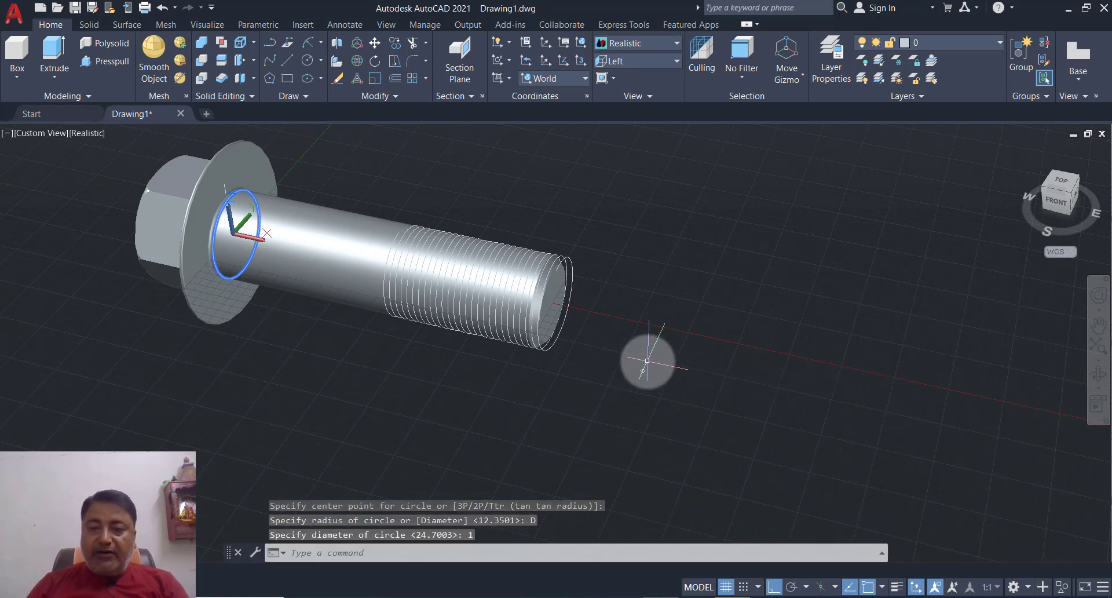
scroll(643, 358, "up", 1)
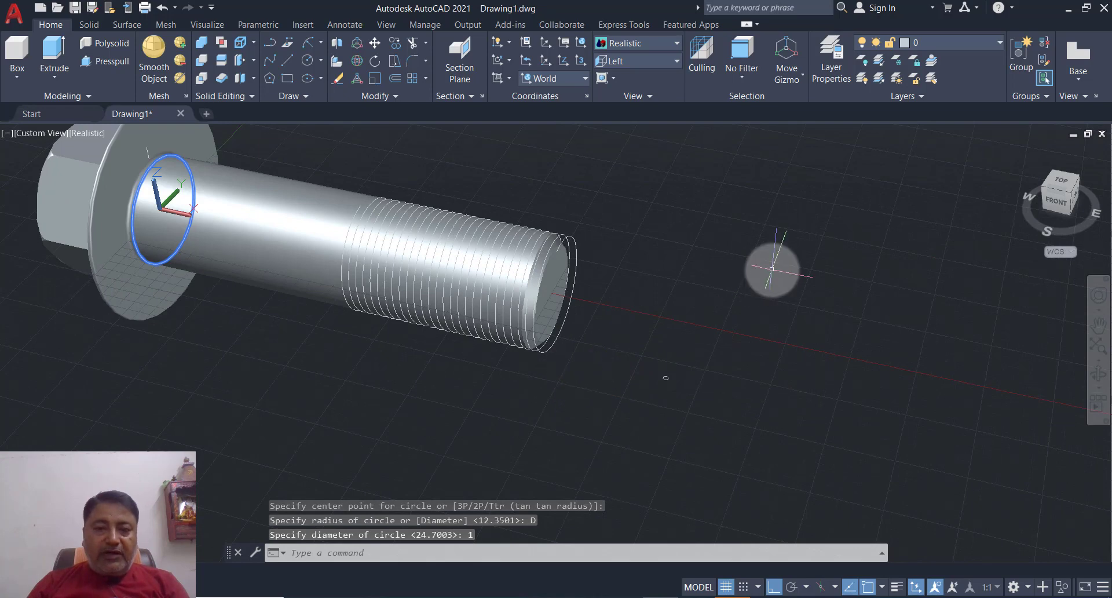
Switch the visual style to 2D Wireframe.
left_click(651, 42)
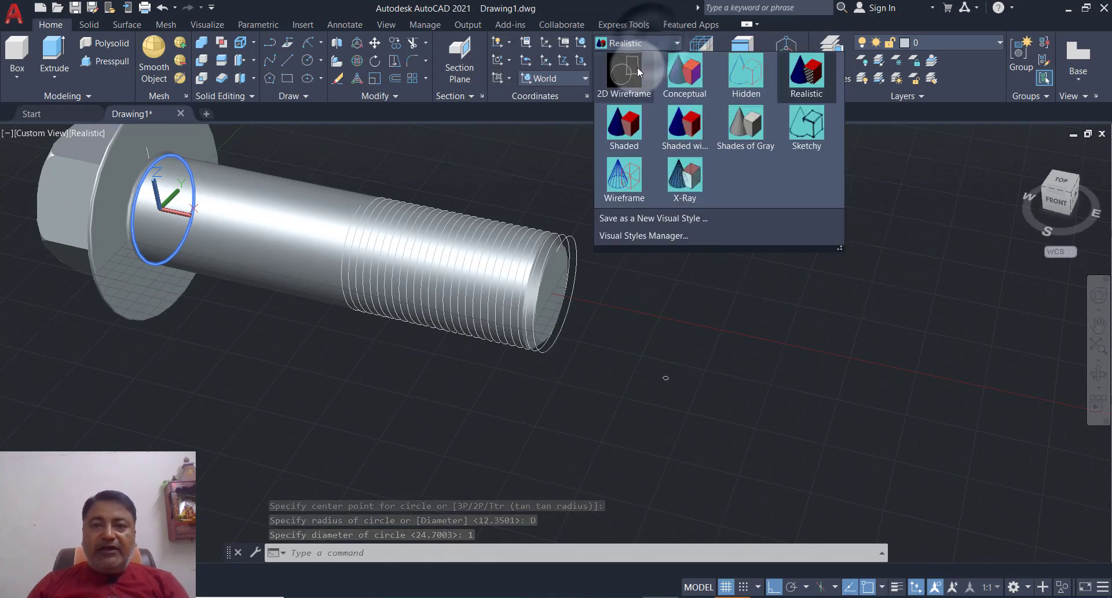
left_click(637, 68)
scroll(632, 266, "up", 1)
type("SWE")
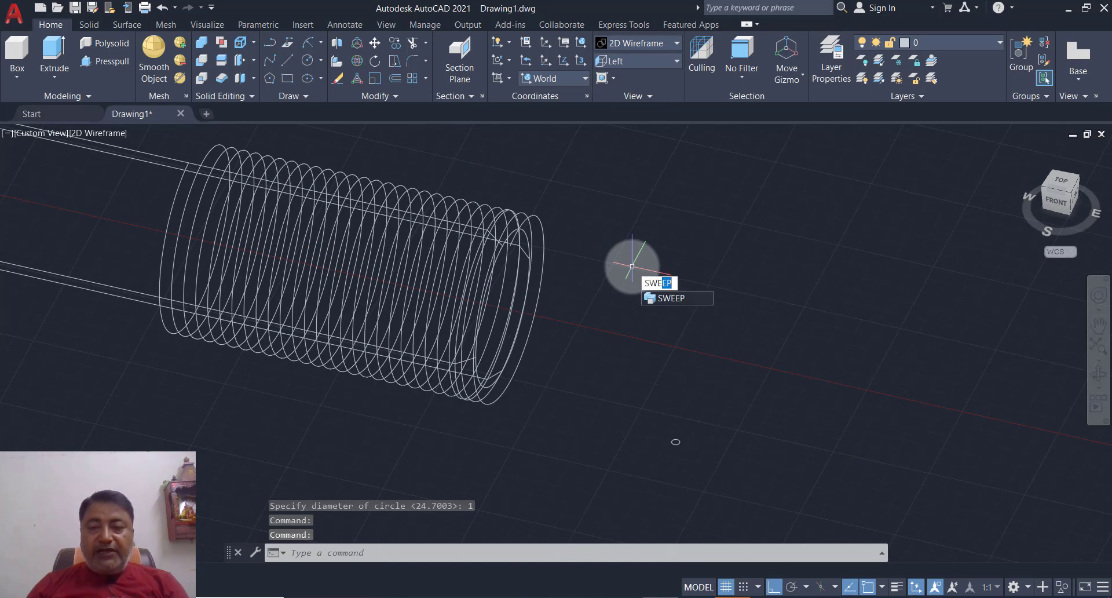
Start SWEEP with the diameter-1 circle selected as the profile.
key("Return")
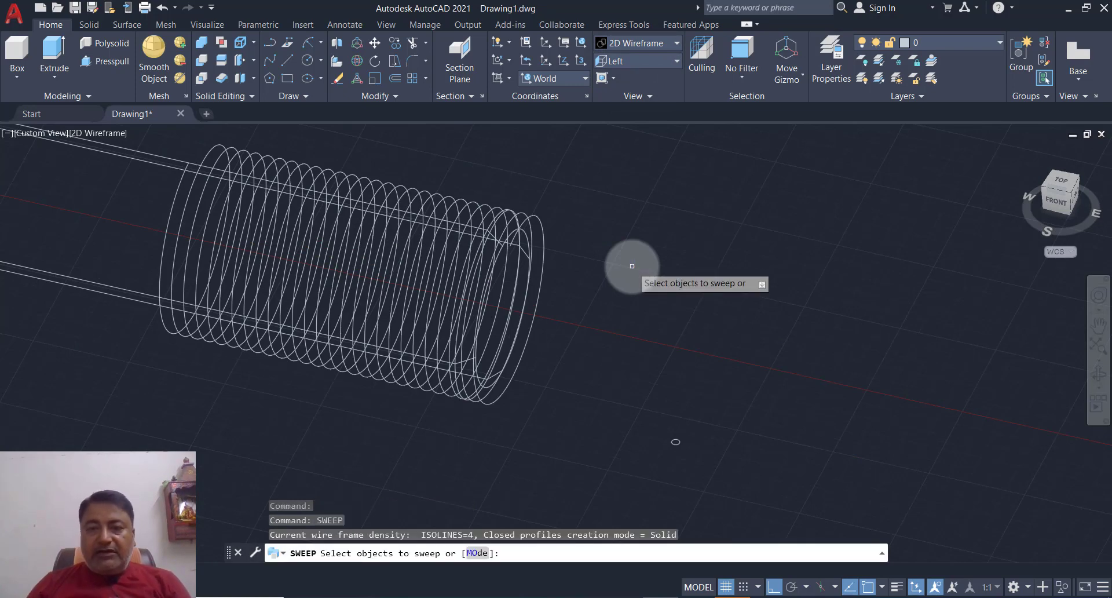
left_click(675, 442)
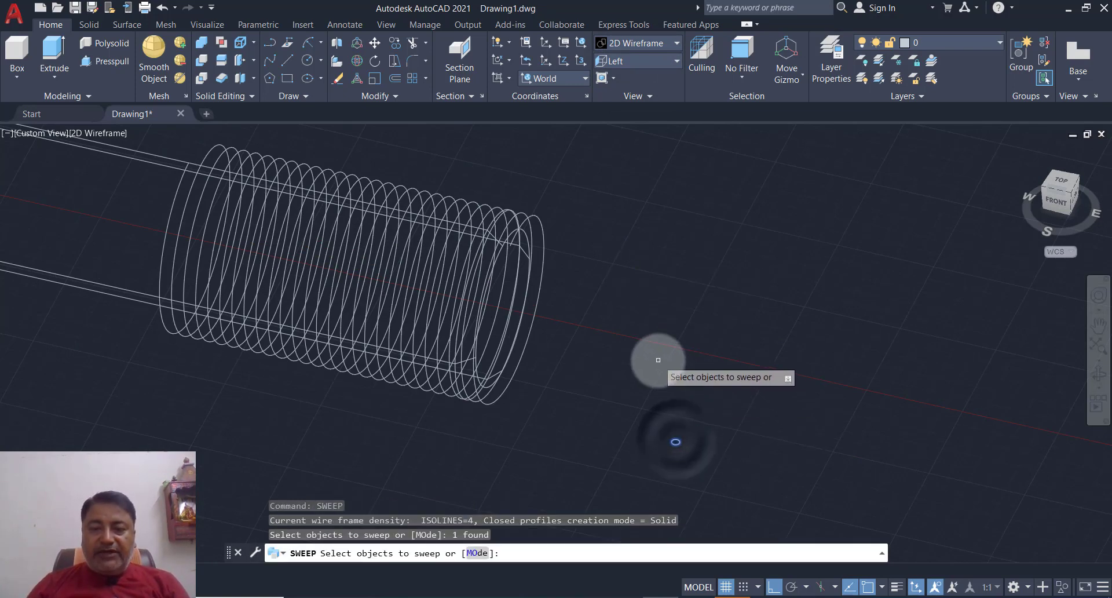
key("Return")
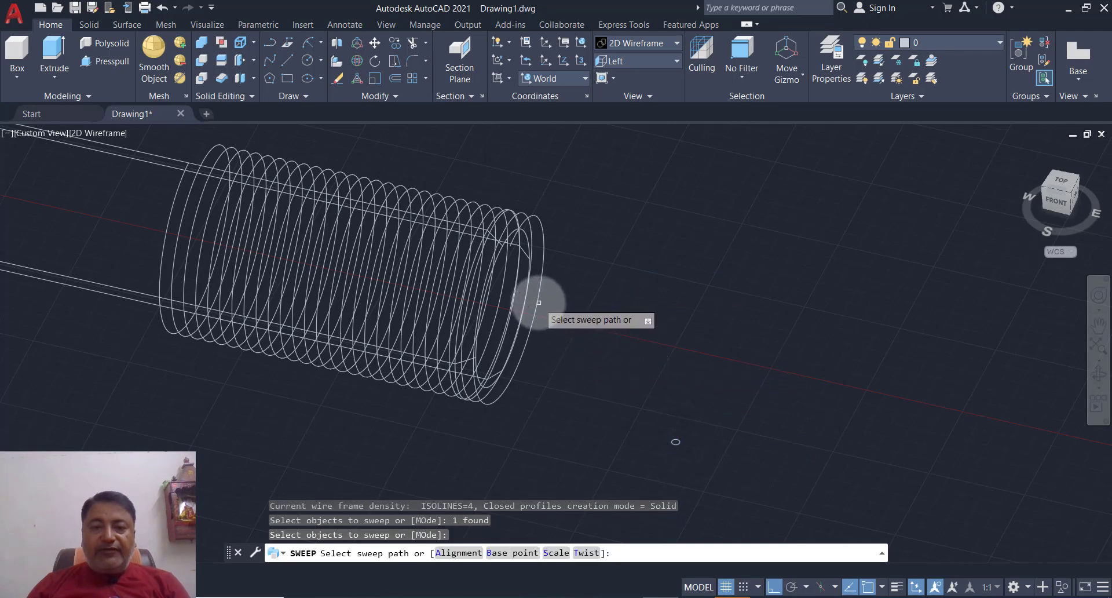
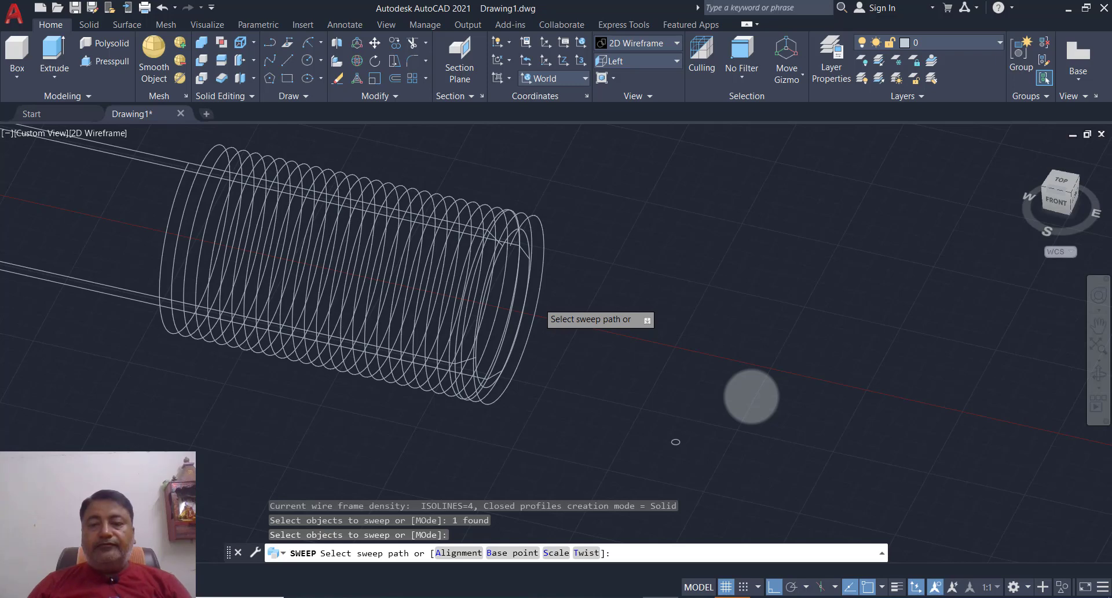
Pick the helix as the sweep path to form the thread coil, then display the bolt in Realistic style.
left_click(539, 311)
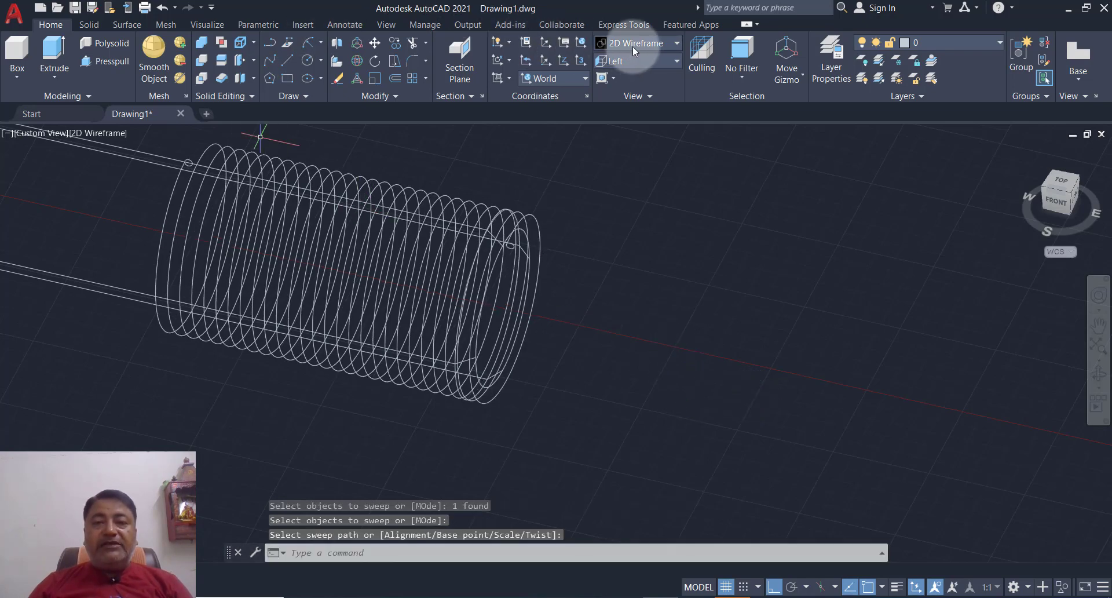
scroll(636, 335, "down", 2)
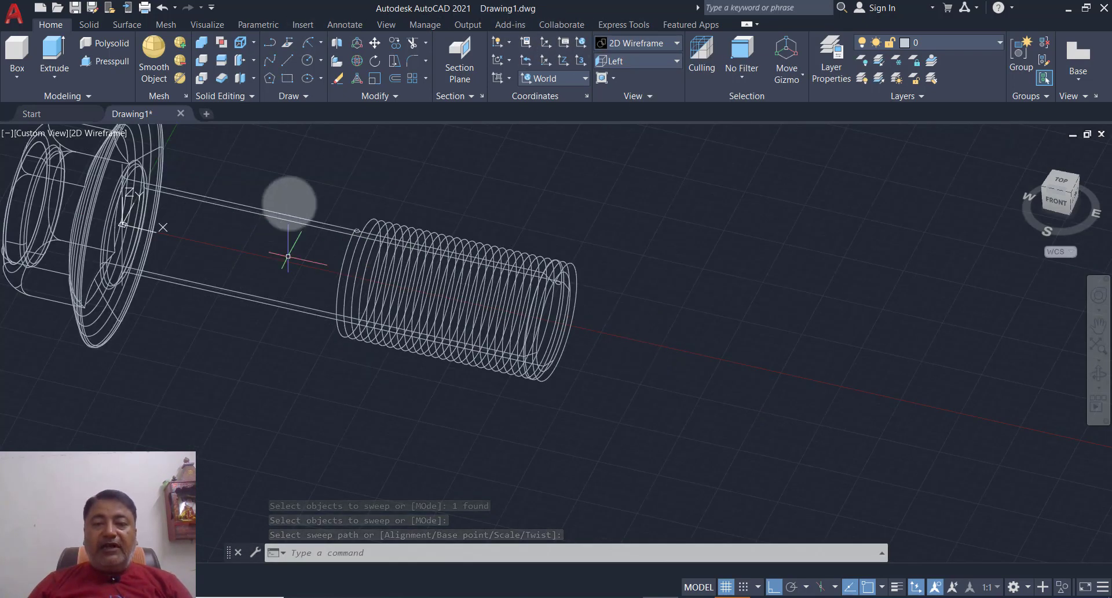
left_click(643, 46)
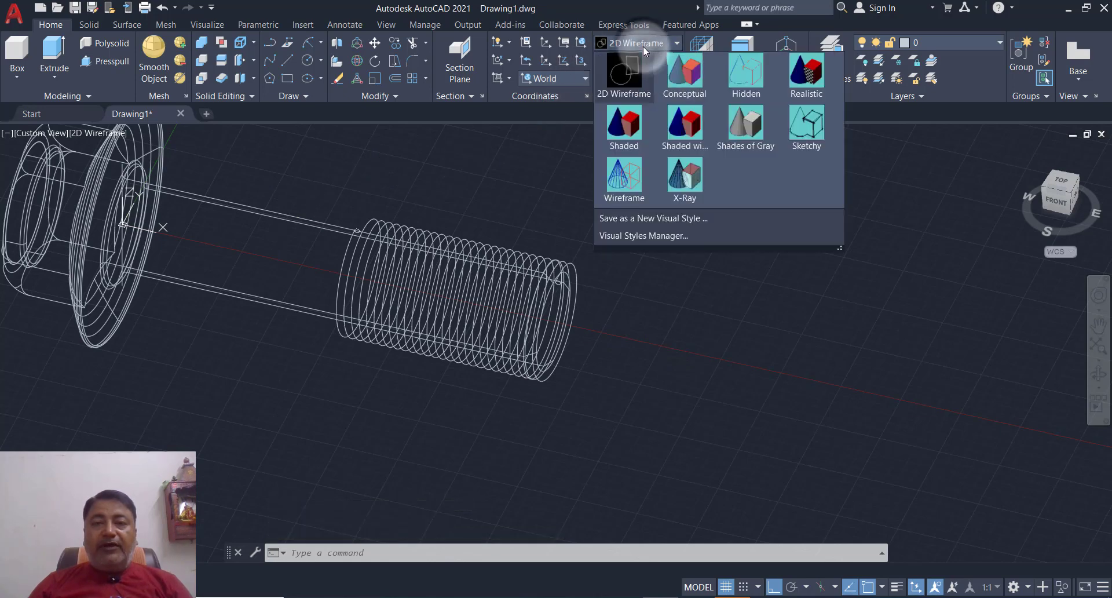
left_click(812, 80)
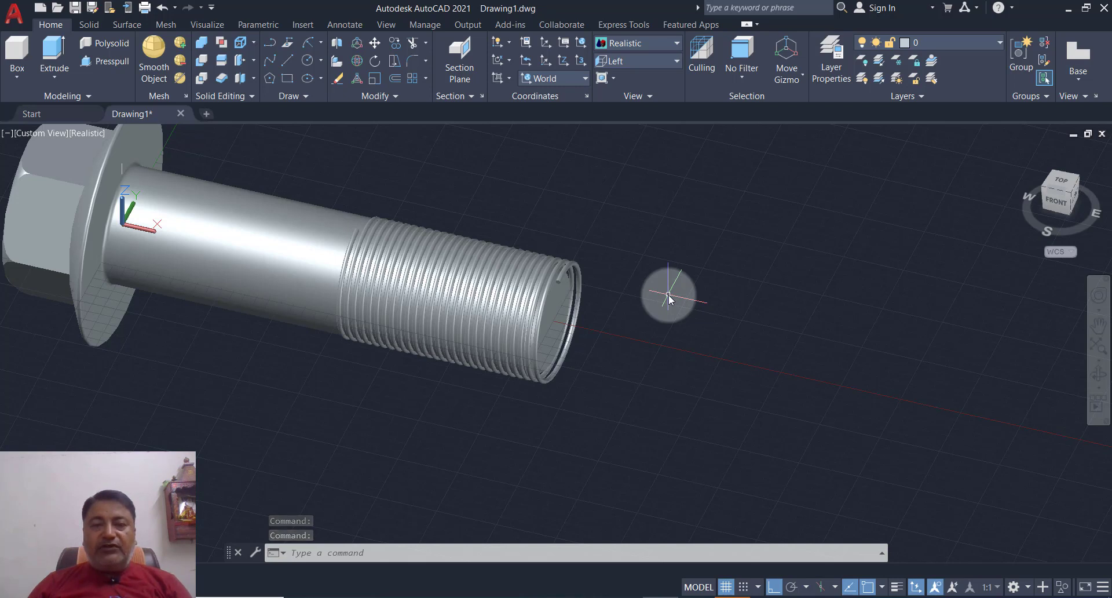
Use SUBTRACT to remove the swept helical coil from the bolt solid.
type("SU")
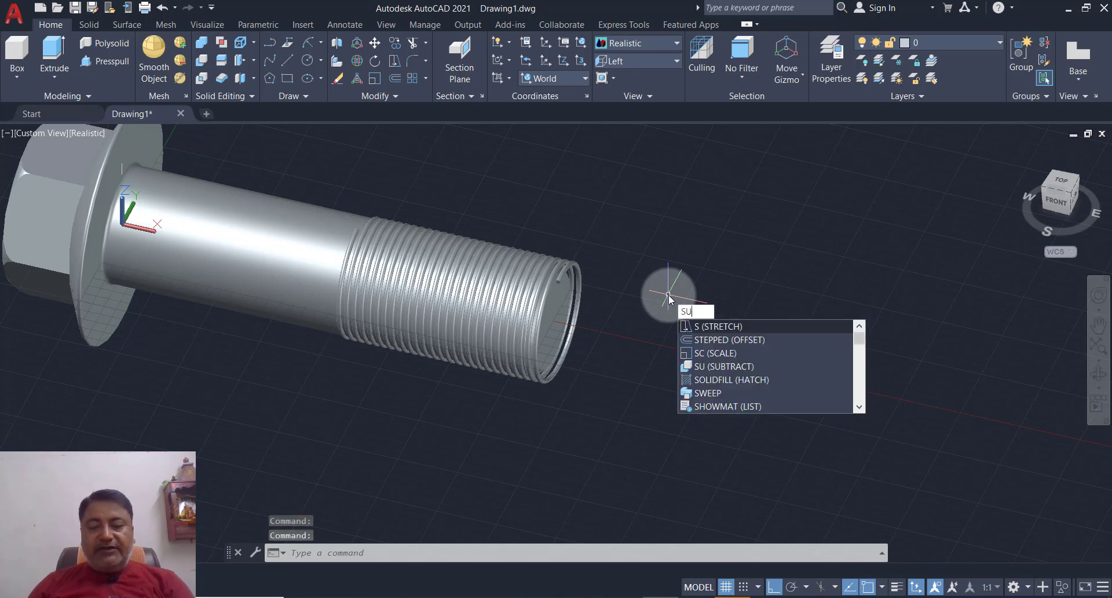
type("BTRACT")
key("Return")
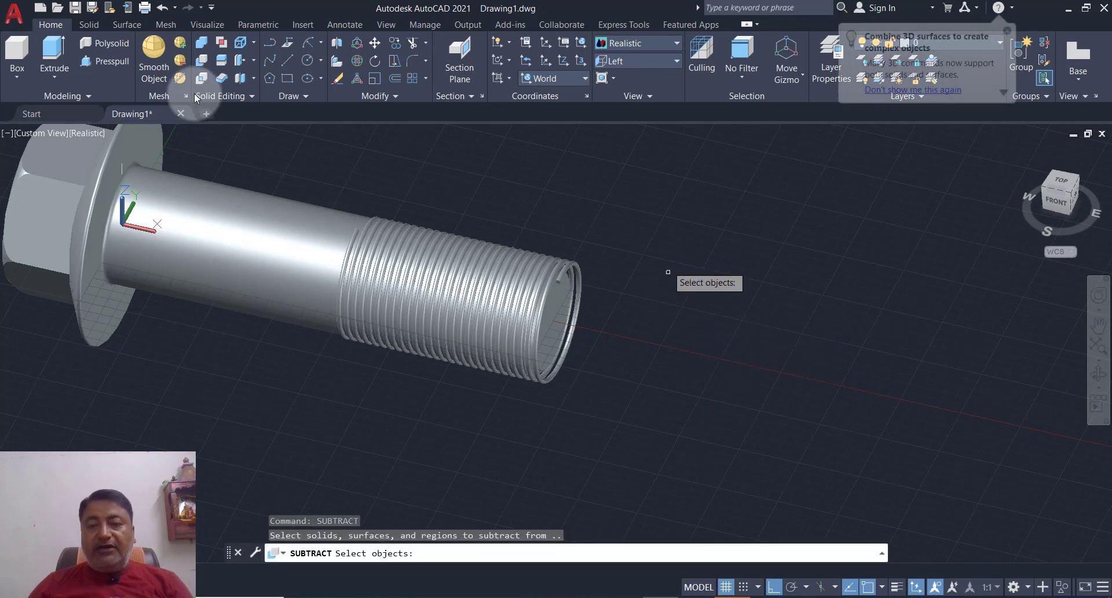
left_click(203, 212)
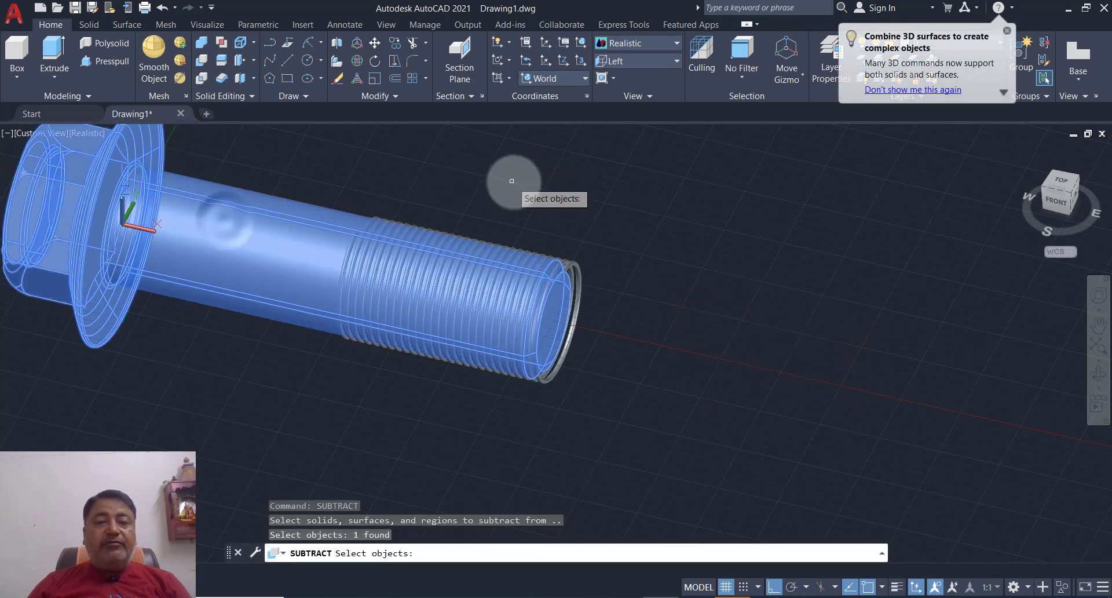
key("Return")
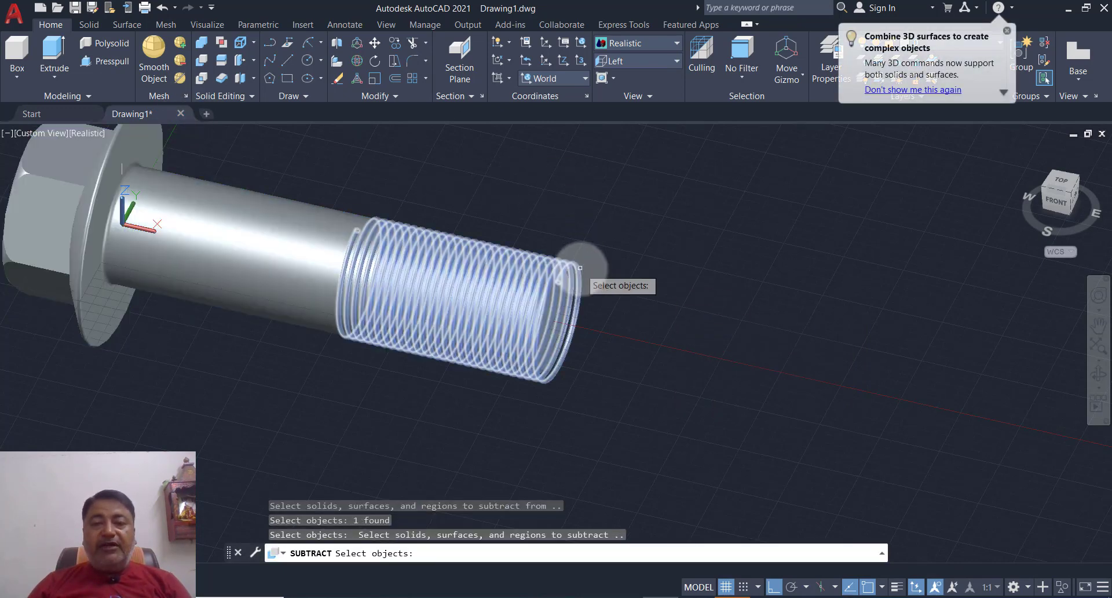
left_click(579, 265)
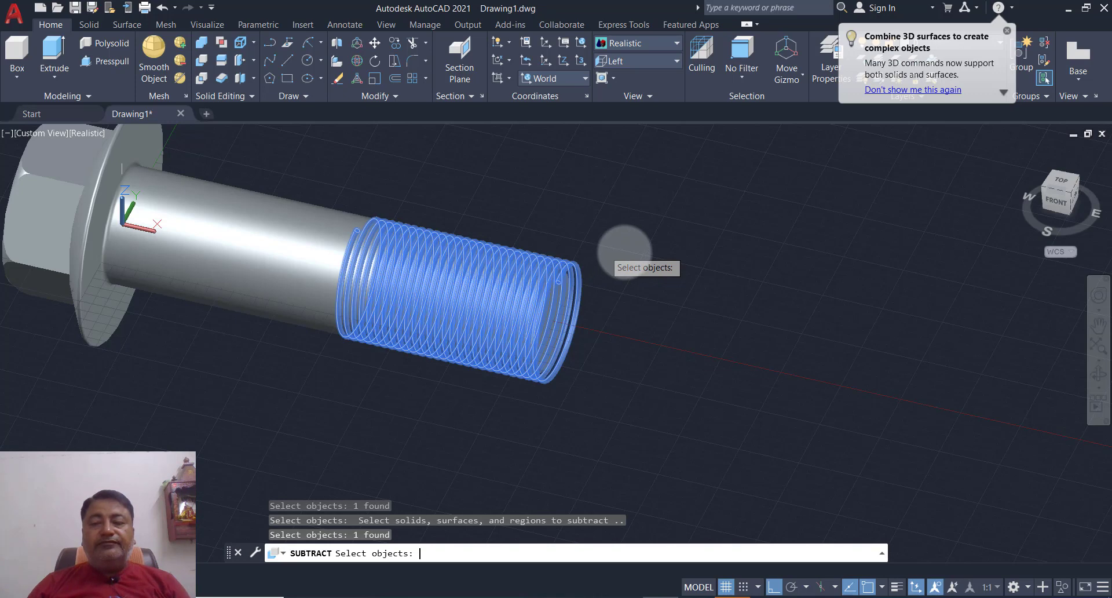
key("Return")
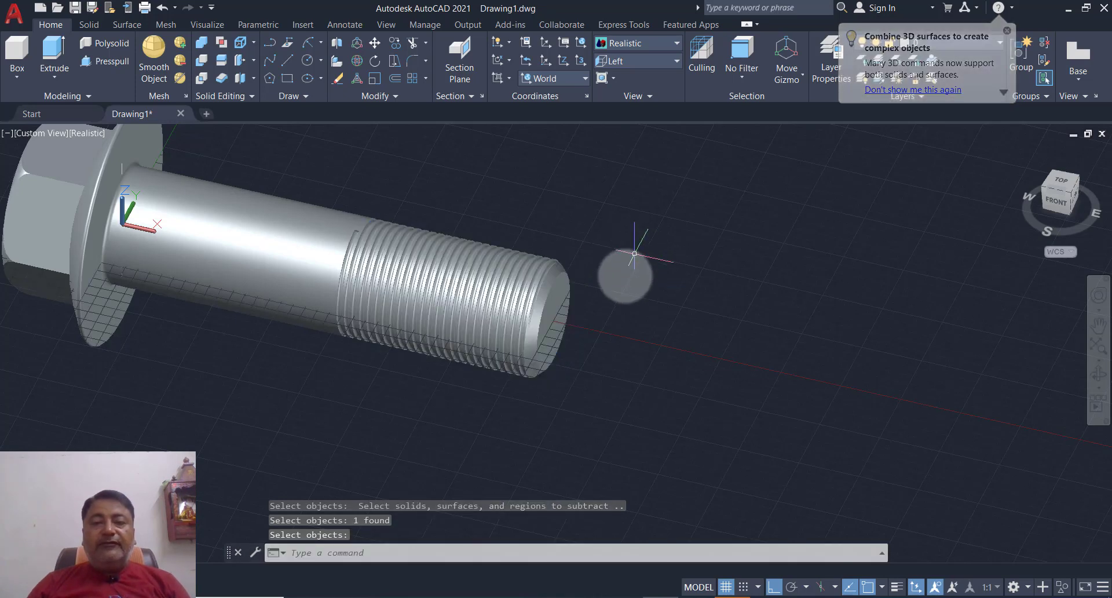
mouse_move(624, 282)
middle_mouse_down("shift")
mouse_move(575, 303)
mouse_move(576, 286)
mouse_move(628, 276)
mouse_move(651, 286)
mouse_move(583, 342)
middle_mouse_up("shift")
scroll(583, 353, "down", 3)
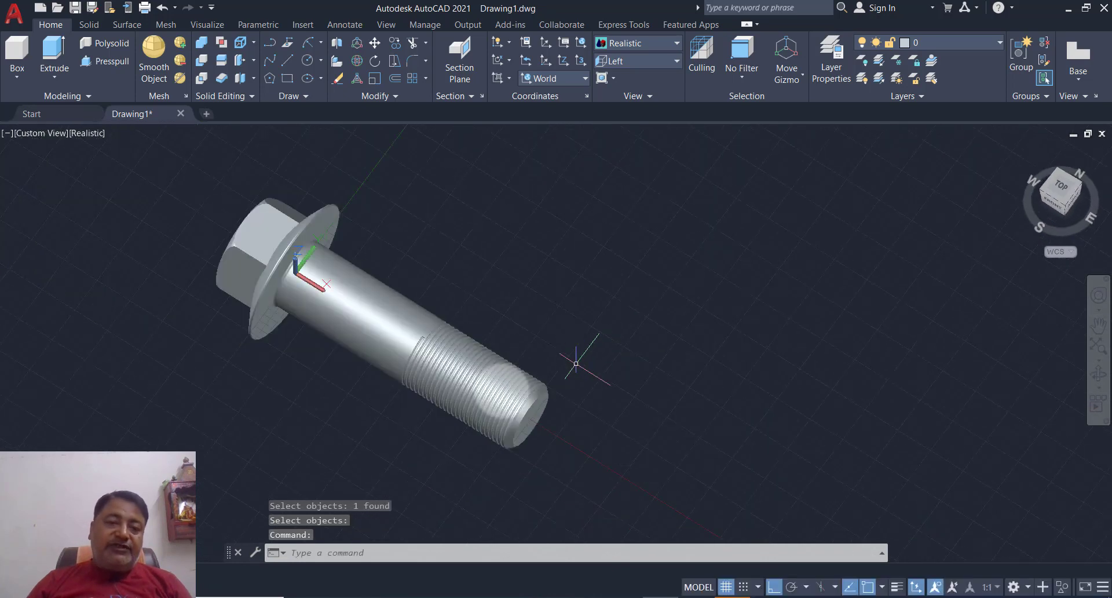
scroll(580, 365, "up", 8)
scroll(485, 387, "down", 5)
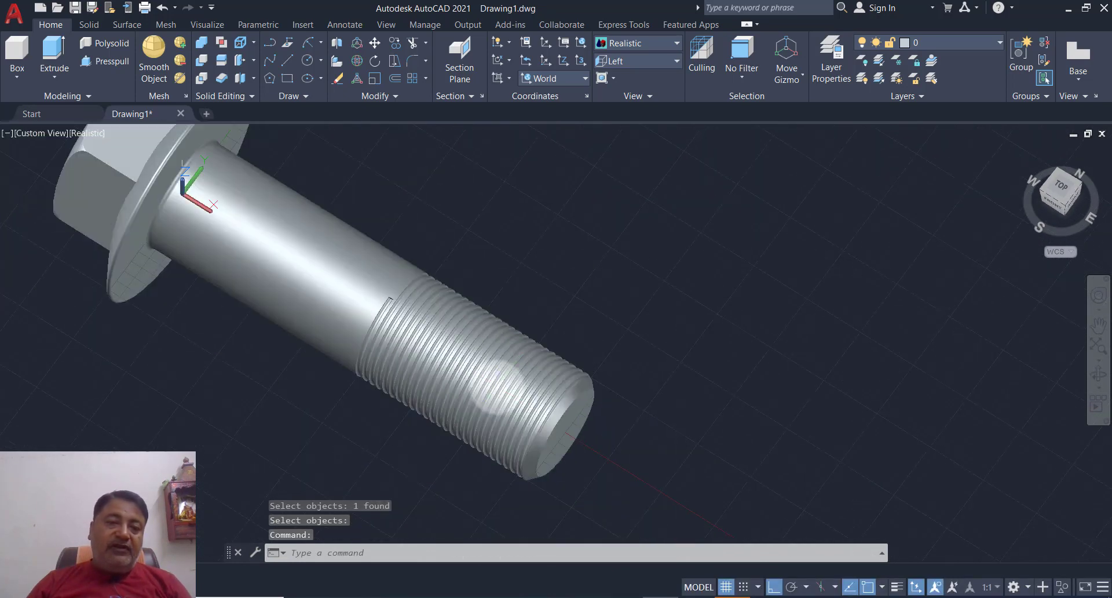
mouse_move(486, 387)
middle_mouse_down("shift")
mouse_move(502, 263)
mouse_move(349, 419)
middle_mouse_up("shift")
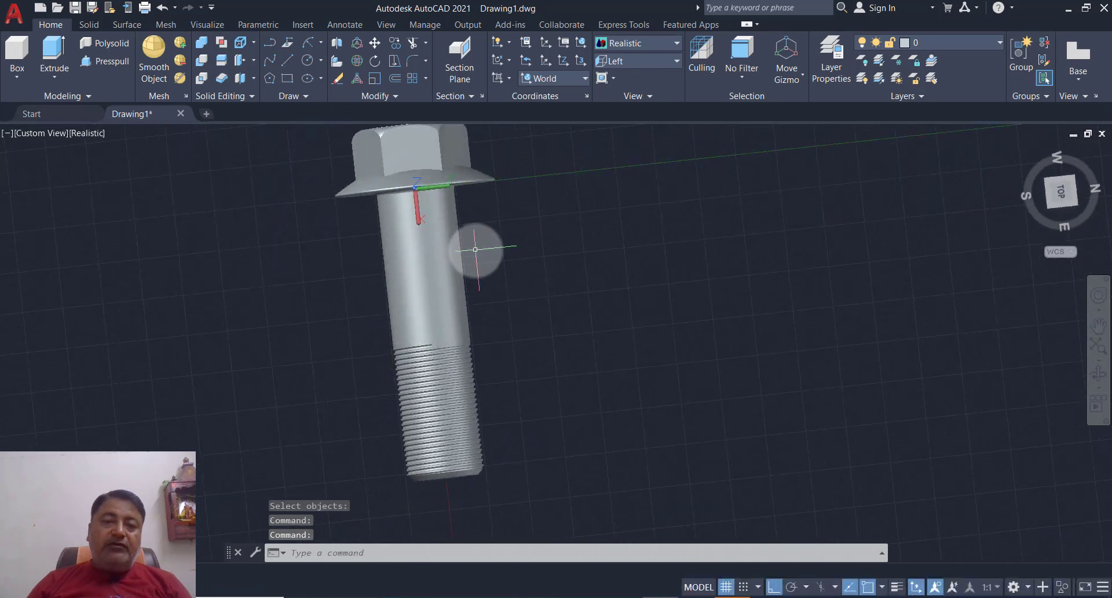
mouse_move(475, 250)
middle_mouse_down("shift")
mouse_move(422, 315)
mouse_move(367, 355)
mouse_move(392, 318)
mouse_move(452, 376)
mouse_move(422, 348)
mouse_move(424, 304)
middle_mouse_up("shift")
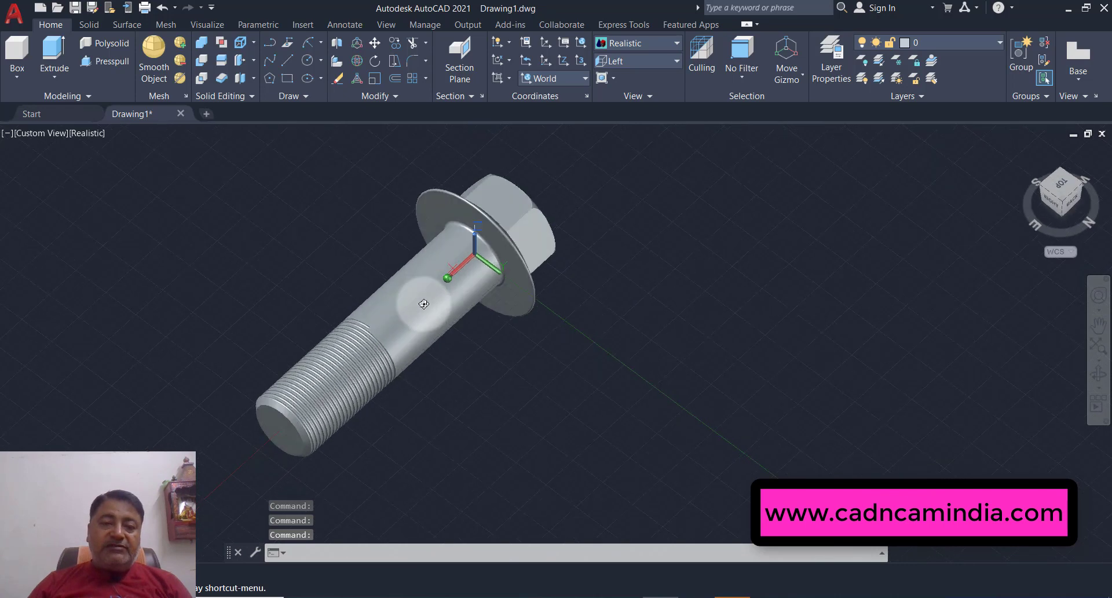
scroll(387, 346, "up", 2)
scroll(387, 350, "up", 3)
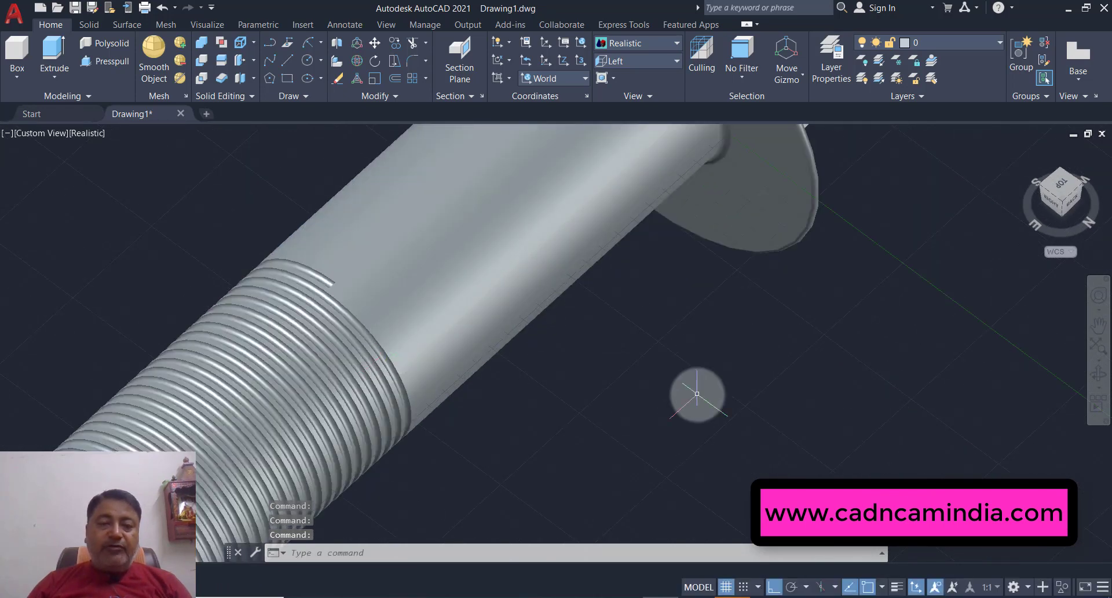
scroll(697, 394, "down", 3)
scroll(697, 393, "down", 3)
middle_click_drag(715, 384, 658, 380, "shift")
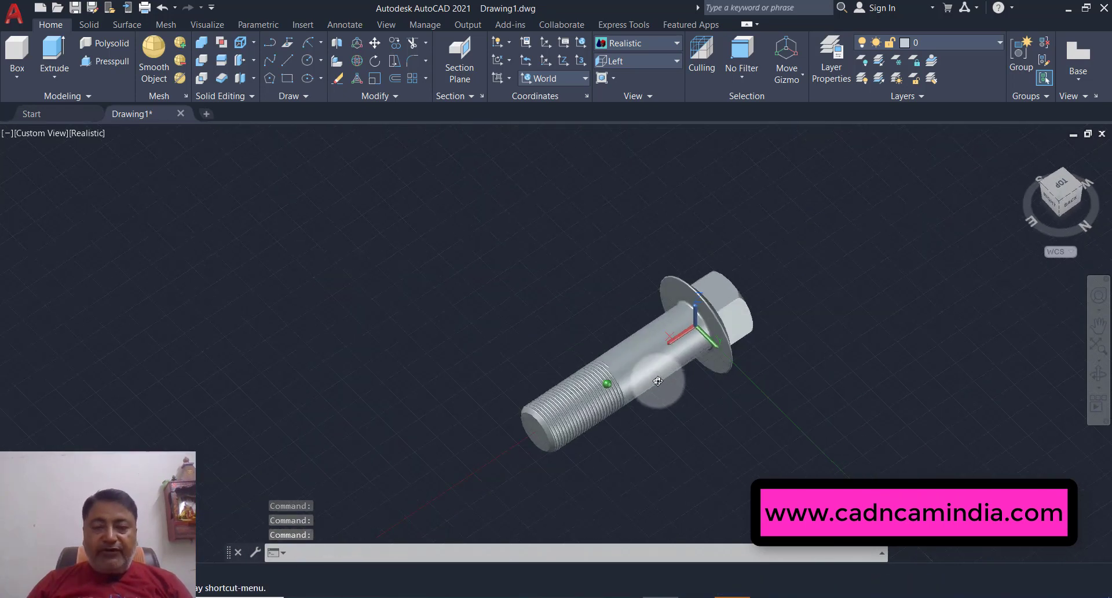
scroll(708, 386, "up", 2)
scroll(709, 386, "up", 2)
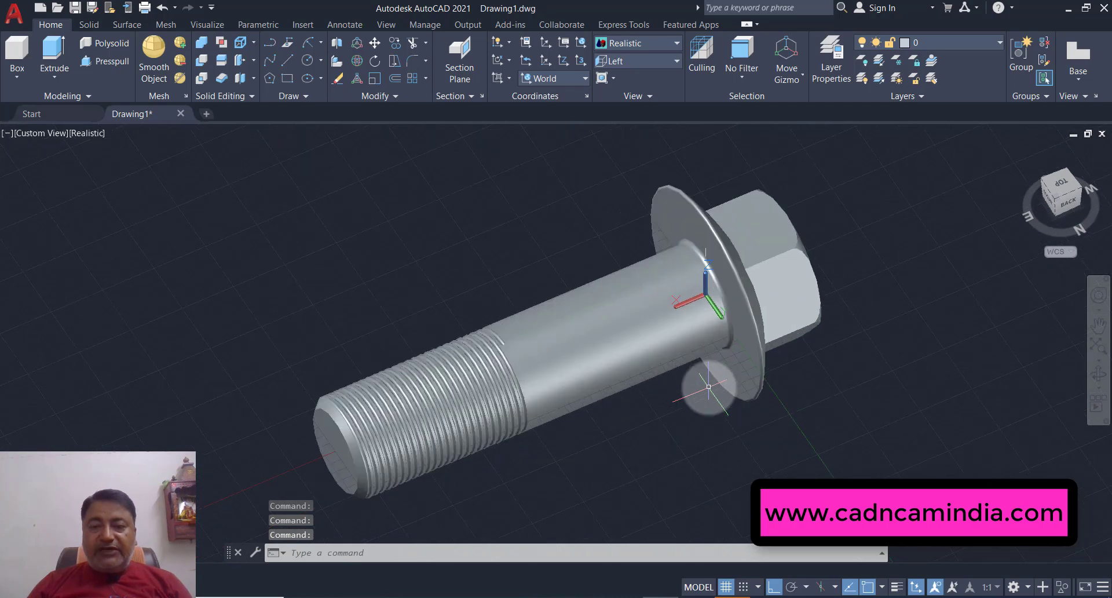
mouse_move(705, 393)
middle_mouse_down("shift")
mouse_move(702, 368)
mouse_move(650, 410)
middle_mouse_up("shift")
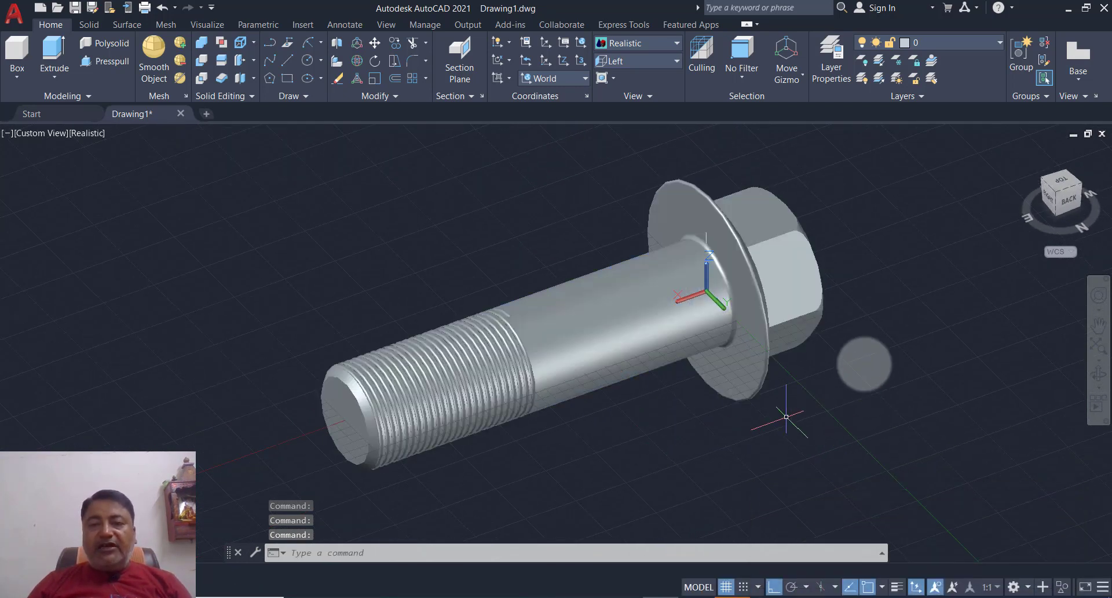
middle_click_drag(836, 328, 657, 209, "shift")
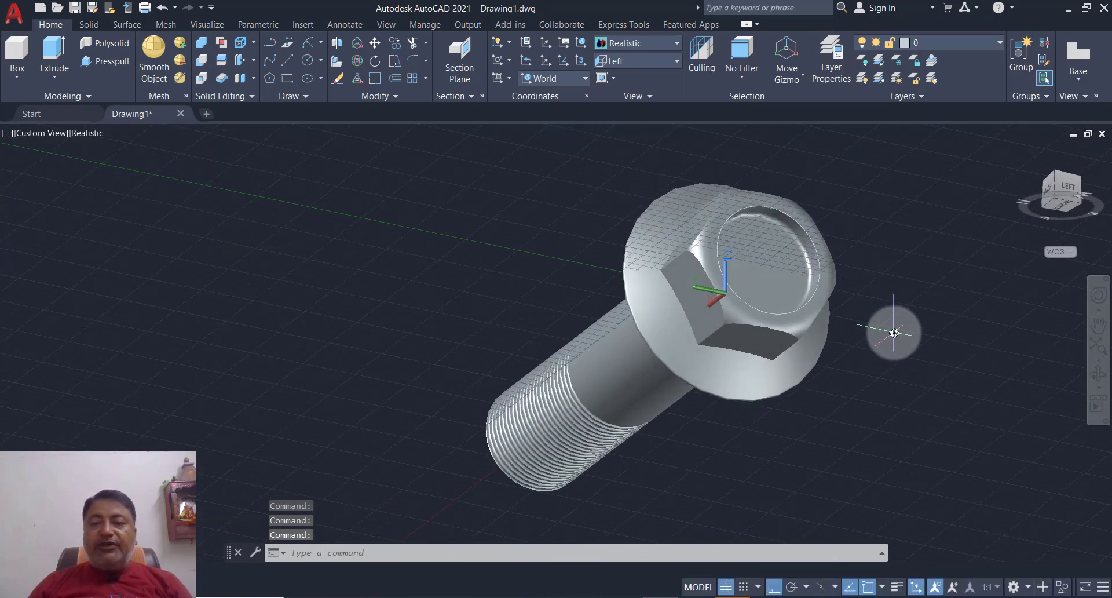
mouse_move(894, 333)
middle_mouse_down("shift")
mouse_move(887, 296)
mouse_move(880, 322)
middle_mouse_up("shift")
middle_click_drag(872, 408, 811, 444)
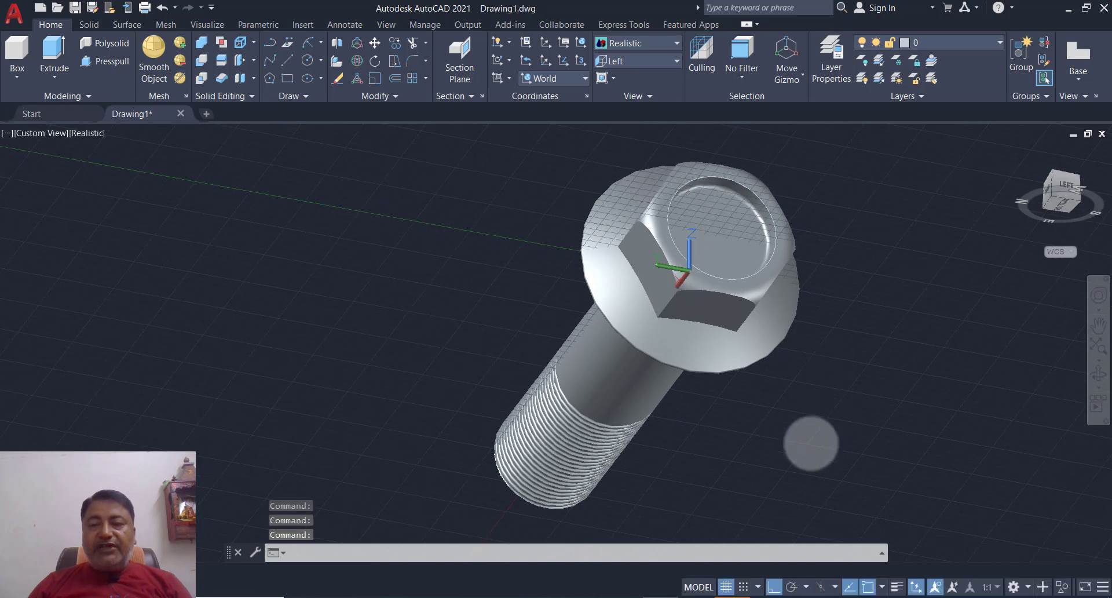